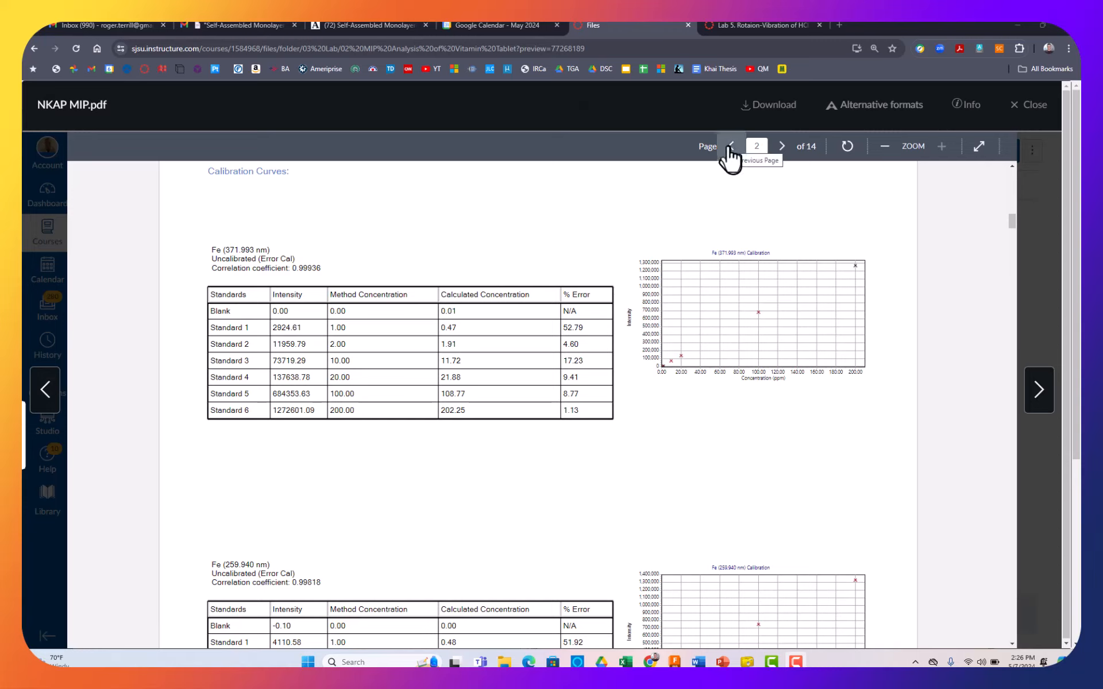
# Reopen NKAP MIP.pdf from the course files and examine its settings tables and the iron calibration curves on page 2
pyautogui.click(1026, 113)
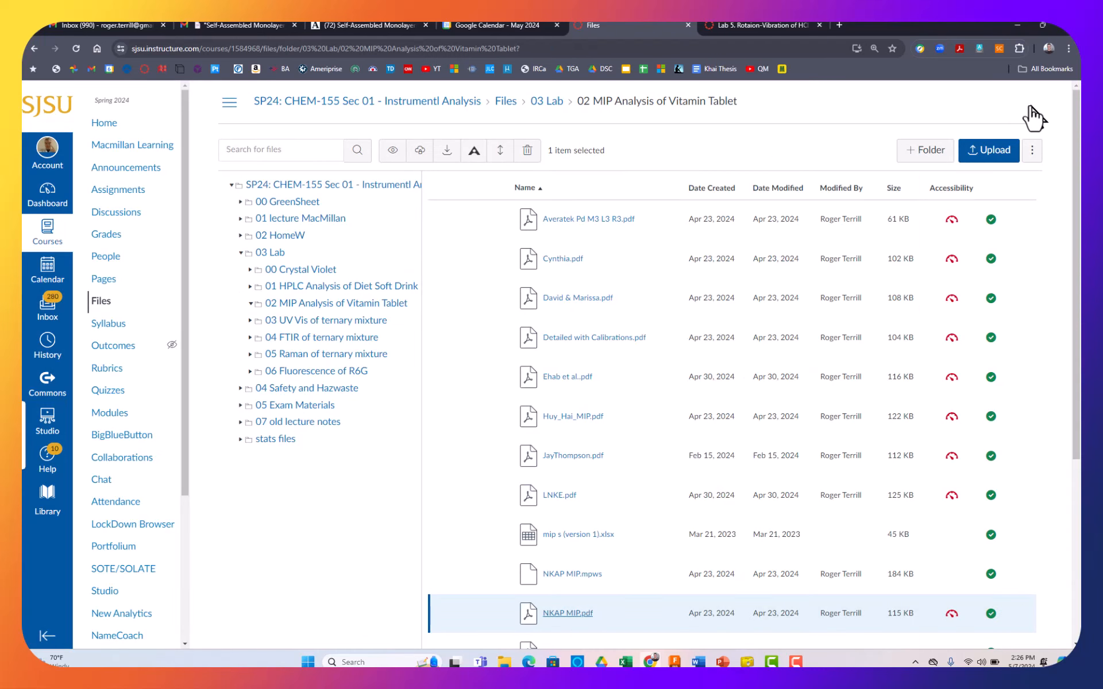
pyautogui.click(566, 613)
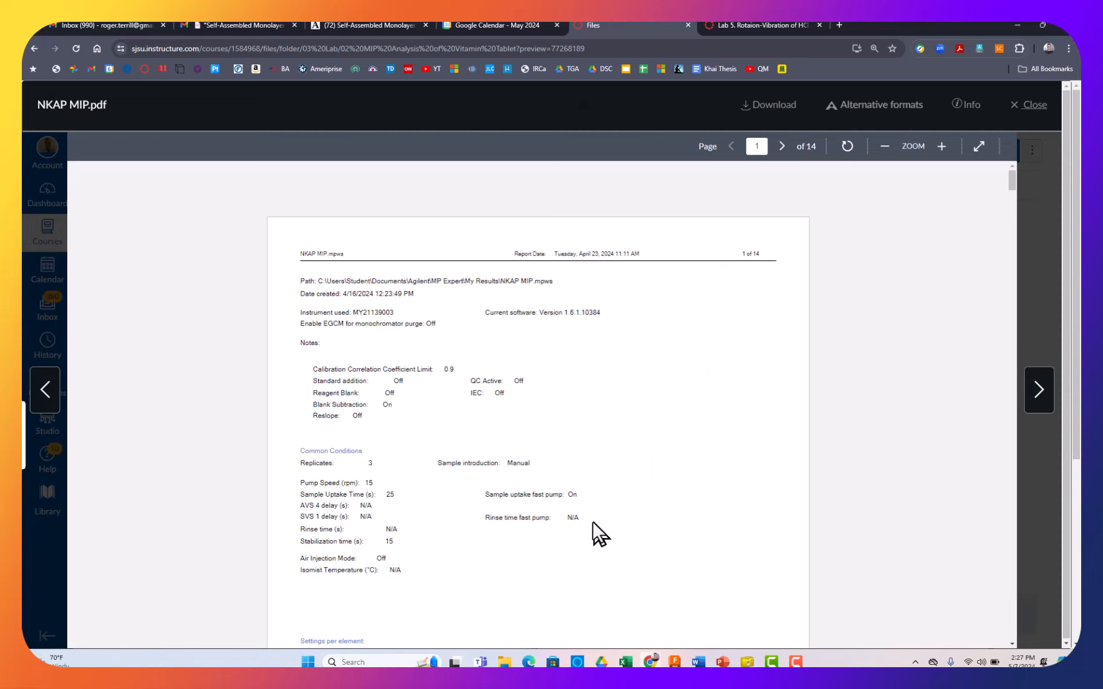
pyautogui.scroll(-5, 593, 523)
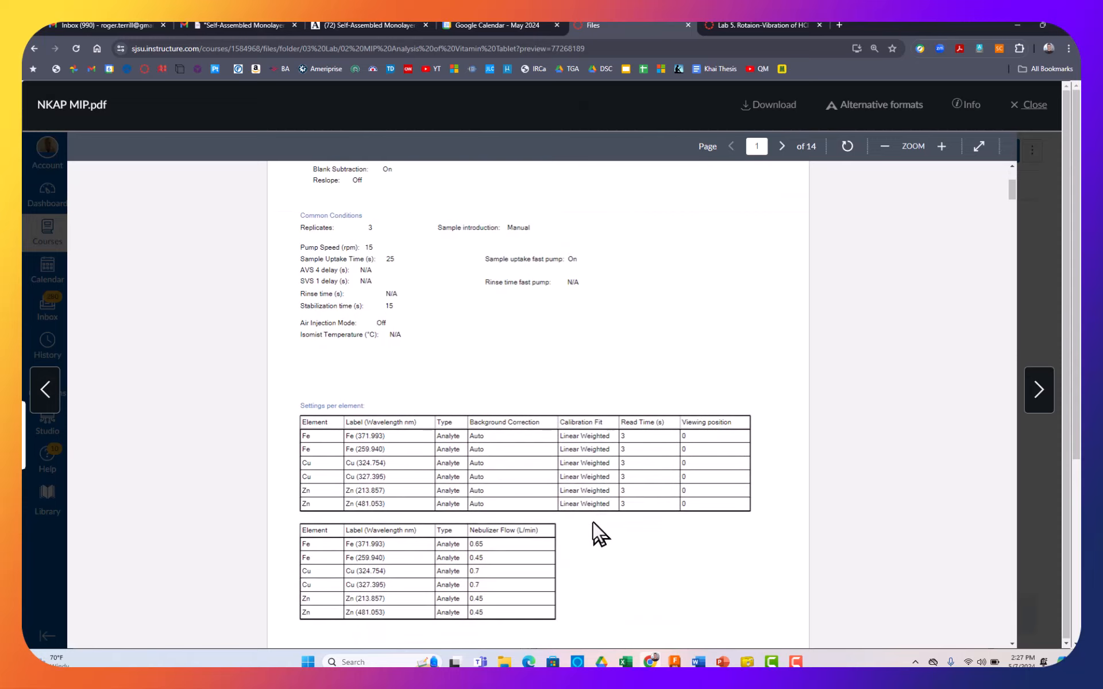
pyautogui.scroll(-3, 593, 523)
pyautogui.scroll(-6, 593, 523)
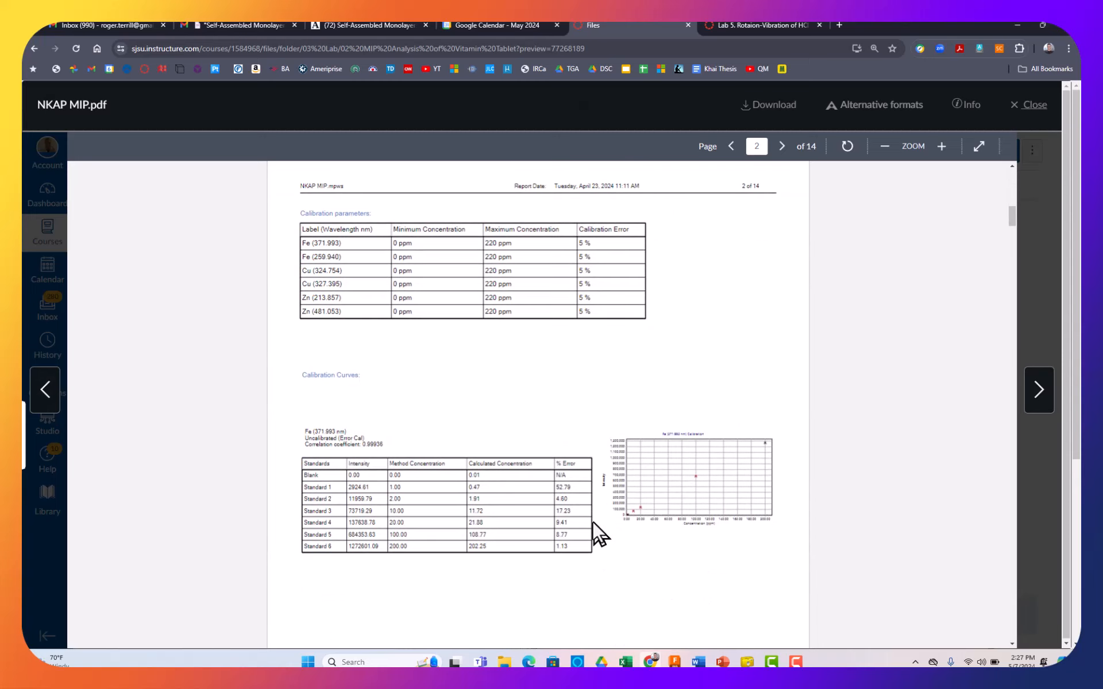
pyautogui.scroll(-2, 592, 521)
pyautogui.scroll(2, 592, 521)
pyautogui.scroll(1, 592, 522)
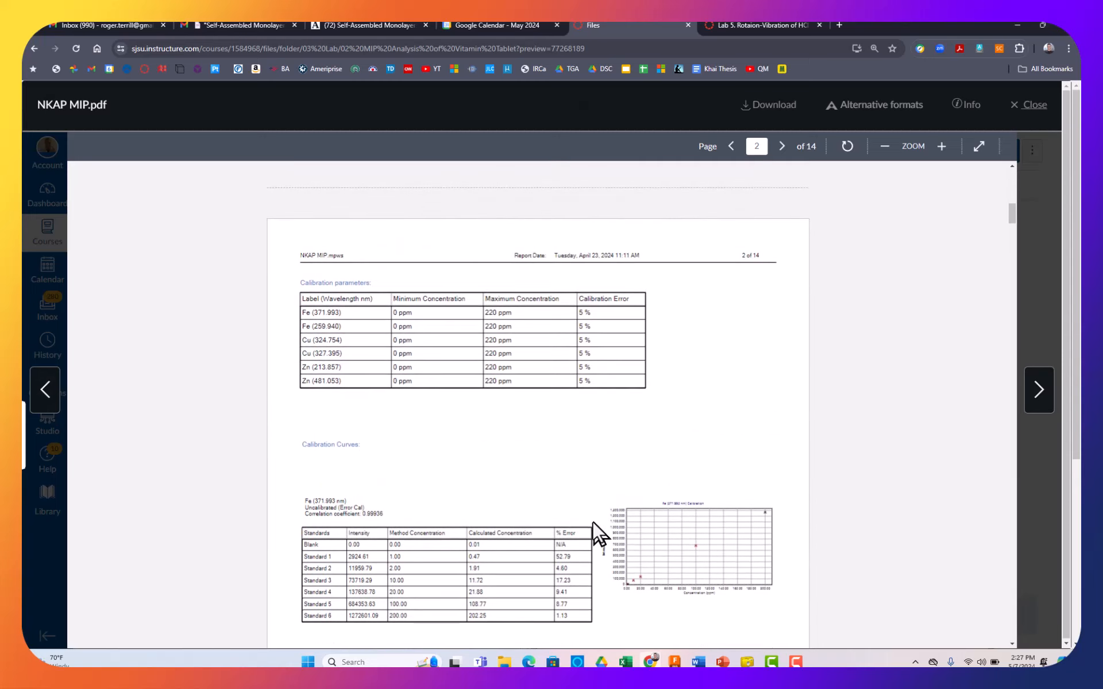
pyautogui.scroll(-4, 592, 522)
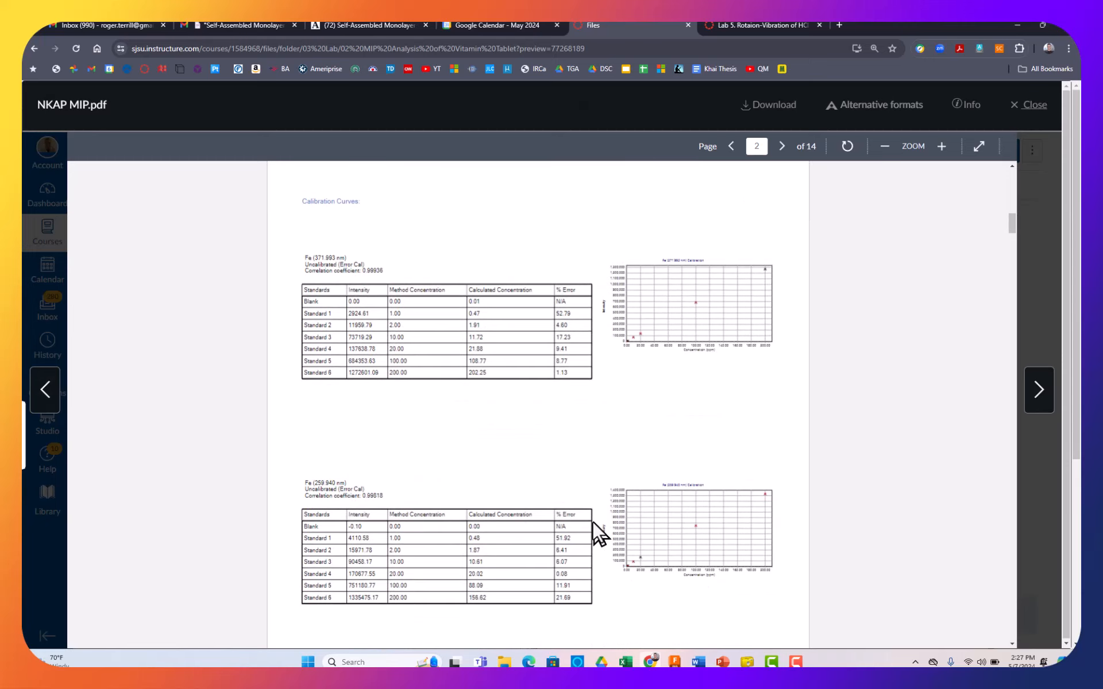
pyautogui.scroll(-1, 592, 521)
pyautogui.scroll(1, 591, 522)
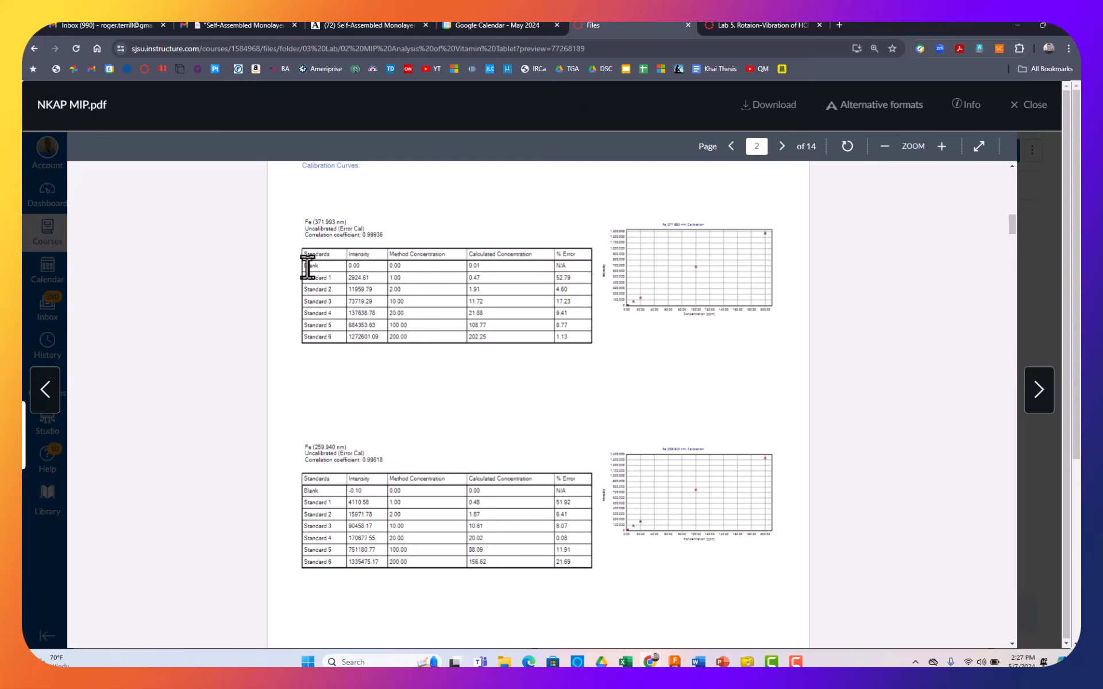
# Copy the Fe (371.993 nm) calibration rows from blank to Standard 6 and paste them into cell B2 of the blank Excel workbook
pyautogui.moveTo(307, 268); pyautogui.dragTo(497, 330)
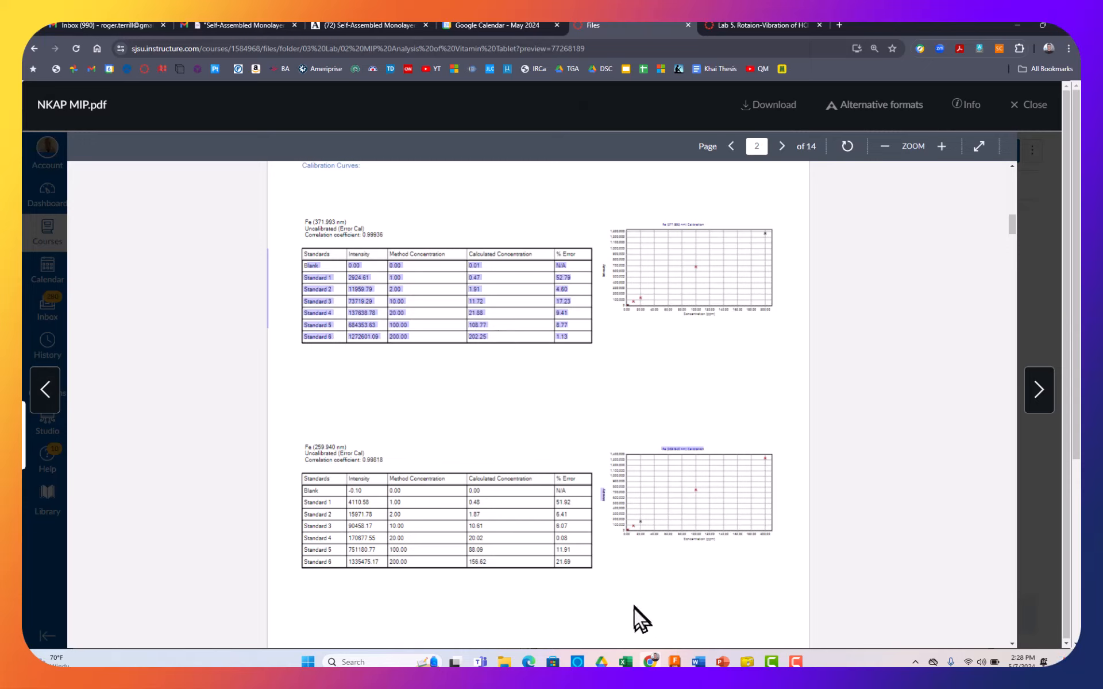
pyautogui.click(627, 662)
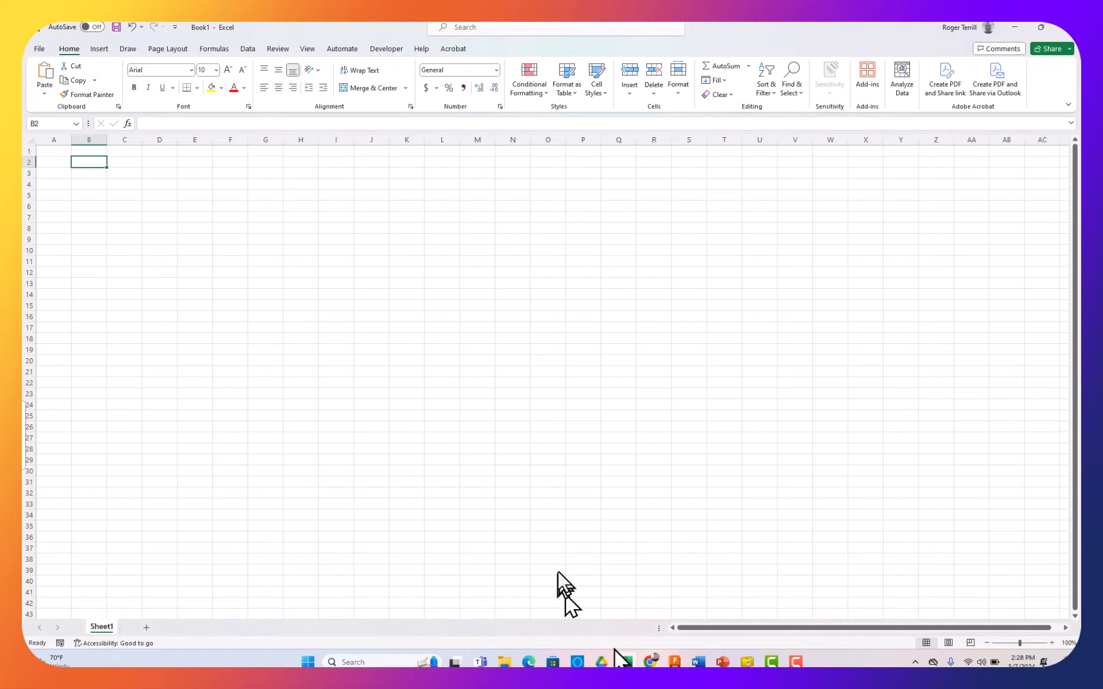
pyautogui.hotkey('ctrl', 'v')
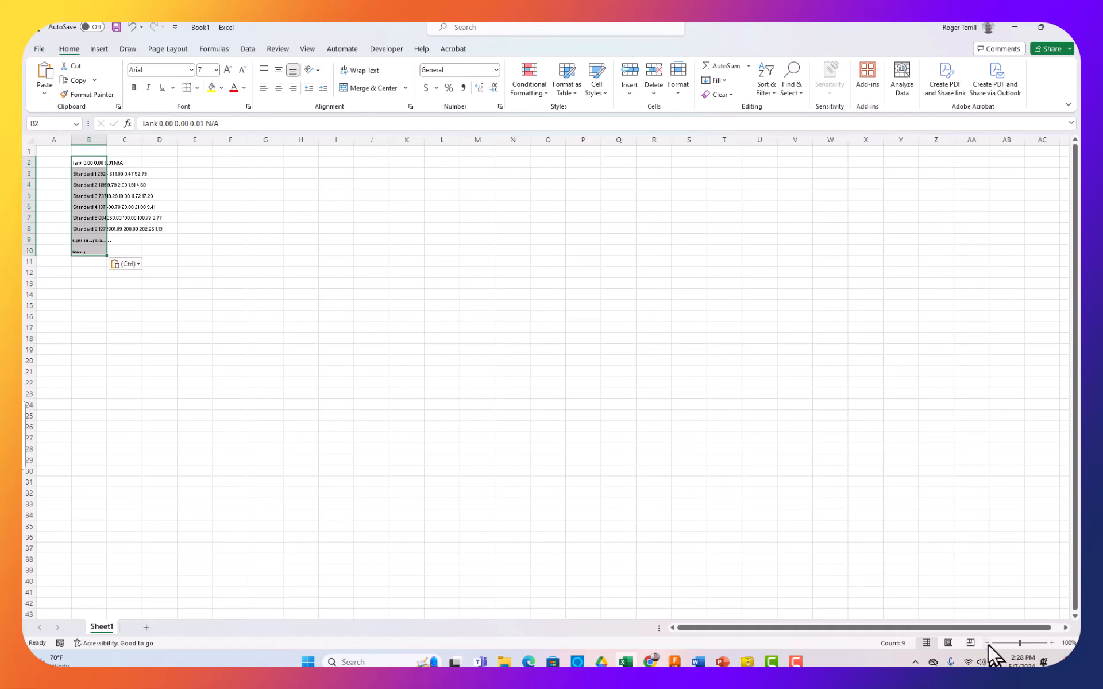
# Enter the column headers Conc in E1 and Intensity in F1 beside the pasted calibration data
pyautogui.click(1052, 643)
pyautogui.click(1052, 643)
pyautogui.click(1052, 643)
pyautogui.click(1052, 643)
pyautogui.click(1051, 643)
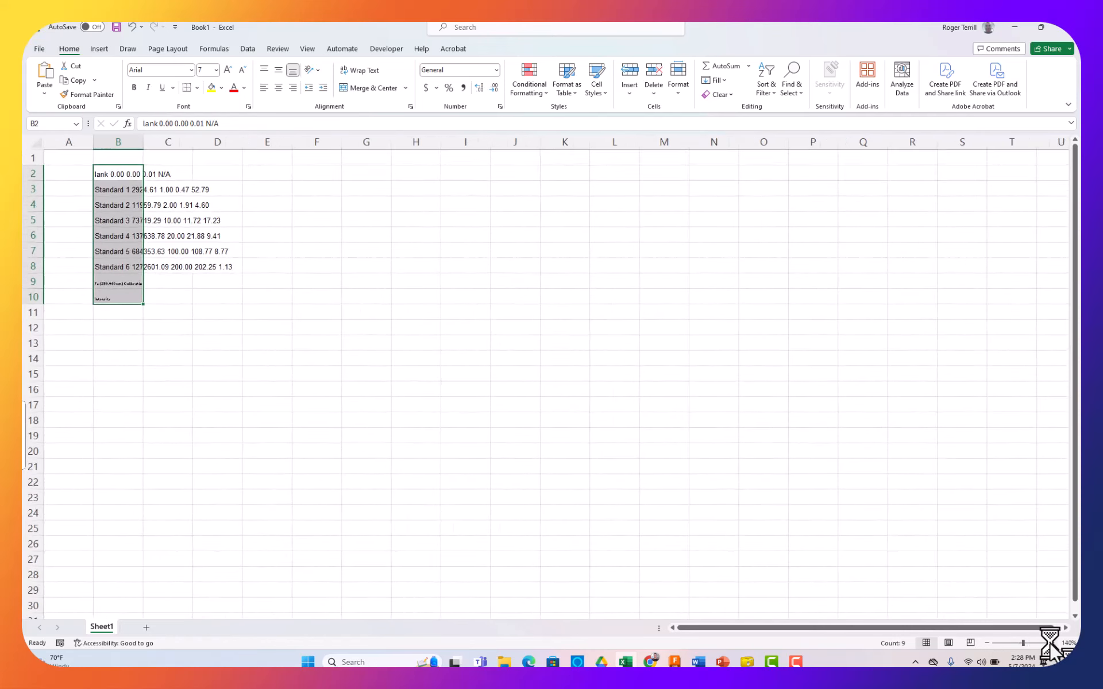
pyautogui.click(1052, 643)
pyautogui.click(1052, 642)
pyautogui.click(1052, 642)
pyautogui.click(1052, 642)
pyautogui.click(1052, 643)
pyautogui.click(1052, 643)
pyautogui.click(1052, 642)
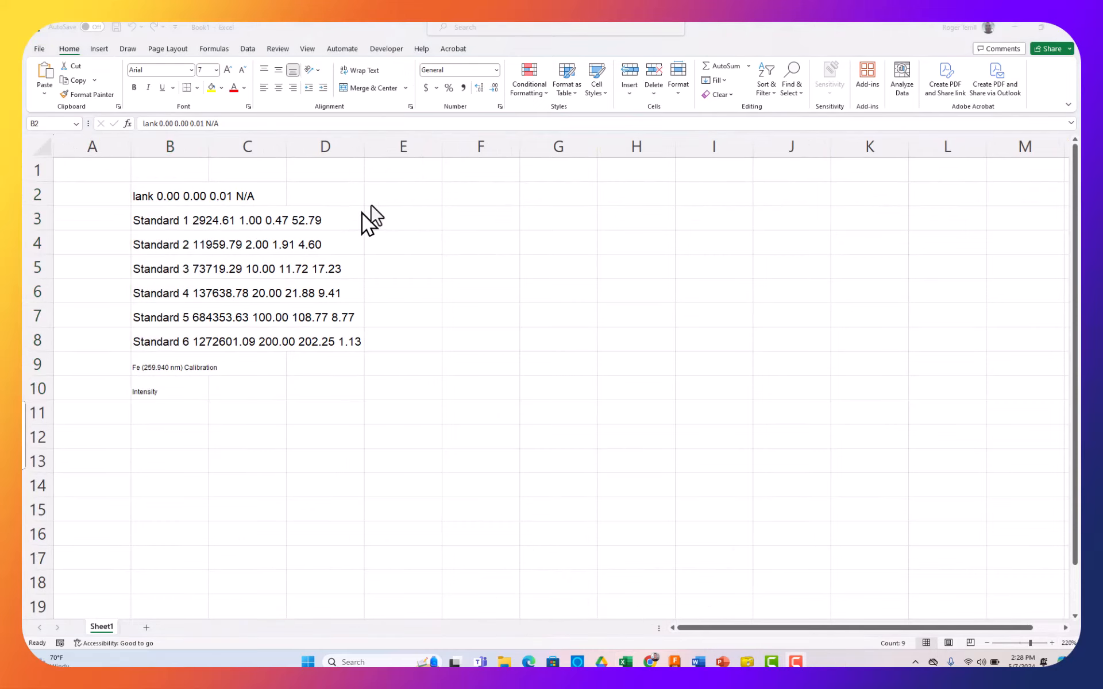
pyautogui.click(407, 190)
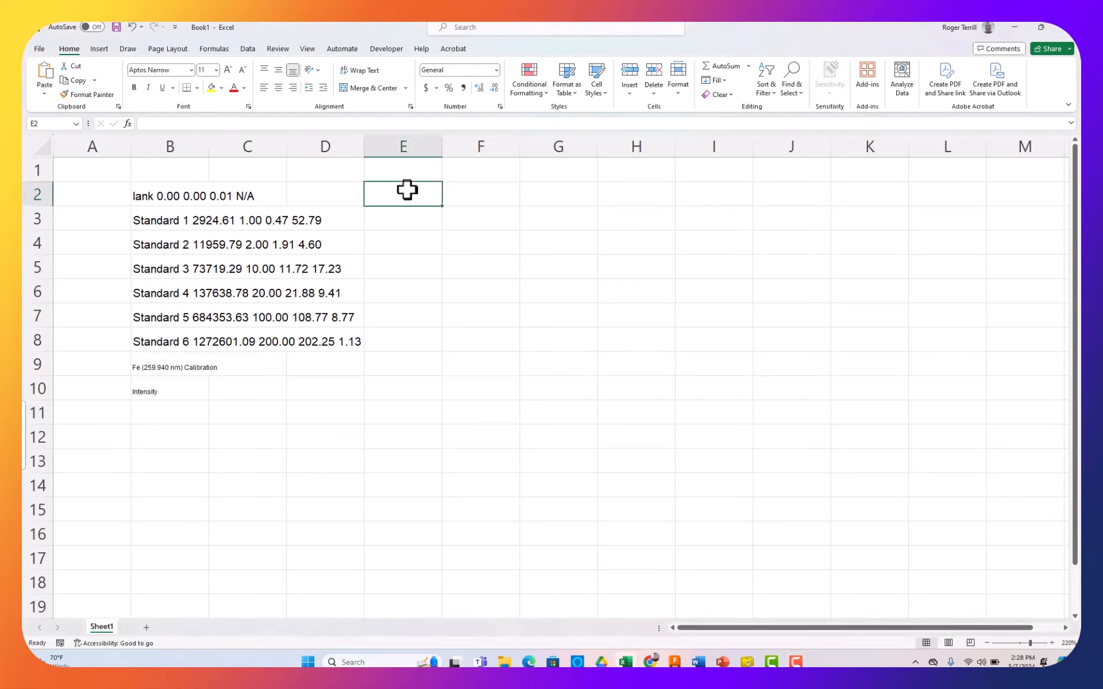
pyautogui.press('Up')
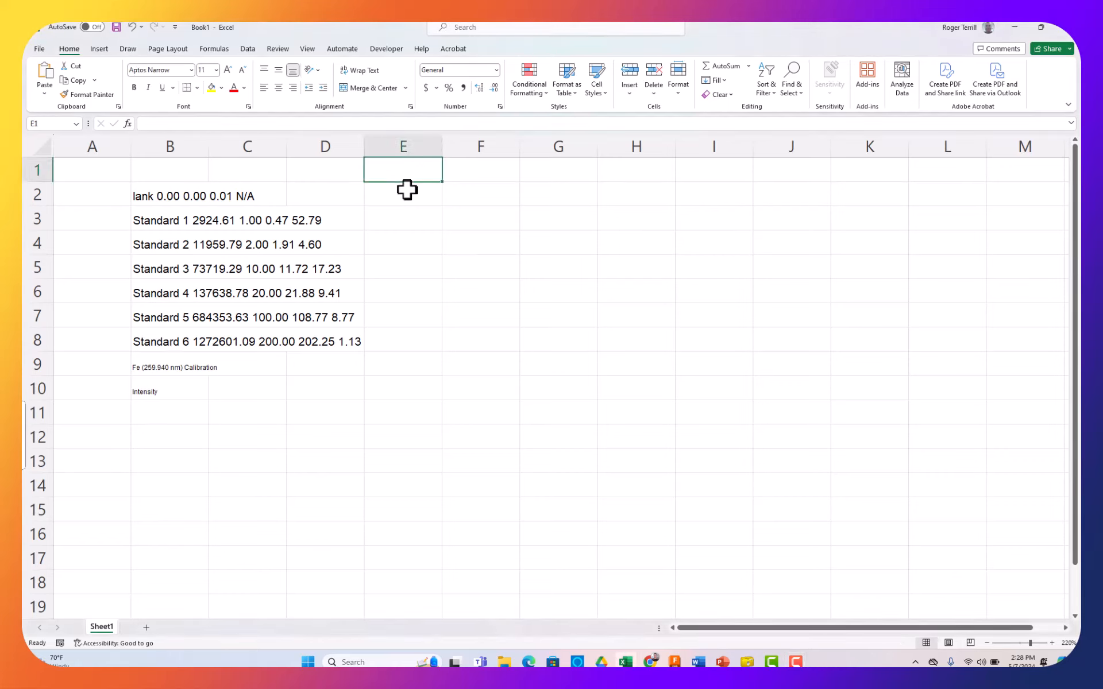
pyautogui.write('Conc')
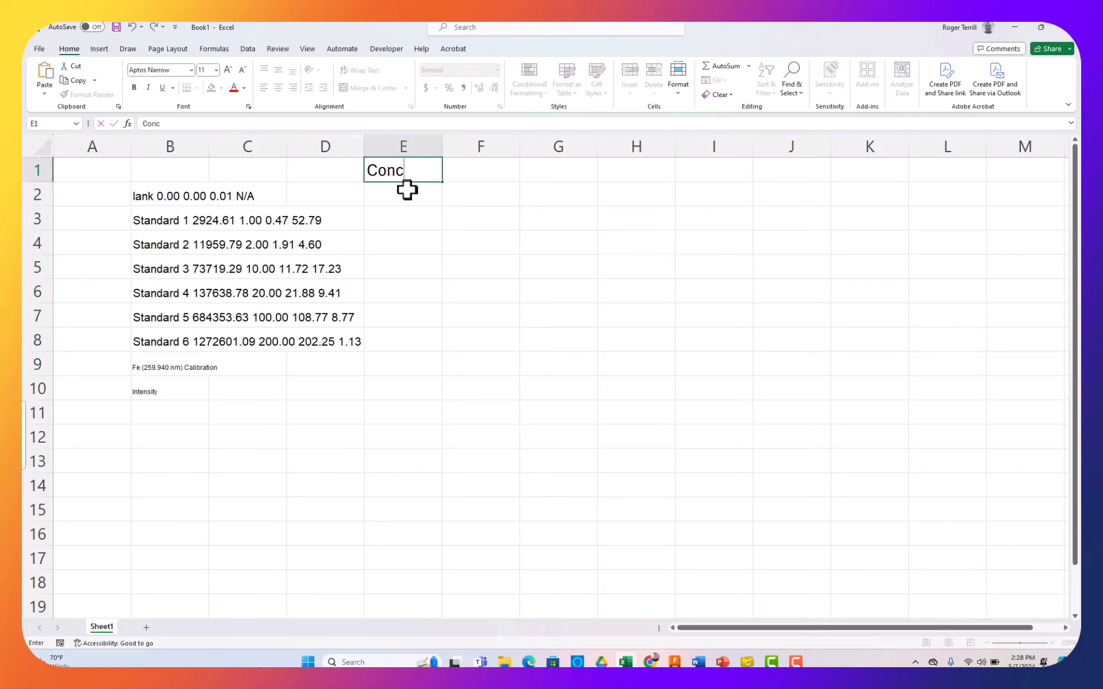
pyautogui.press('Tab')
pyautogui.write('Int')
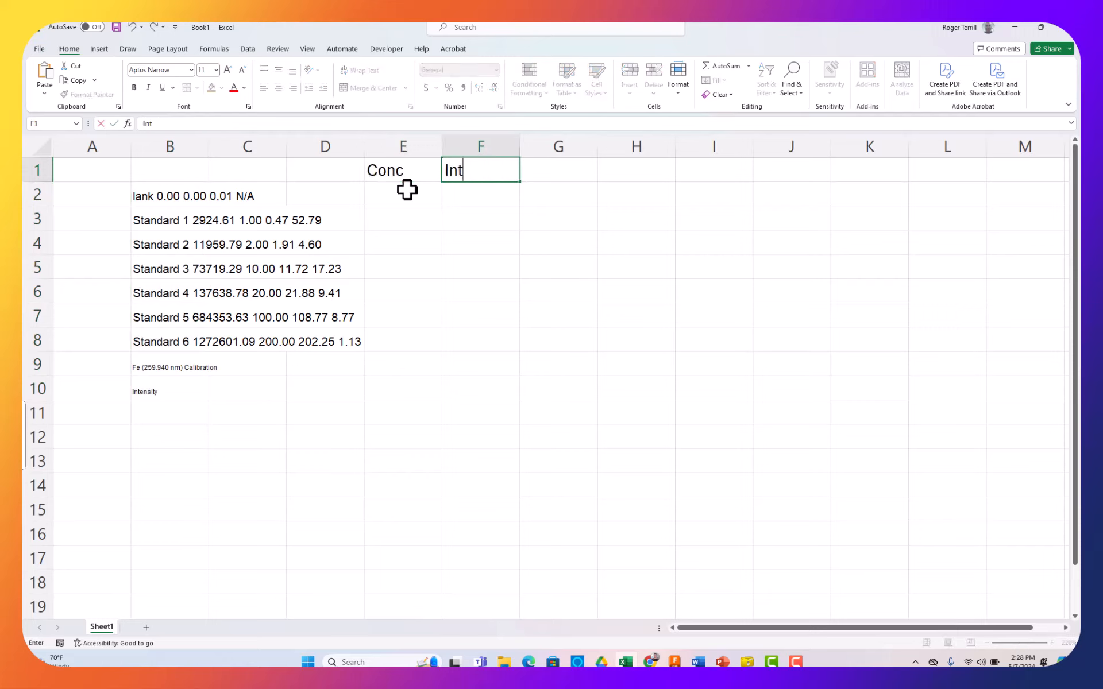
pyautogui.write('ensity')
pyautogui.press('Return')
# Fill the Conc column in E2 through E8 with 0, 1, 2, 10, 20, 100 and 200
pyautogui.click(407, 190)
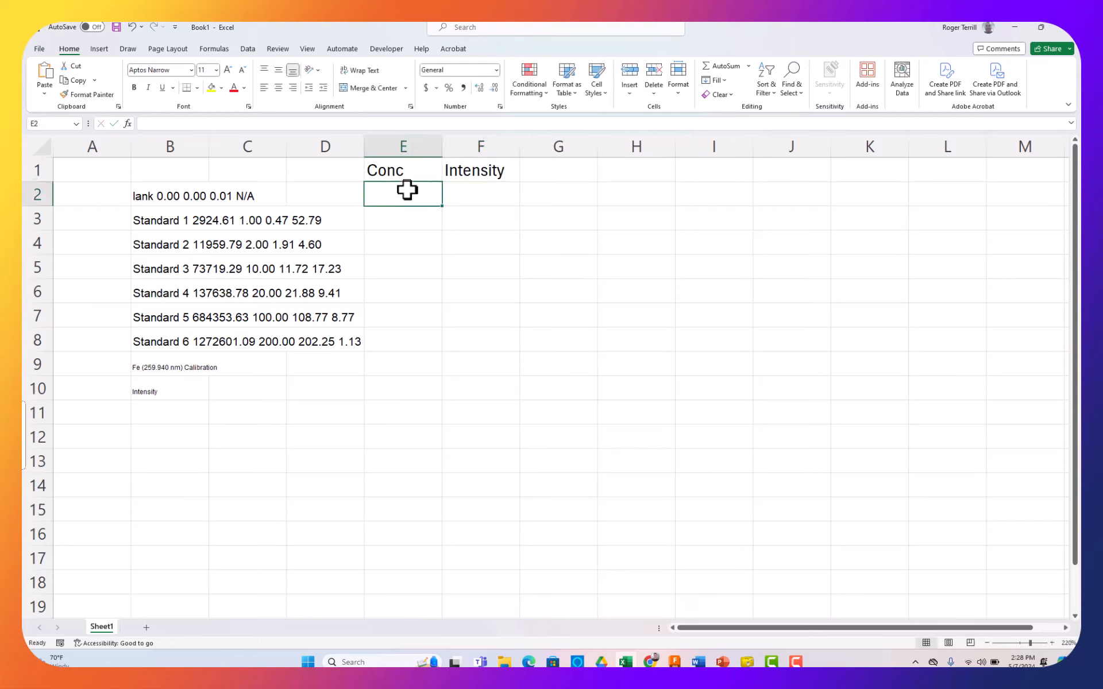
pyautogui.write('0')
pyautogui.press('Return')
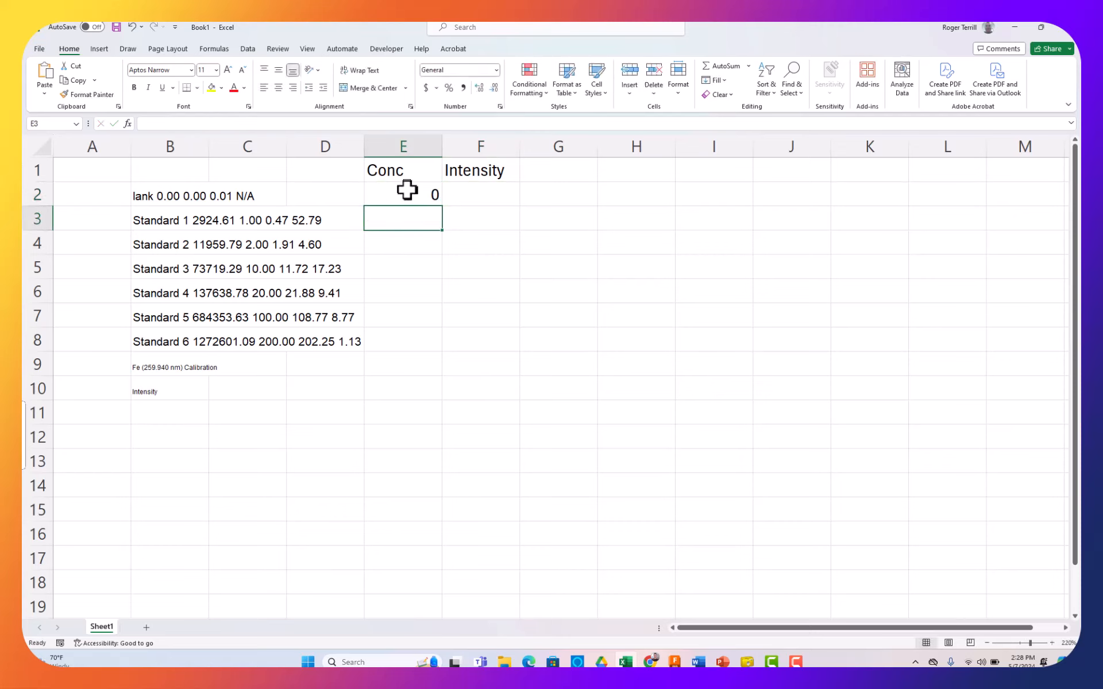
pyautogui.write('1')
pyautogui.press('Return')
pyautogui.write('2')
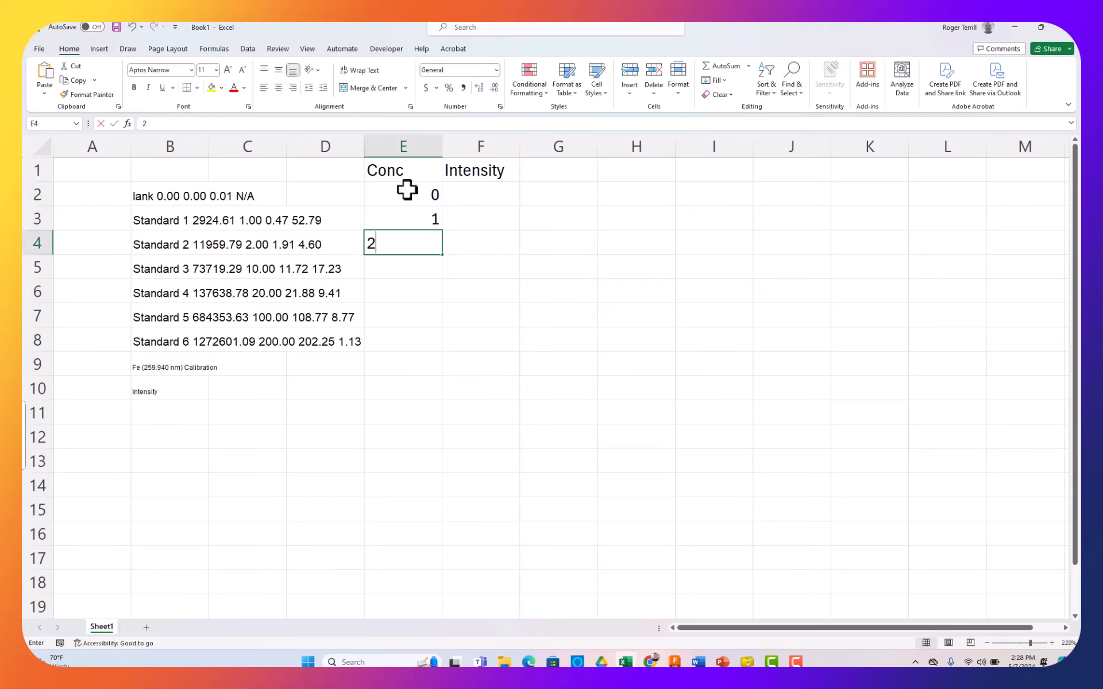
pyautogui.press('Return')
pyautogui.write('10')
pyautogui.press('Return')
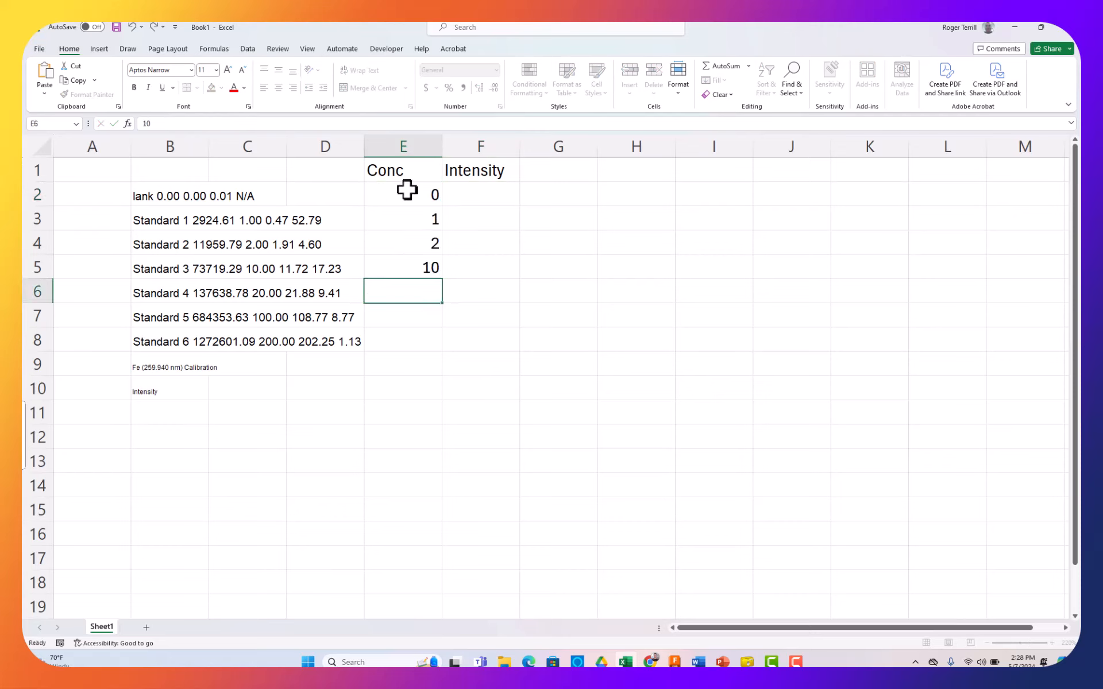
pyautogui.write('20')
pyautogui.press('Return')
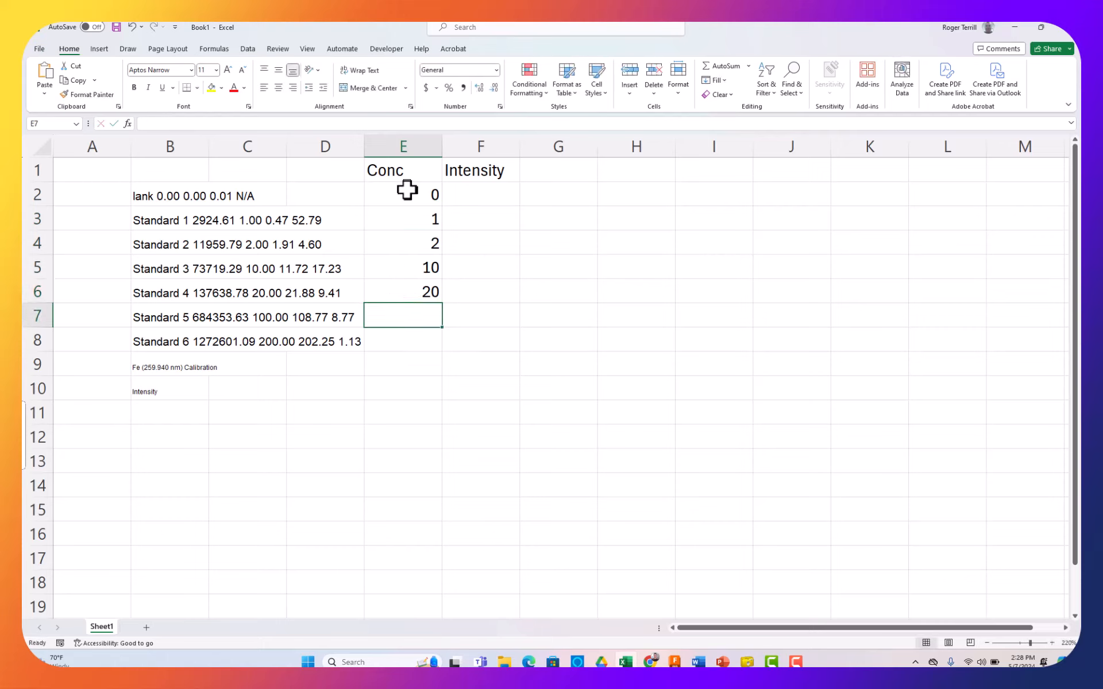
pyautogui.write('10')
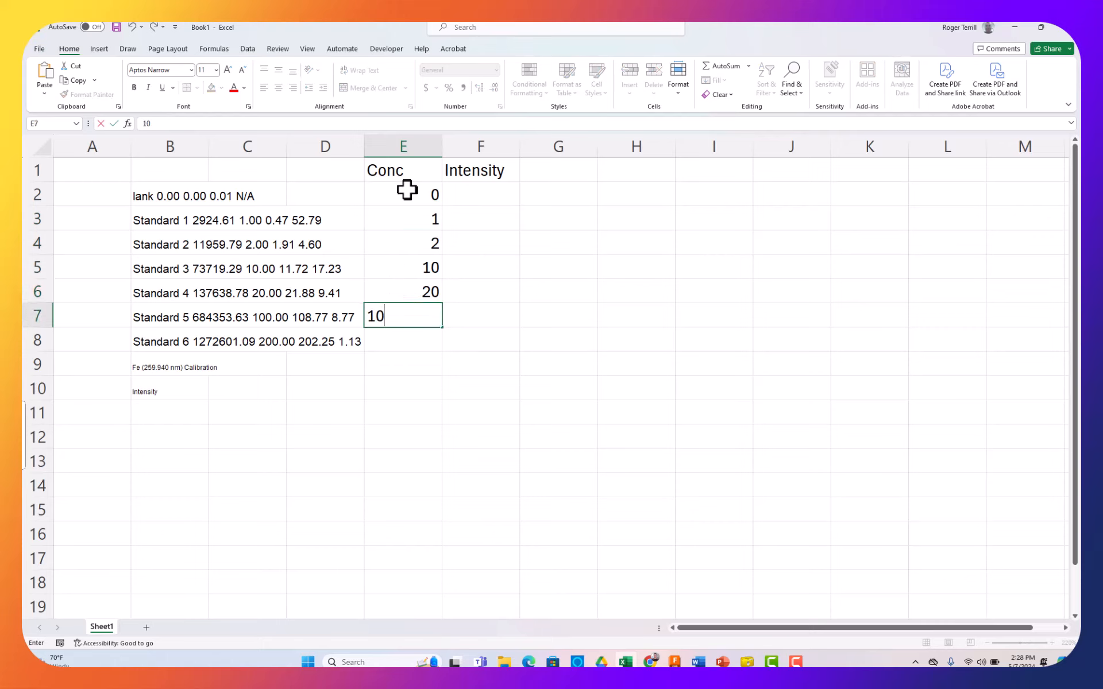
pyautogui.write('0')
pyautogui.press('Return')
pyautogui.write('200')
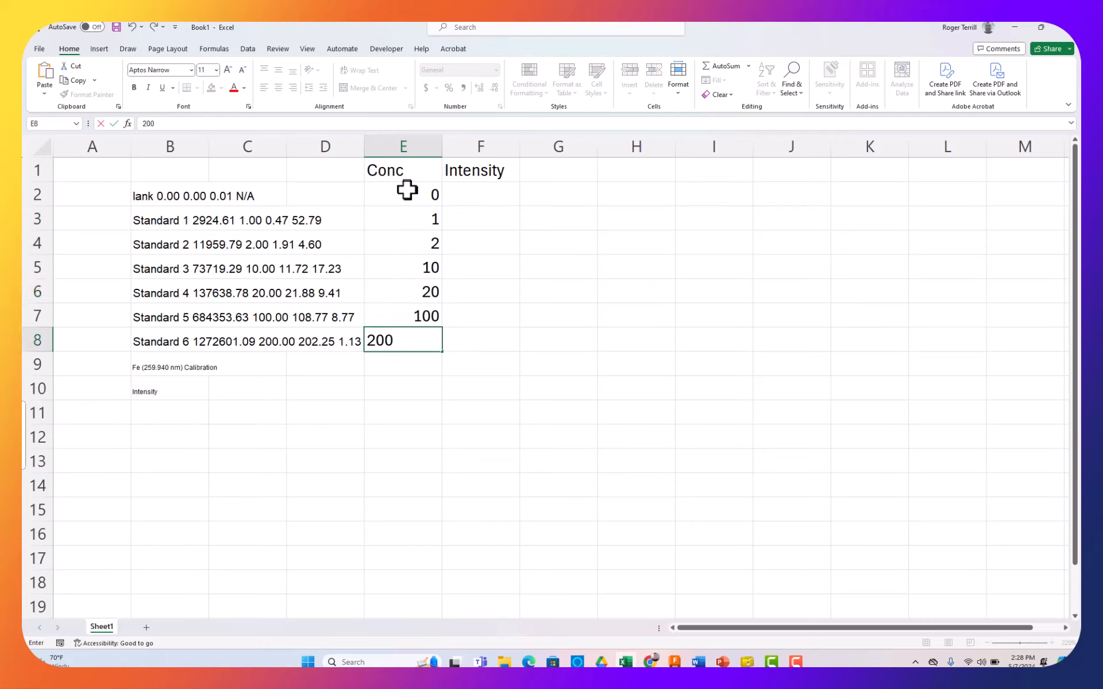
pyautogui.press('Up')
# Enter the blank, Standard 1 and Standard 2 intensities 0.00, 2924 and 11959 in cells F2 through F4
pyautogui.press('Up')
pyautogui.press('Up')
pyautogui.press('Up')
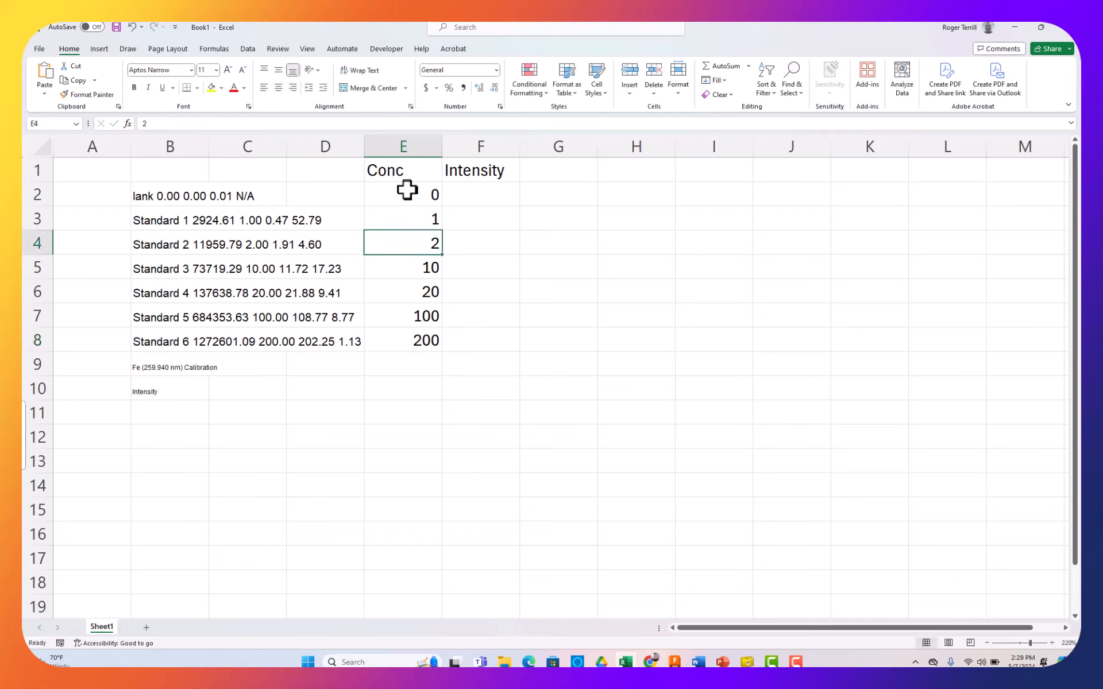
pyautogui.press('Up')
pyautogui.press('Up')
pyautogui.press('Up')
pyautogui.press('Down')
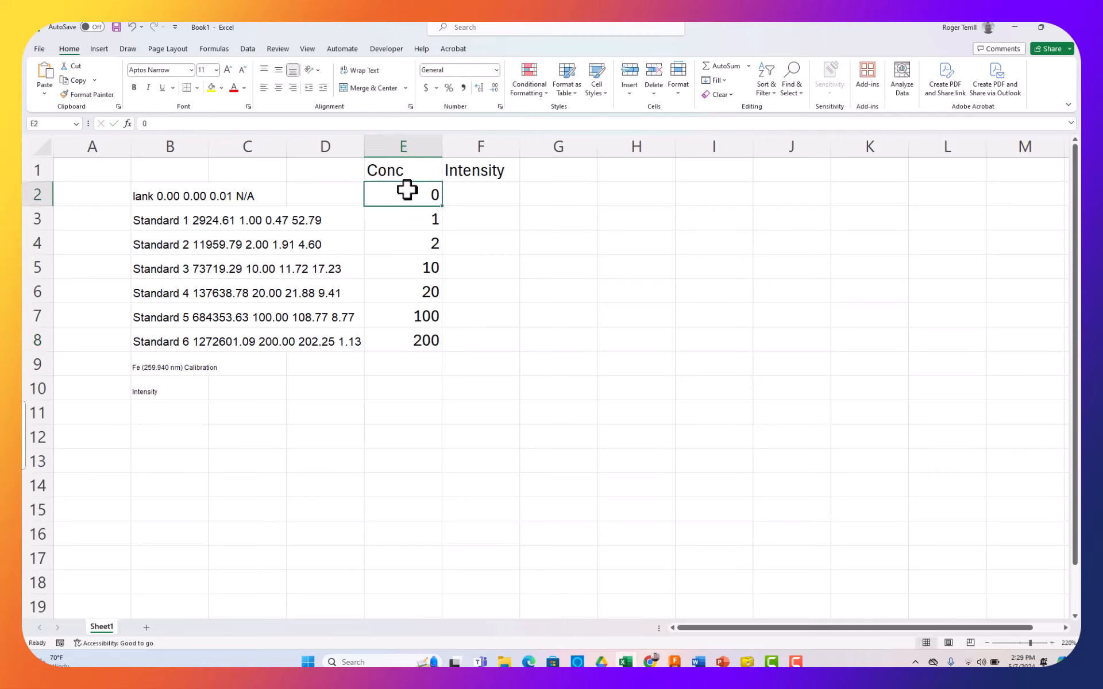
pyautogui.press('Right')
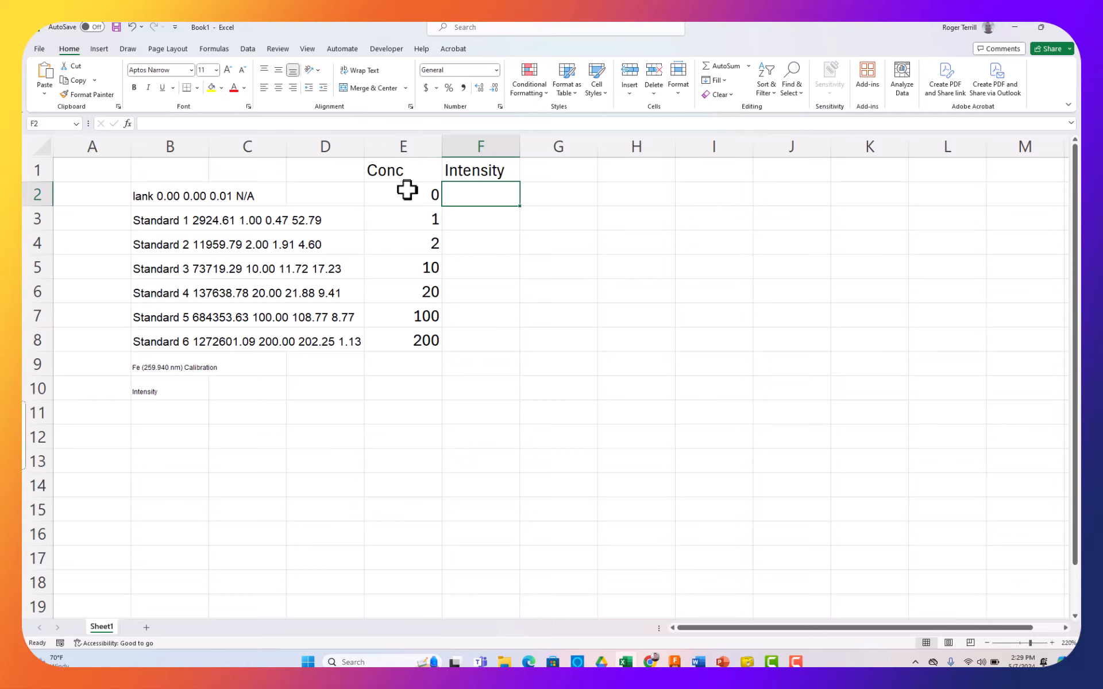
pyautogui.write('0.00')
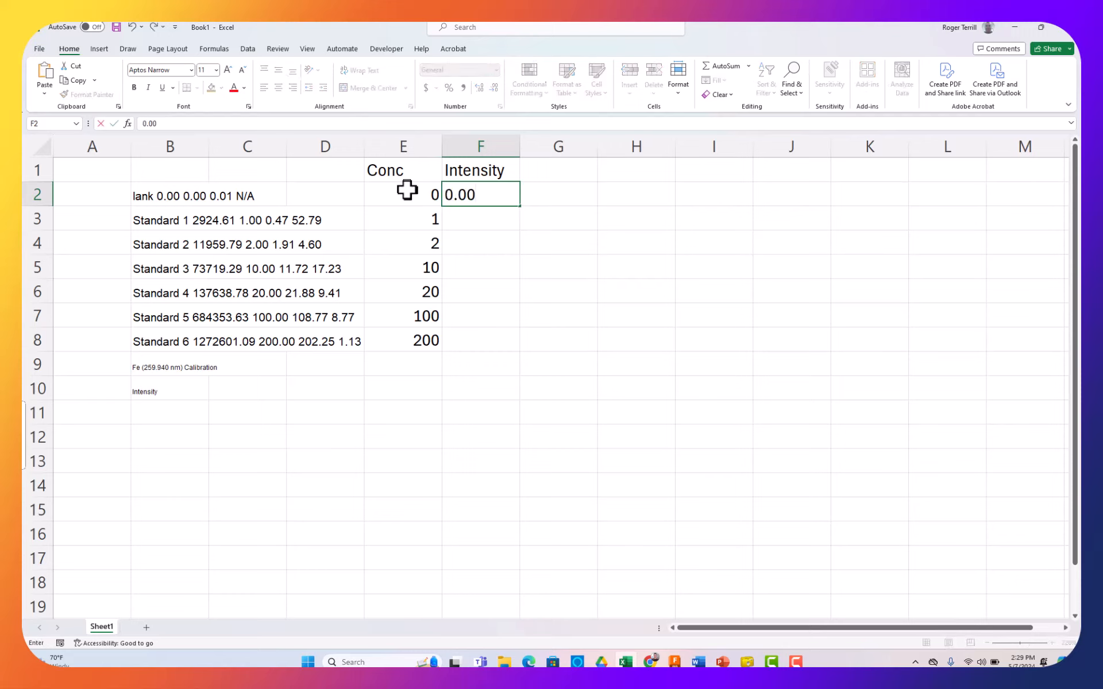
pyautogui.press('Return')
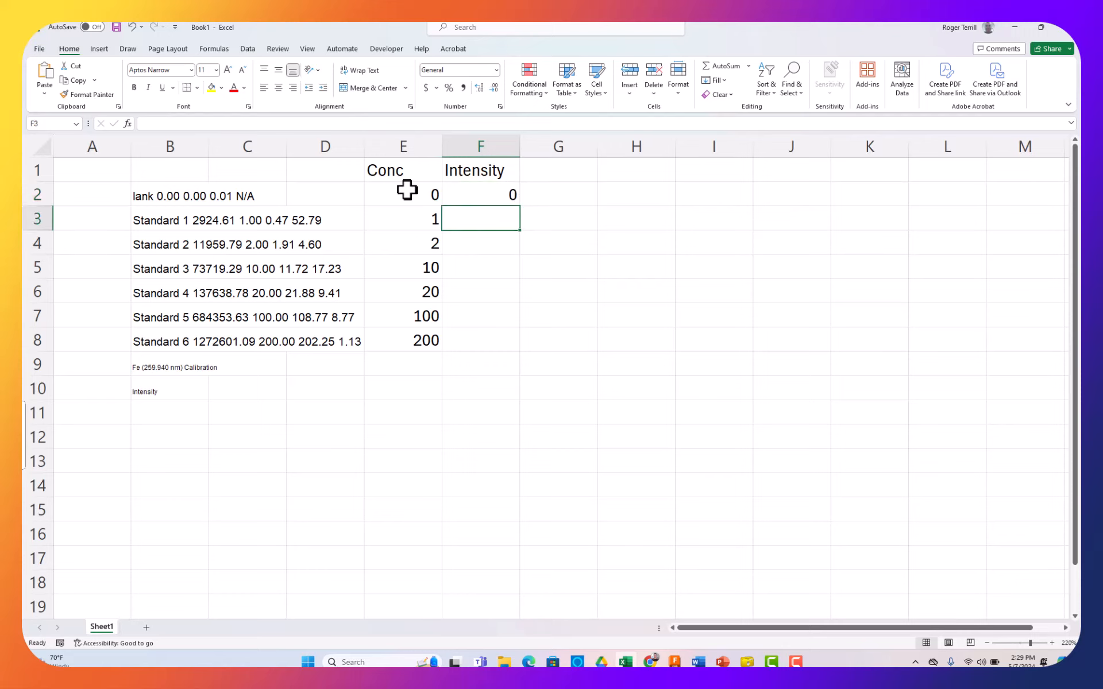
pyautogui.write('2924')
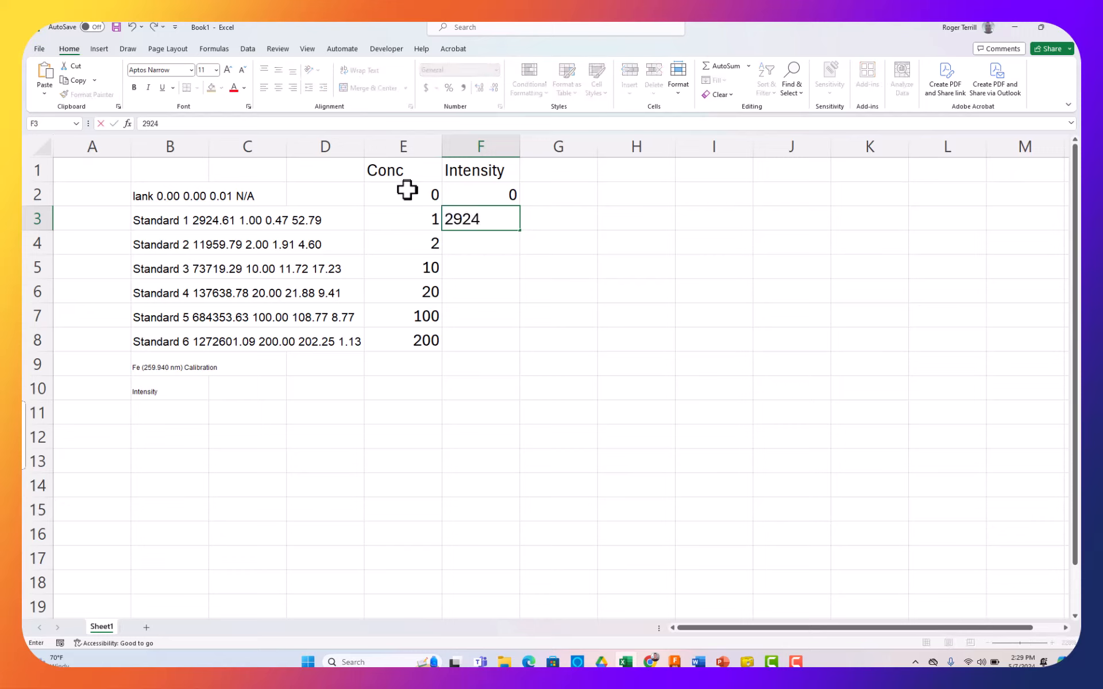
pyautogui.press('Return')
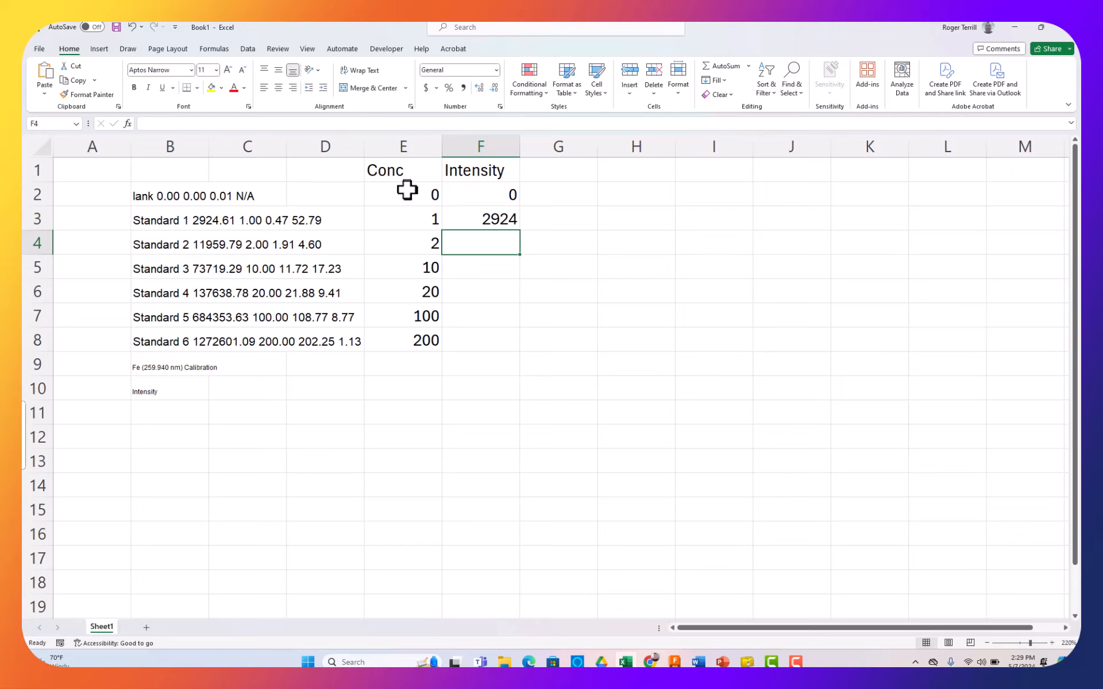
pyautogui.write('11')
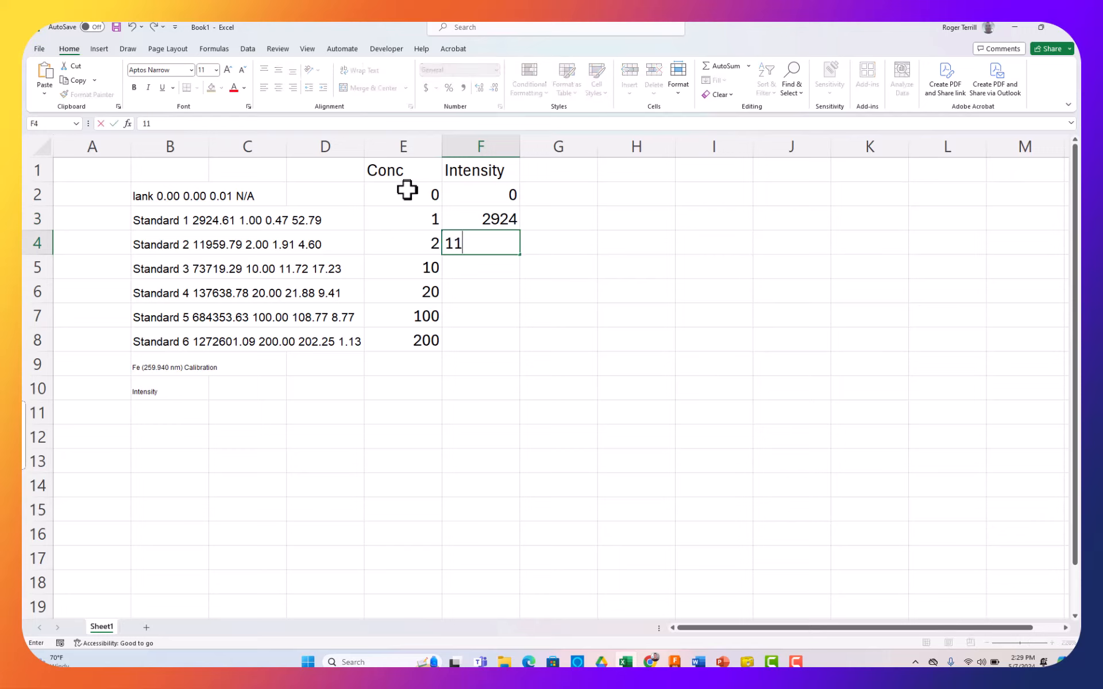
pyautogui.write('959')
pyautogui.press('Return')
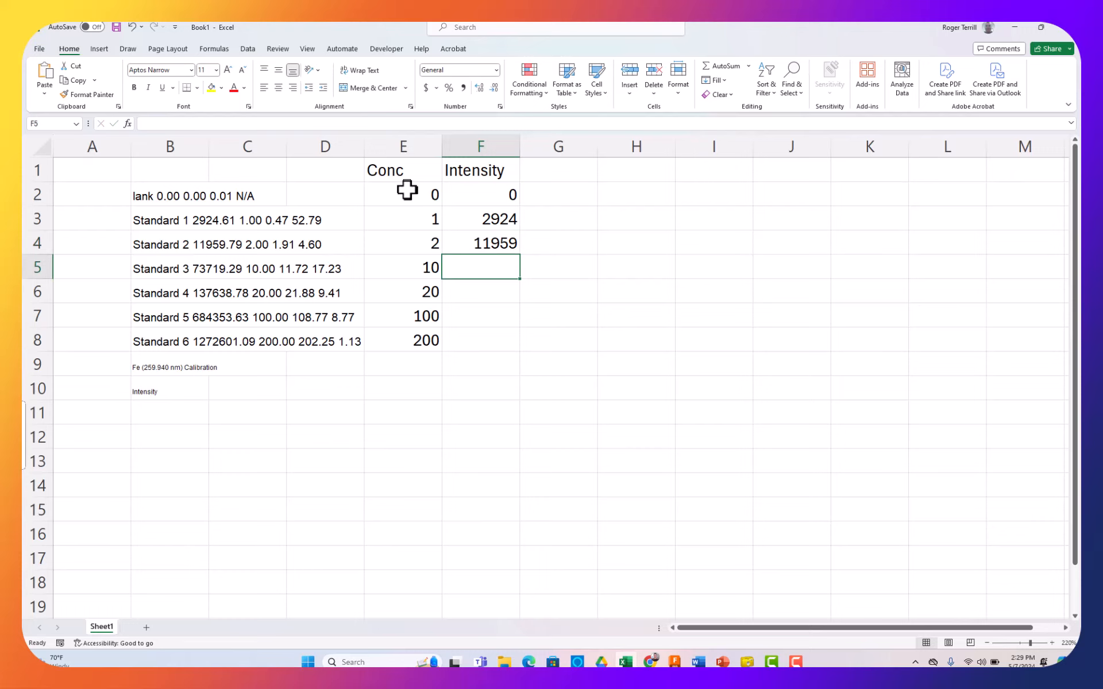
# Enter the Standard 3 to Standard 6 intensities 73719, 137638, 684353 and 1272601 in cells F5 through F8
pyautogui.write('73')
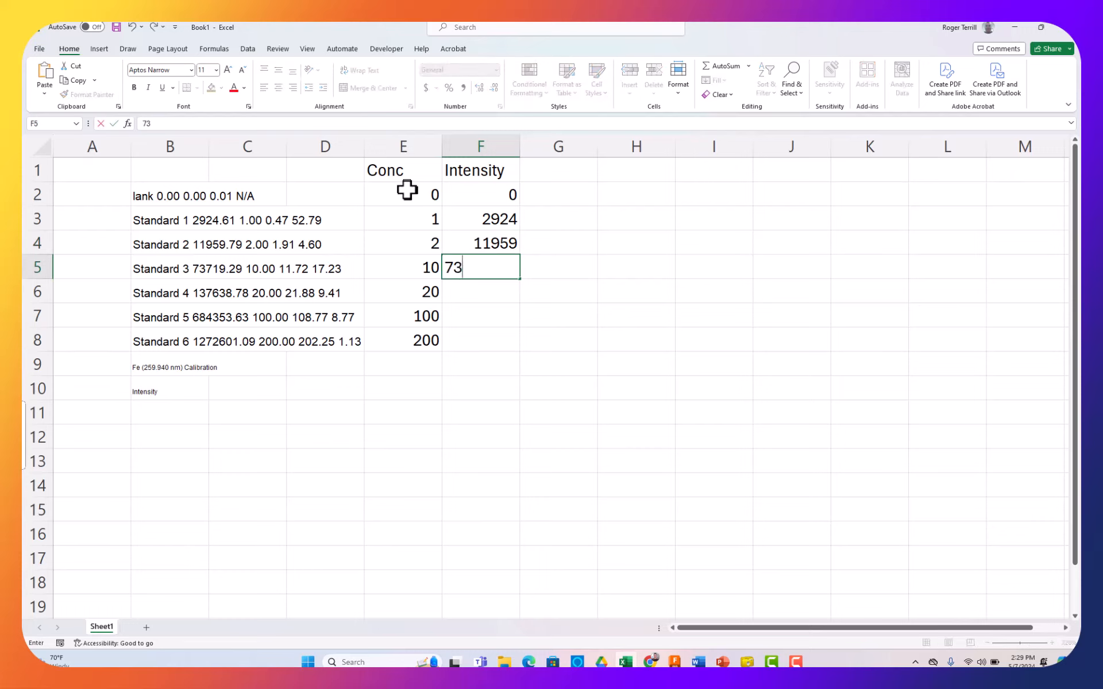
pyautogui.write('719')
pyautogui.press('Return')
pyautogui.write('137')
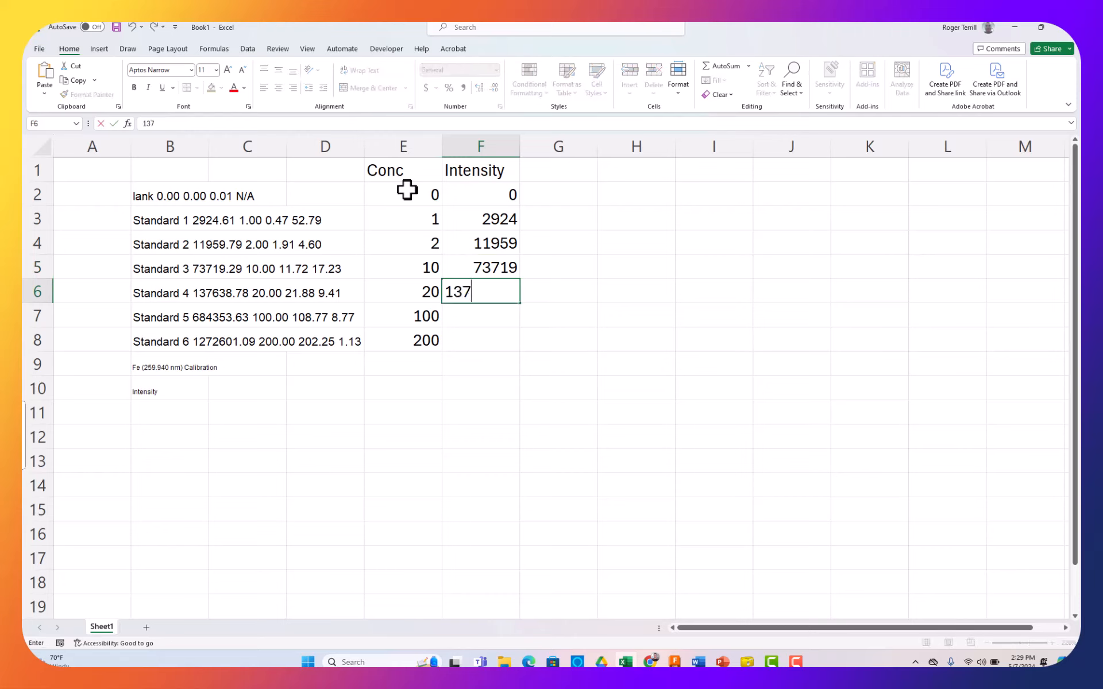
pyautogui.write('638')
pyautogui.press('Return')
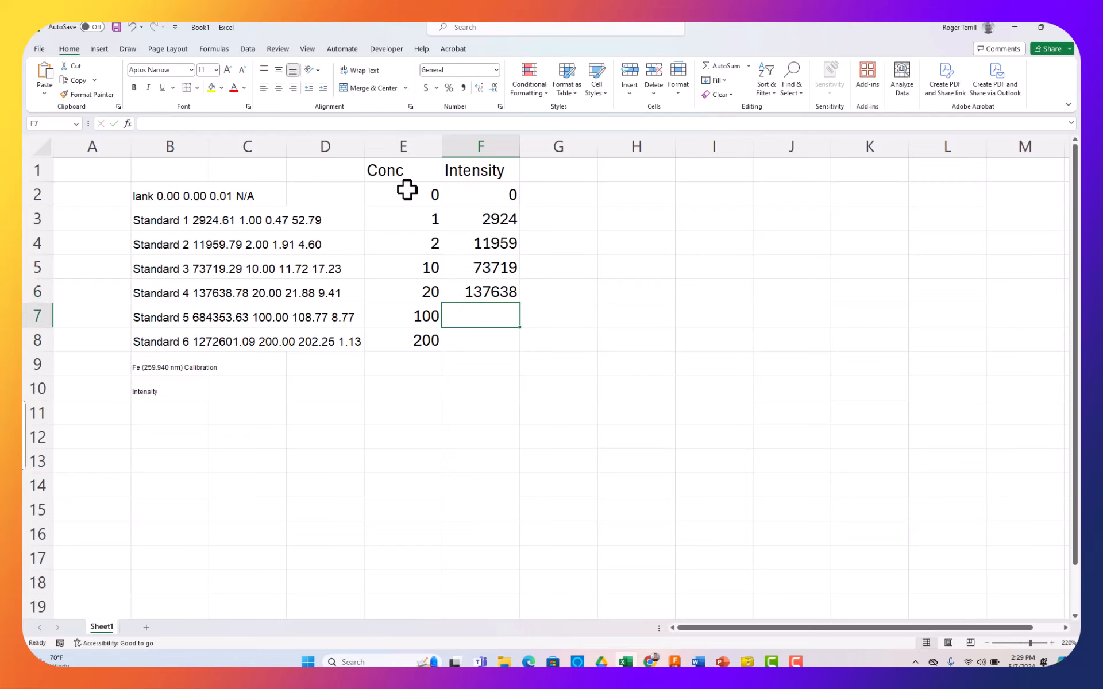
pyautogui.write('68')
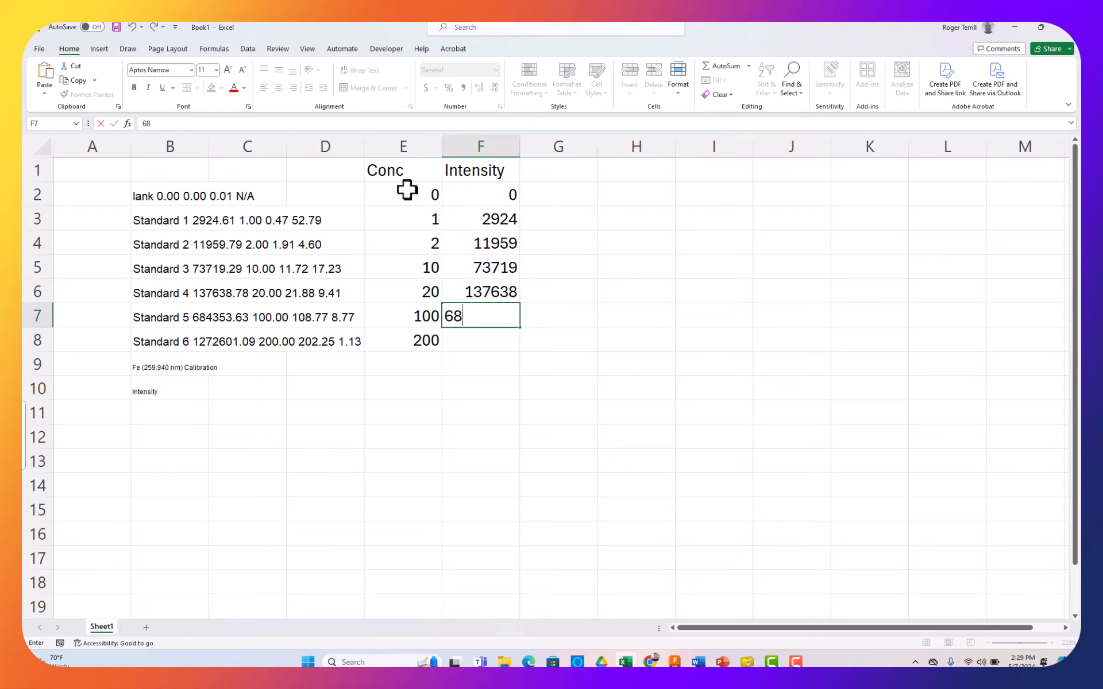
pyautogui.write('4353')
pyautogui.press('Return')
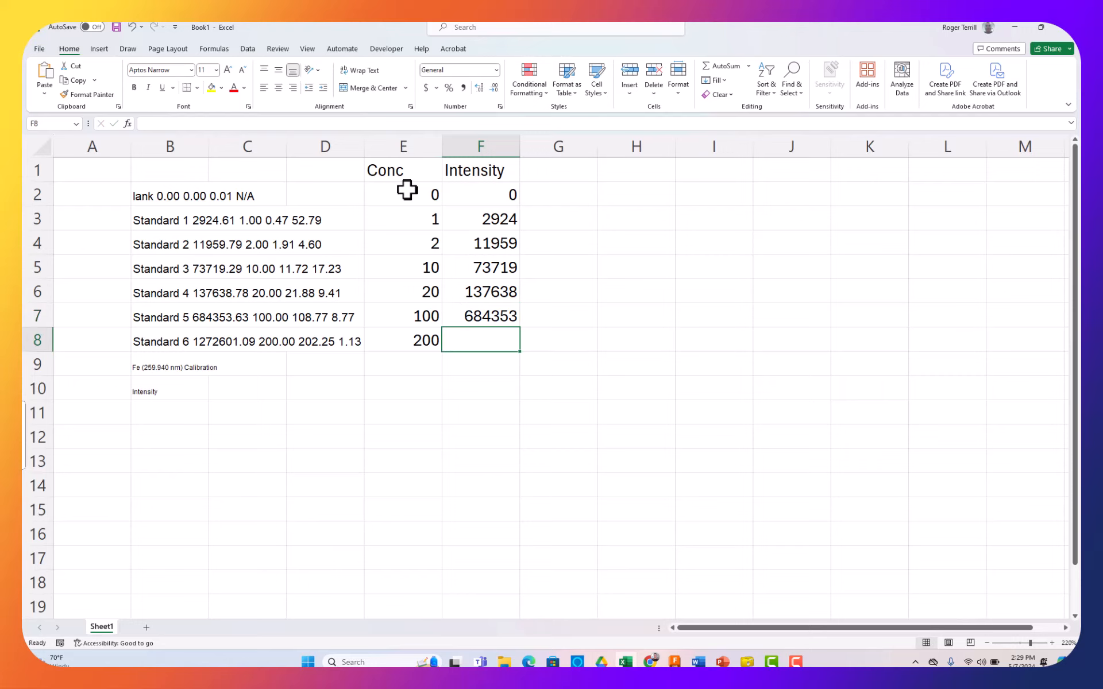
pyautogui.write('127')
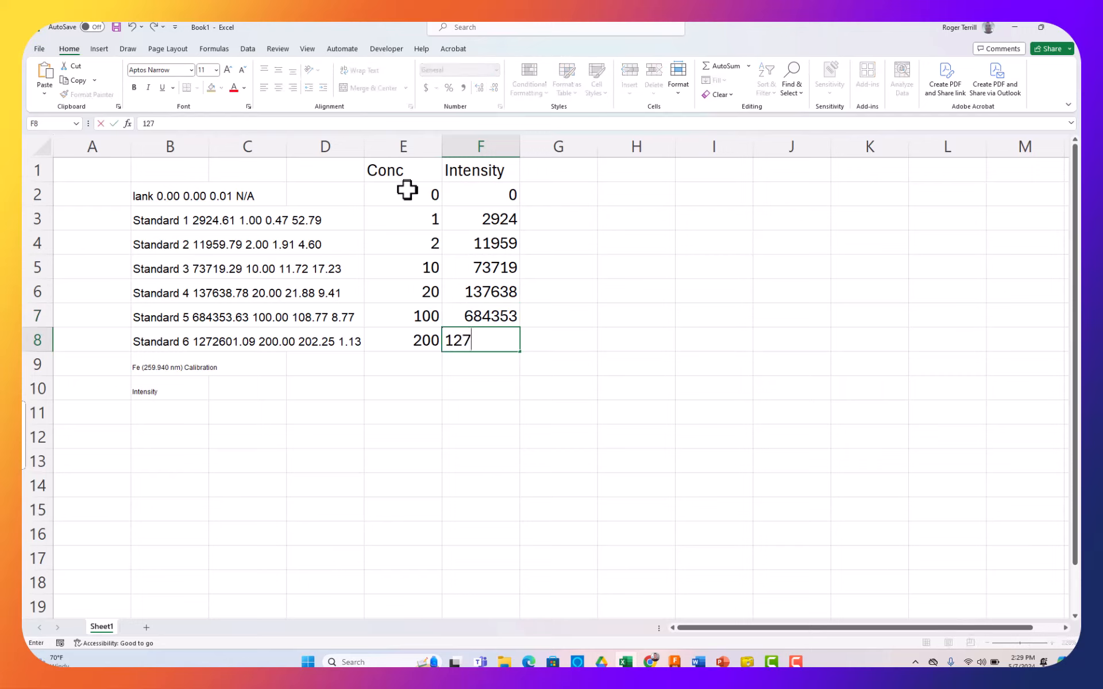
pyautogui.write('2601')
pyautogui.press('Return')
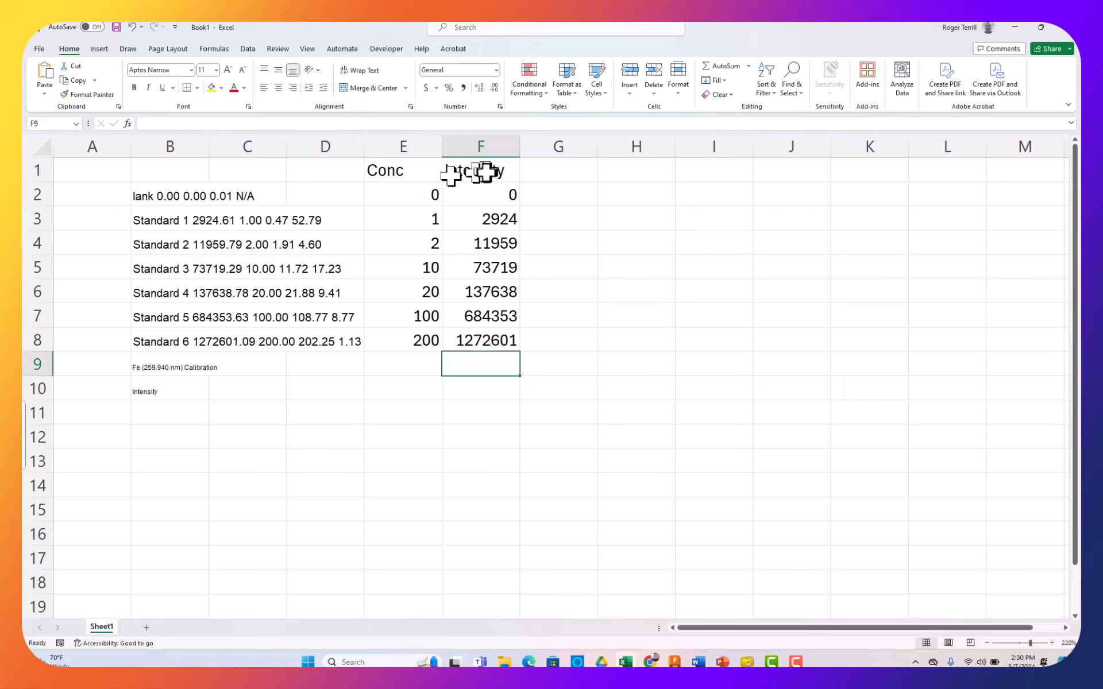
# Label the calibration data by entering Fe 259.94 in cell D1, beside the Conc header
pyautogui.click(326, 173)
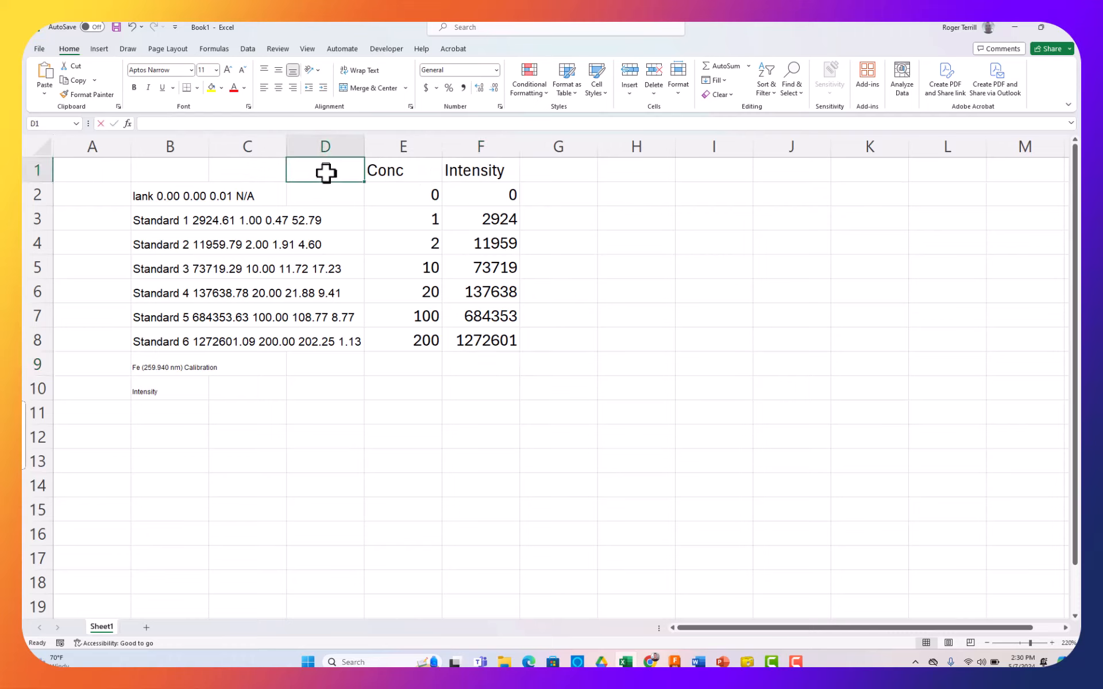
pyautogui.write('Fe ')
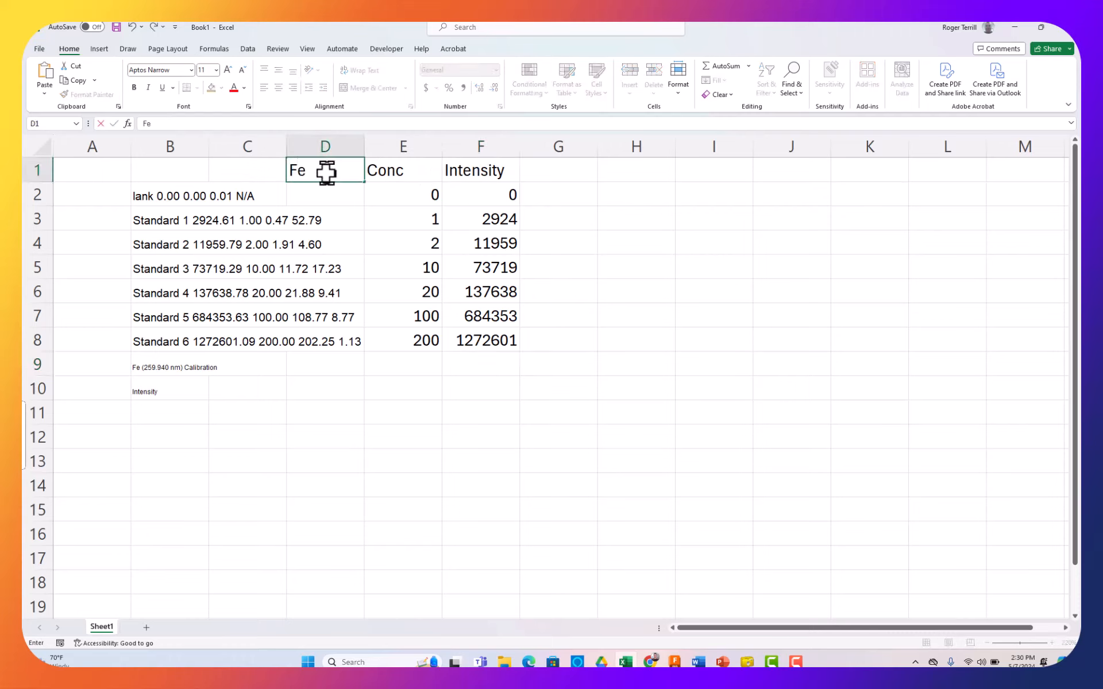
pyautogui.write('259.94')
pyautogui.press('Return')
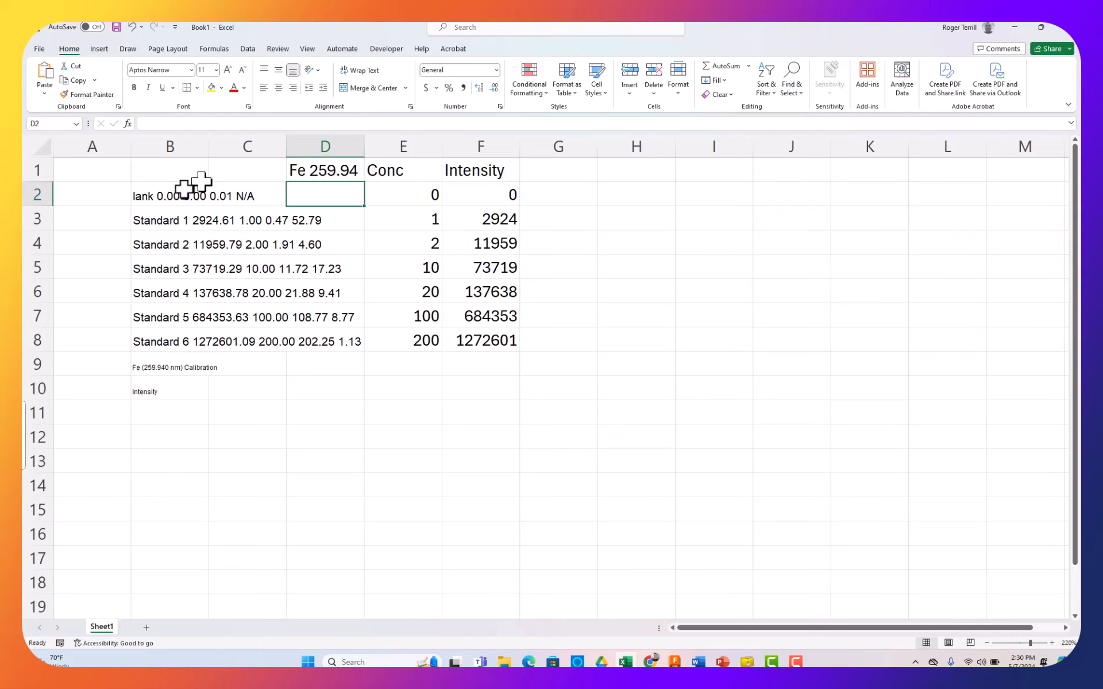
# Clear the pasted calibration text from B2 through B10 and delete the emptied columns B and C
pyautogui.moveTo(167, 195); pyautogui.dragTo(157, 385)
pyautogui.press('Delete')
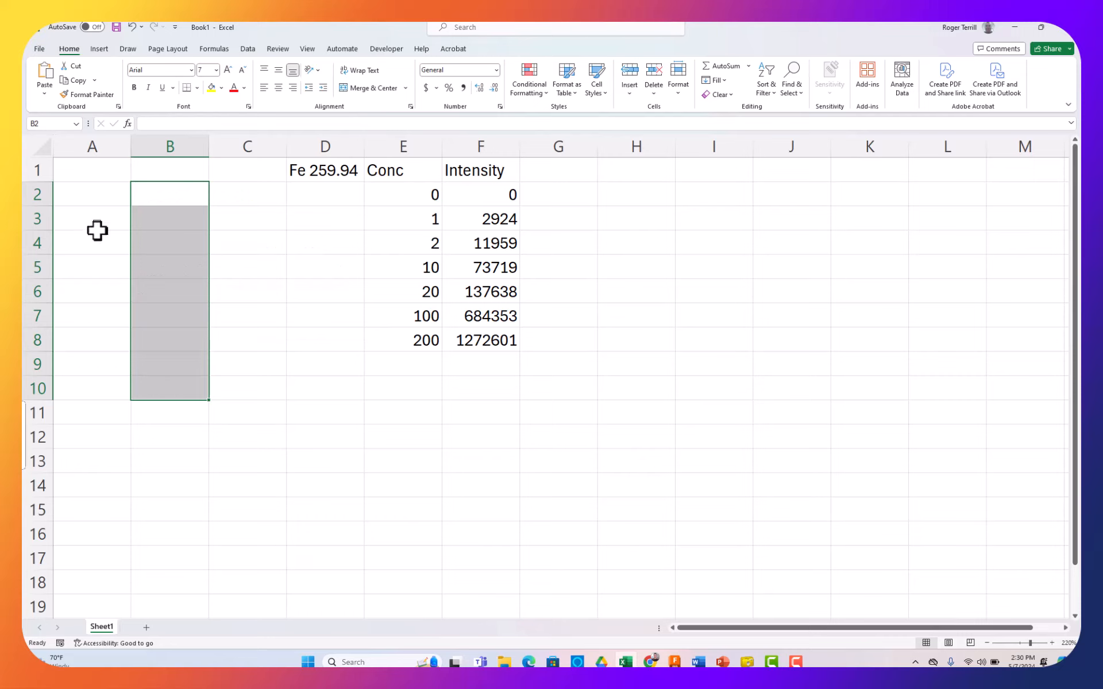
pyautogui.moveTo(158, 143); pyautogui.dragTo(216, 147)
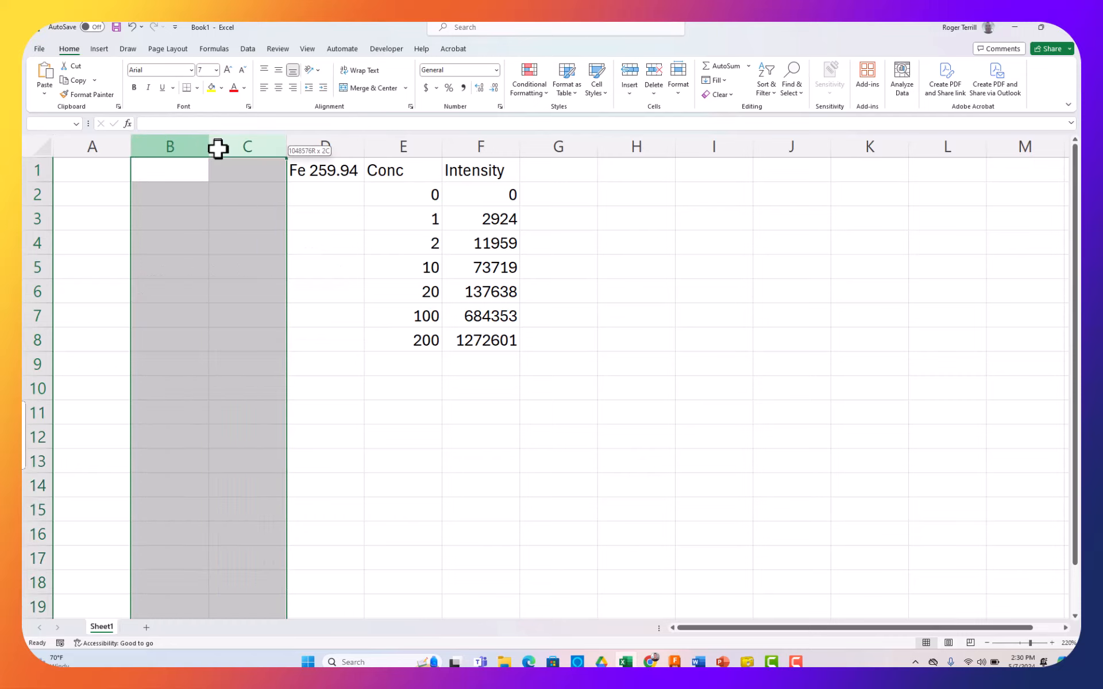
pyautogui.rightClick(251, 148)
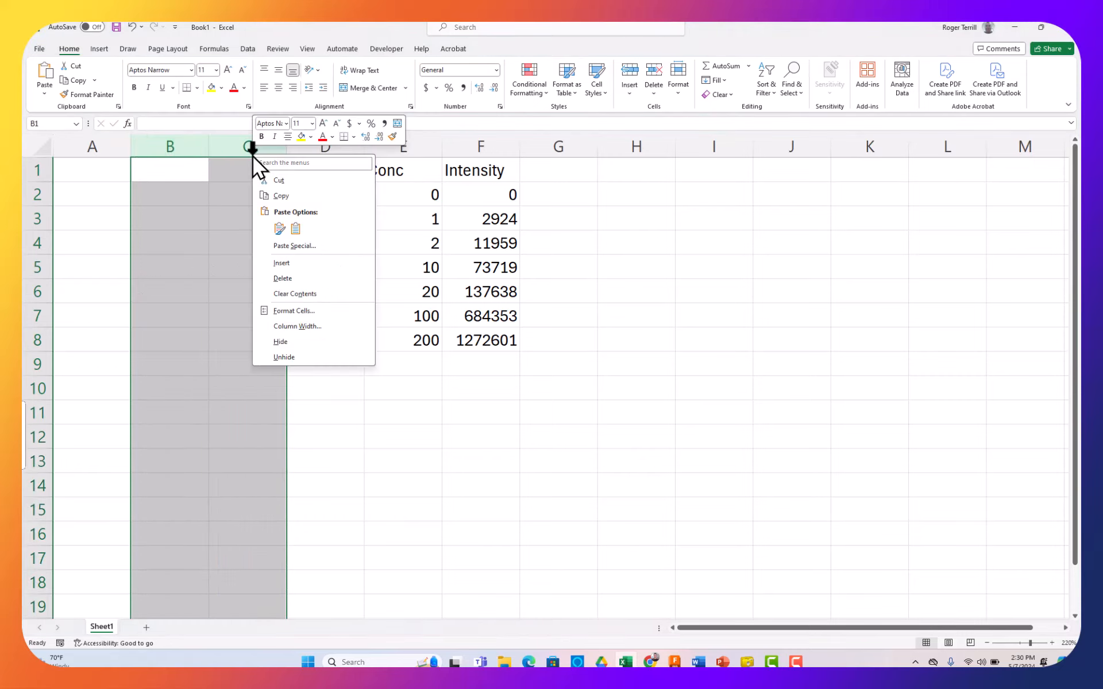
pyautogui.click(283, 279)
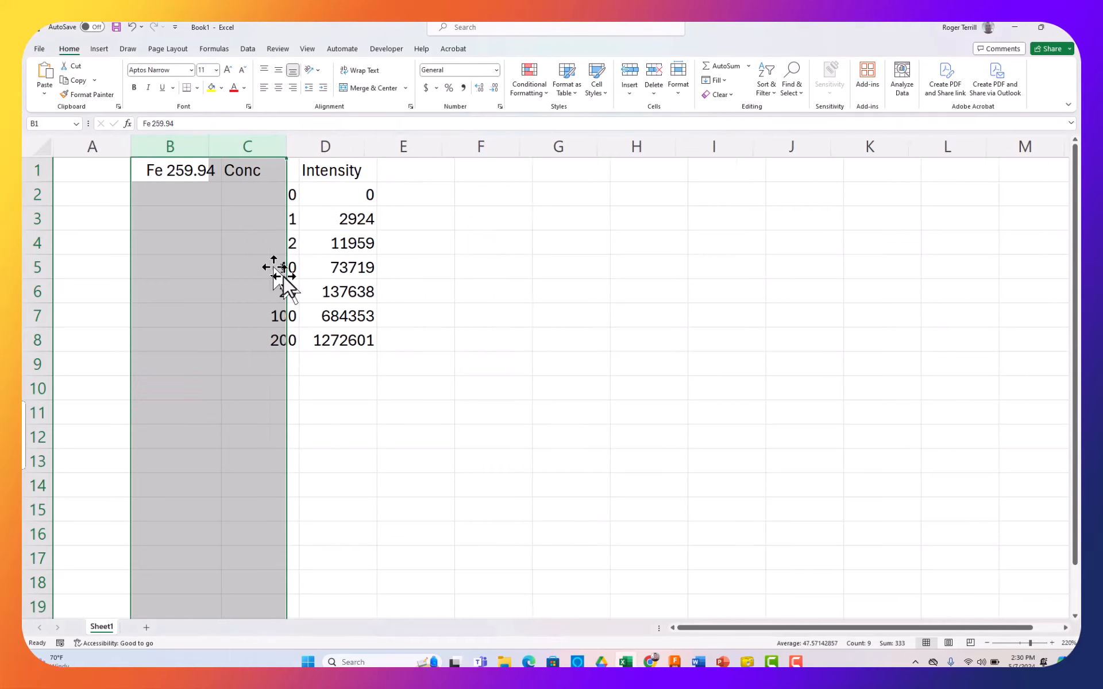
pyautogui.click(313, 364)
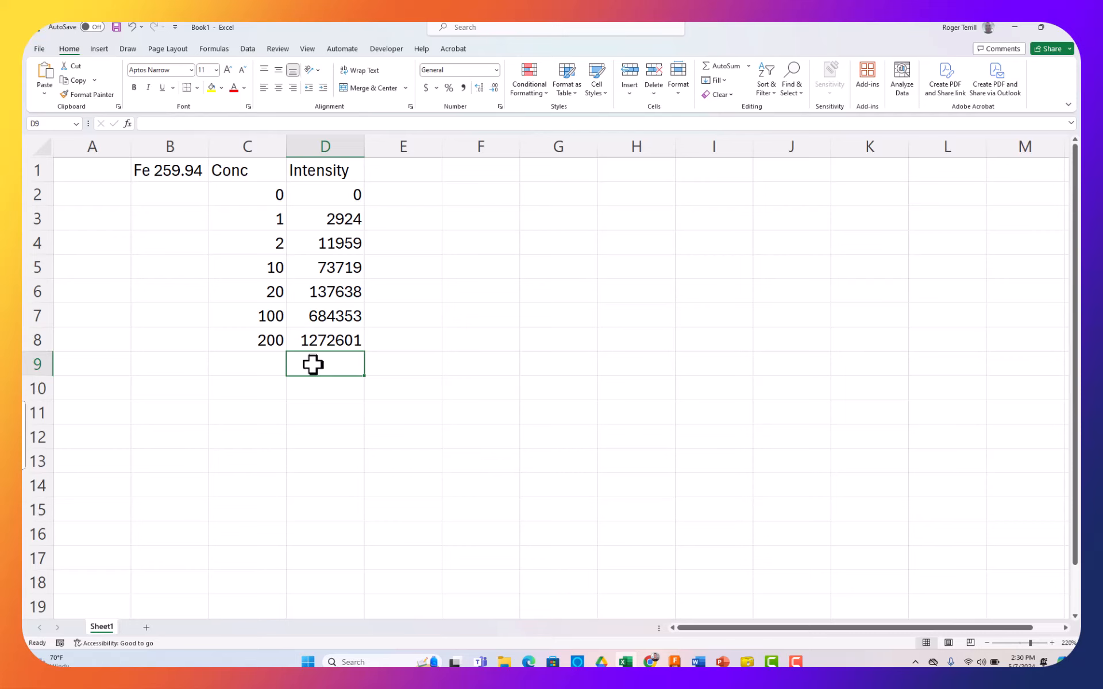
# Switch to NKAP MIP.pdf in Chrome and examine the Cu and Zn calibration tables and the Blank sample's analyte results on page 4
pyautogui.hotkey('alt', 'Tab')
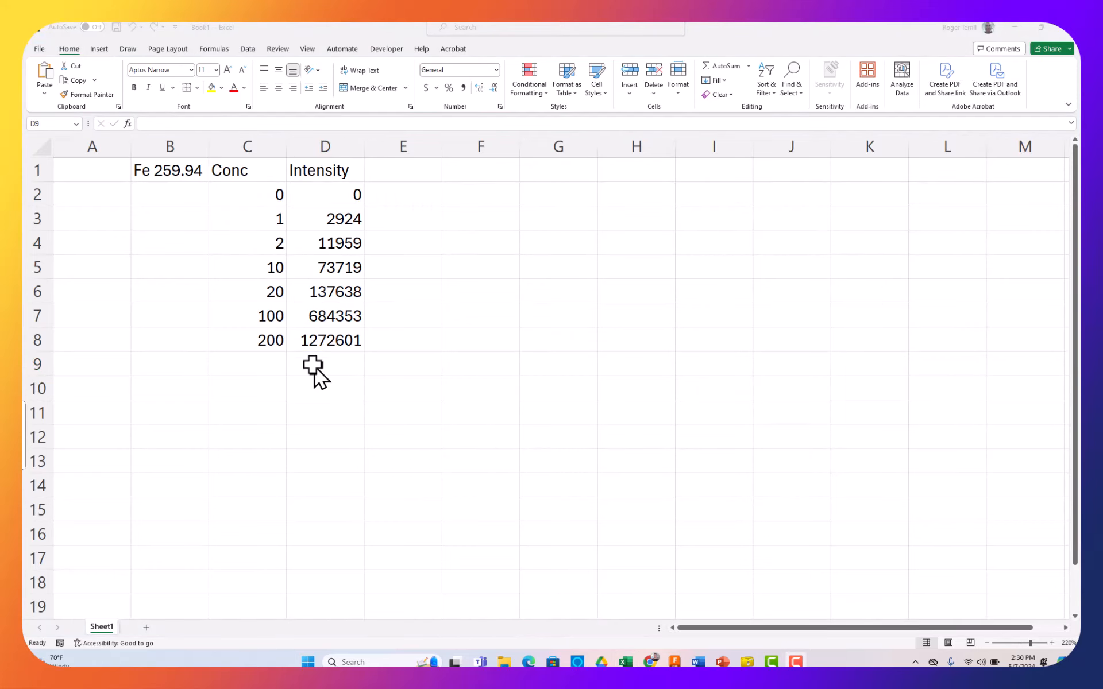
pyautogui.hotkey('alt', 'Tab')
pyautogui.hotkey('alt', 'Tab')
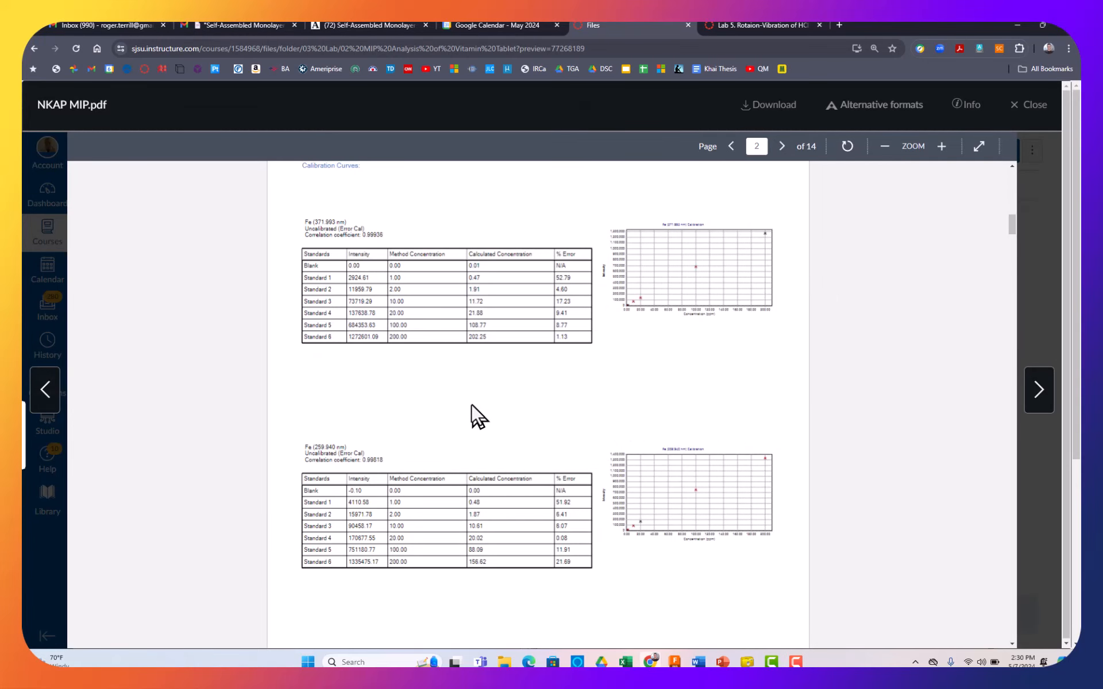
pyautogui.scroll(-8, 471, 405)
pyautogui.scroll(-10, 471, 404)
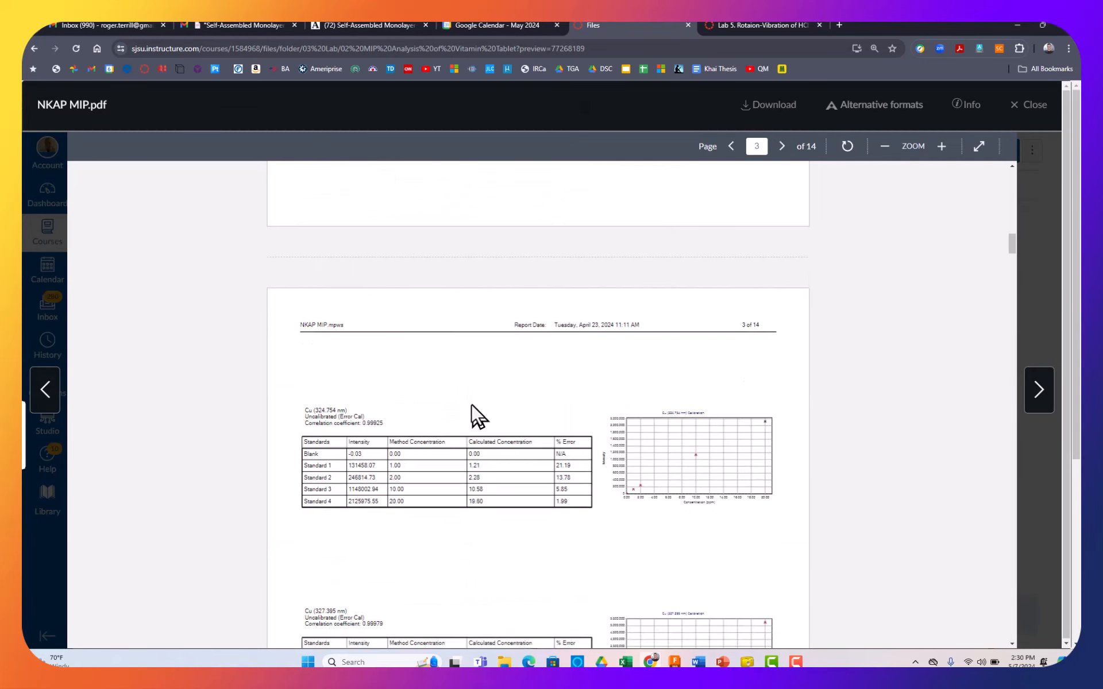
pyautogui.scroll(-5, 471, 404)
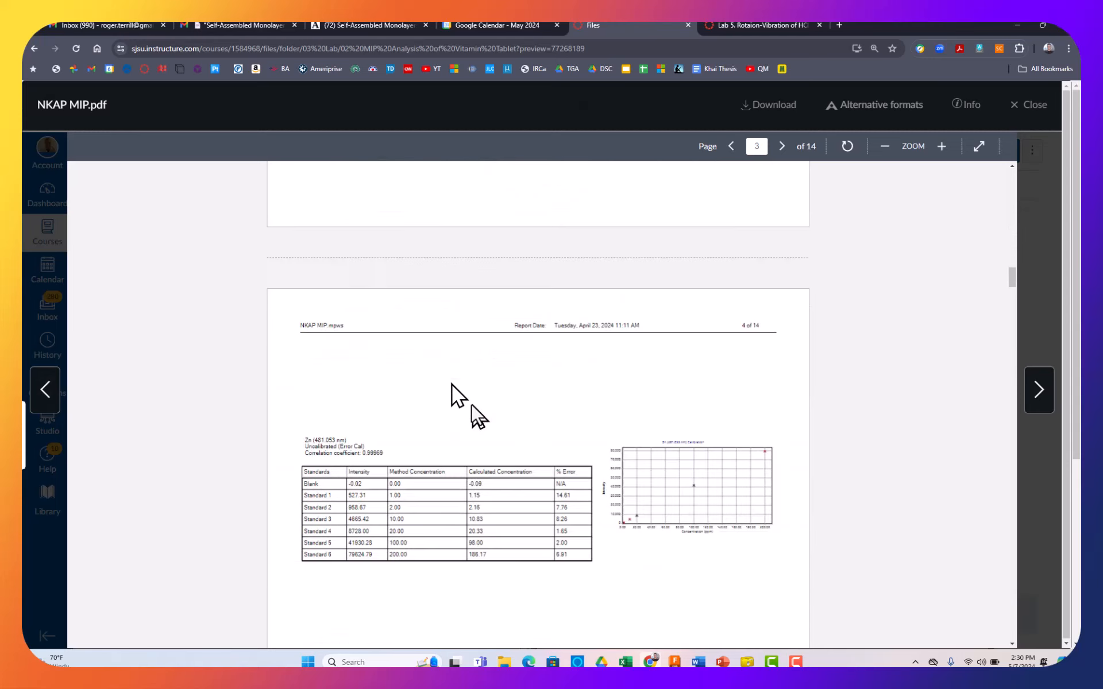
pyautogui.scroll(-4, 471, 405)
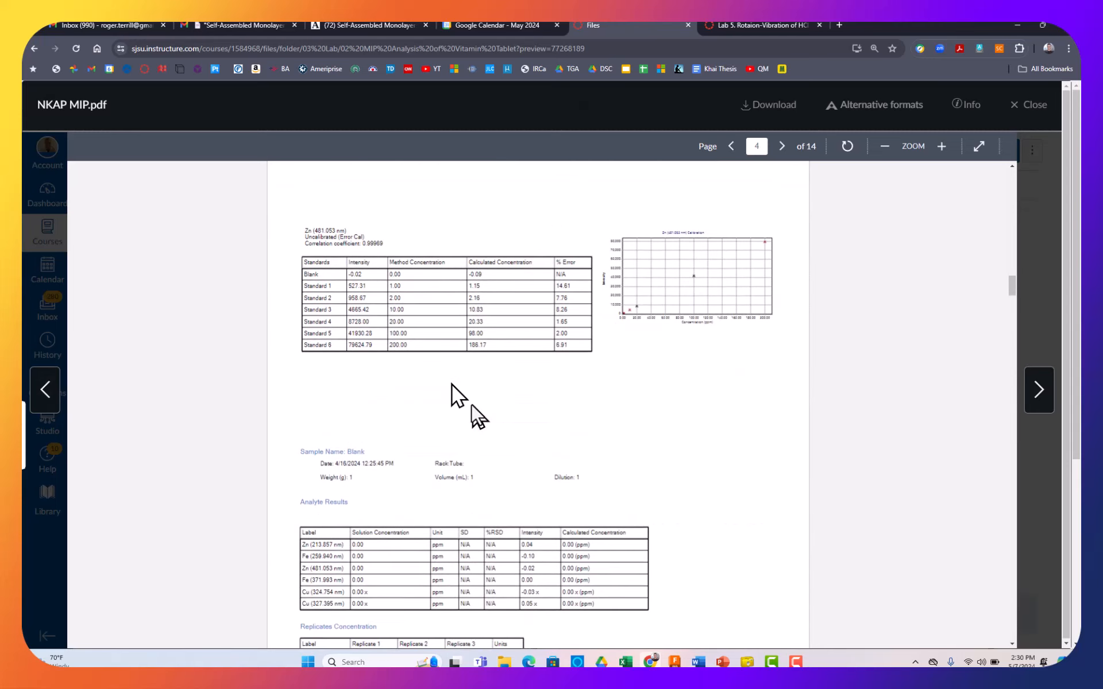
pyautogui.scroll(-4, 470, 475)
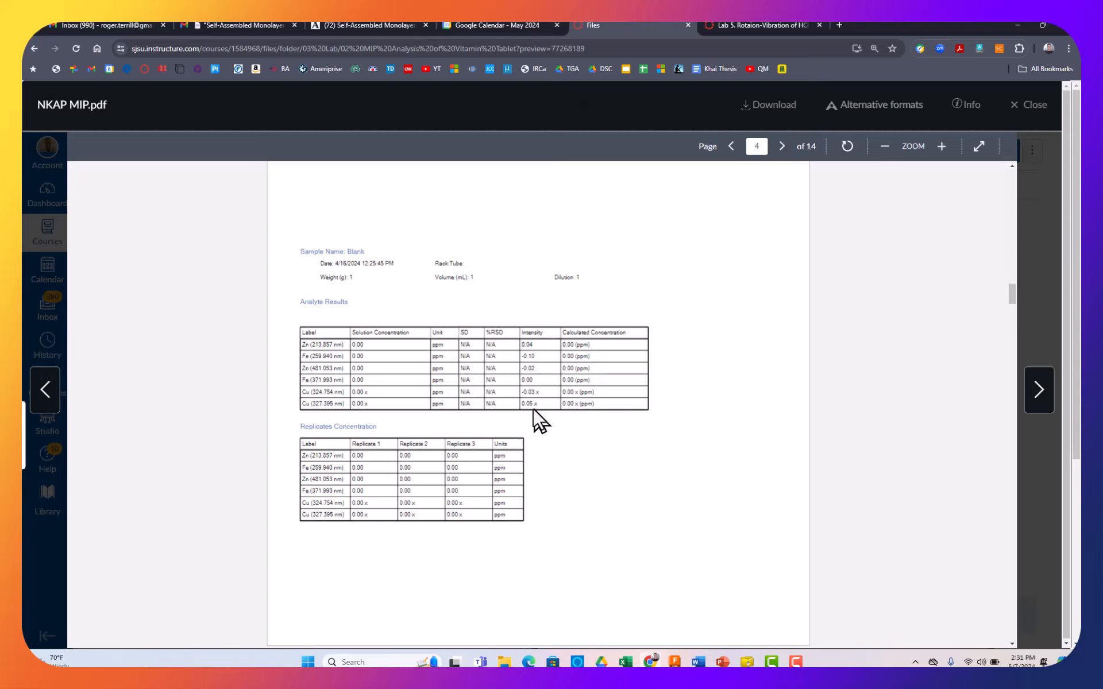
pyautogui.scroll(5, 533, 388)
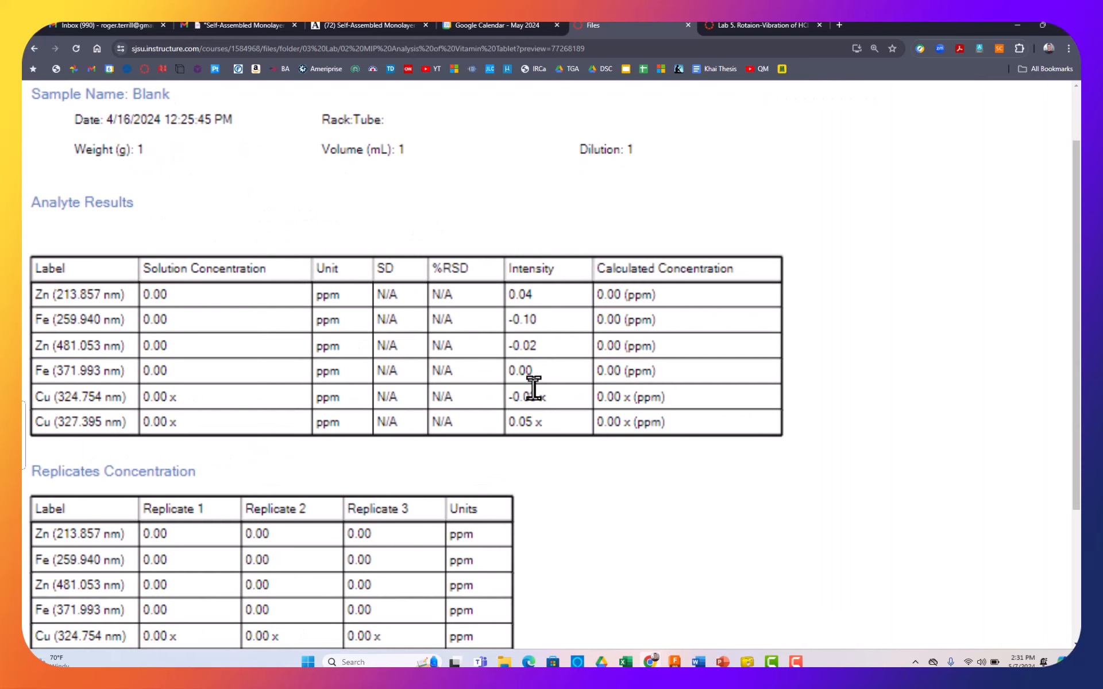
pyautogui.scroll(-5, 534, 389)
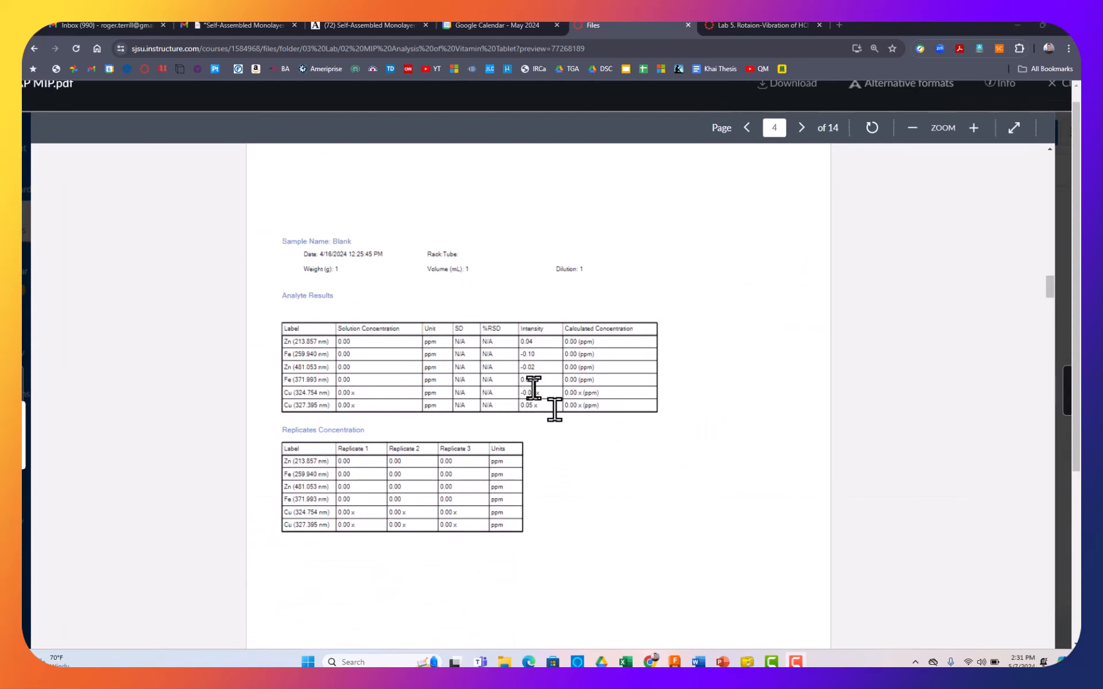
# Switch to the Excel workbook and enter the Blank sample's Fe intensity -0.1 in cell D9
pyautogui.hotkey('alt', 'Tab')
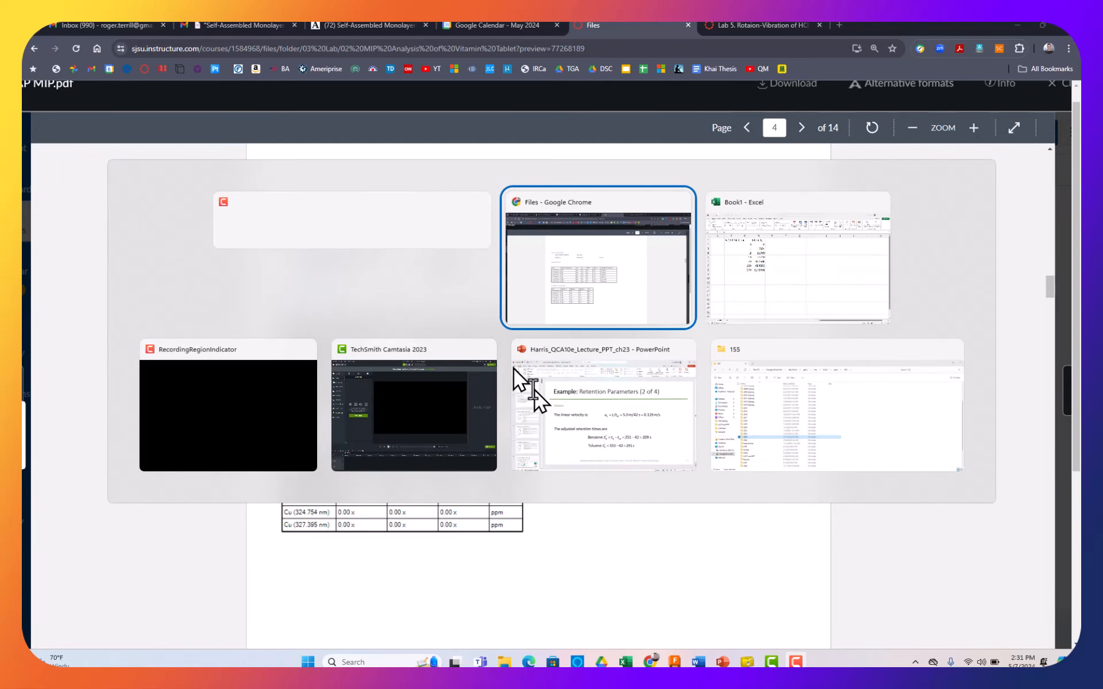
pyautogui.press('Tab')
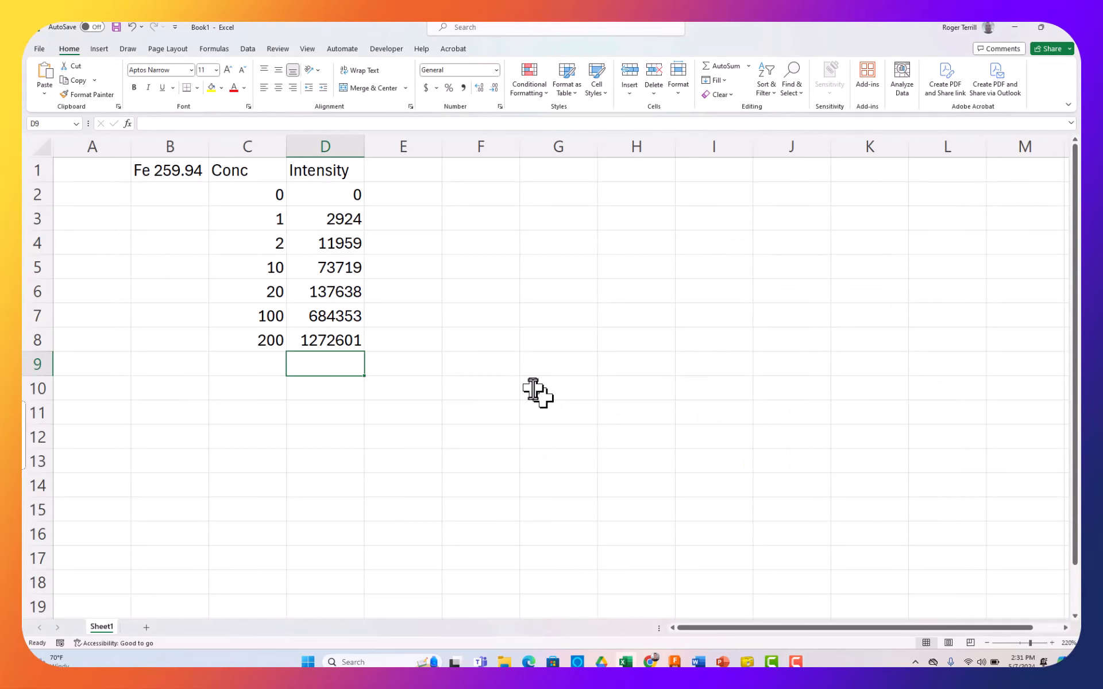
pyautogui.write('-0.1')
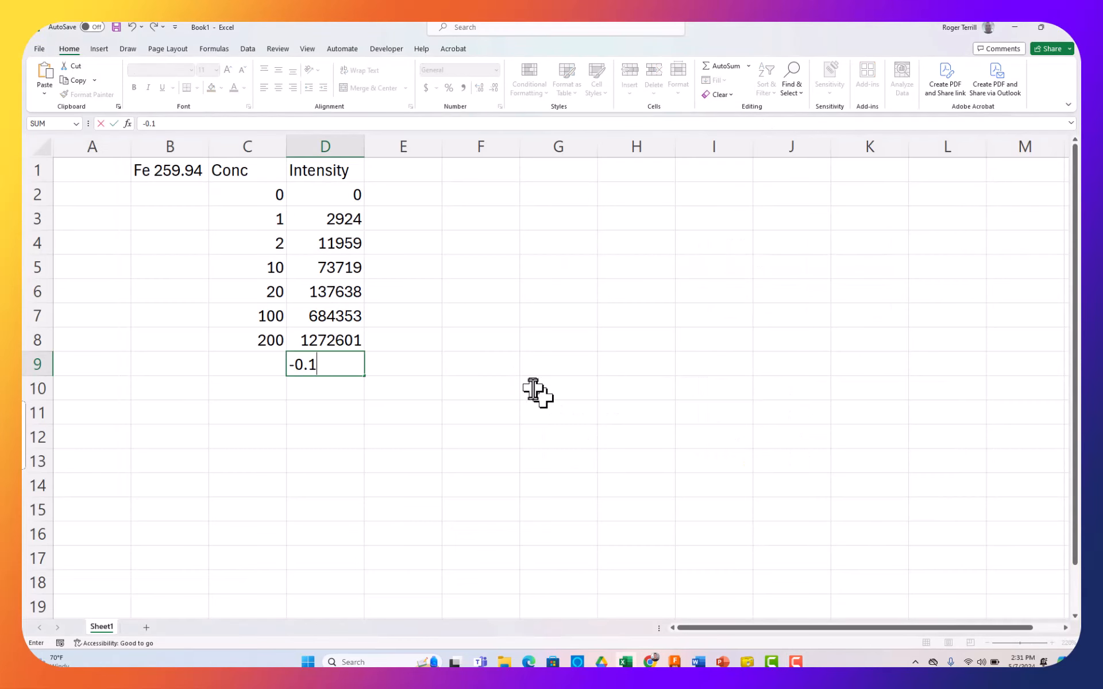
pyautogui.press('Return')
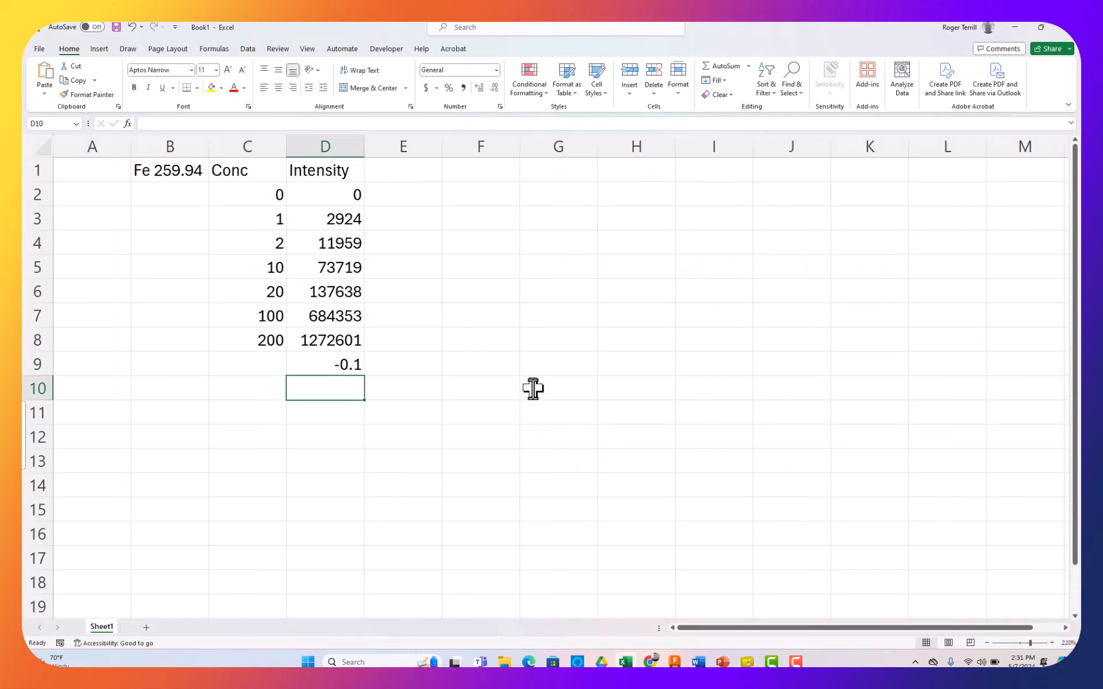
# Apply the Calculation cell style to the empty concentration cell C9
pyautogui.press('Up')
pyautogui.press('Left')
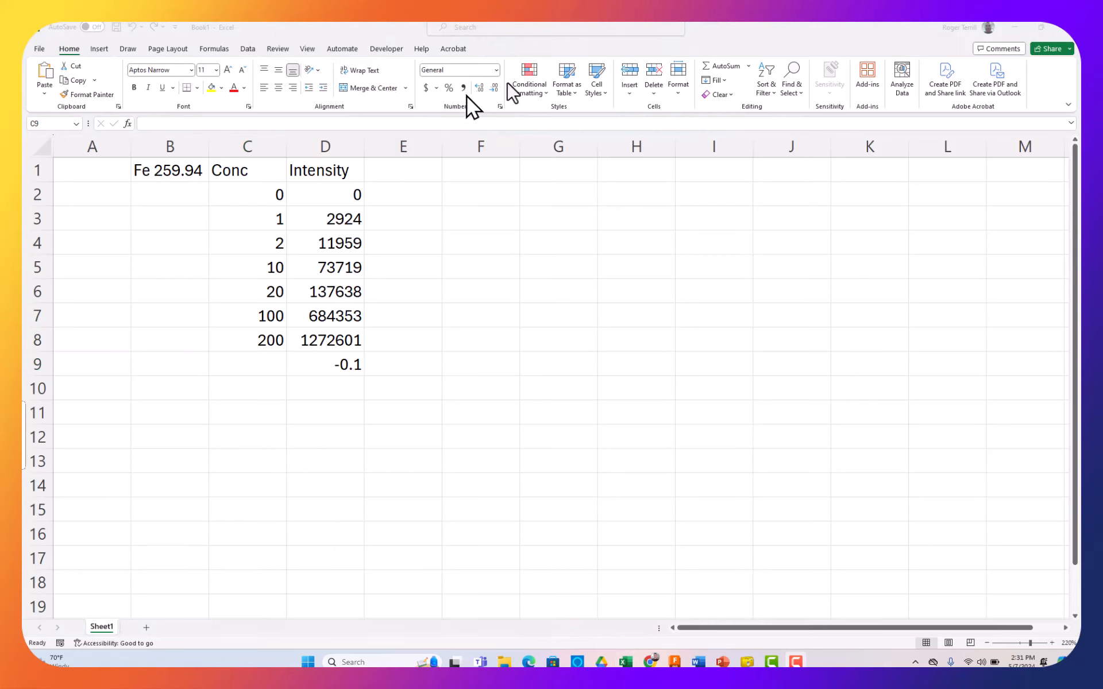
pyautogui.click(597, 86)
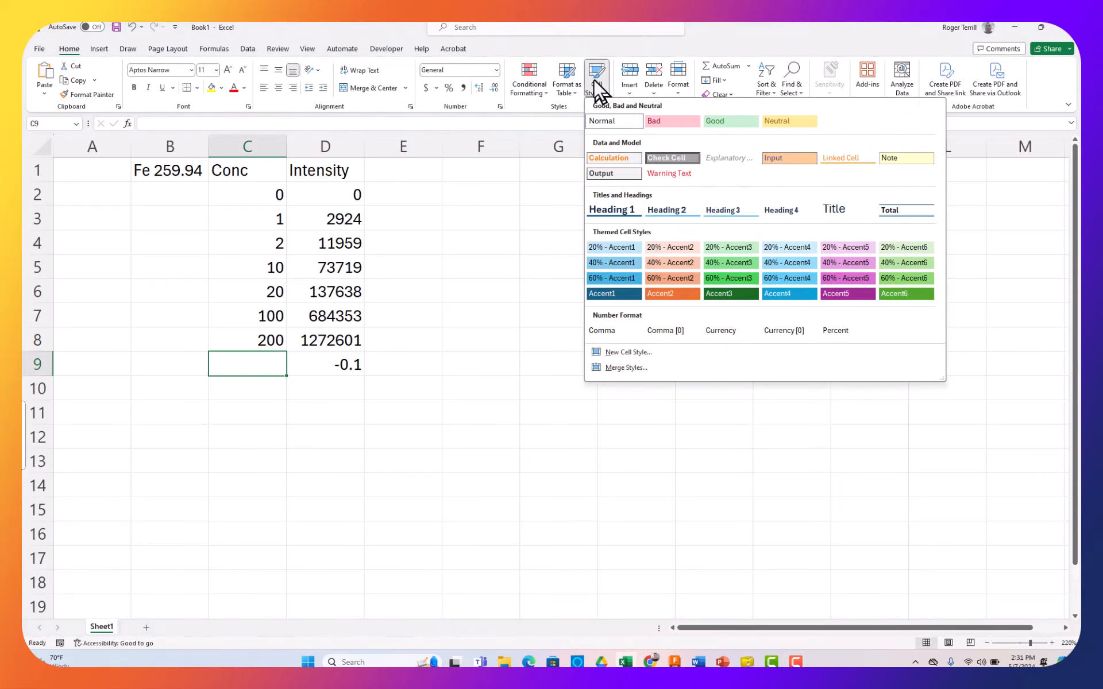
pyautogui.click(644, 158)
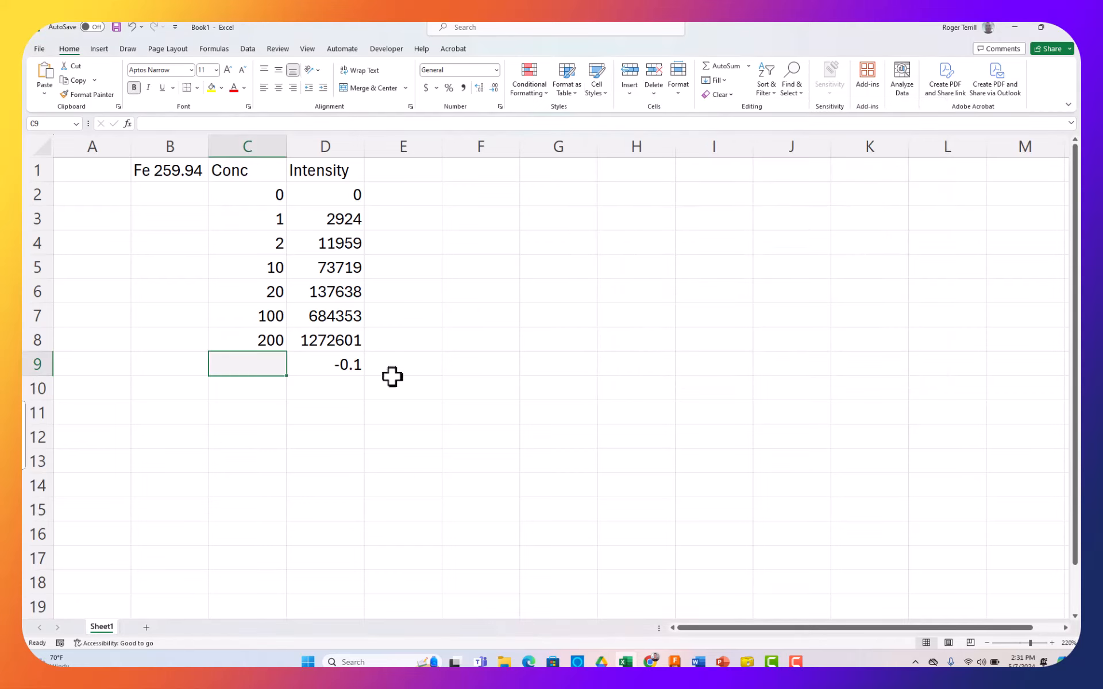
pyautogui.click(392, 378)
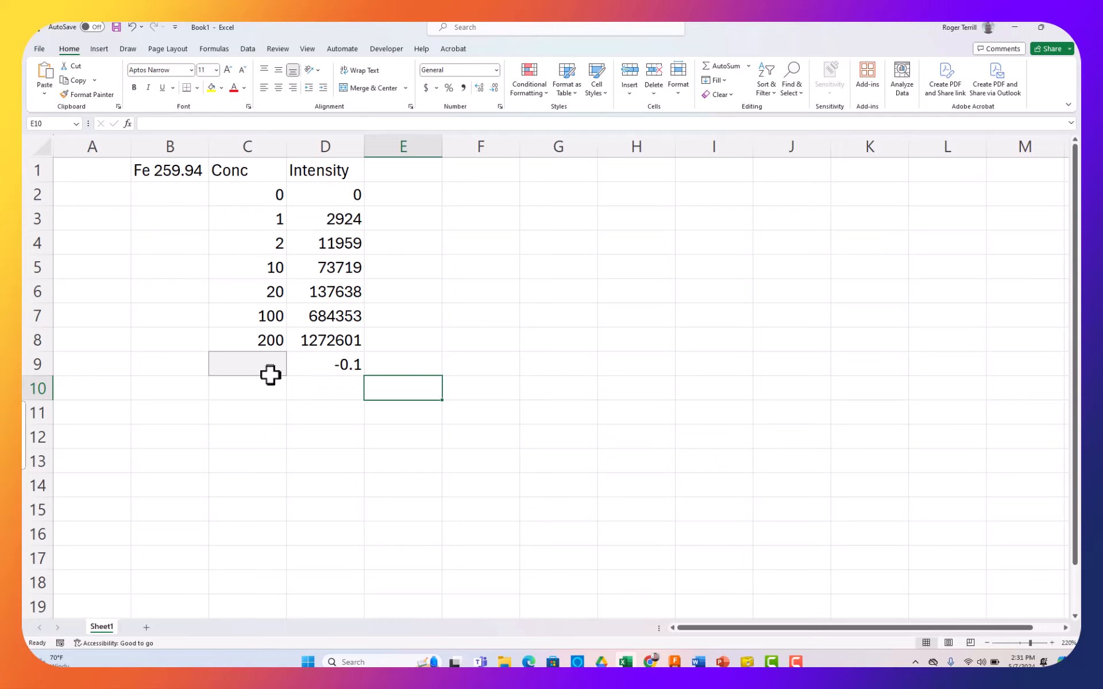
# Label row 9 by entering Method Blank in cell B9, align it right, and select cell D10
pyautogui.click(183, 366)
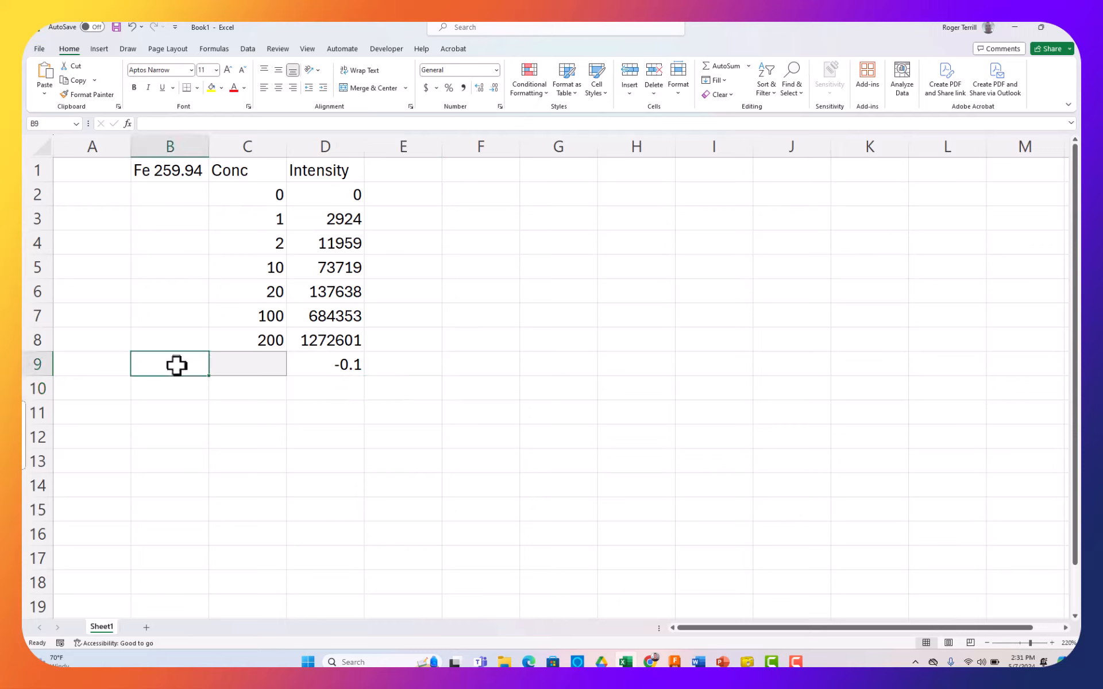
pyautogui.write('Method Blank')
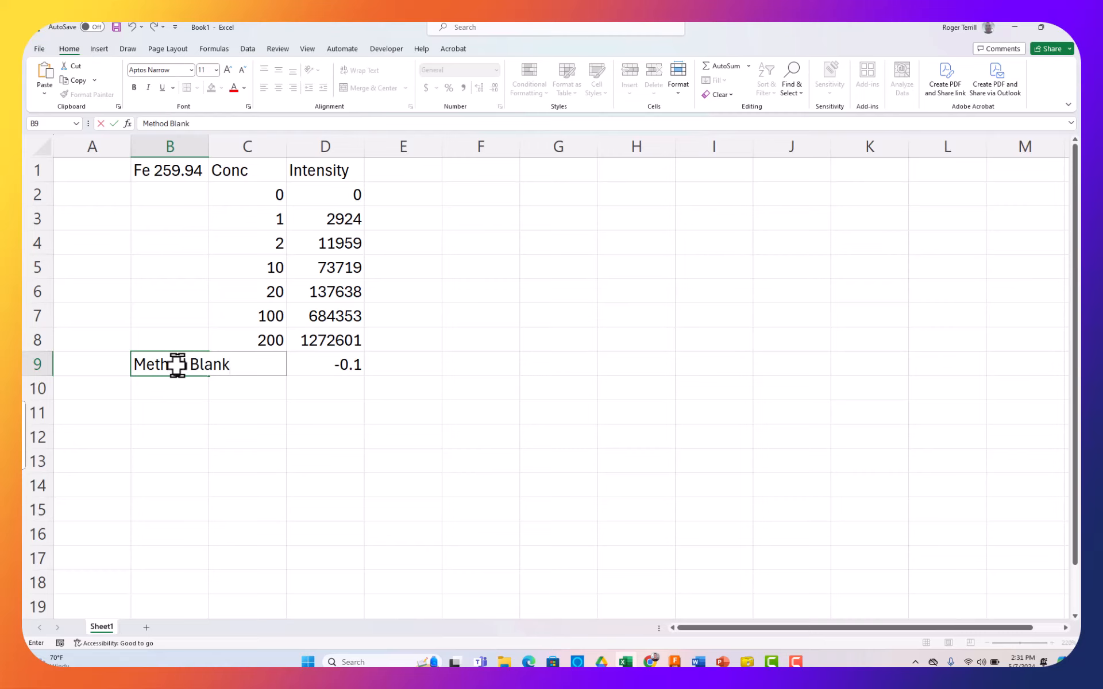
pyautogui.press('Return')
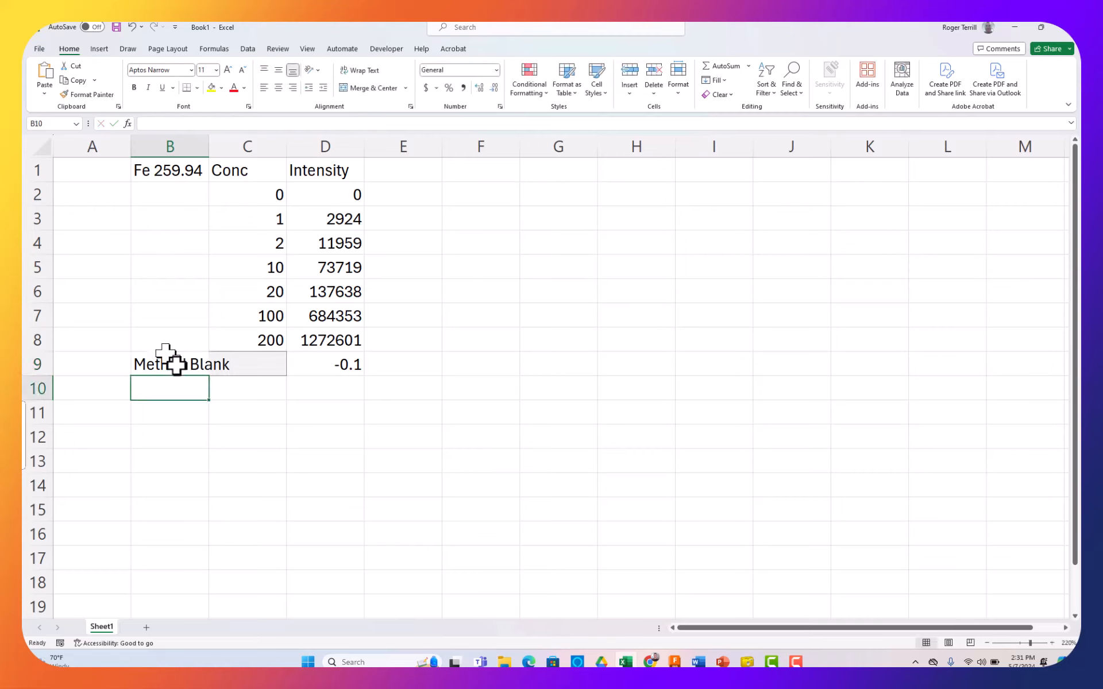
pyautogui.click(177, 365)
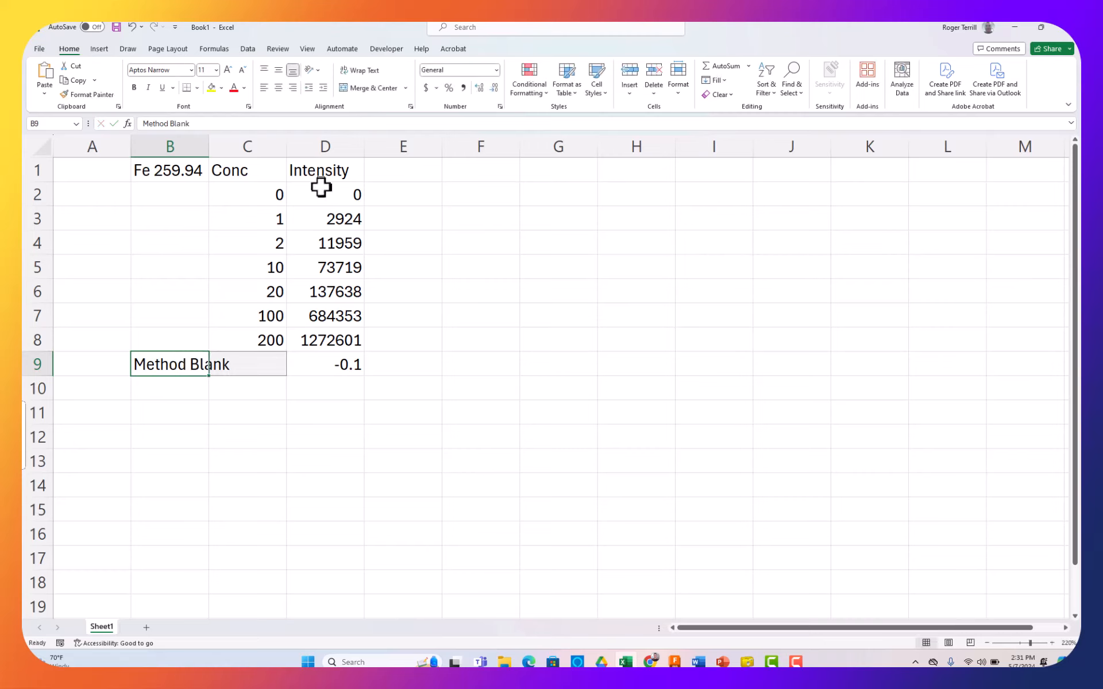
pyautogui.click(292, 86)
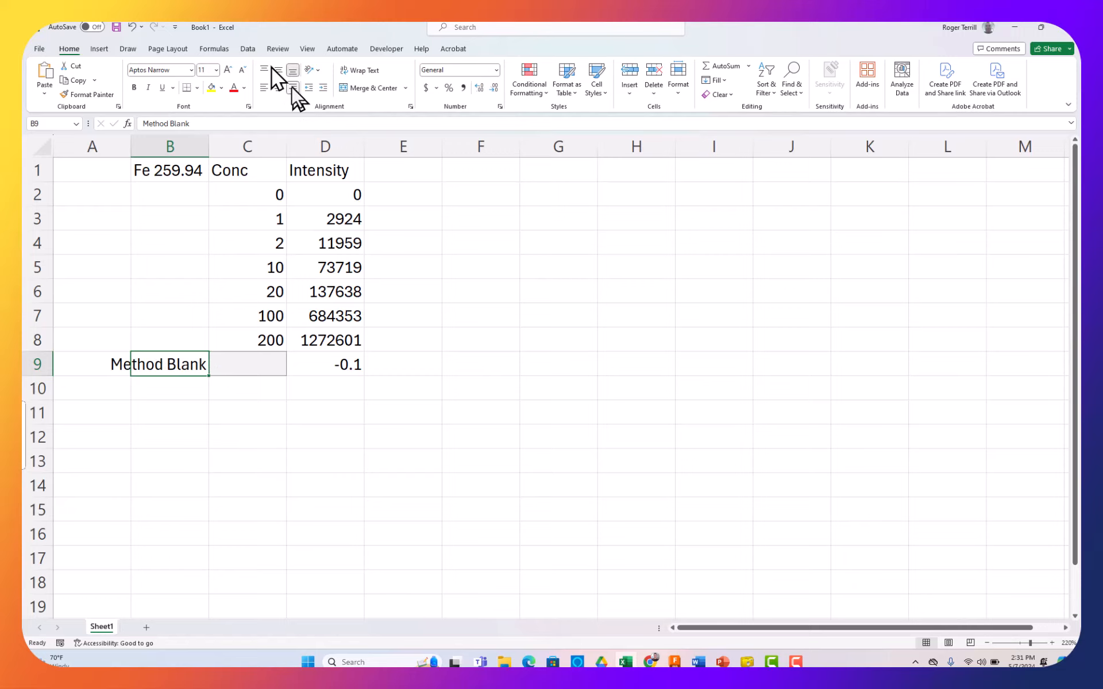
pyautogui.click(259, 387)
pyautogui.press('Right')
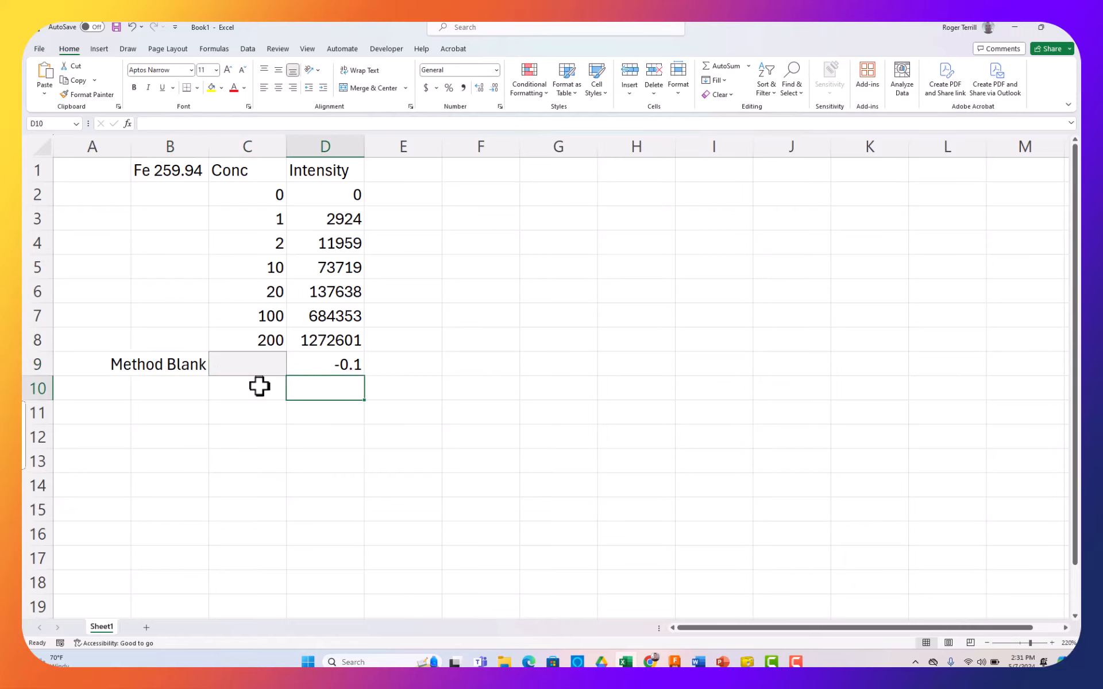
# Switch to the MIP report in Chrome and go past the standards to the 1 Unspiked sample's analyte results on page 10
pyautogui.hotkey('alt', 'Tab')
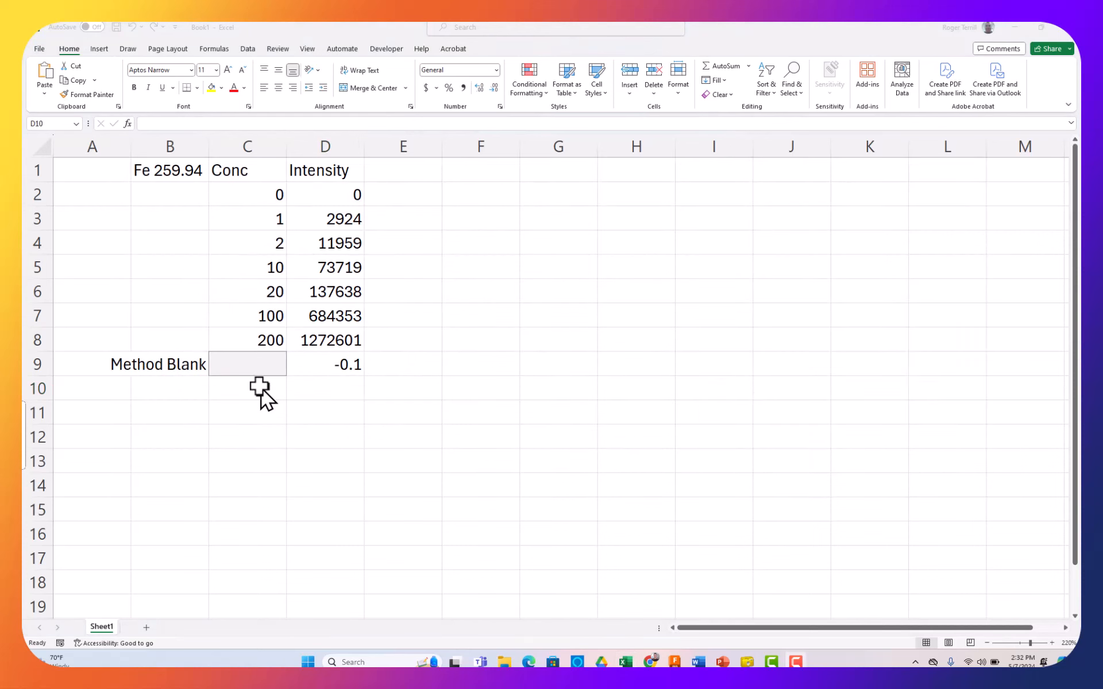
pyautogui.hotkey('alt', 'Tab')
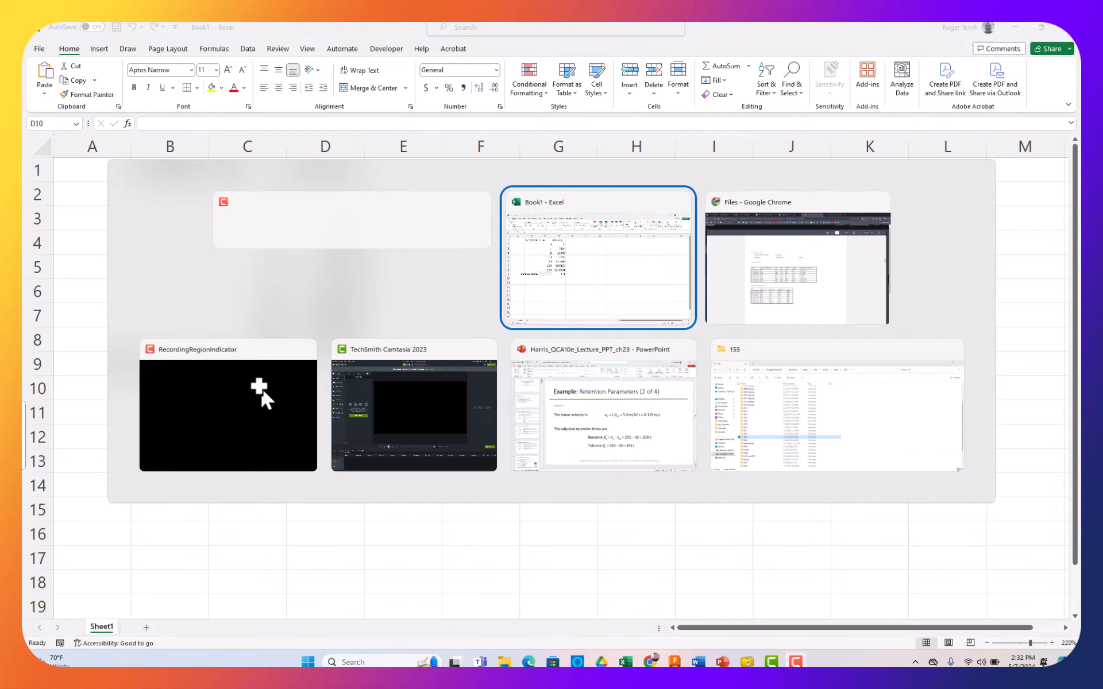
pyautogui.hotkey('alt', 'Tab')
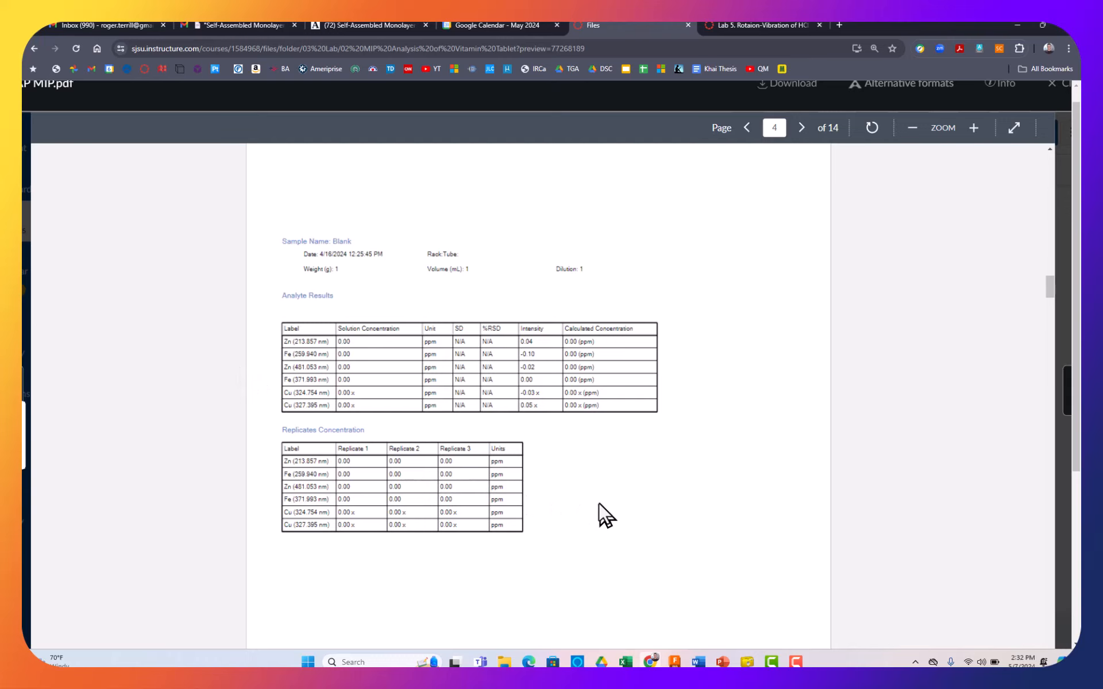
pyautogui.scroll(-10, 598, 503)
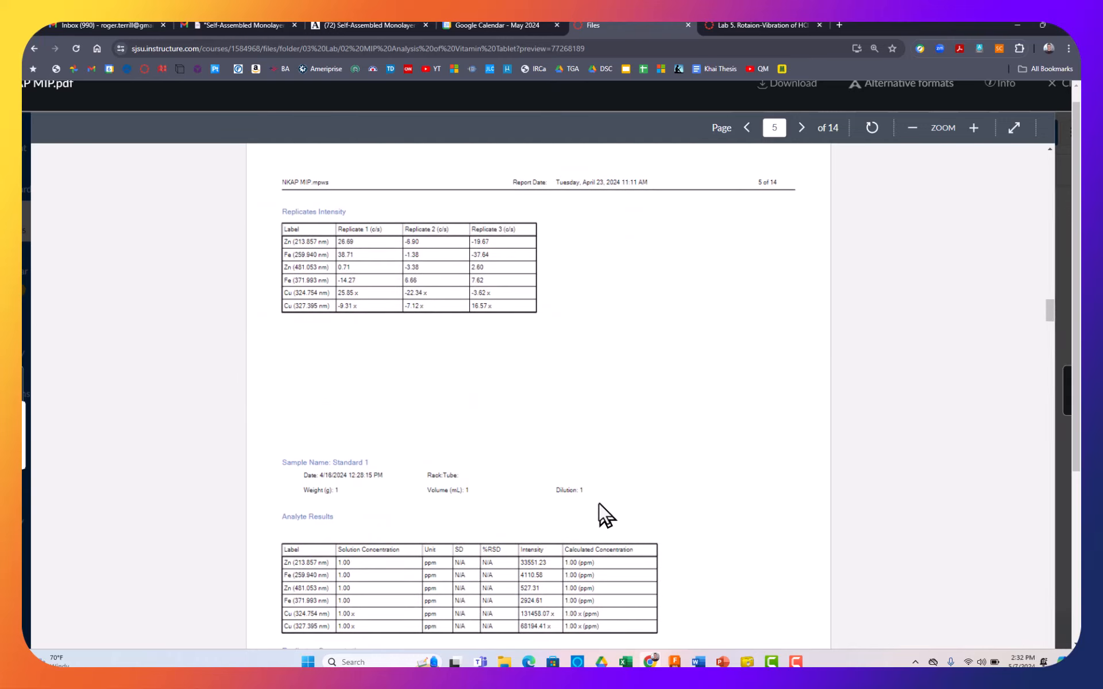
pyautogui.scroll(-4, 598, 503)
pyautogui.scroll(-9, 599, 503)
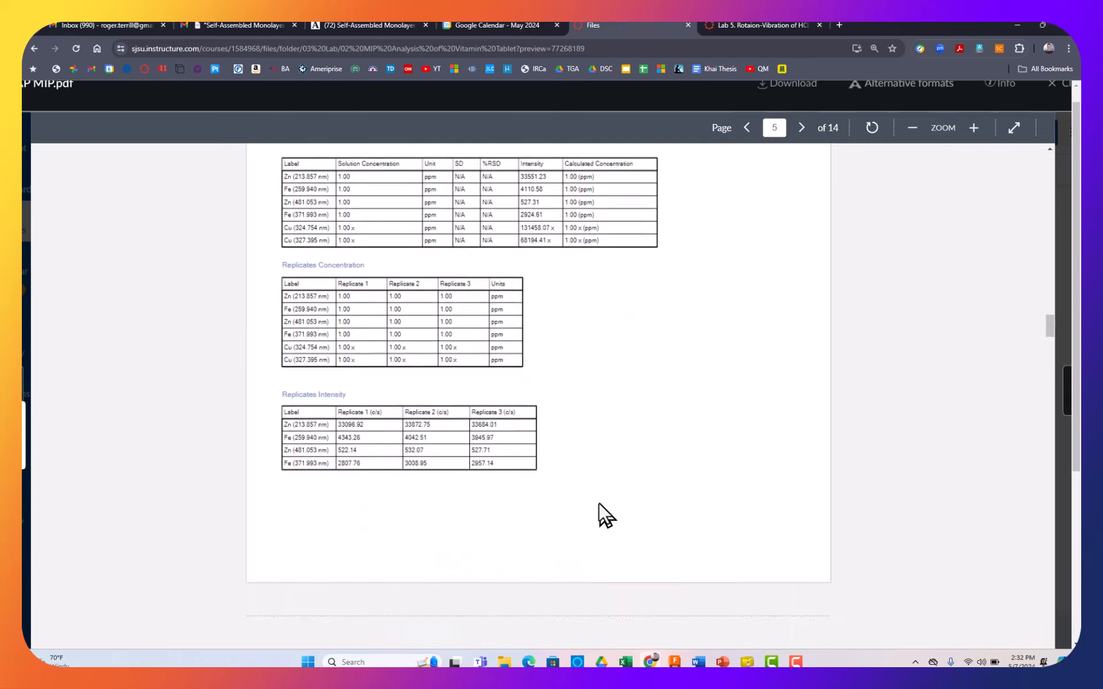
pyautogui.scroll(-14, 598, 502)
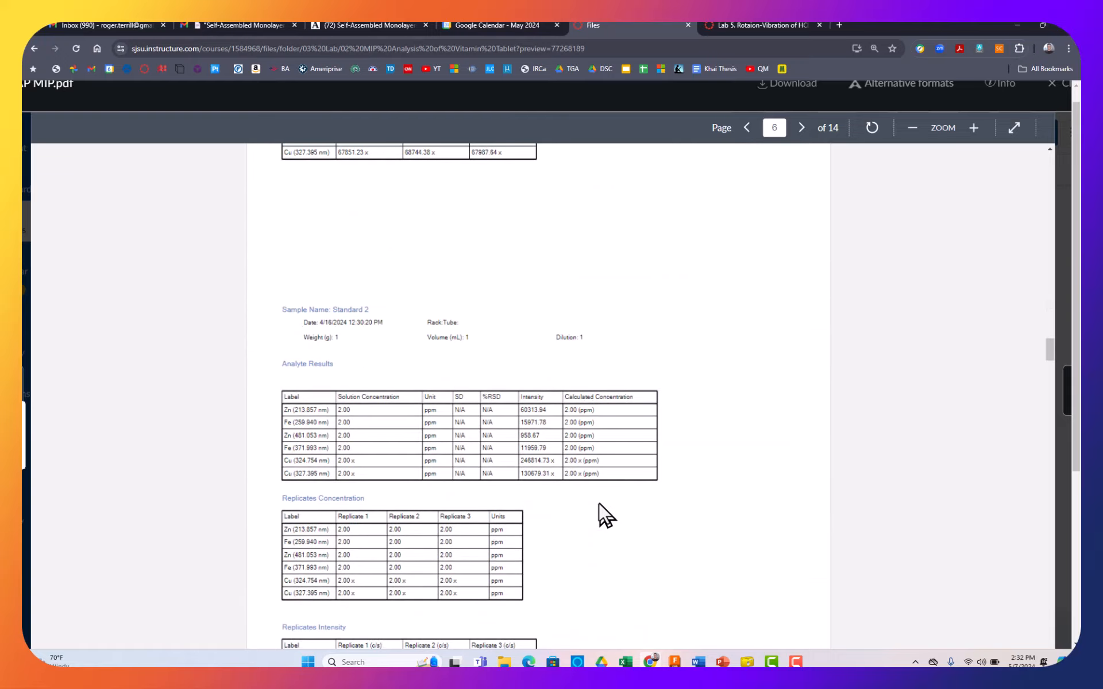
pyautogui.scroll(-15, 598, 502)
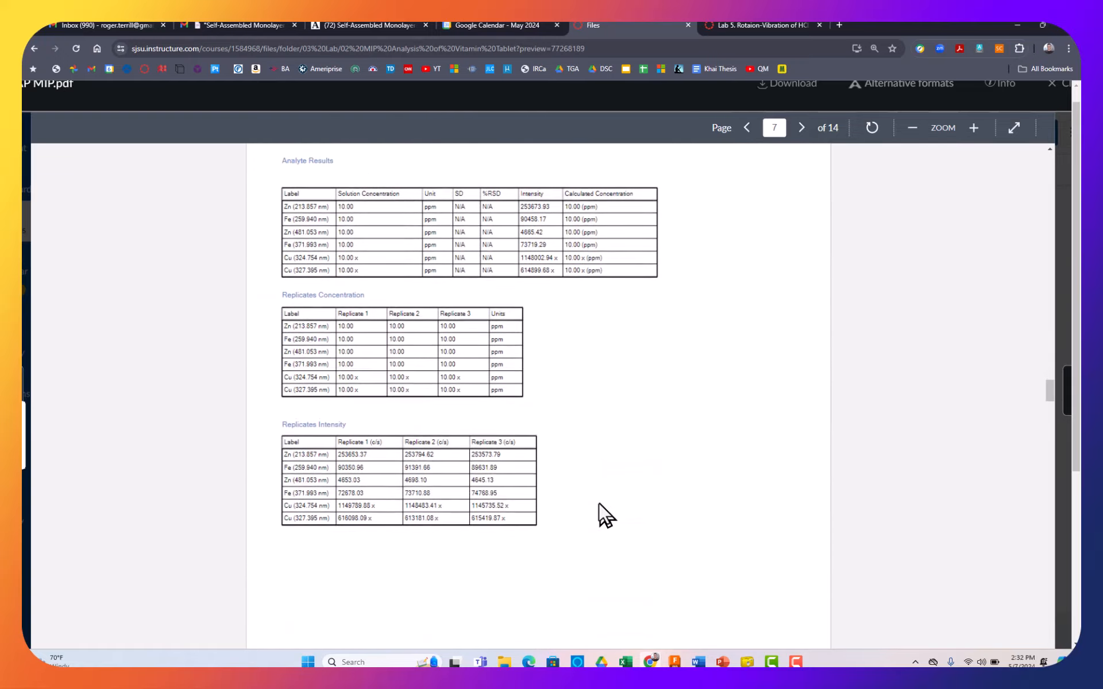
pyautogui.scroll(-15, 598, 502)
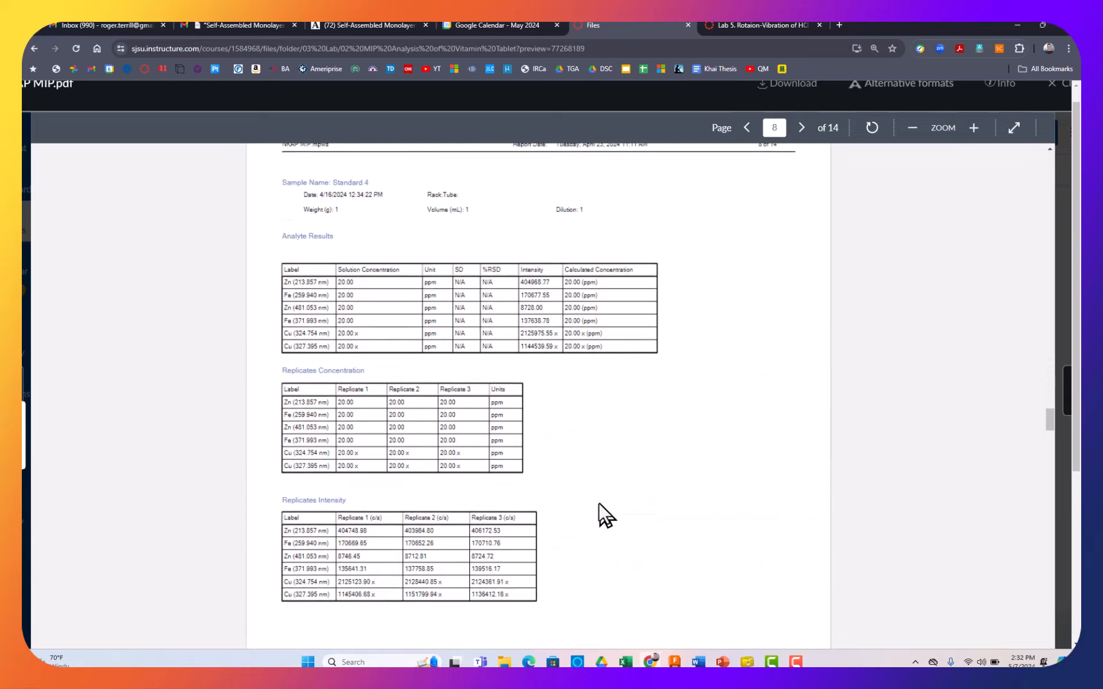
pyautogui.scroll(-15, 599, 503)
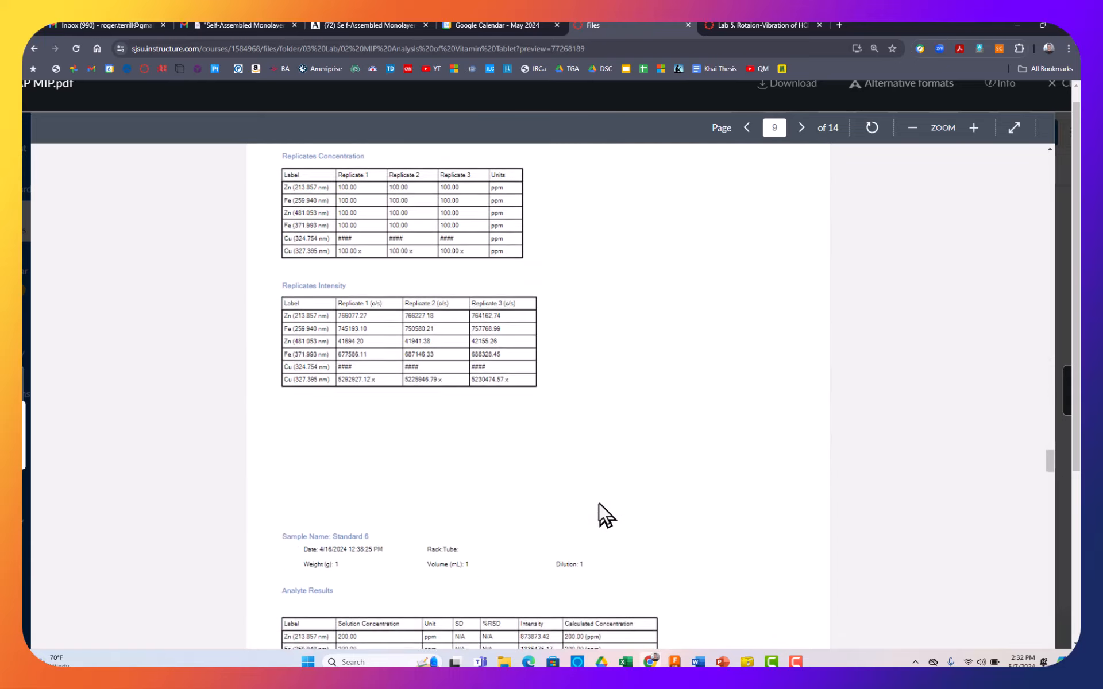
pyautogui.scroll(-9, 599, 502)
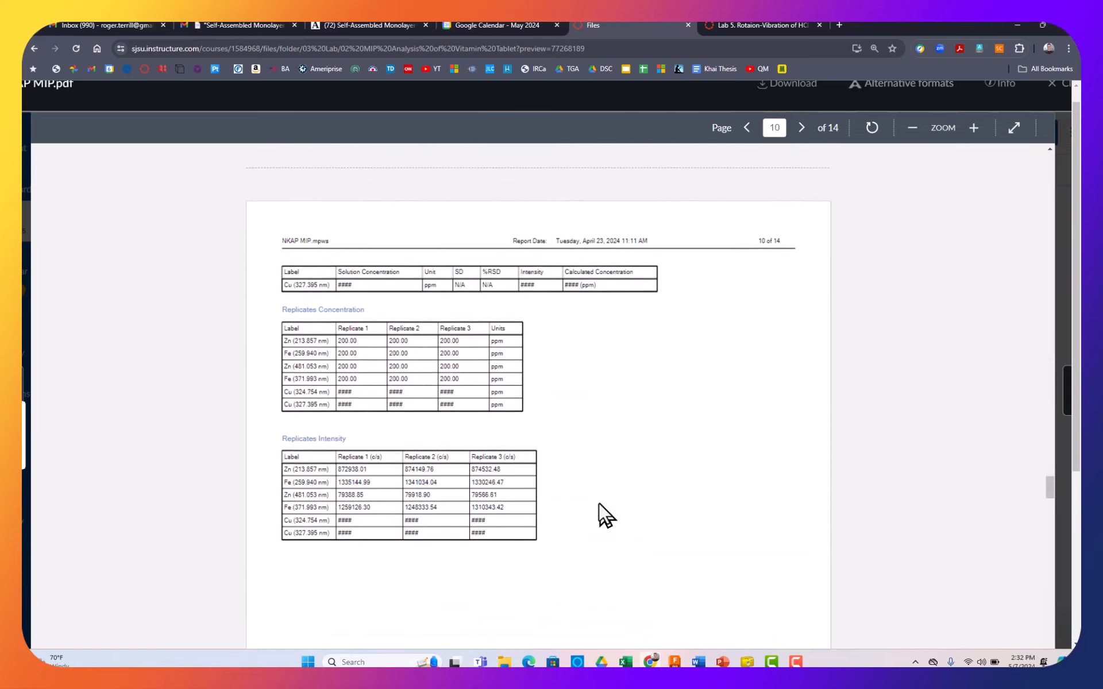
pyautogui.scroll(-5, 599, 503)
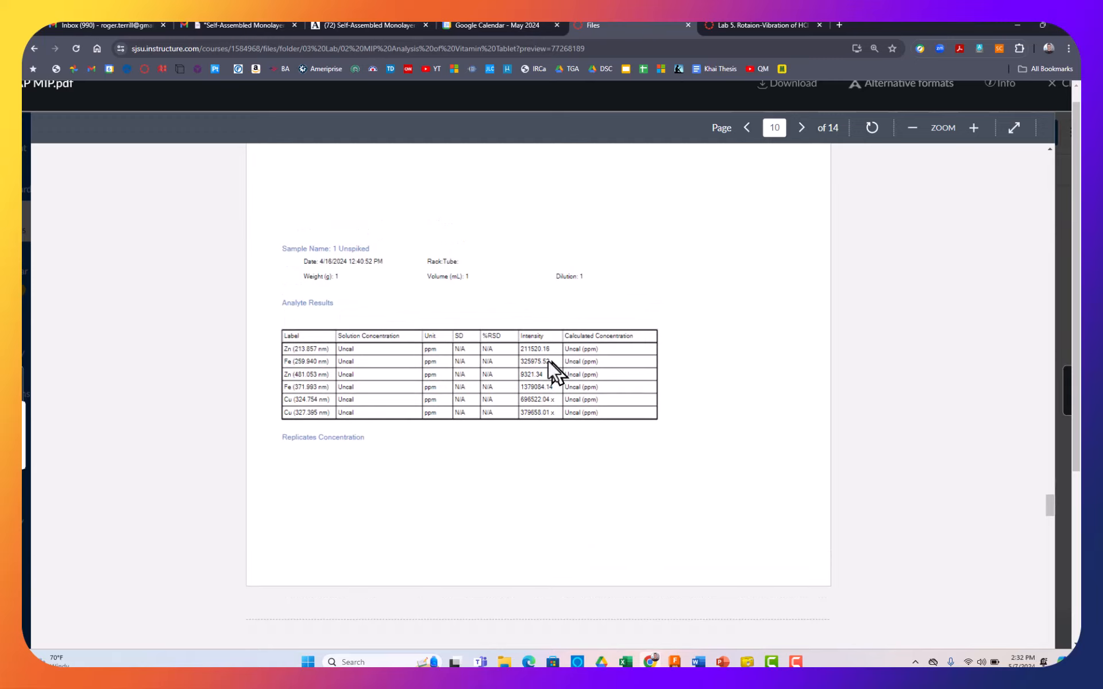
# Copy the 1 Unspiked sample's Fe 259.940 nm intensity as 325975.5 and paste it into cell D10 in Excel
pyautogui.moveTo(552, 360)
pyautogui.mouseDown()
pyautogui.moveTo(522, 362)
pyautogui.moveTo(547, 356)
pyautogui.moveTo(571, 369)
pyautogui.mouseUp()
pyautogui.hotkey('ctrl', 'c')
pyautogui.click(523, 362)
pyautogui.hotkey('alt', 'Tab')
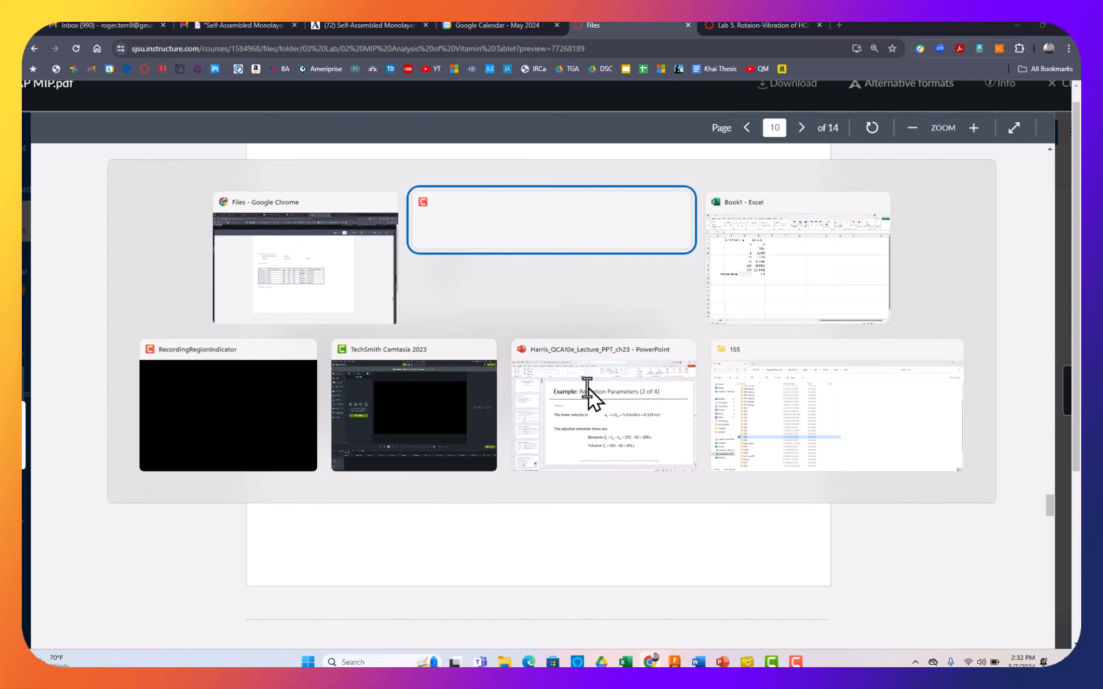
pyautogui.hotkey('alt', 'Tab')
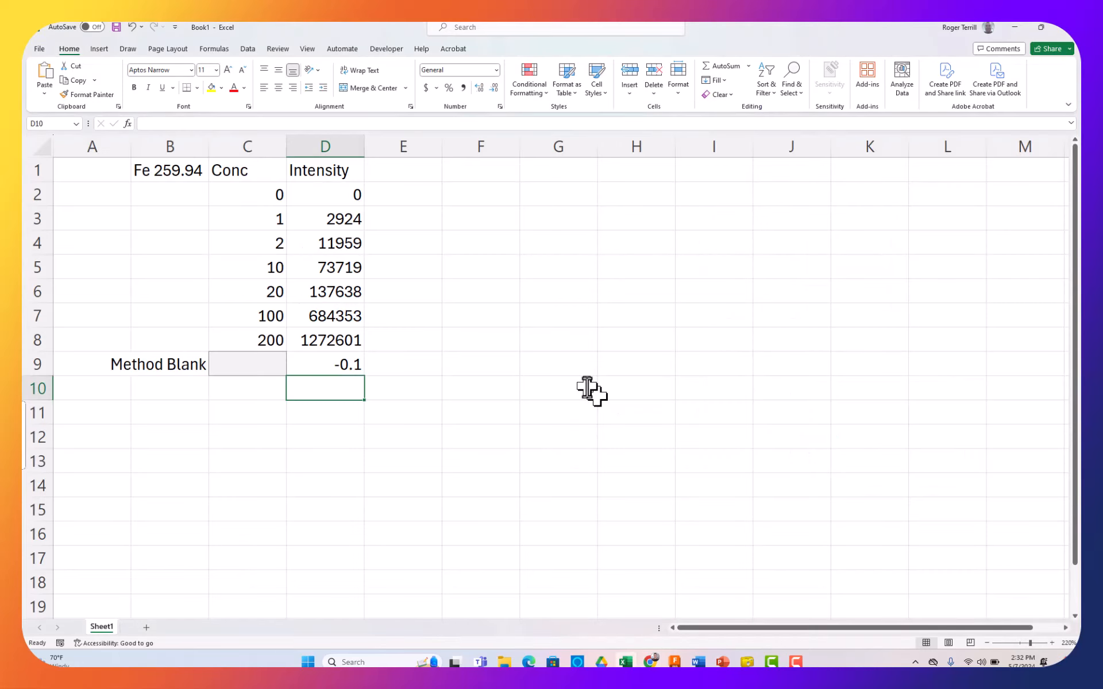
pyautogui.hotkey('ctrl', 'v')
# Label the pasted intensity by entering Unspiked 1 in cell B10
pyautogui.press('Left')
pyautogui.press('Left')
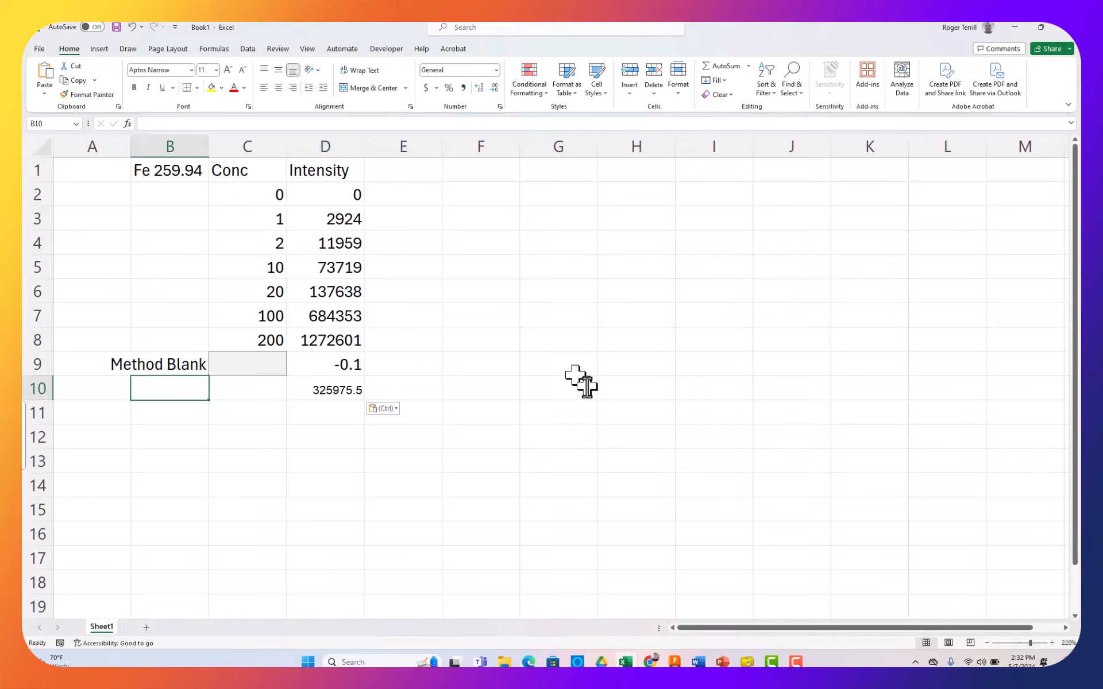
pyautogui.write('Unspike')
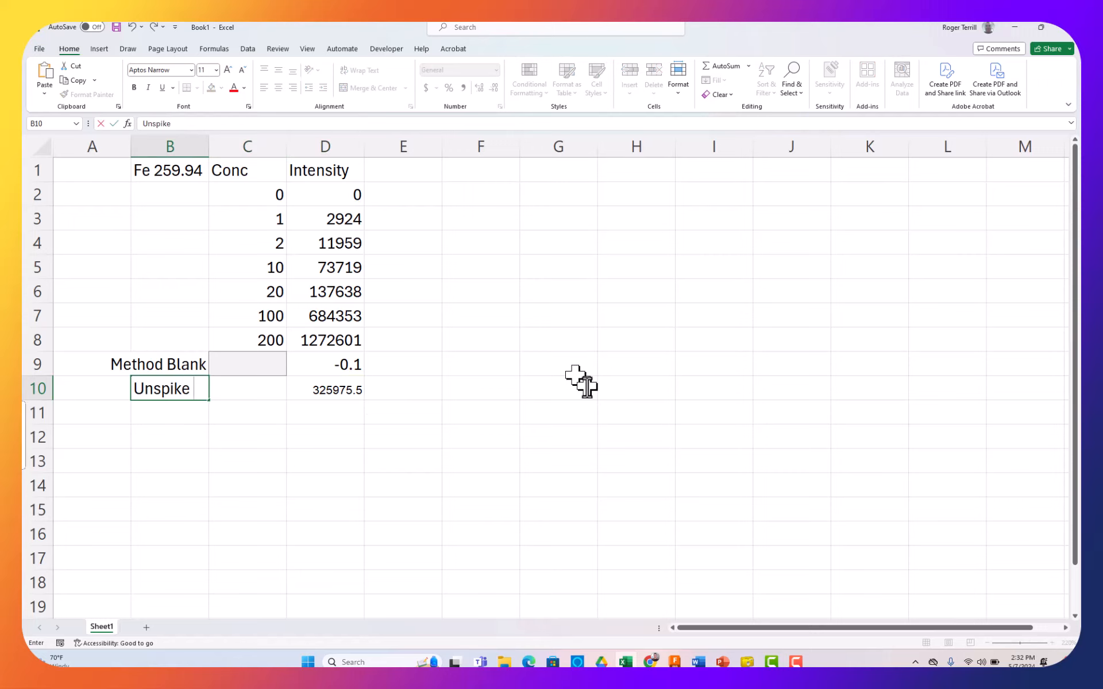
pyautogui.press('BackSpace')
pyautogui.write('d 1')
pyautogui.press('Return')
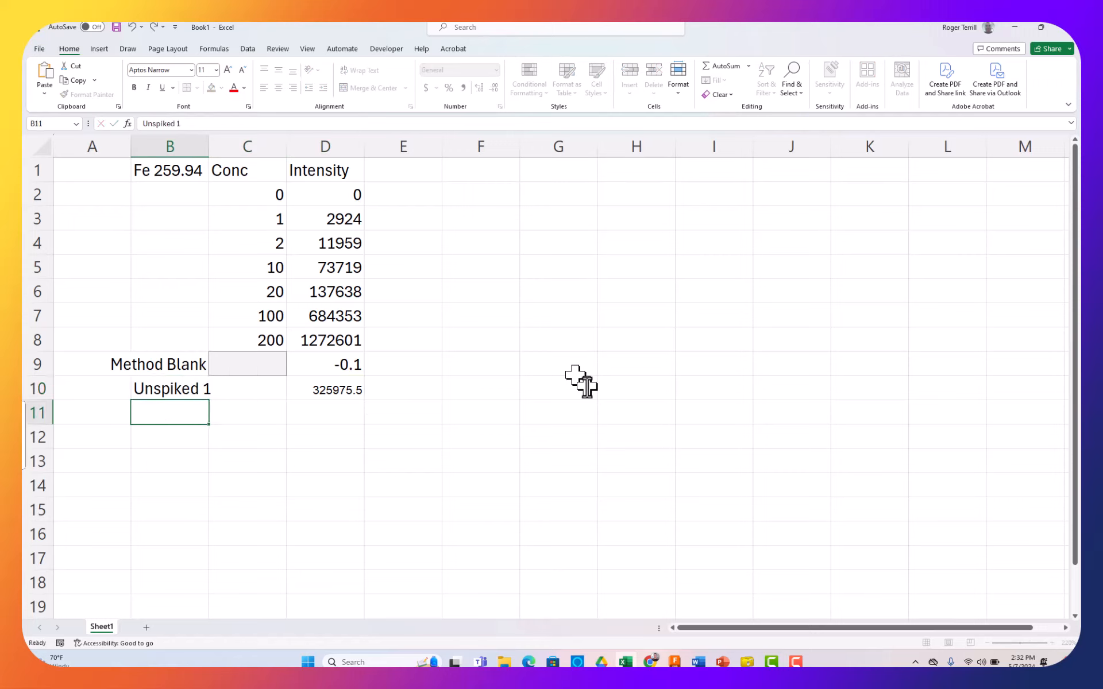
# Extend the C9 cell formatting down through C13, select B11, and switch back to the MIP report in Chrome
pyautogui.press('Up')
pyautogui.press('Right')
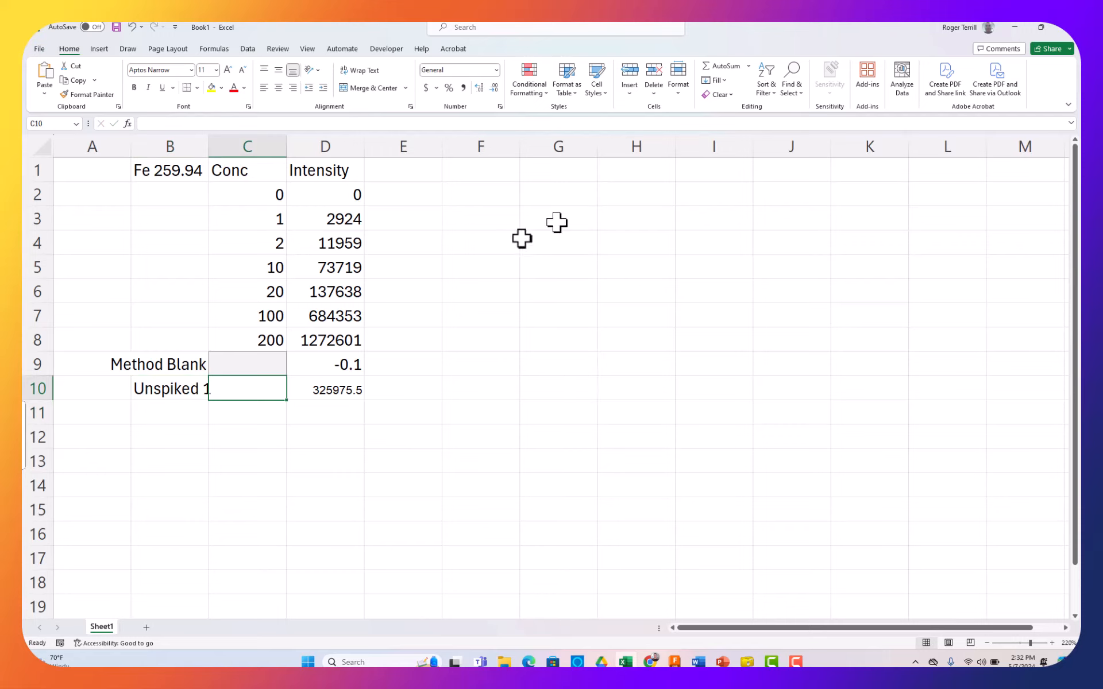
pyautogui.click(264, 363)
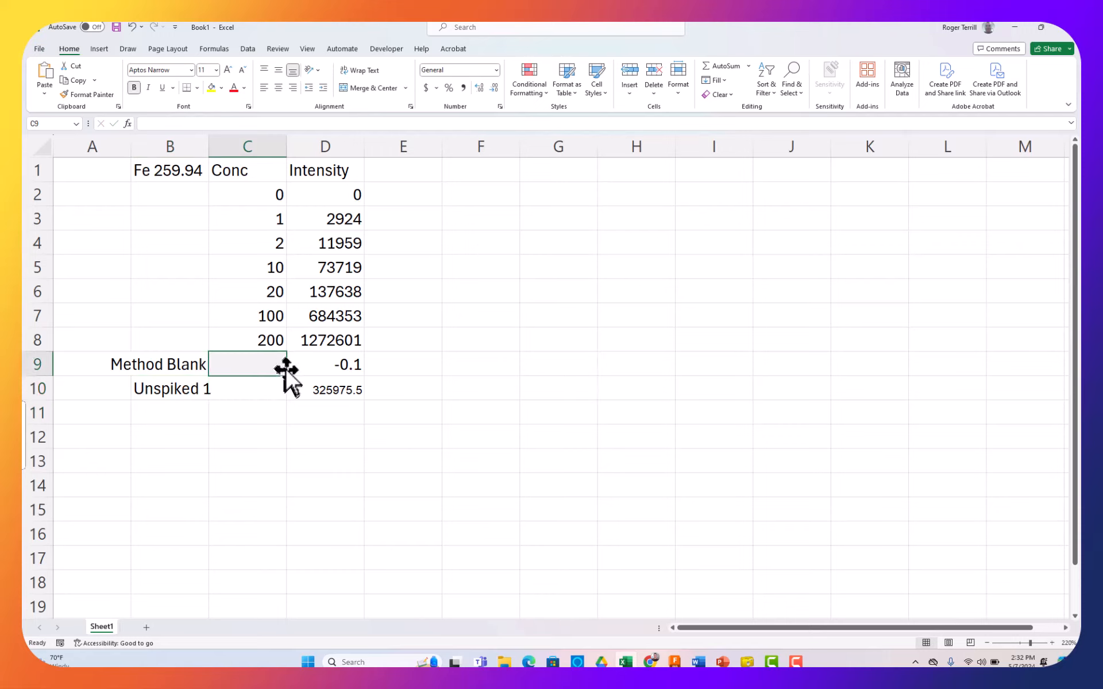
pyautogui.moveTo(286, 378); pyautogui.dragTo(271, 463)
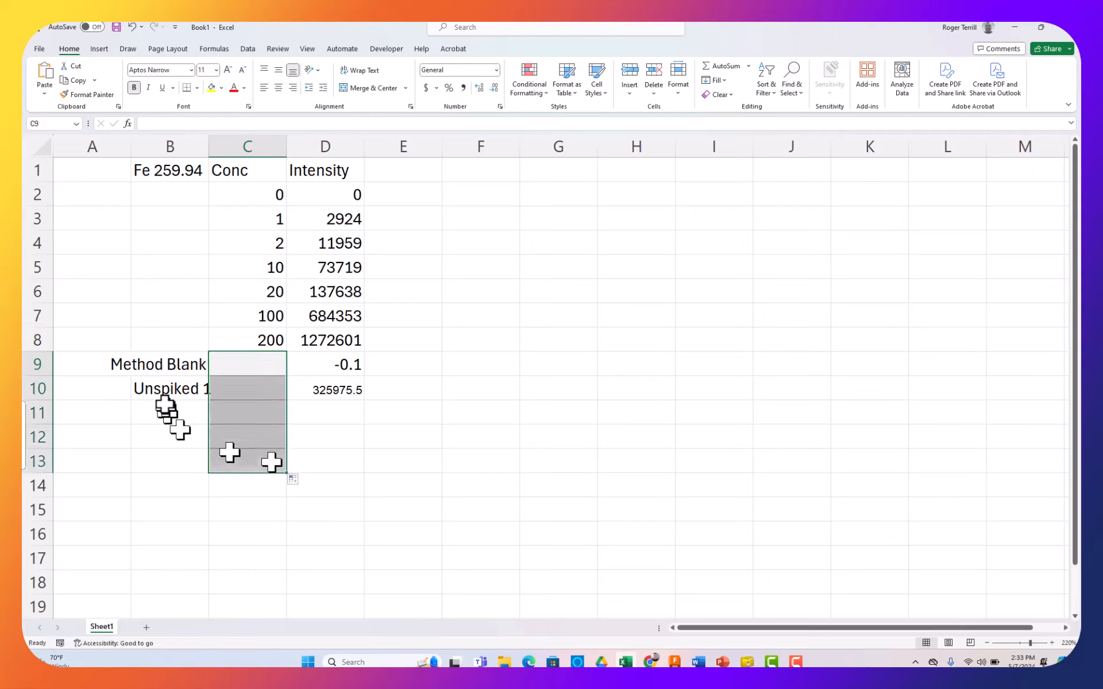
pyautogui.click(166, 409)
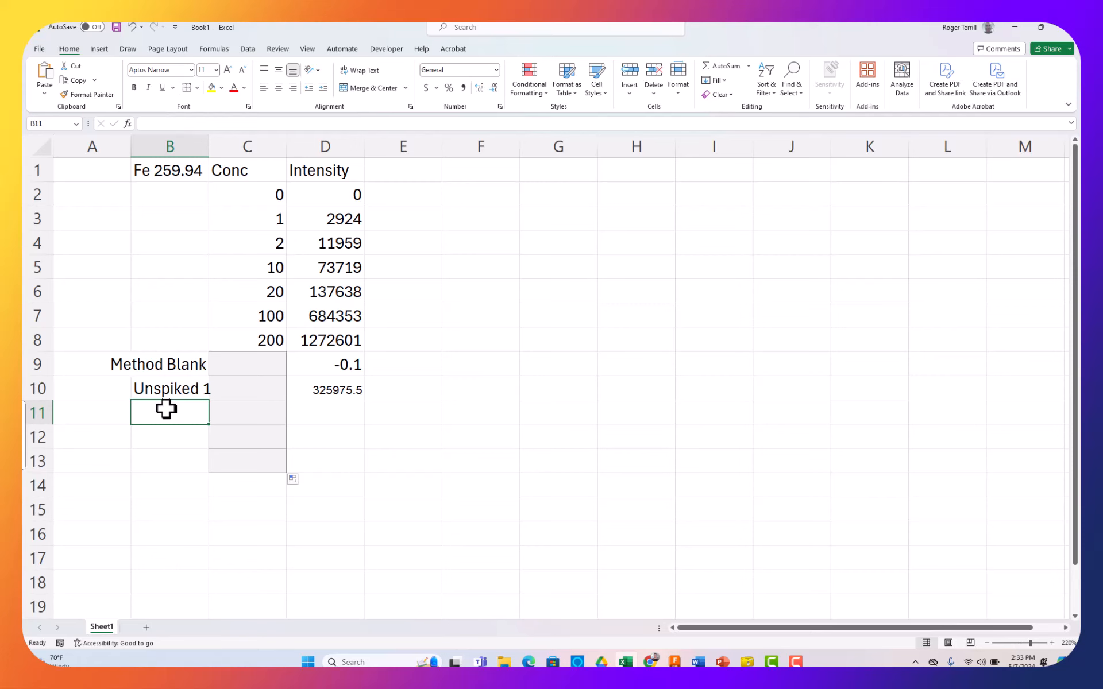
pyautogui.hotkey('alt', 'Tab')
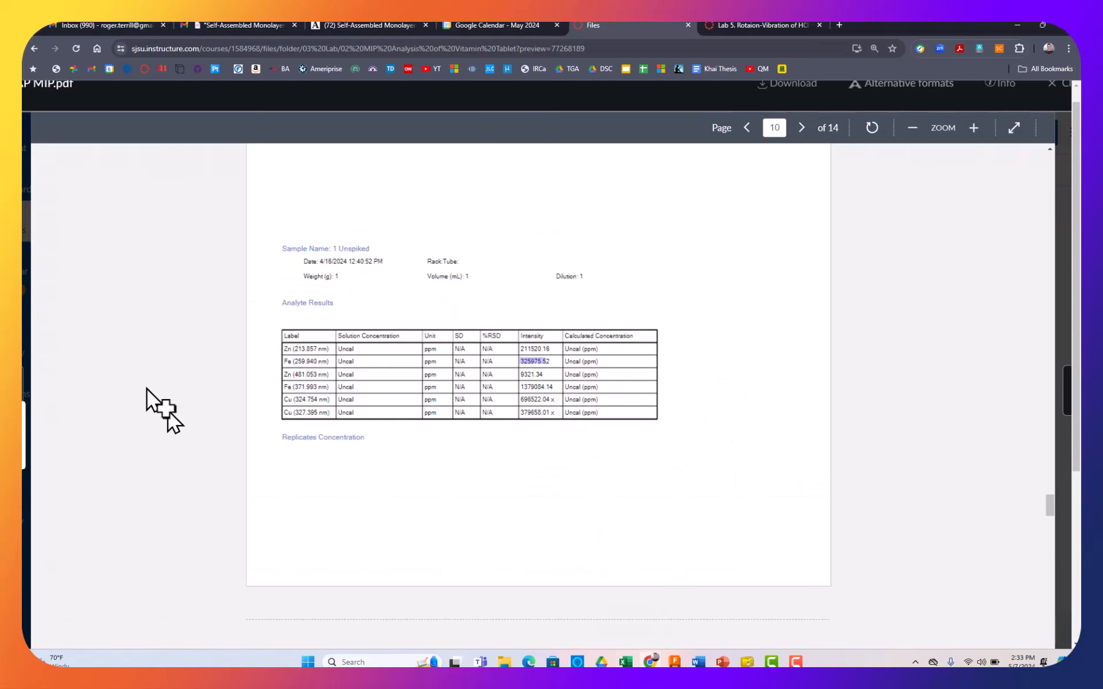
# Go forward in the MIP report to the 2 Unspiked sample's analyte results on page 11
pyautogui.click(459, 495)
pyautogui.scroll(-1, 460, 496)
pyautogui.scroll(-5, 459, 495)
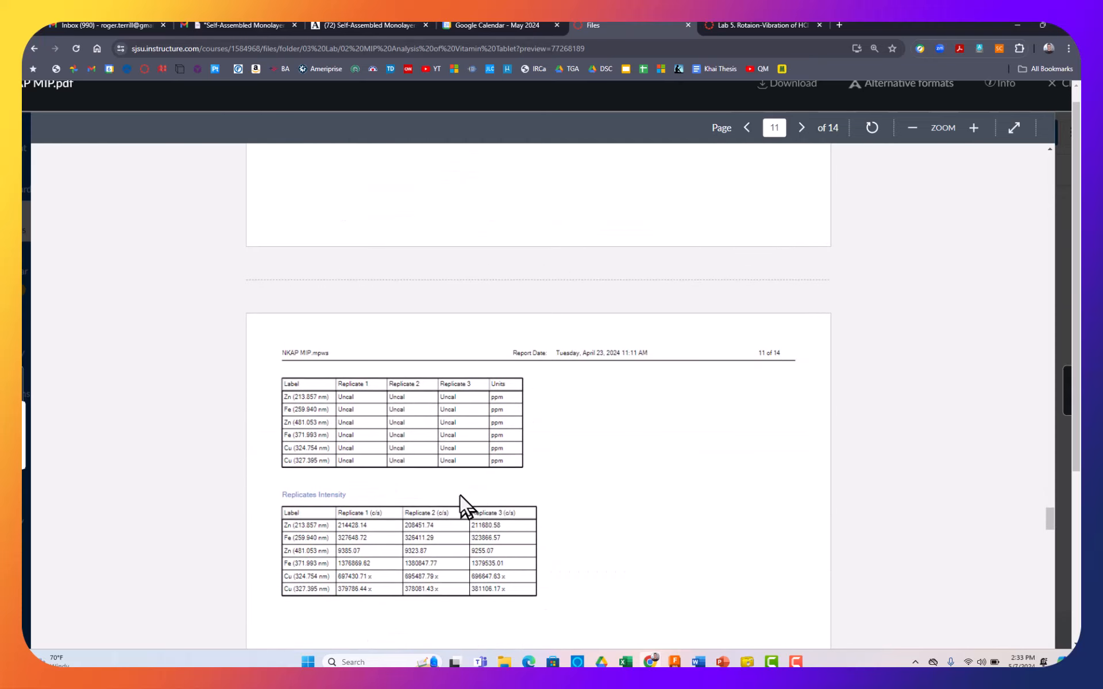
pyautogui.scroll(5, 459, 496)
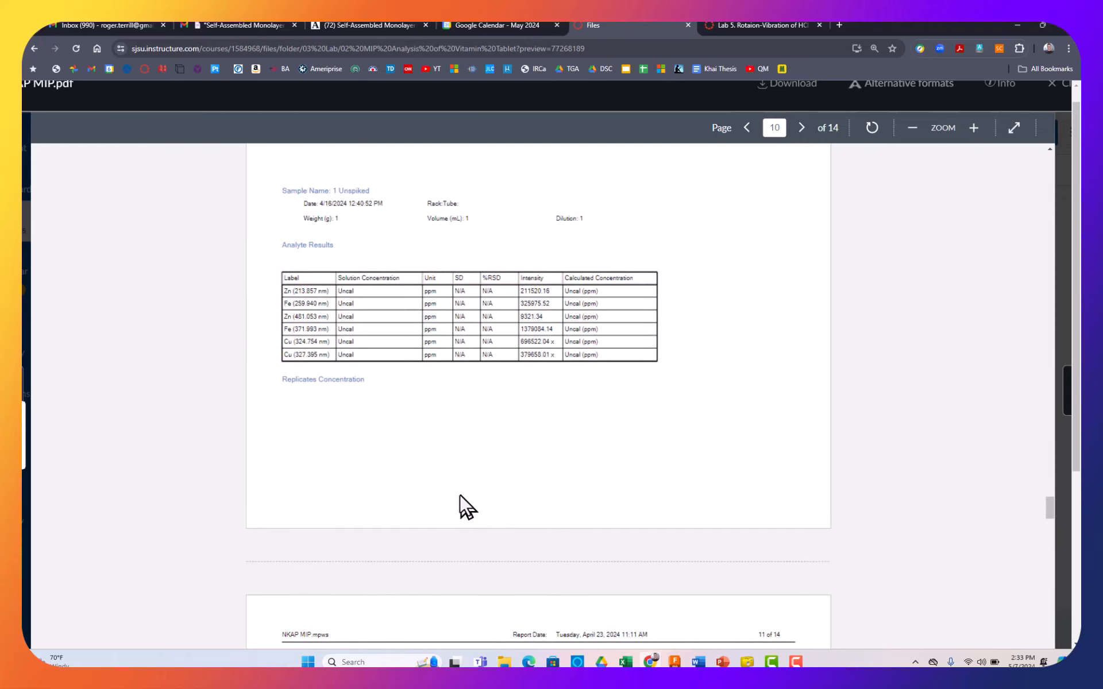
pyautogui.scroll(-4, 459, 496)
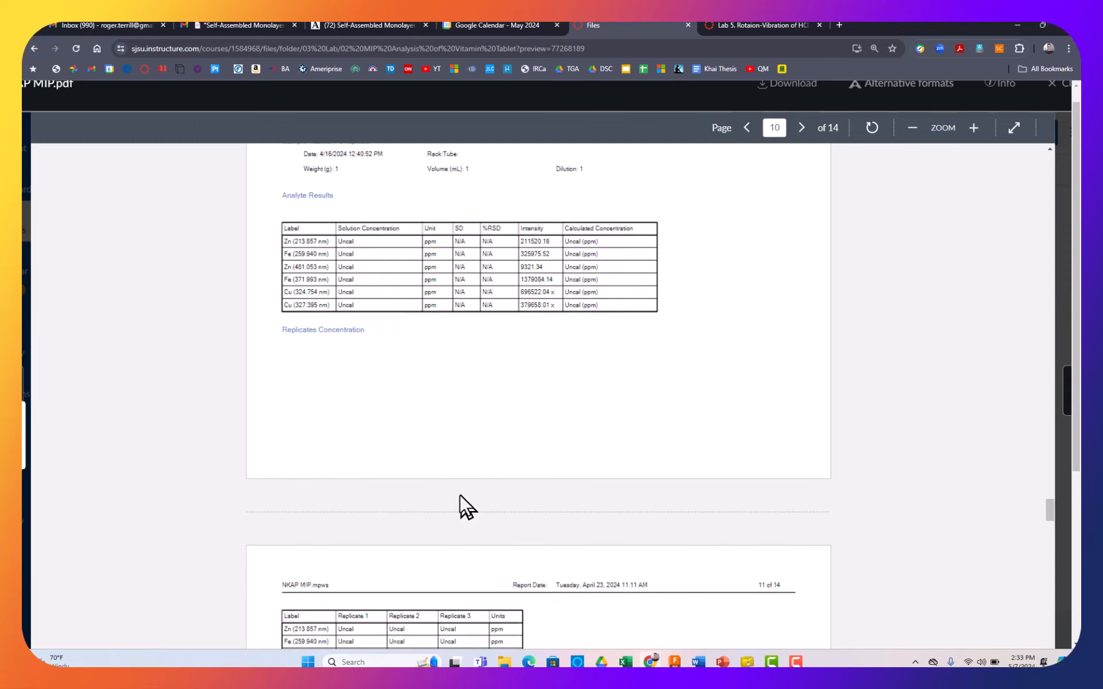
pyautogui.scroll(-4, 459, 495)
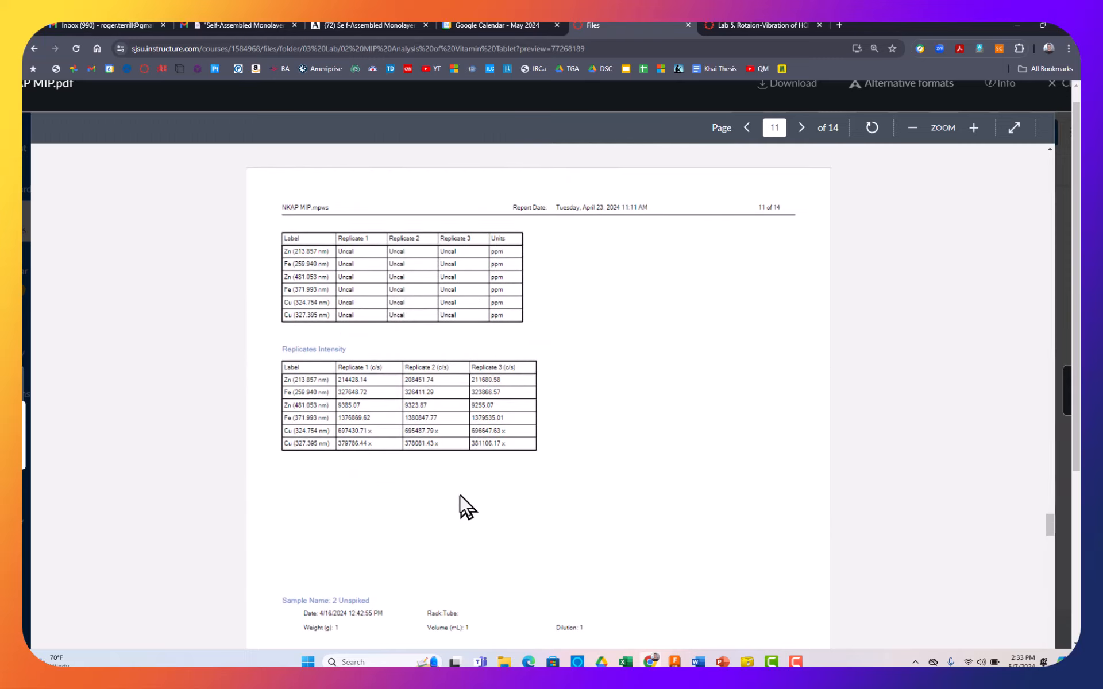
pyautogui.scroll(-7, 459, 495)
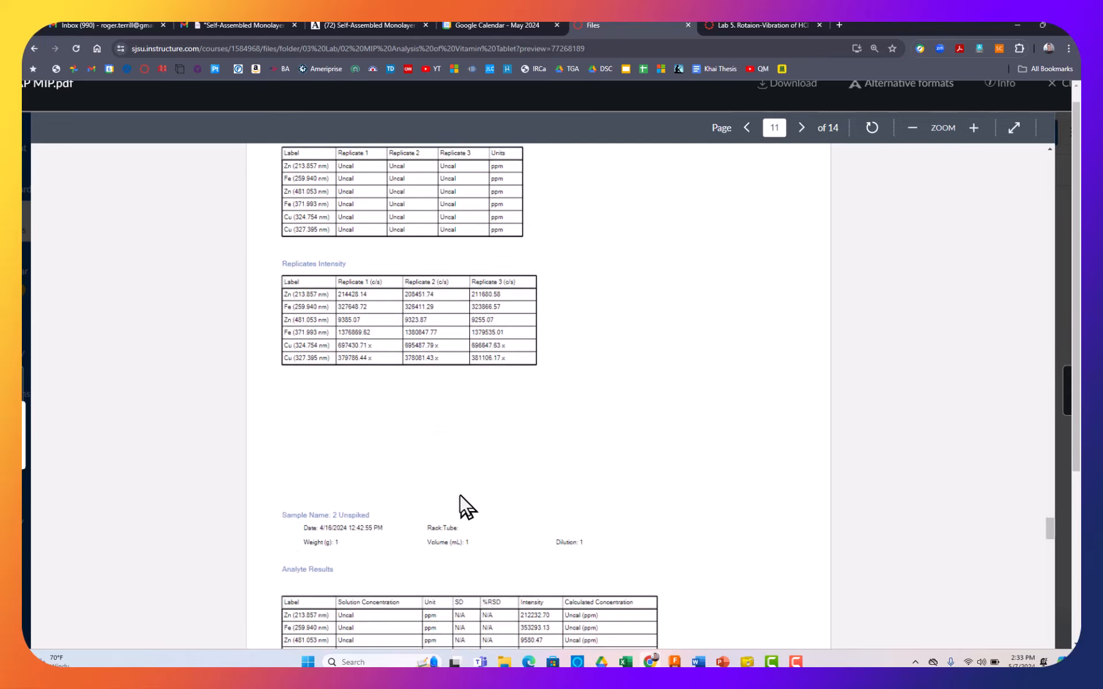
pyautogui.scroll(1, 459, 496)
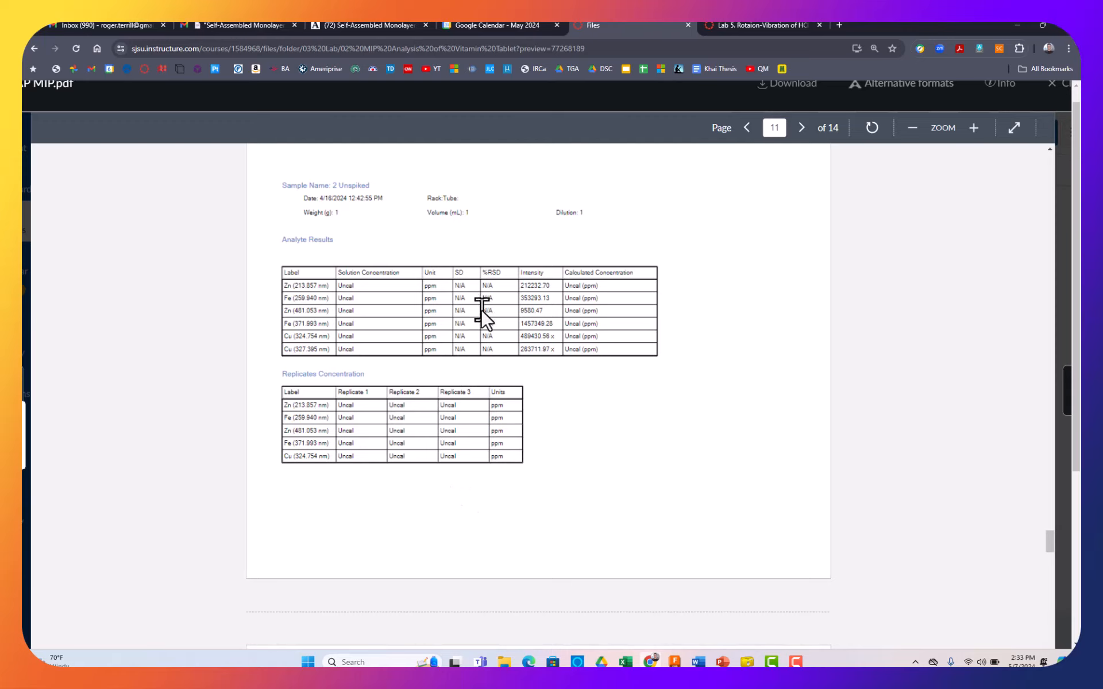
# Copy the 2 Unspiked sample's Fe 259.940 nm intensity, 353293.13, and paste it into cell D11 in Excel
pyautogui.moveTo(524, 299); pyautogui.dragTo(552, 296)
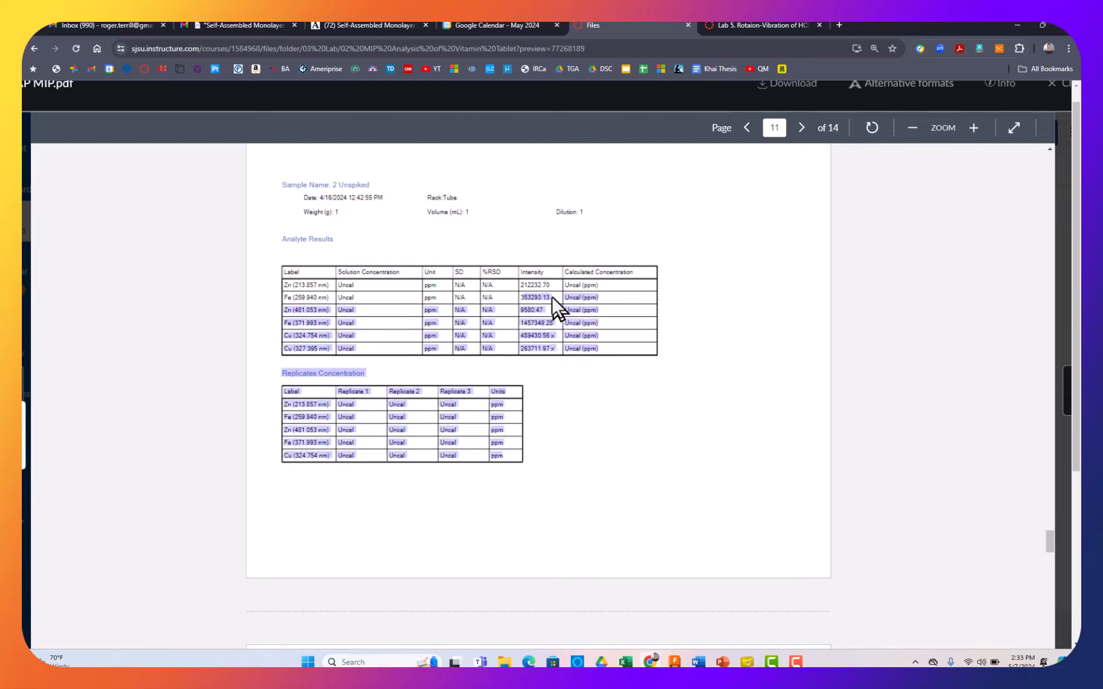
pyautogui.hscroll(-1, 552, 295)
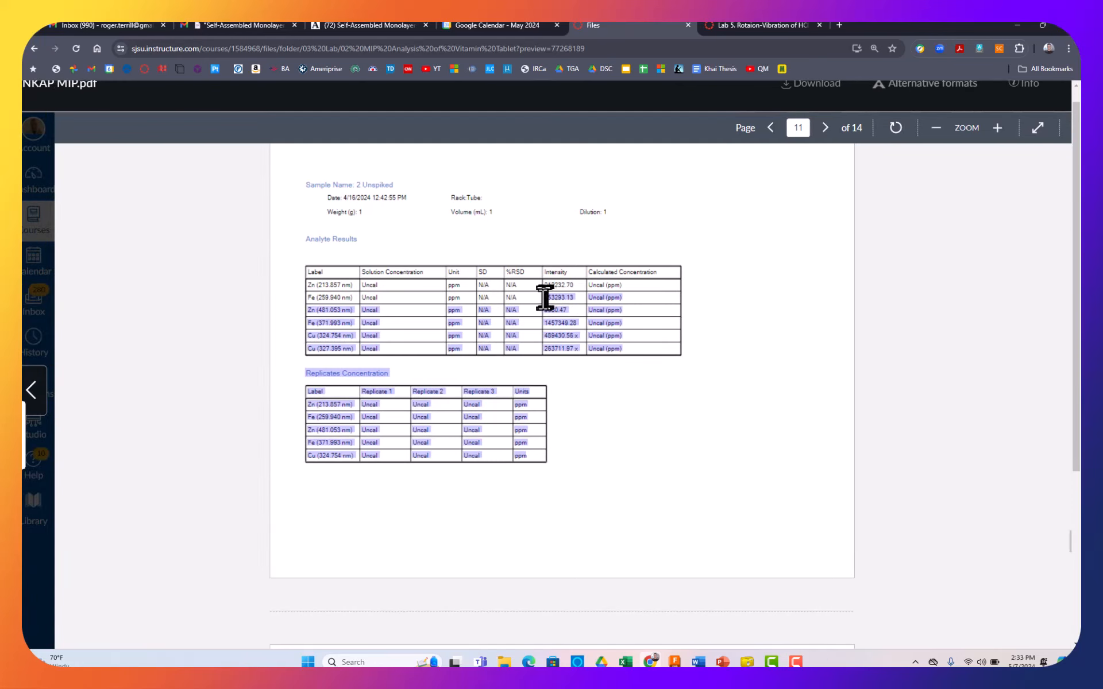
pyautogui.click(545, 298)
pyautogui.moveTo(545, 298); pyautogui.dragTo(573, 297)
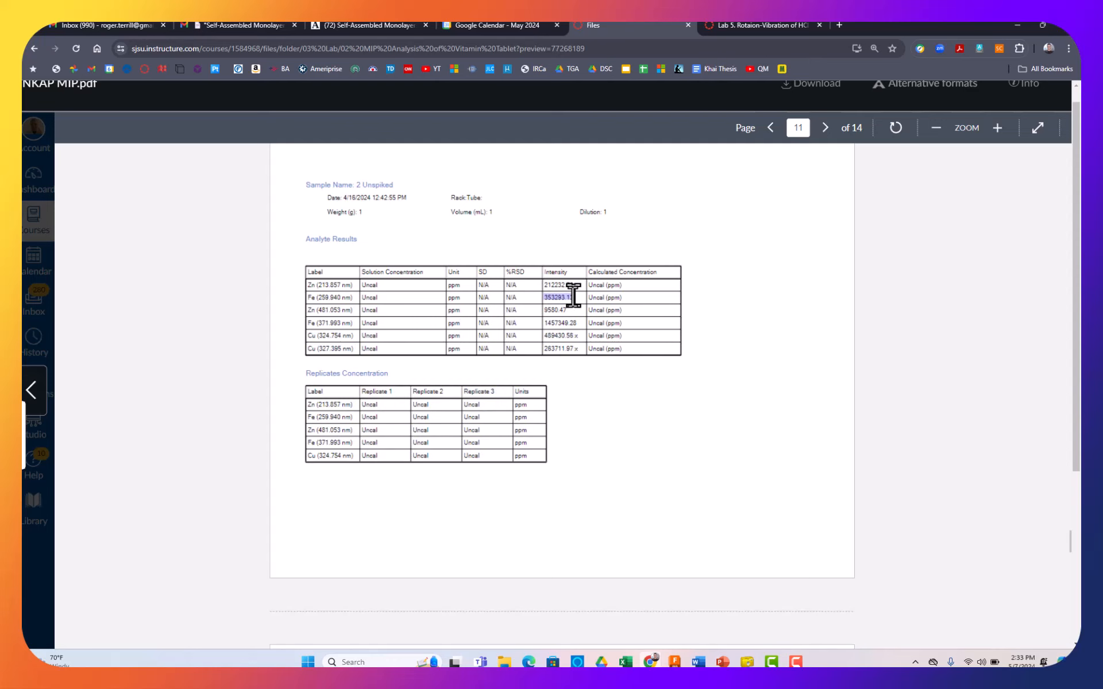
pyautogui.hotkey('alt', 'Tab')
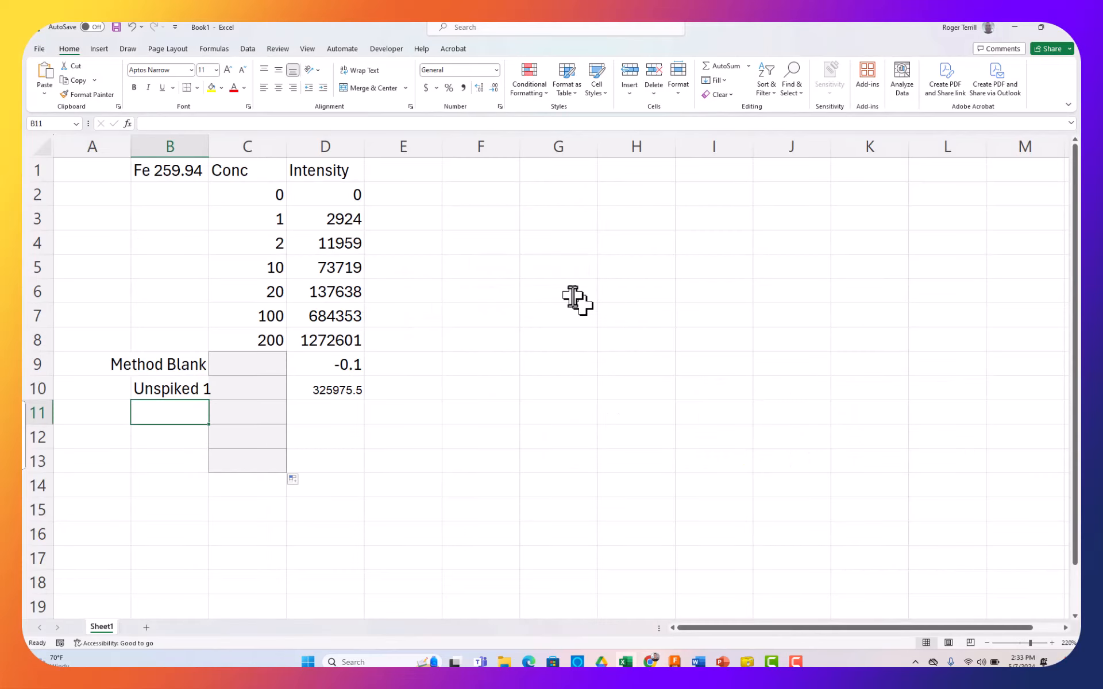
pyautogui.press('Right')
pyautogui.press('Right')
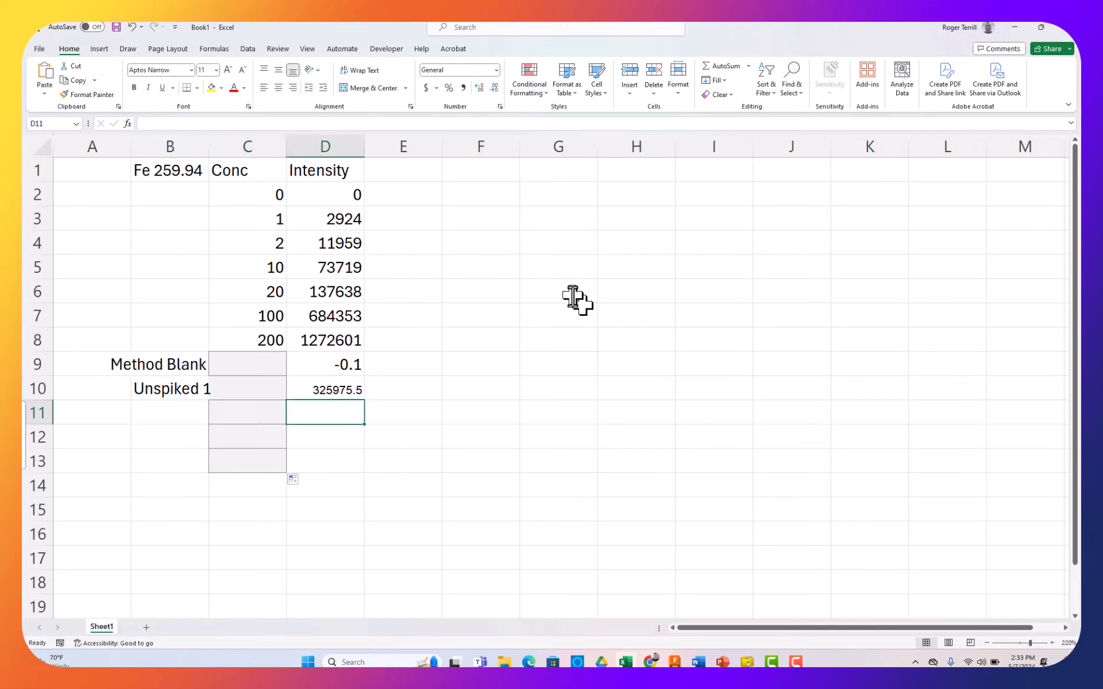
pyautogui.write('353293.13')
pyautogui.press('Down')
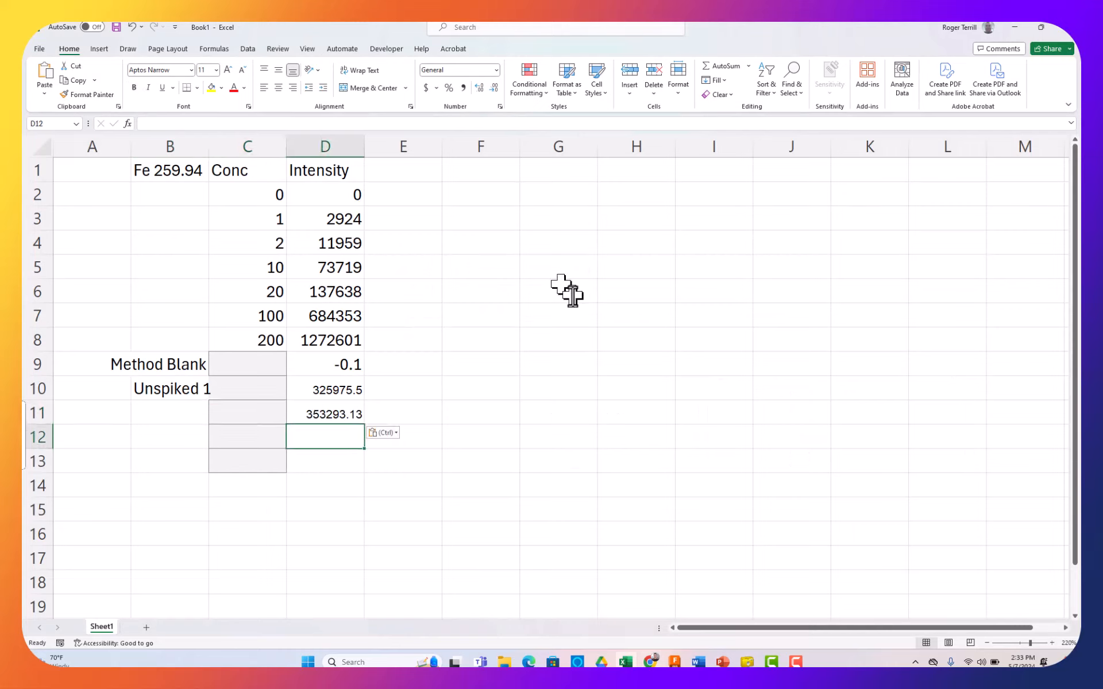
pyautogui.press('Left')
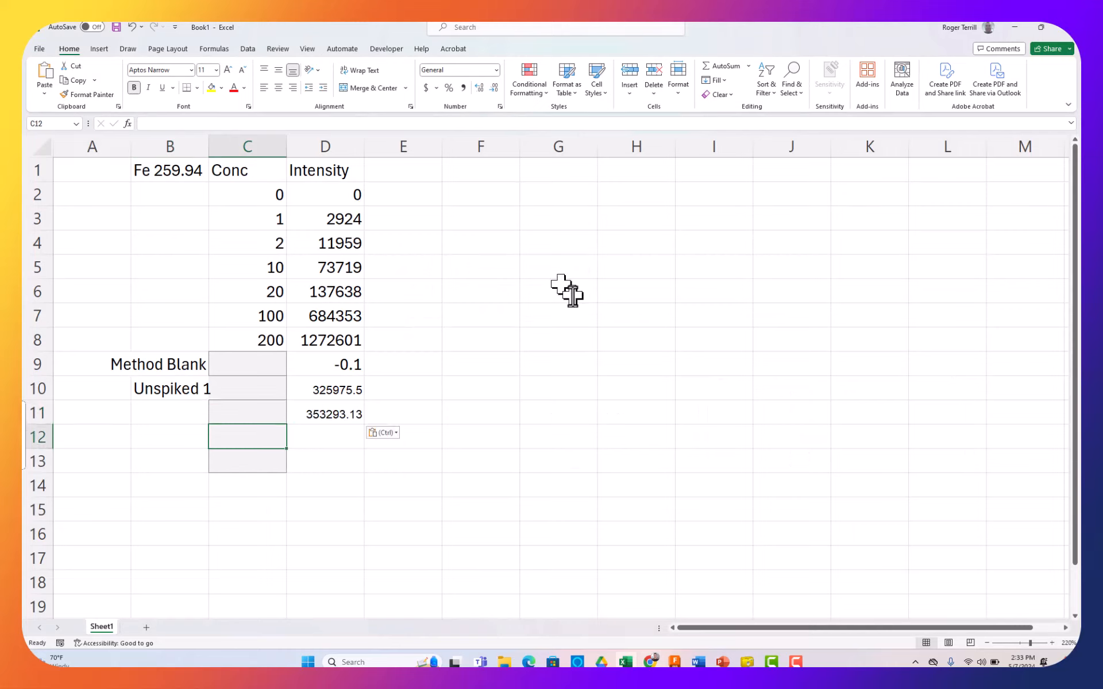
# Copy the 3 Spiked sample's Fe 259.940 nm intensity, 354304.36, from page 12 of the report in Chrome into cell D12 in Excel
pyautogui.hotkey('alt', 'Tab')
pyautogui.scroll(-5, 573, 294)
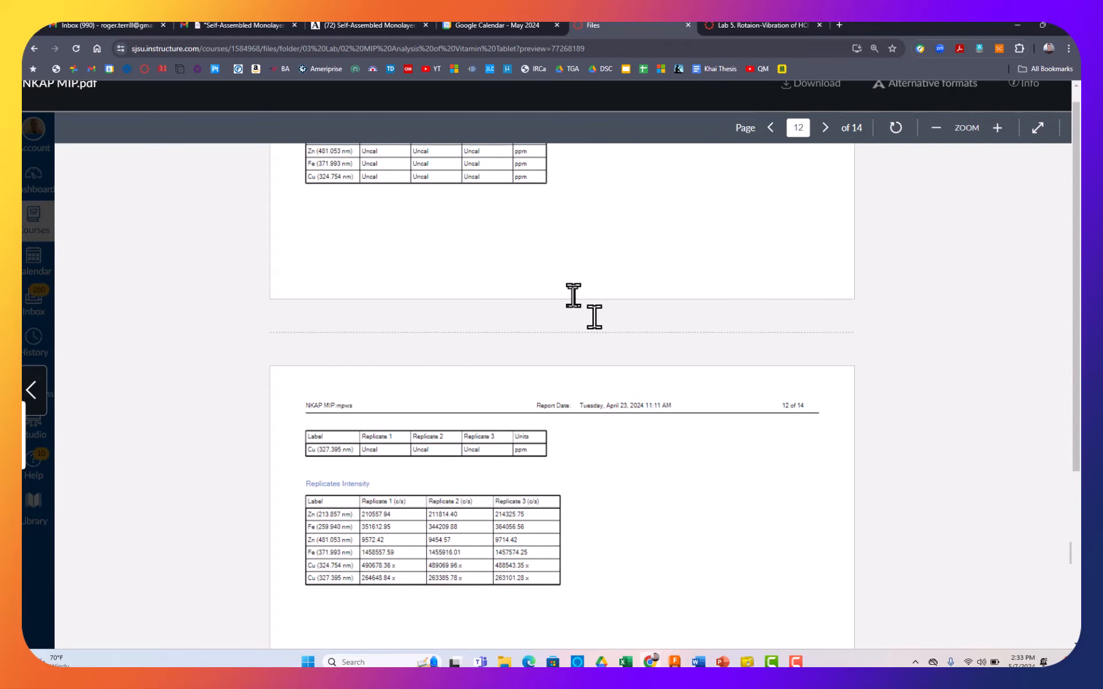
pyautogui.scroll(-5, 582, 491)
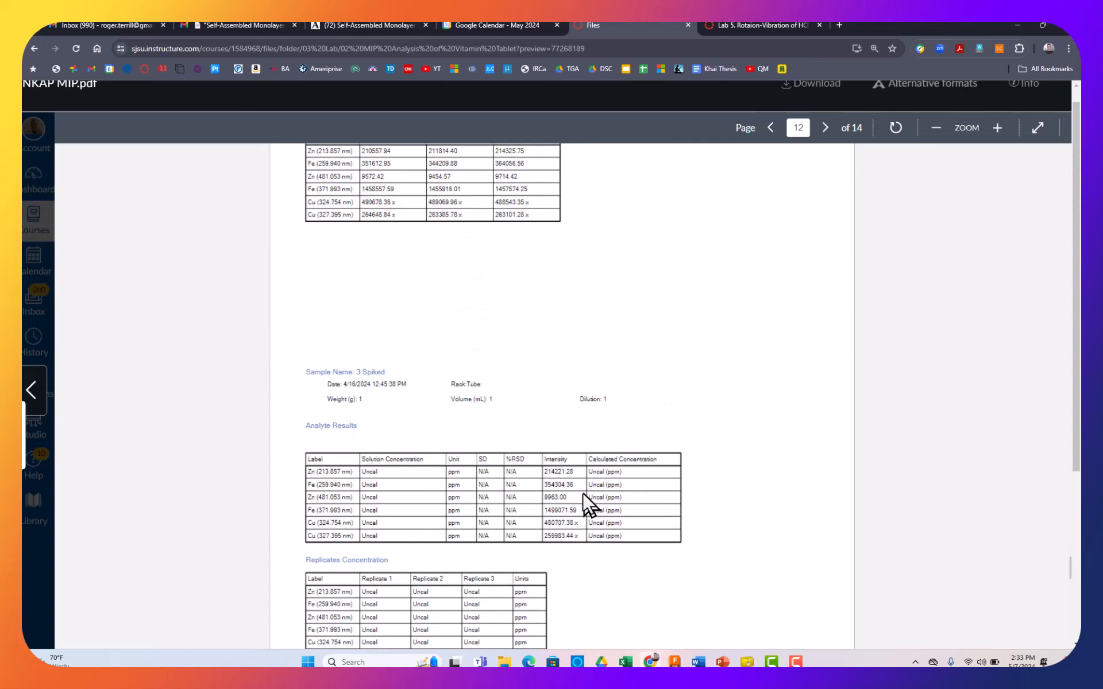
pyautogui.scroll(-3, 582, 492)
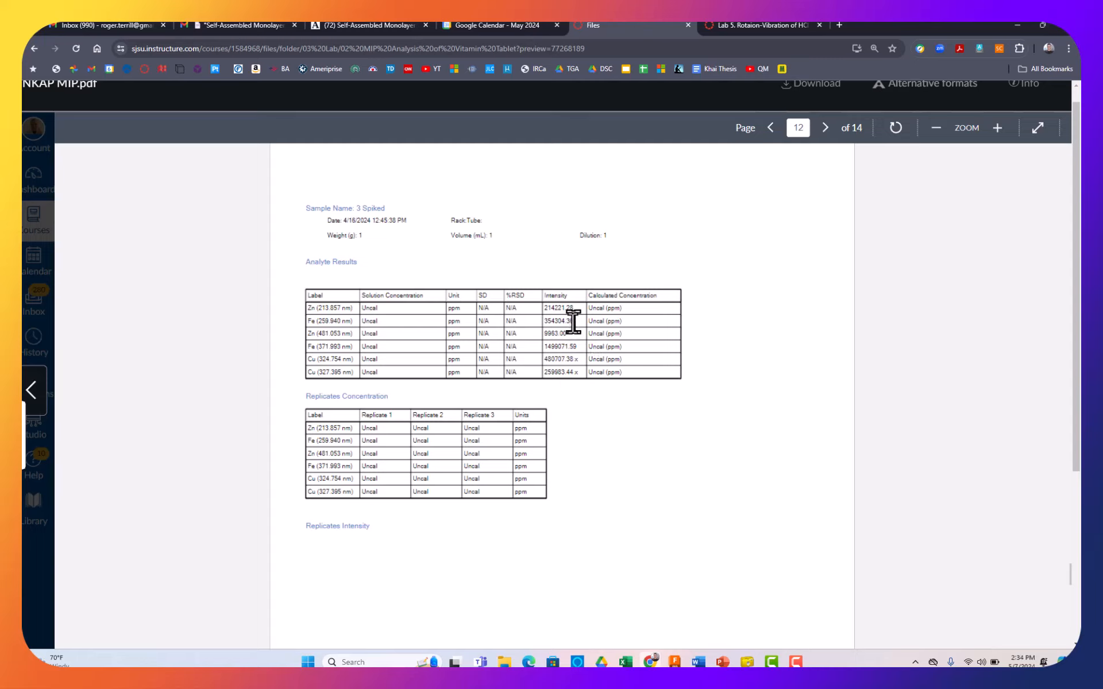
pyautogui.moveTo(574, 322); pyautogui.dragTo(547, 322)
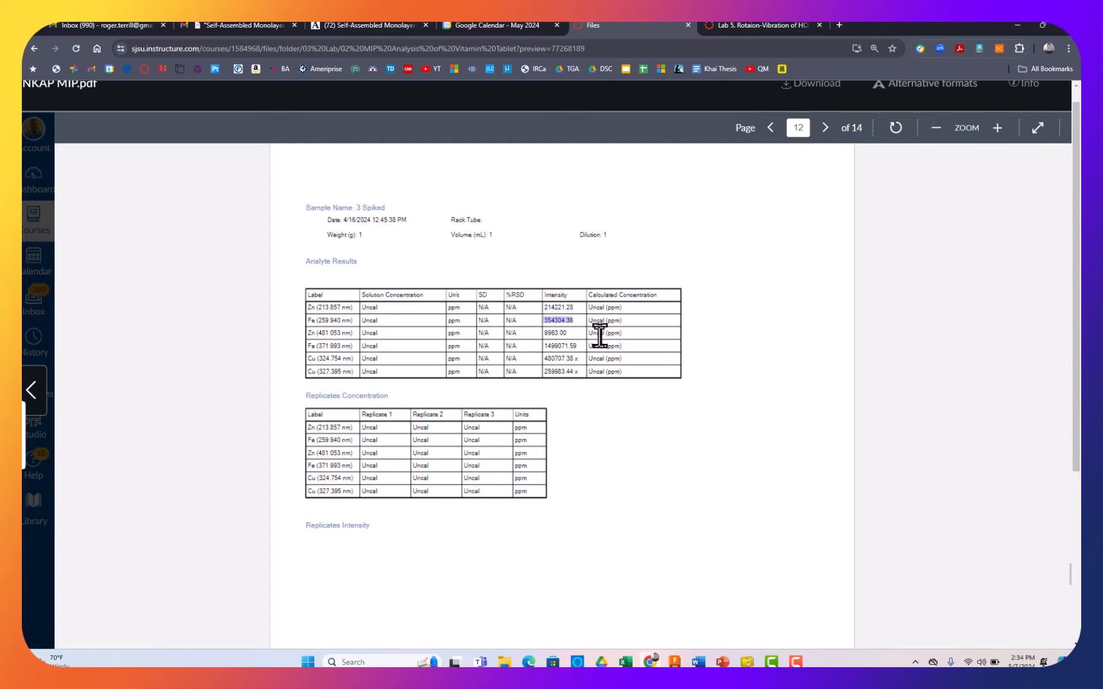
pyautogui.hotkey('alt', 'Tab')
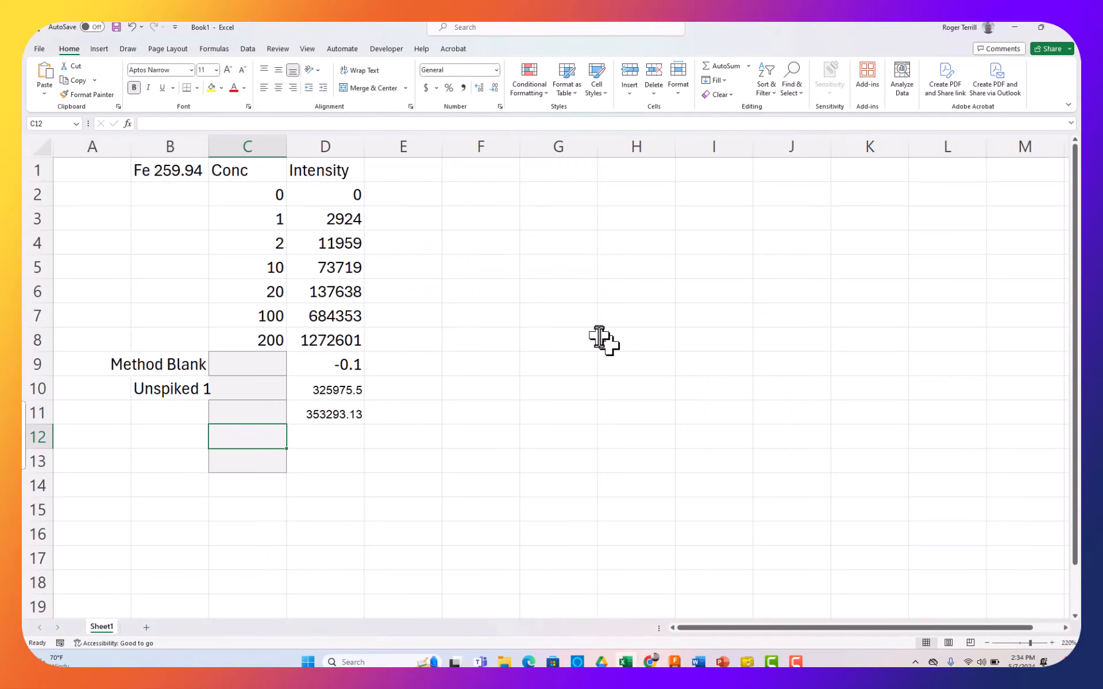
pyautogui.press('Right')
pyautogui.write('354304.36')
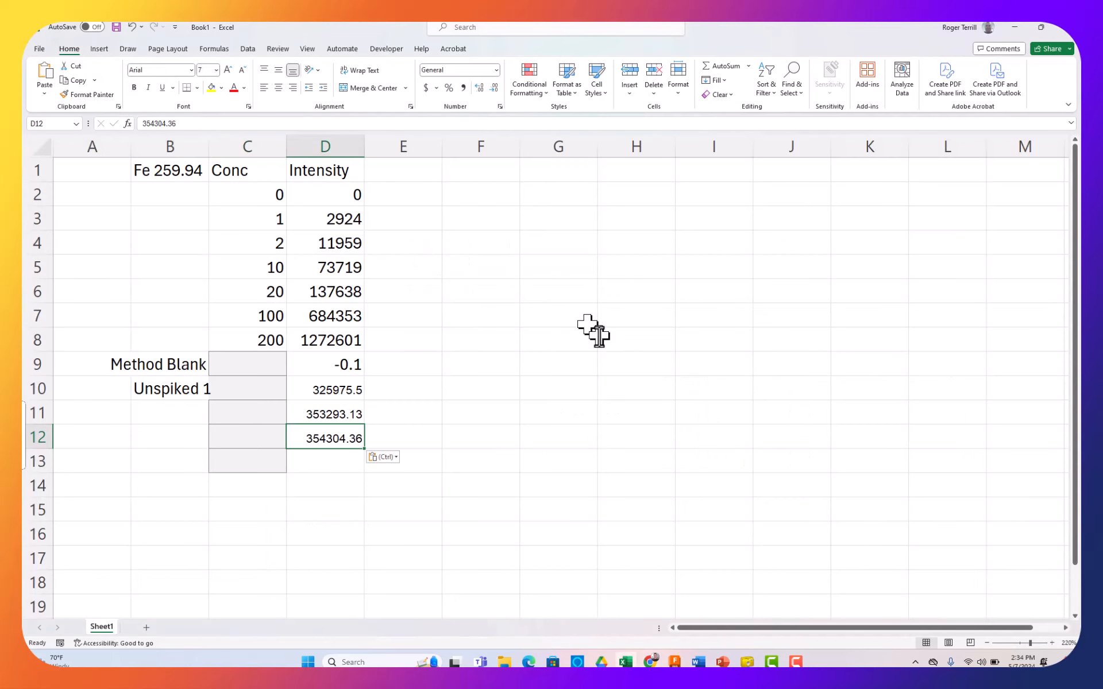
# Copy the 4 Spiked sample's Fe 259.940 nm intensity, 361841.92, from page 13 of the report in Chrome into cell D13 in Excel
pyautogui.hotkey('alt', 'Tab')
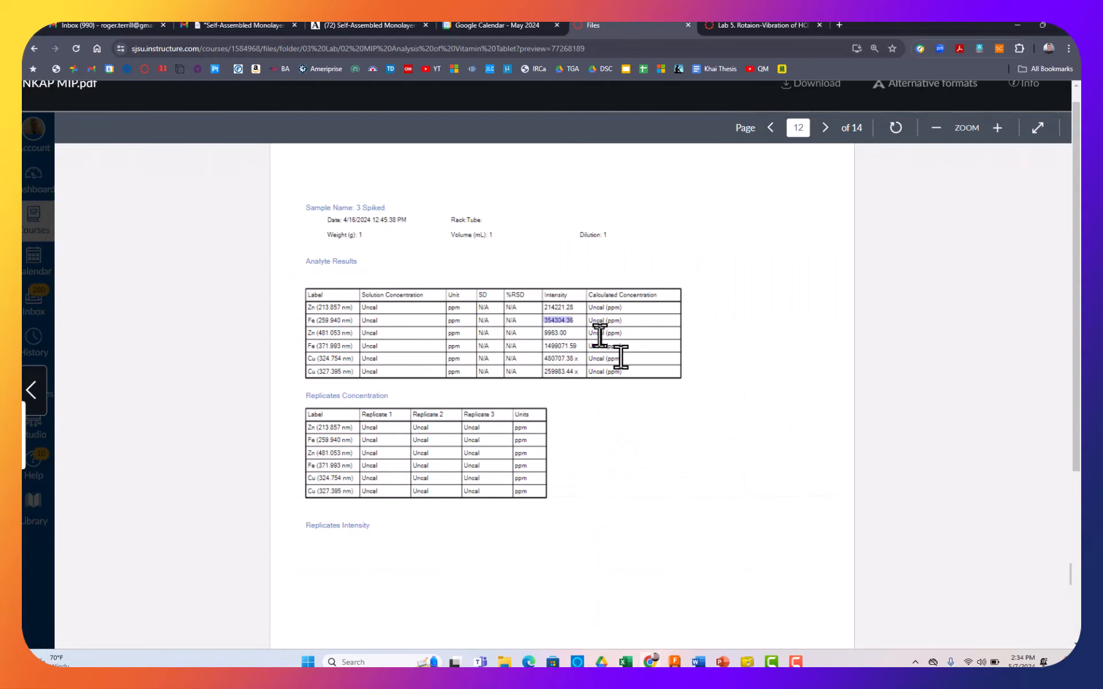
pyautogui.click(596, 404)
pyautogui.scroll(-8, 596, 405)
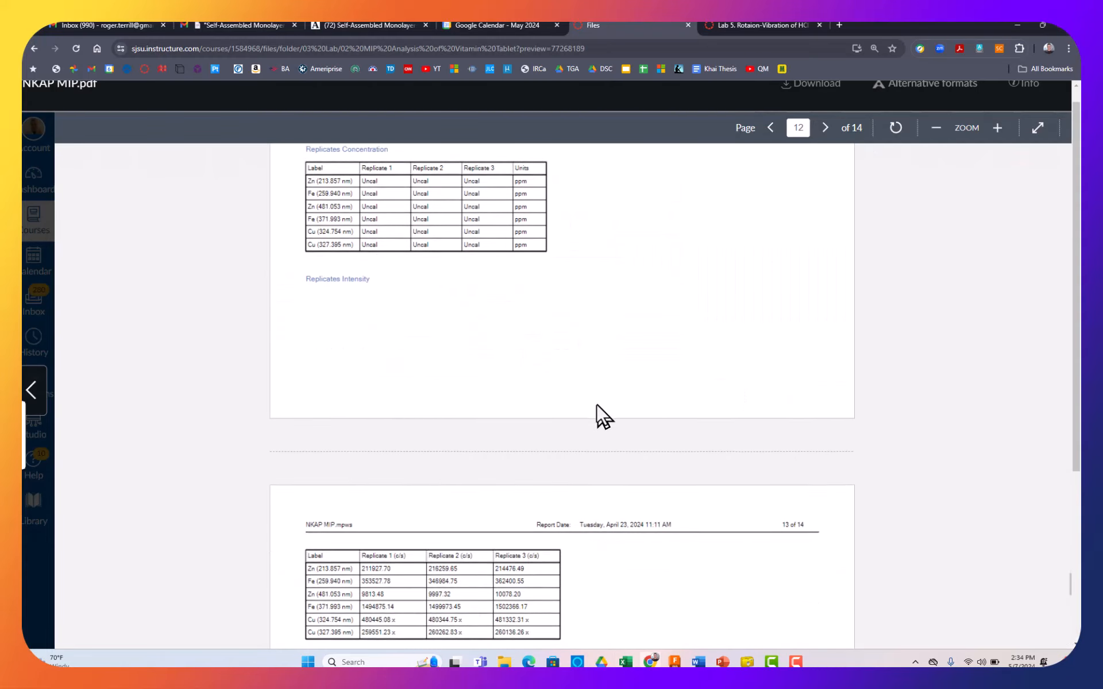
pyautogui.scroll(-4, 596, 404)
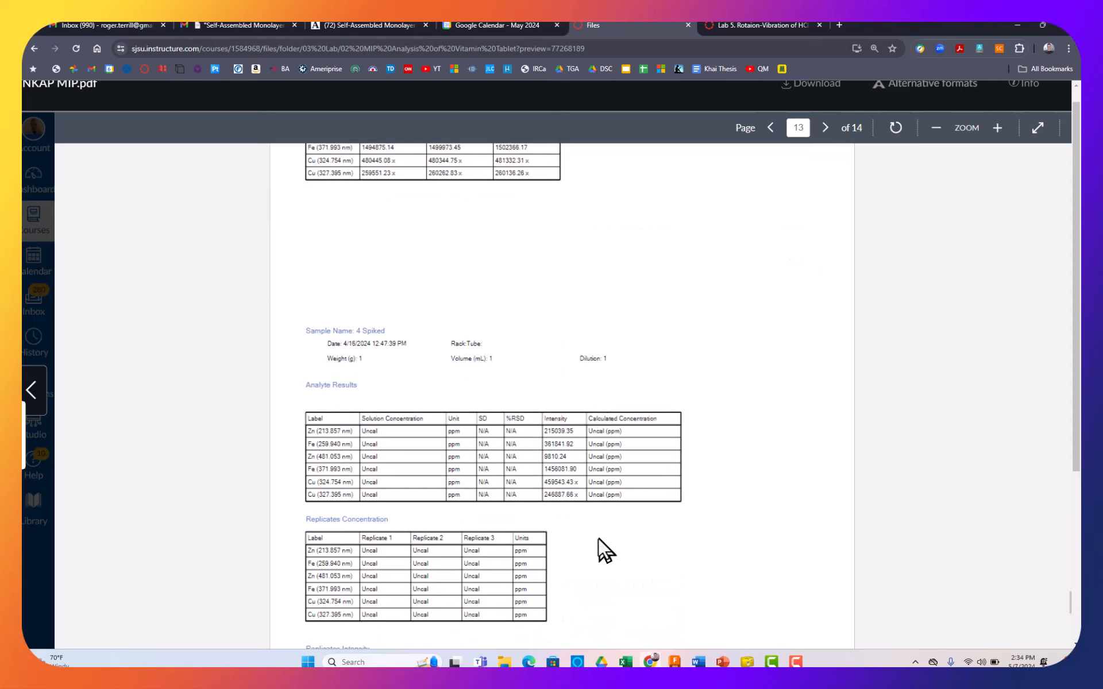
pyautogui.scroll(-1, 598, 538)
pyautogui.scroll(-1, 599, 538)
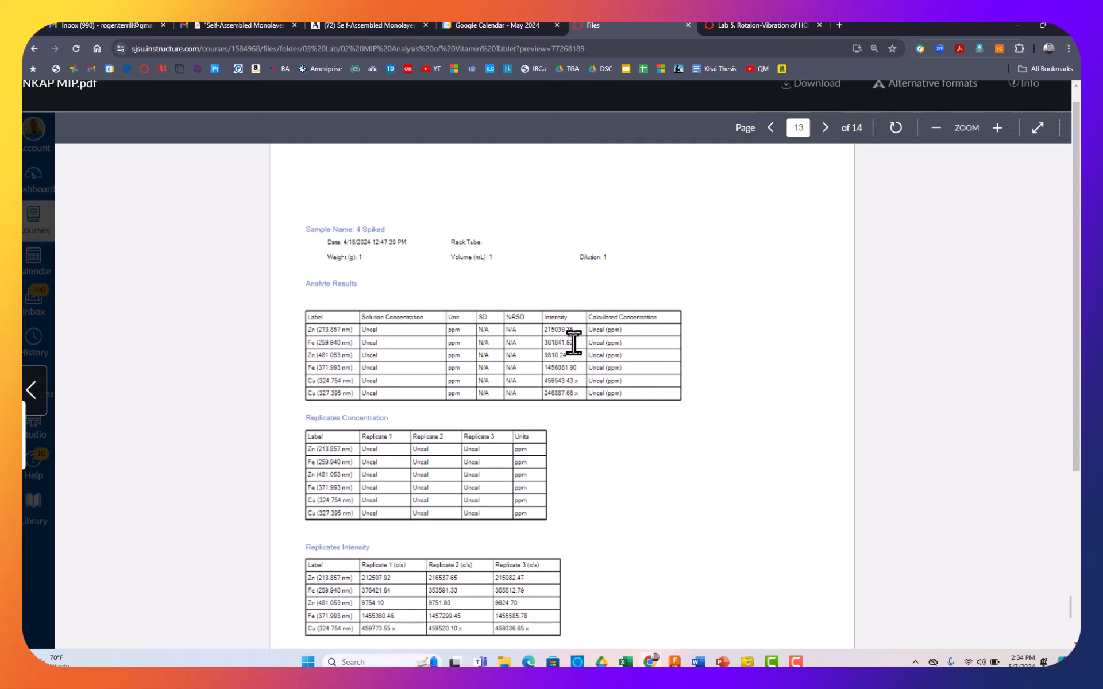
pyautogui.moveTo(572, 343); pyautogui.dragTo(543, 342)
pyautogui.hotkey('ctrl', 'c')
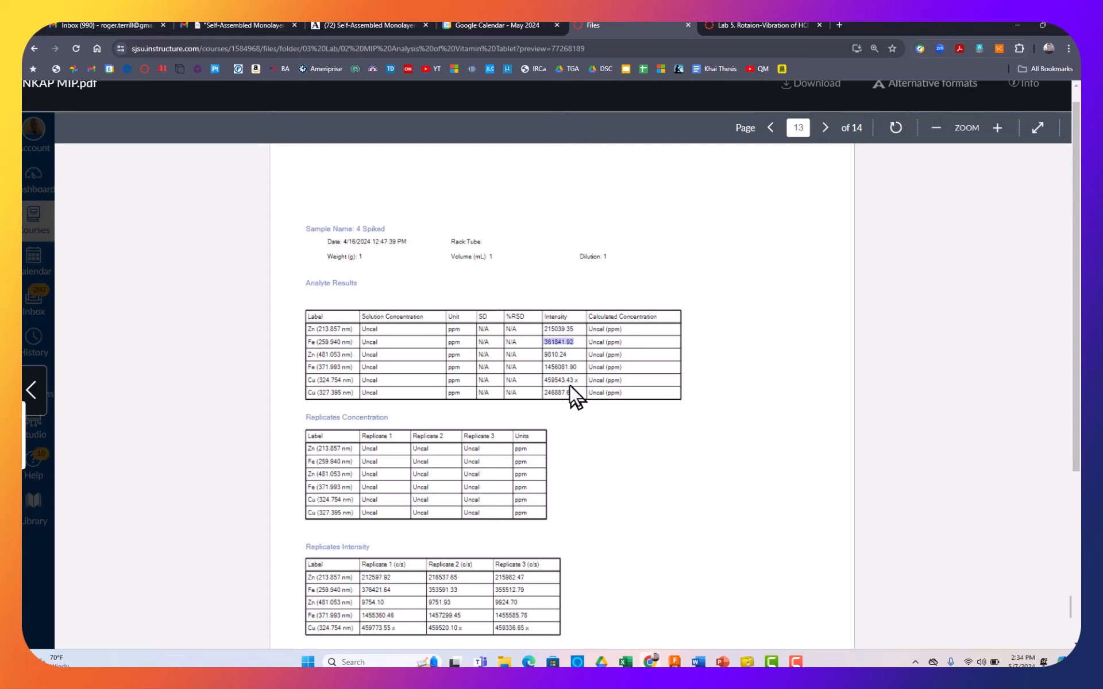
pyautogui.hotkey('alt', 'Tab')
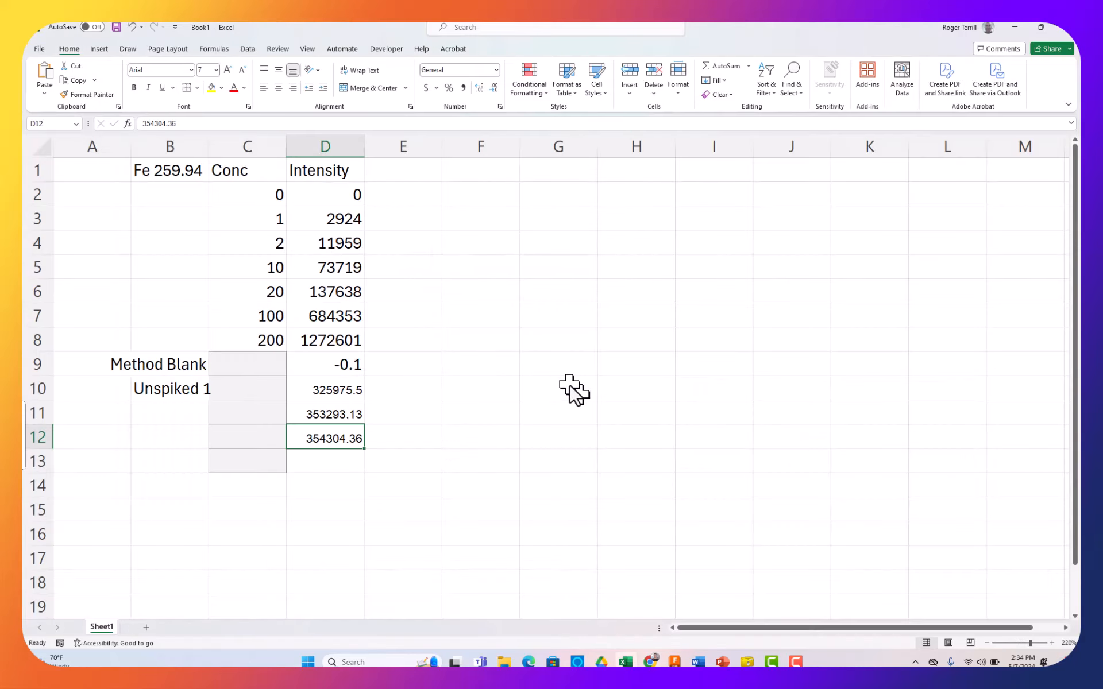
pyautogui.press('Return')
pyautogui.hotkey('ctrl', 'v')
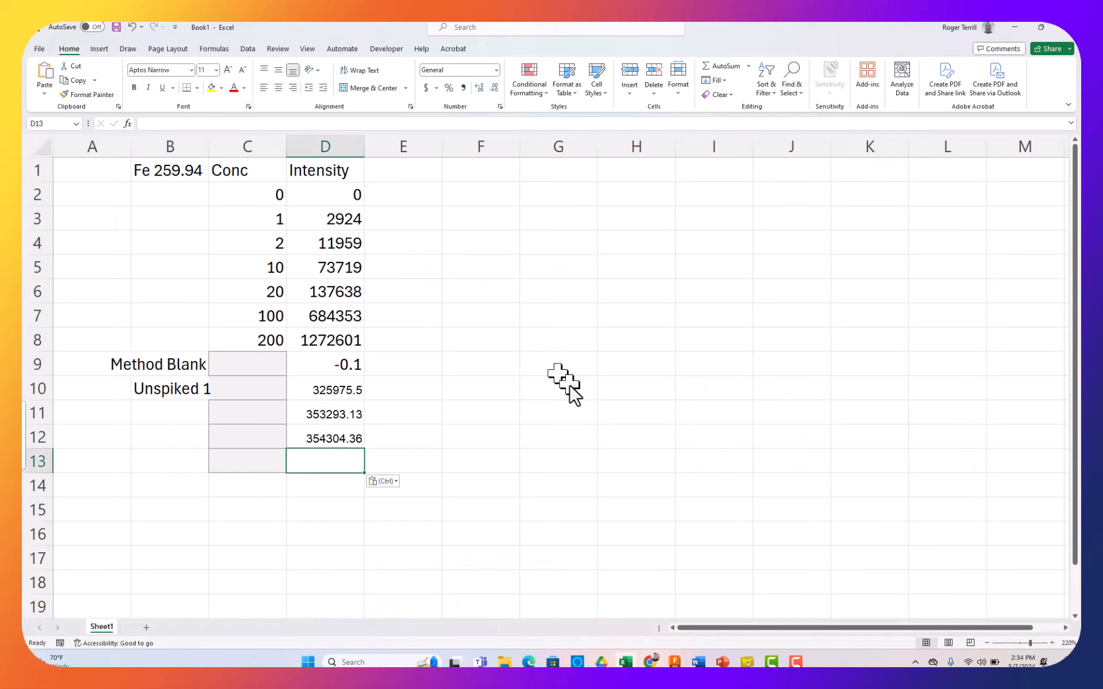
# Replace the Method Blank intensity in Excel cell D9 with the Fe 259.940 nm value 4369.14 copied from page 14 of the report in Chrome
pyautogui.hotkey('alt', 'Tab')
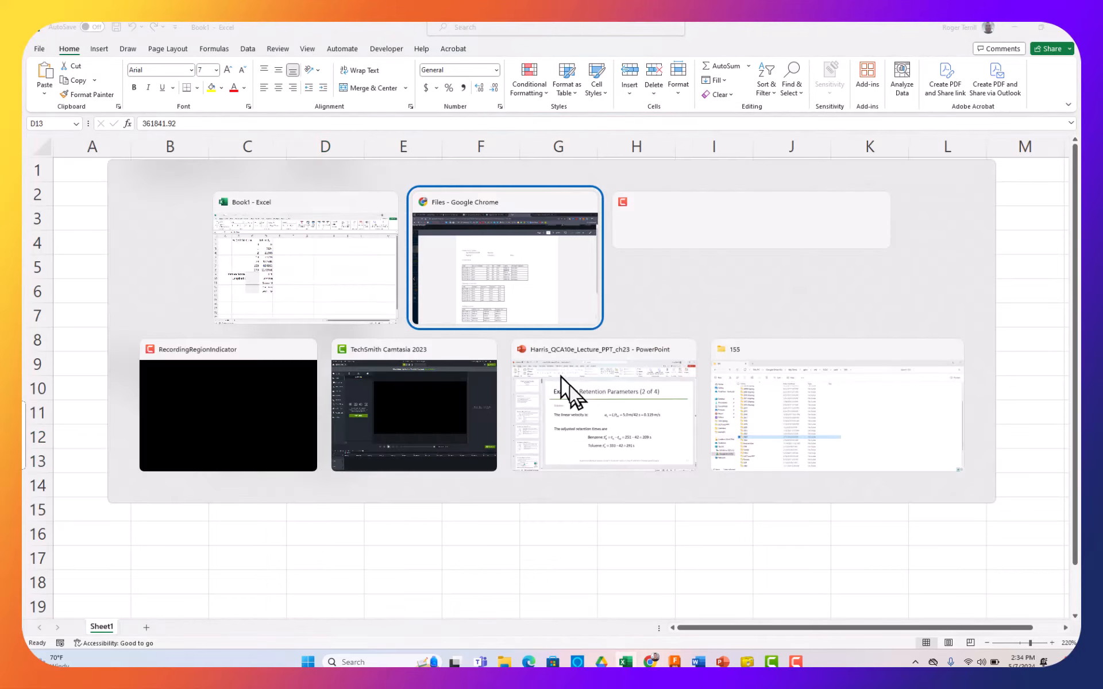
pyautogui.scroll(-8, 609, 491)
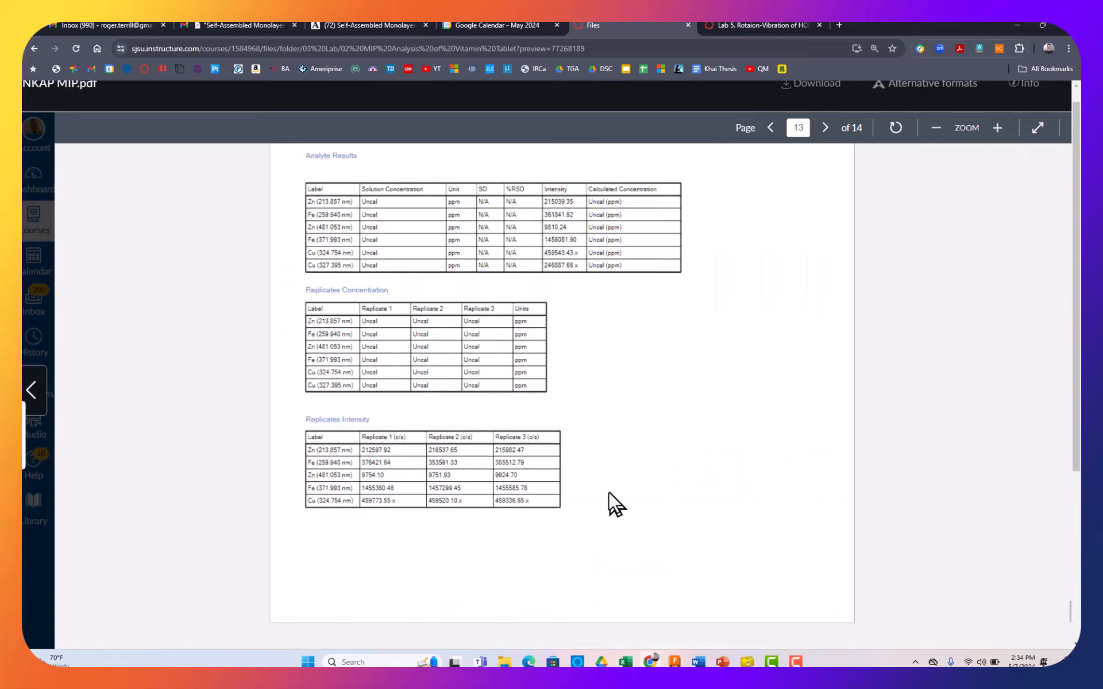
pyautogui.scroll(-5, 609, 492)
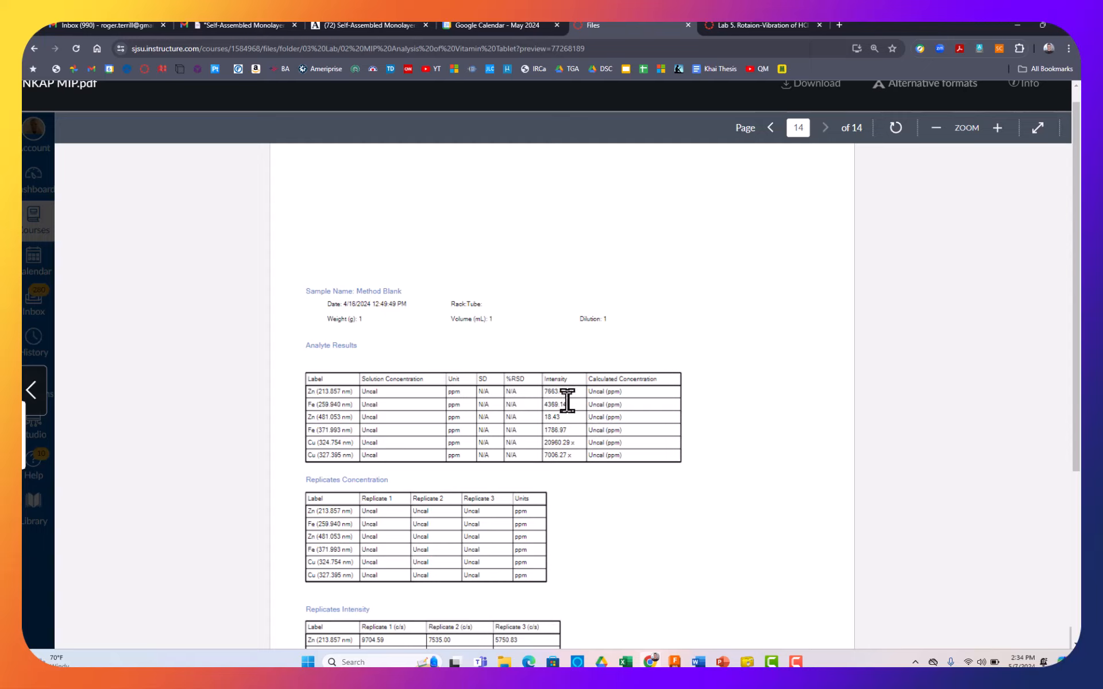
pyautogui.moveTo(568, 402); pyautogui.dragTo(545, 402)
pyautogui.hotkey('ctrl', 'c')
pyautogui.hotkey('alt', 'Tab')
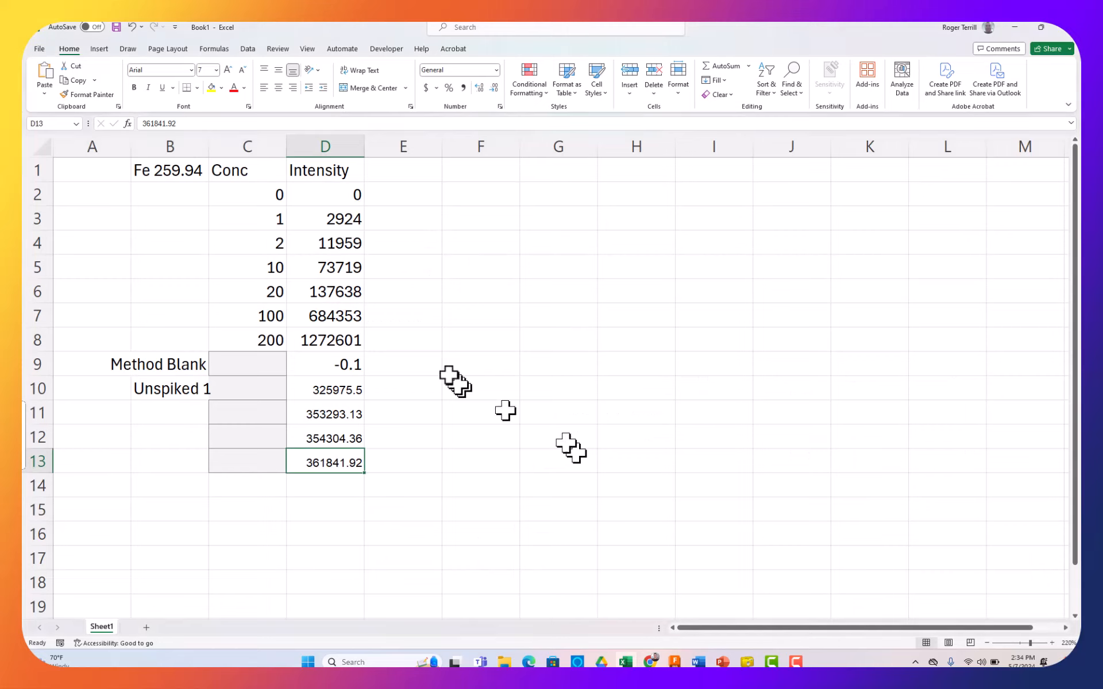
pyautogui.click(351, 366)
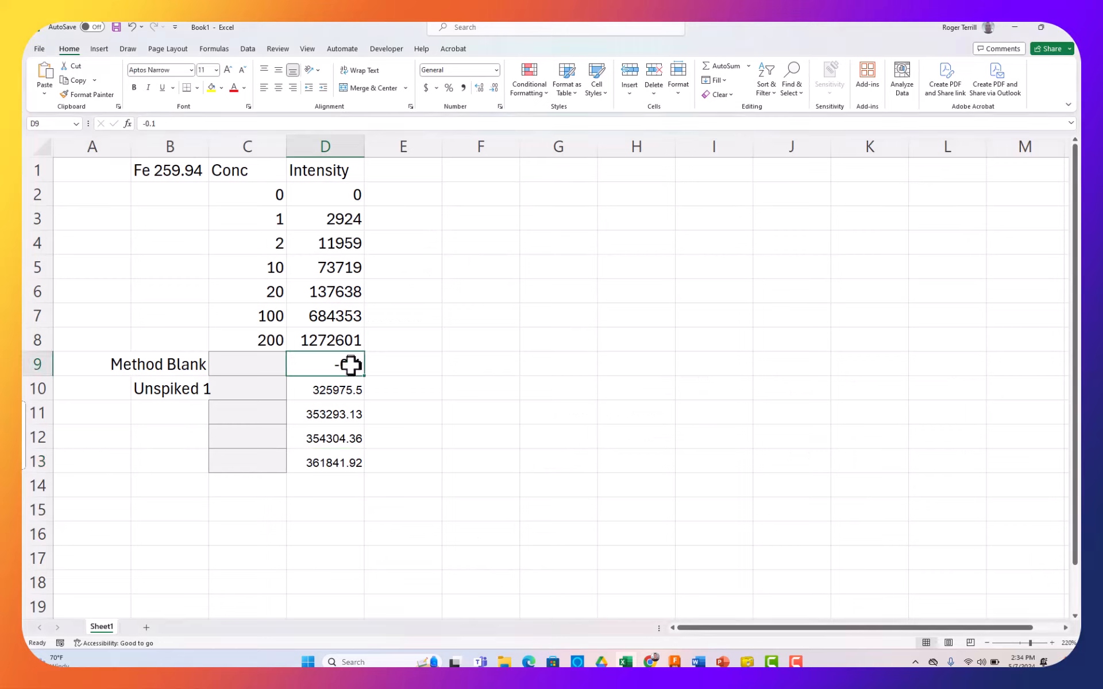
pyautogui.hotkey('ctrl', 'v')
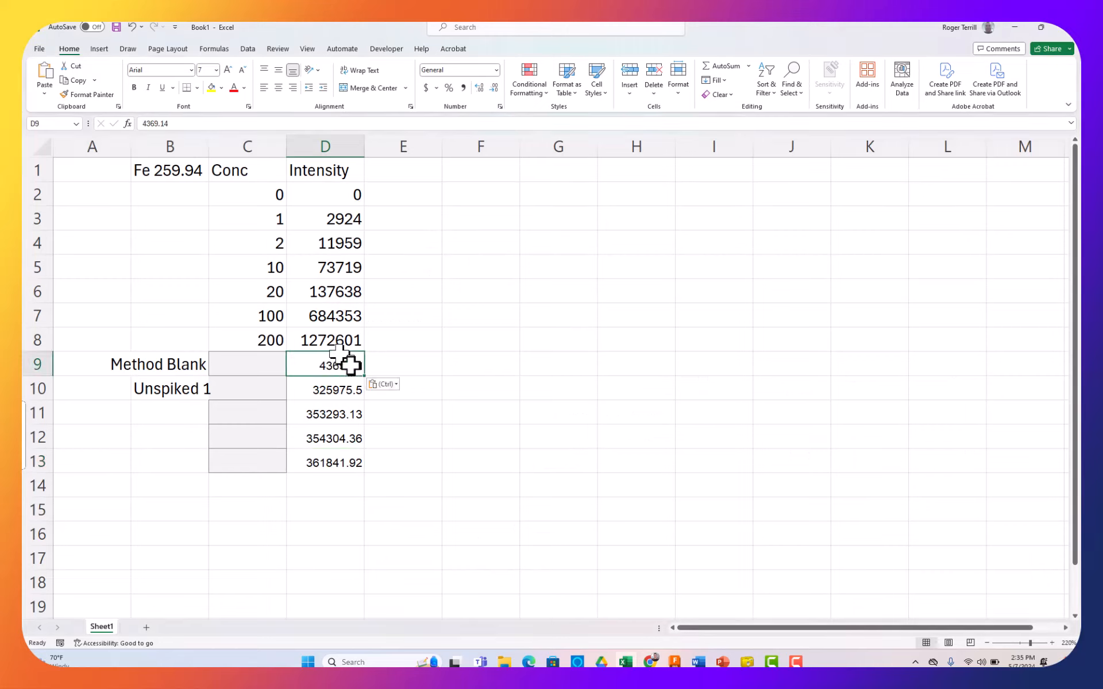
# Save the workbook as Book1.xlsx in the OneDrive Documents folder, replacing the existing file
pyautogui.click(457, 404)
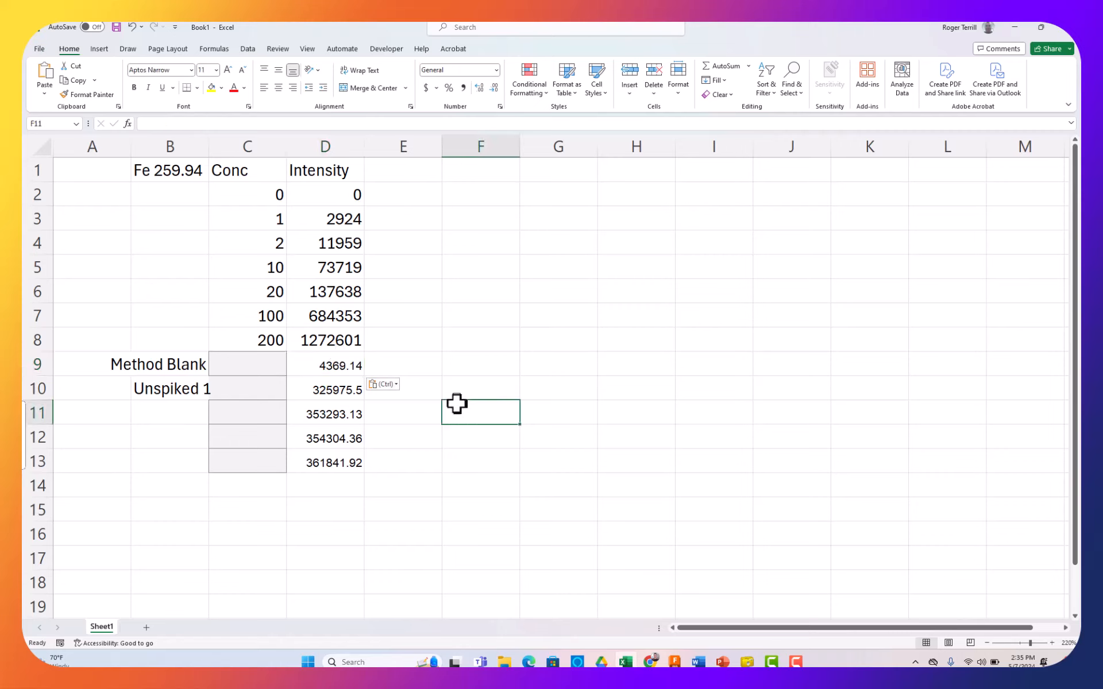
pyautogui.hotkey('ctrl', 's')
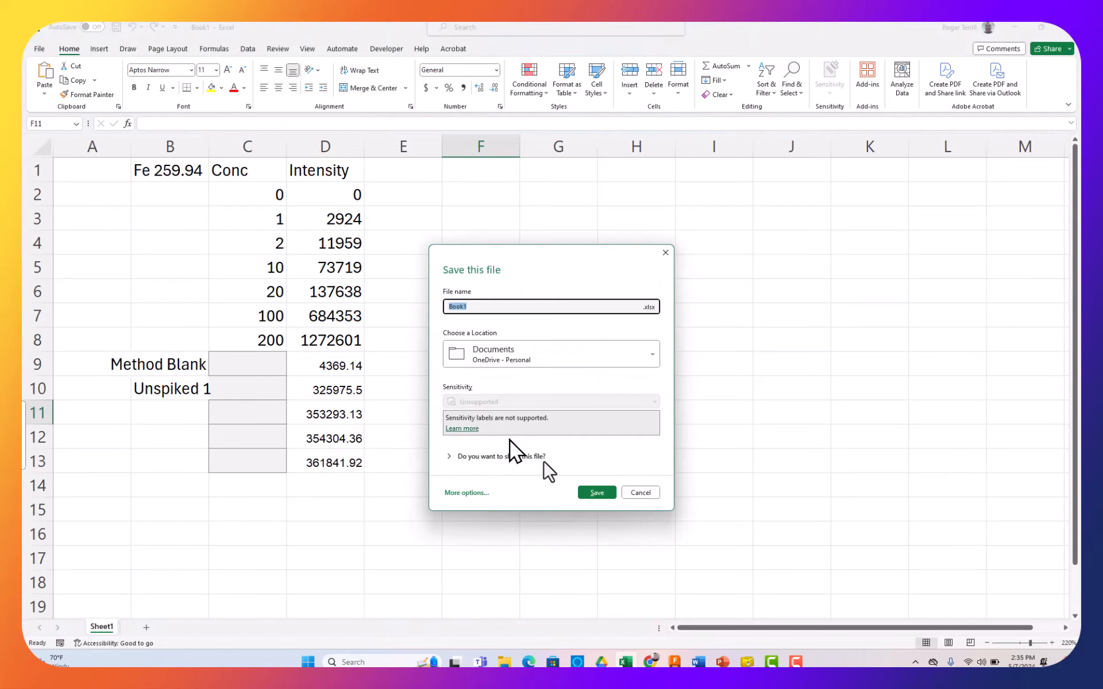
pyautogui.click(598, 493)
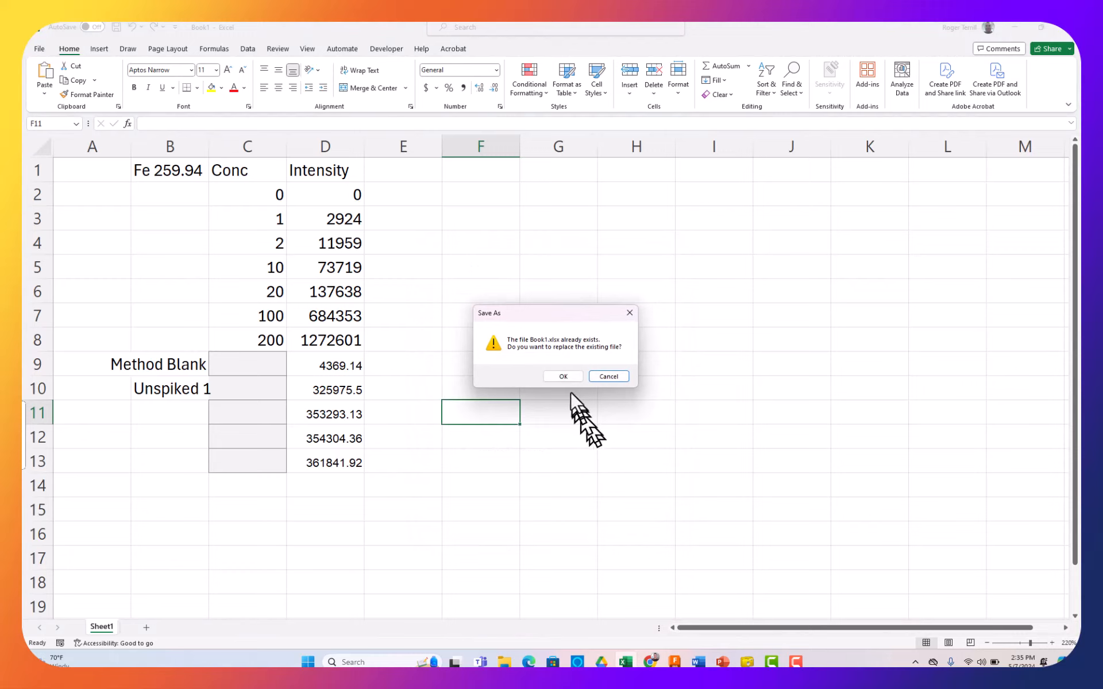
pyautogui.click(572, 375)
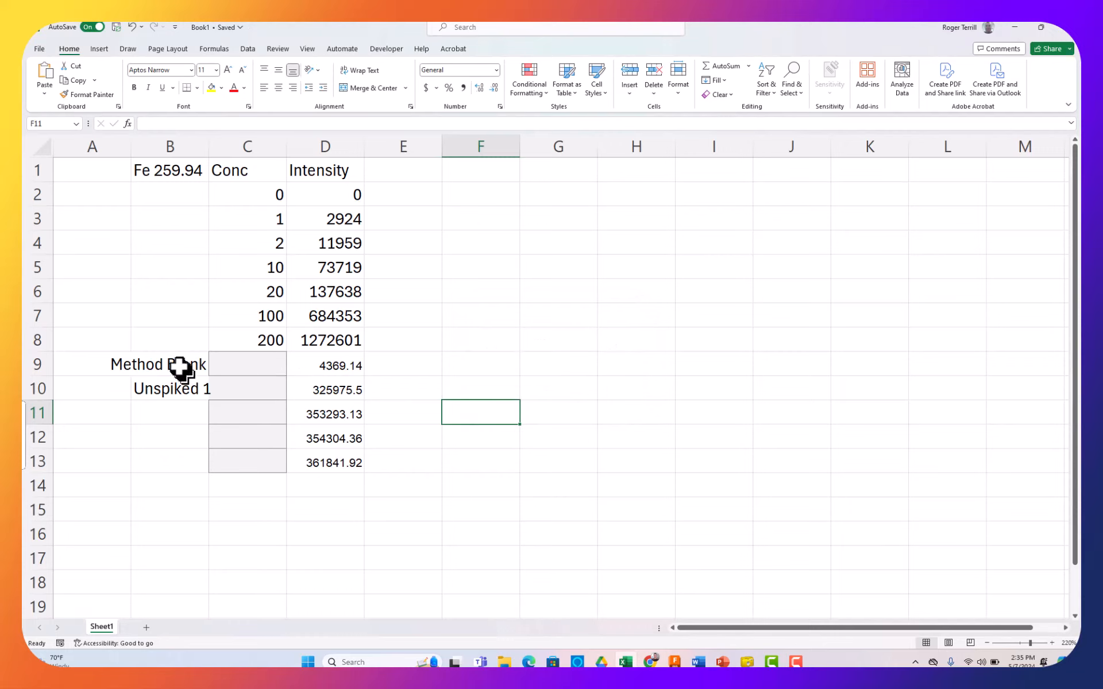
# Label cell B11 as "Unspiked 2" beneath the Unspiked 1 label
pyautogui.click(178, 411)
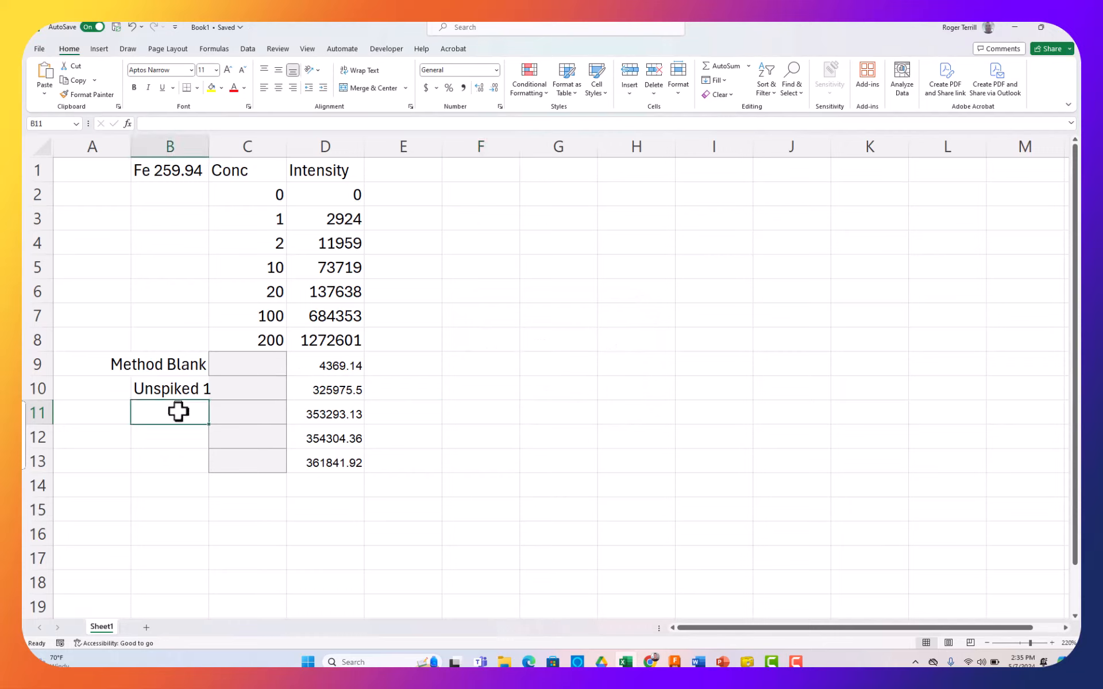
pyautogui.click(182, 366)
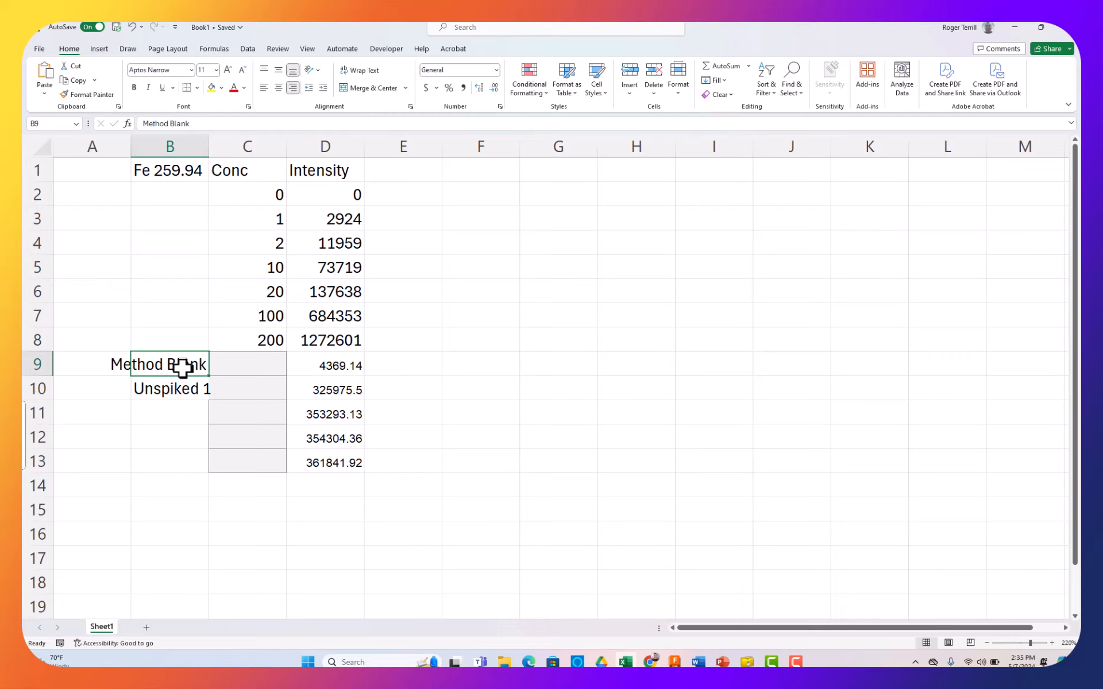
pyautogui.press('Down')
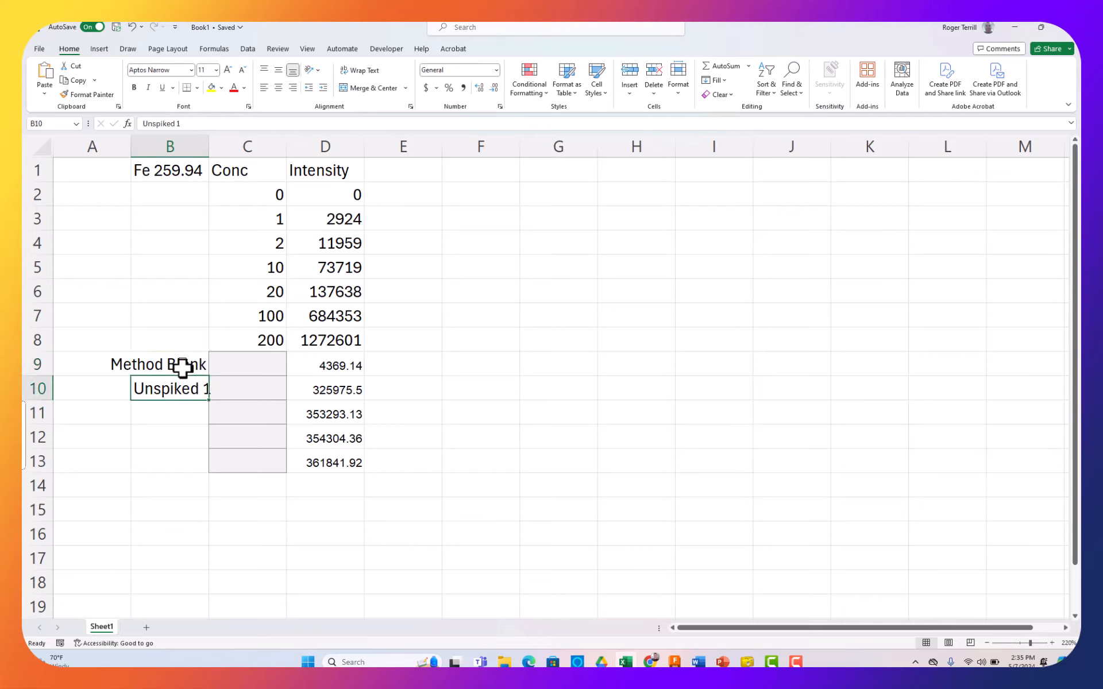
pyautogui.press('Down')
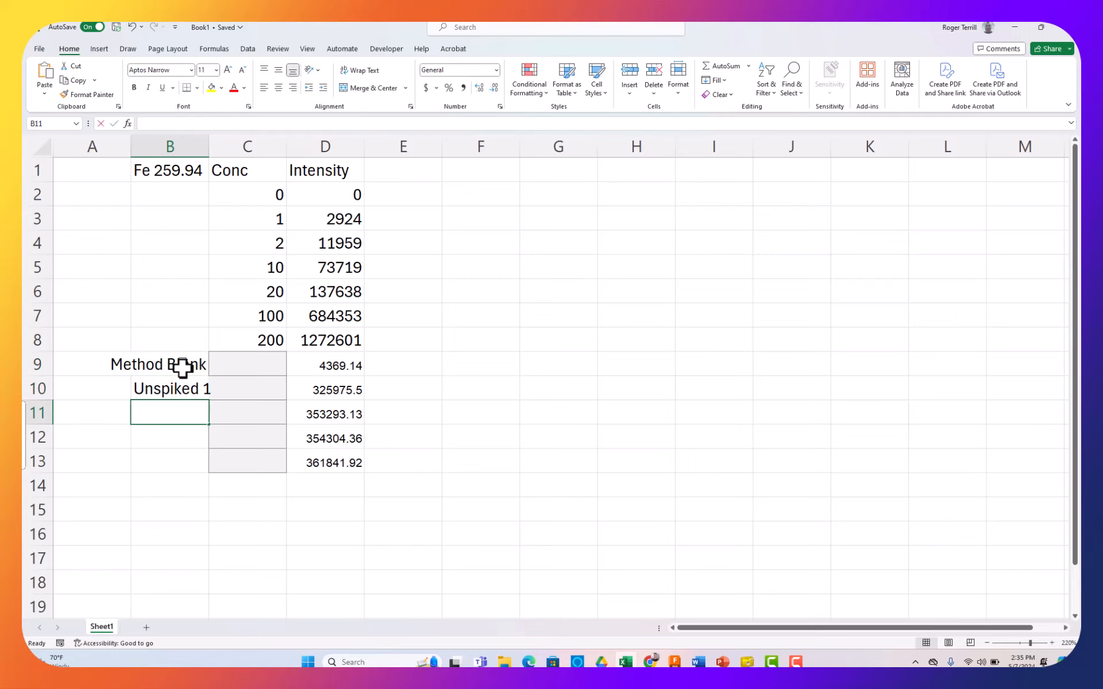
pyautogui.write('Unspiked 1')
pyautogui.hotkey('ctrl', 'Return')
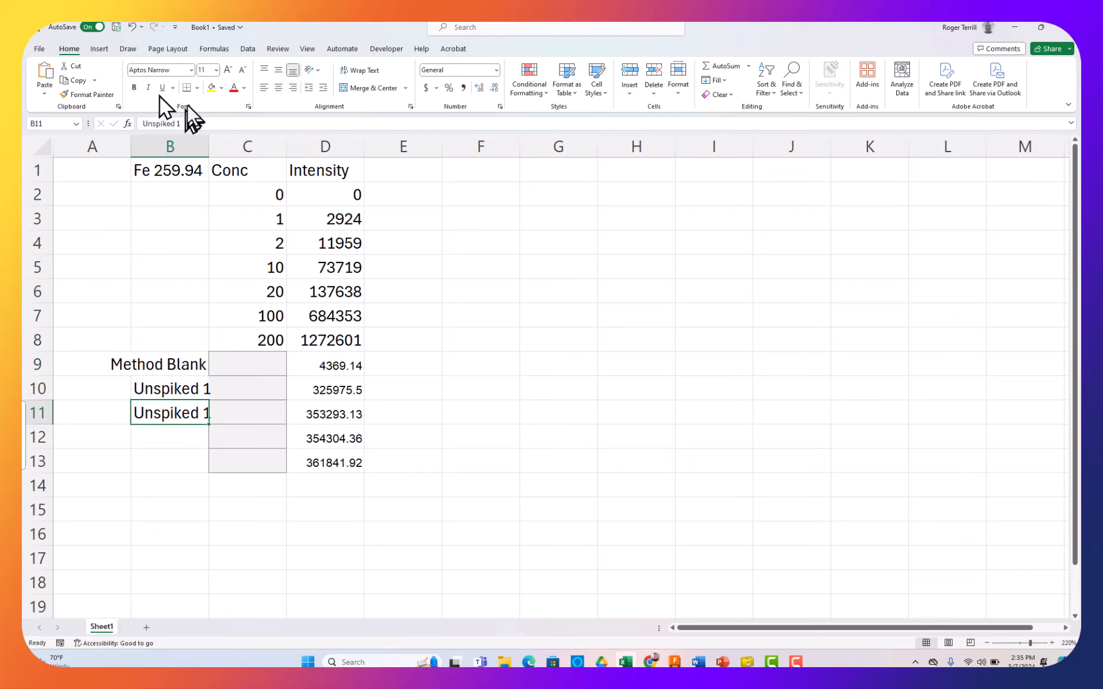
pyautogui.click(189, 123)
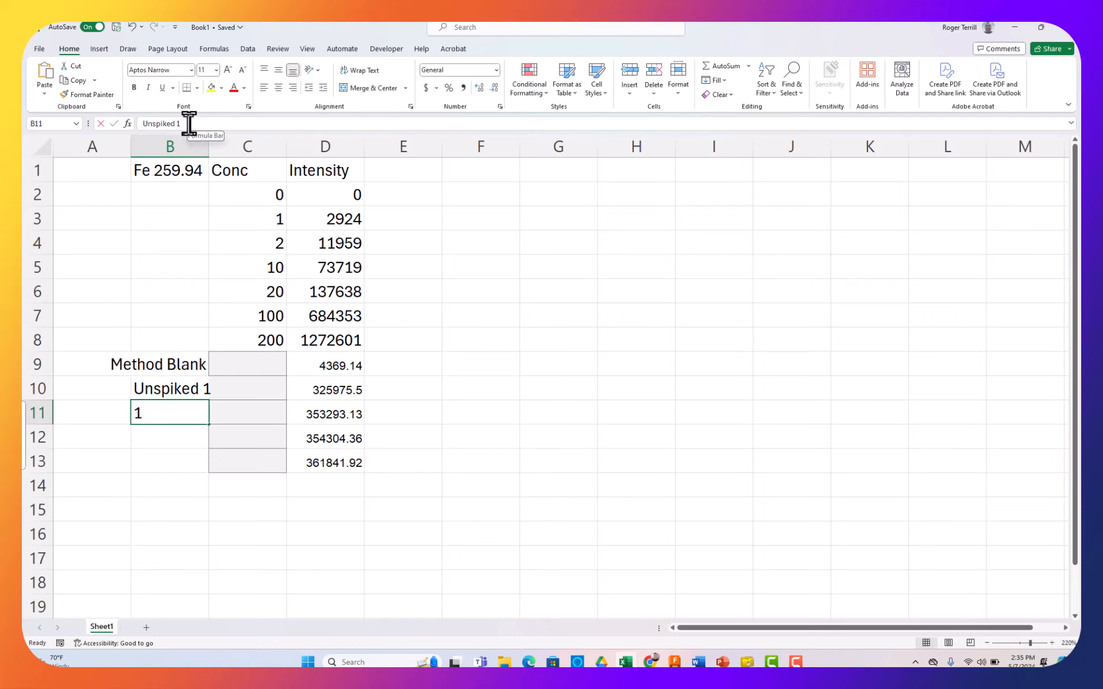
pyautogui.press('BackSpace')
pyautogui.write('2')
pyautogui.press('Return')
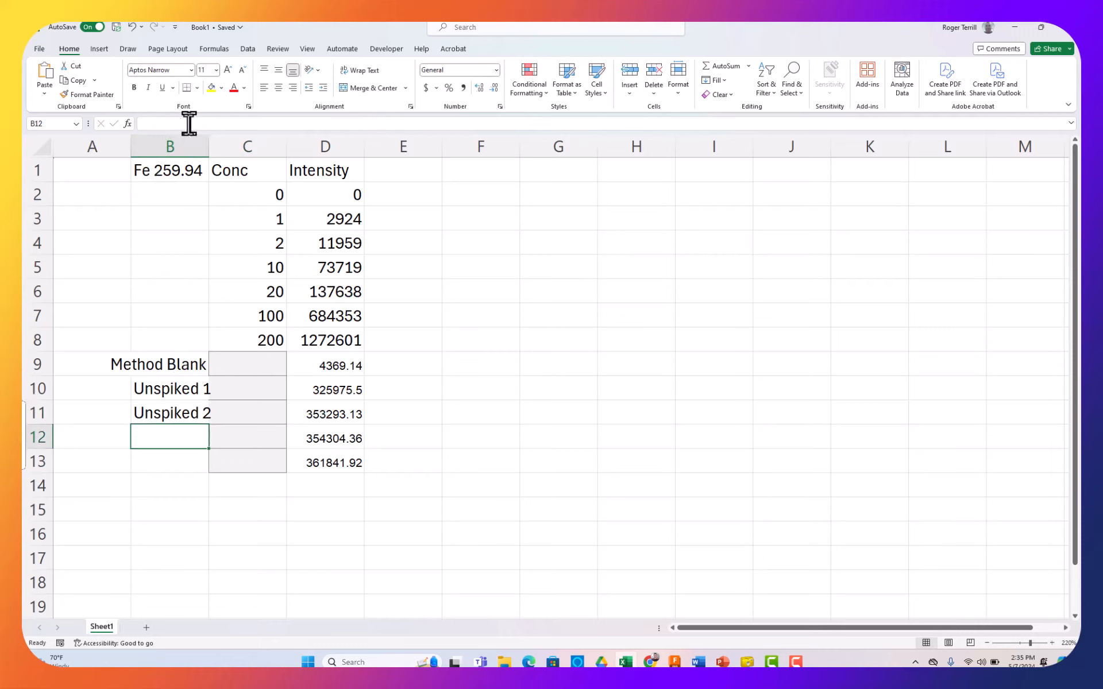
# Enter the labels "Spiked 1" in cell B12 and "Spiked 2" in cell B13
pyautogui.write('Spik')
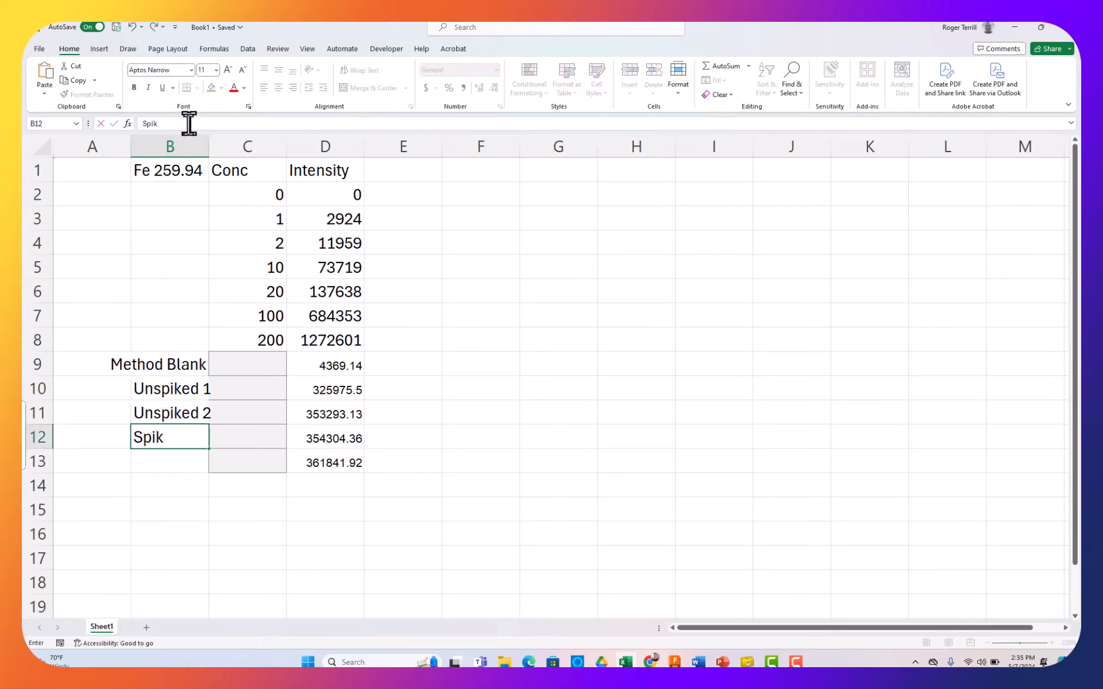
pyautogui.write('ed 1')
pyautogui.press('Return')
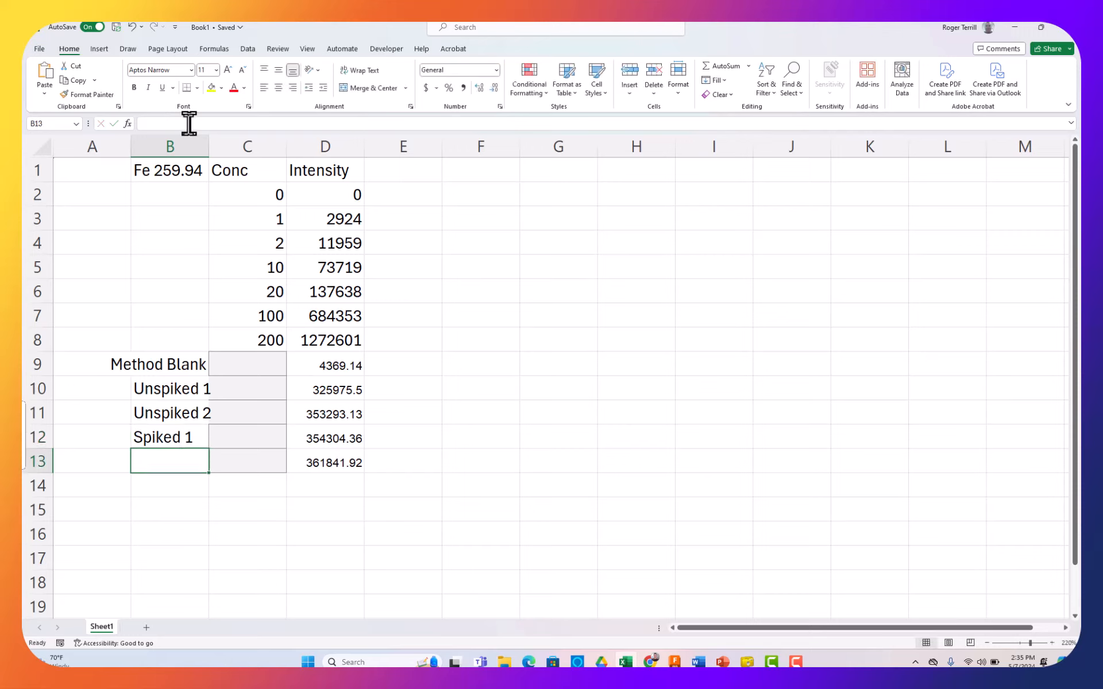
pyautogui.write('Spiked')
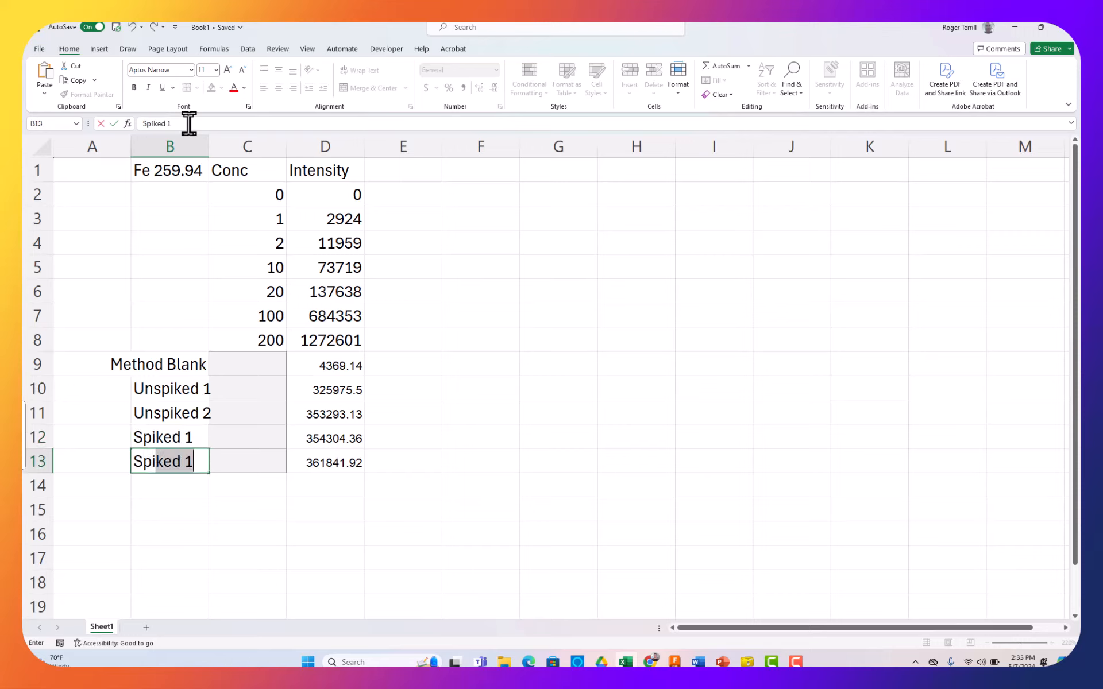
pyautogui.write(' 2')
pyautogui.press('Return')
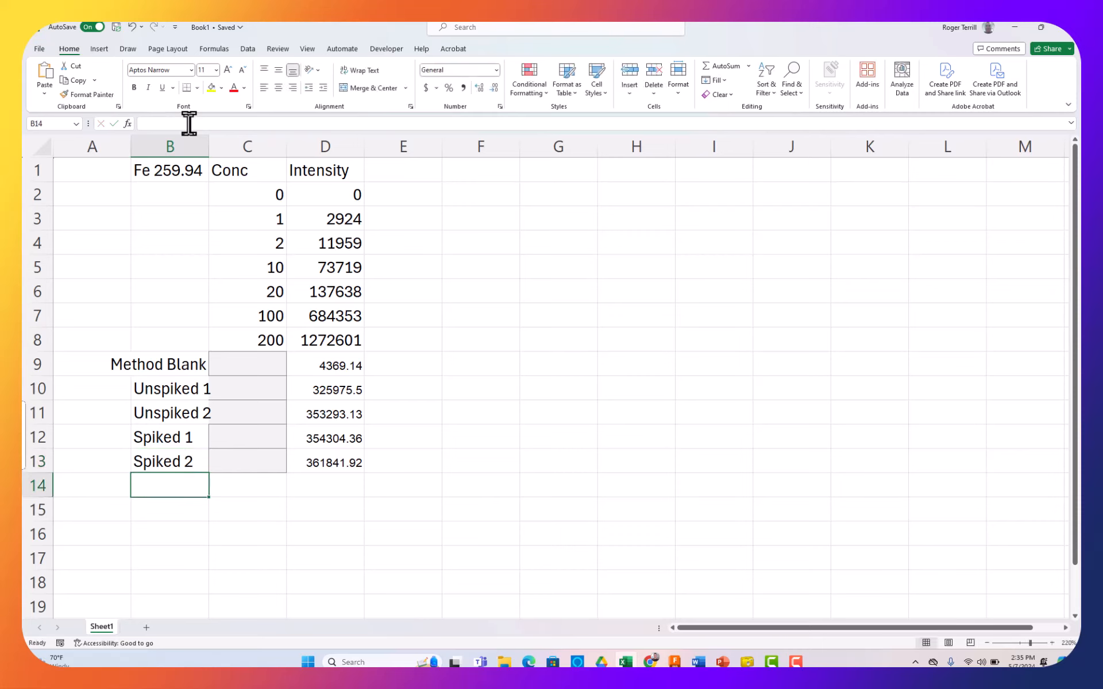
# Right-align the sample labels in cells B9:B13, from Method Blank through Spiked 2
pyautogui.press('Up')
pyautogui.press('Up')
pyautogui.press('Up')
pyautogui.press('Up')
pyautogui.press('Up')
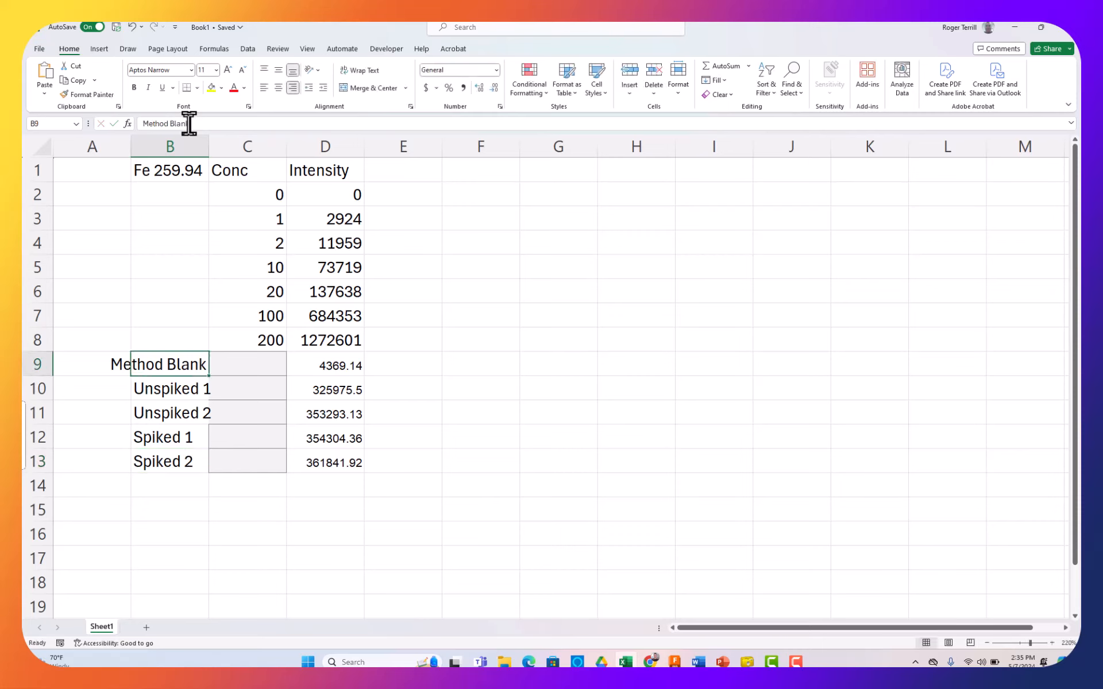
pyautogui.hotkey('shift', 'Down')
pyautogui.hotkey('shift', 'Down')
pyautogui.hotkey('shift', 'Down')
pyautogui.hotkey('shift', 'Down')
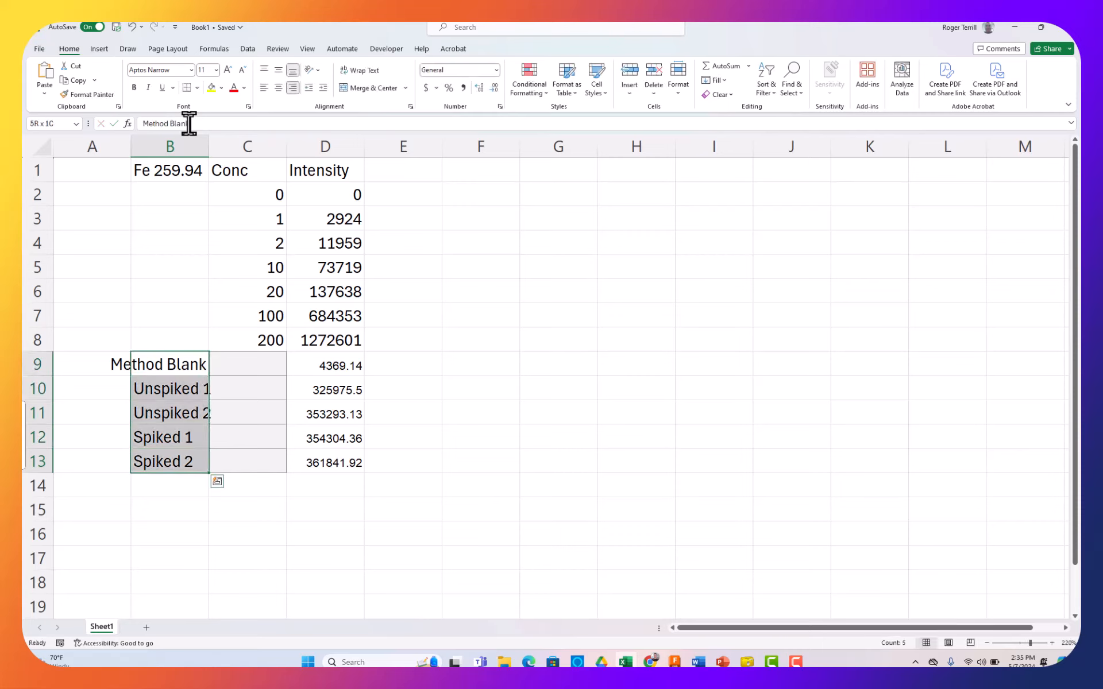
pyautogui.click(289, 86)
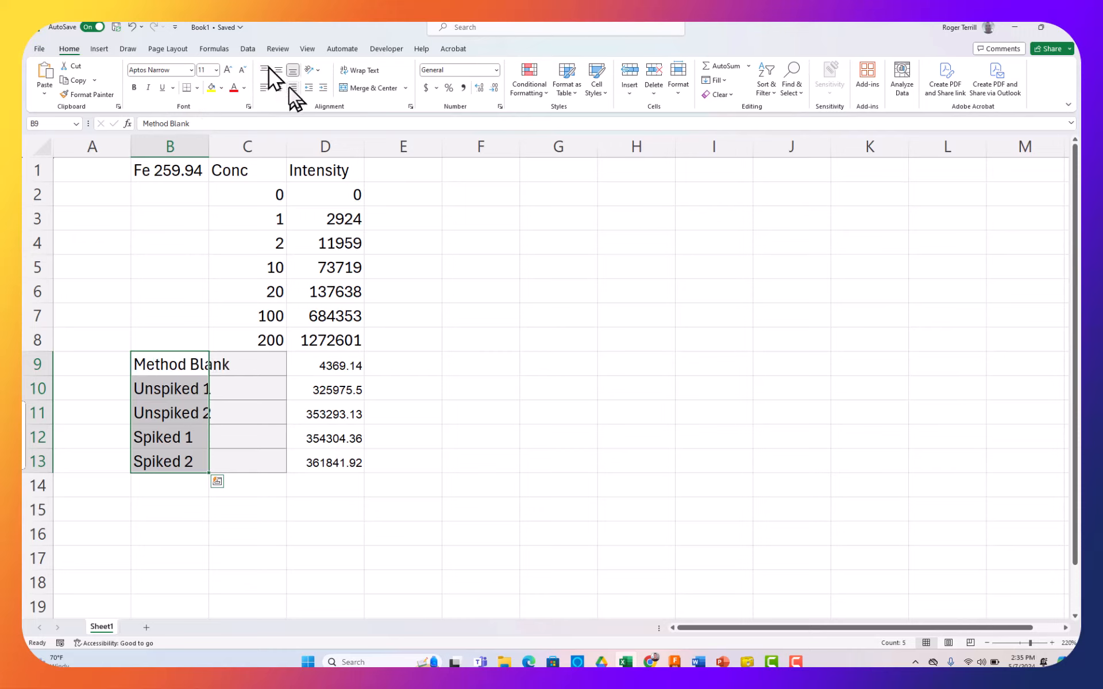
pyautogui.click(292, 87)
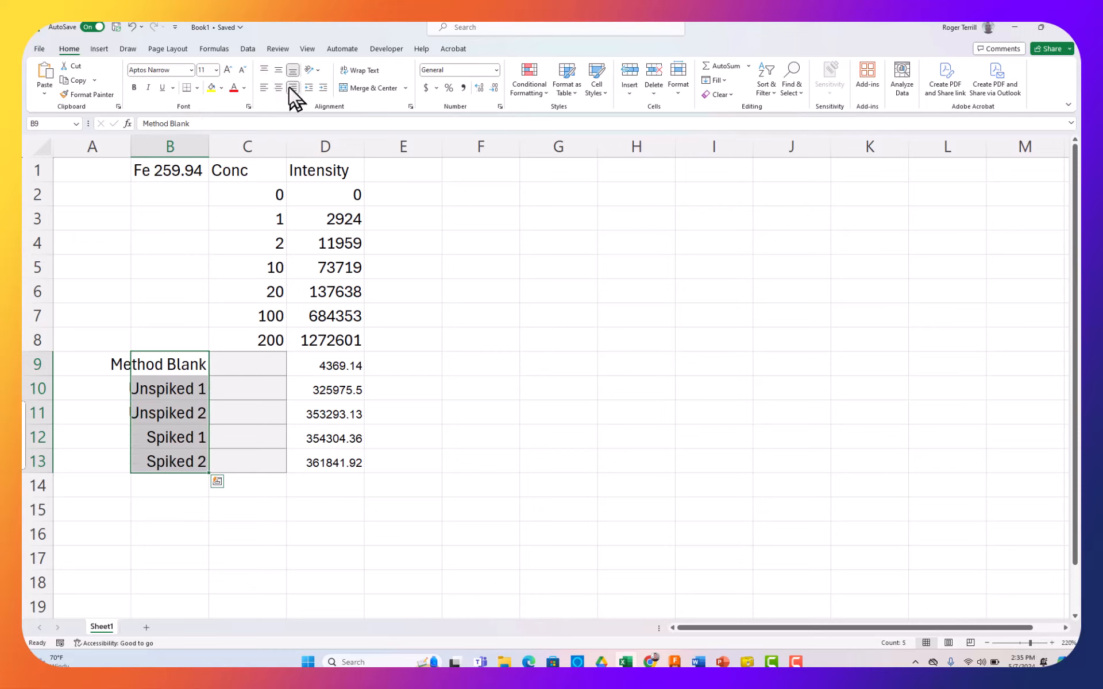
pyautogui.click(401, 370)
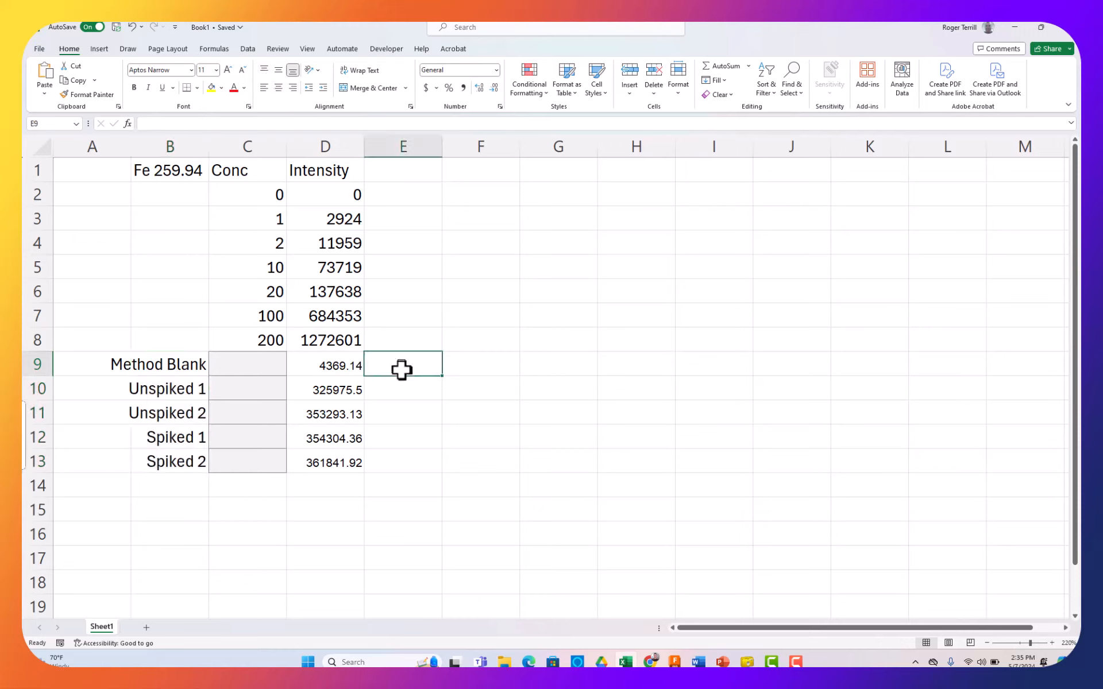
# Enter the array formula =LINEST(D2:D8,C2:C8,TRUE,TRUE) across cells E2:F6 to compute the calibration's regression statistics
pyautogui.click(254, 365)
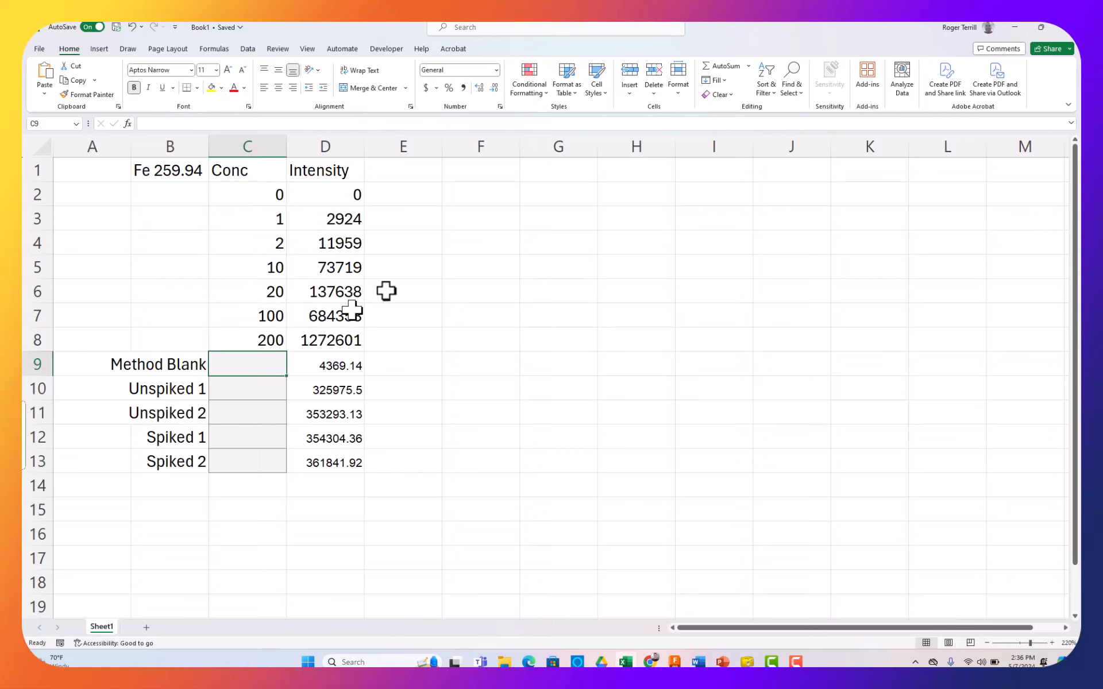
pyautogui.click(417, 196)
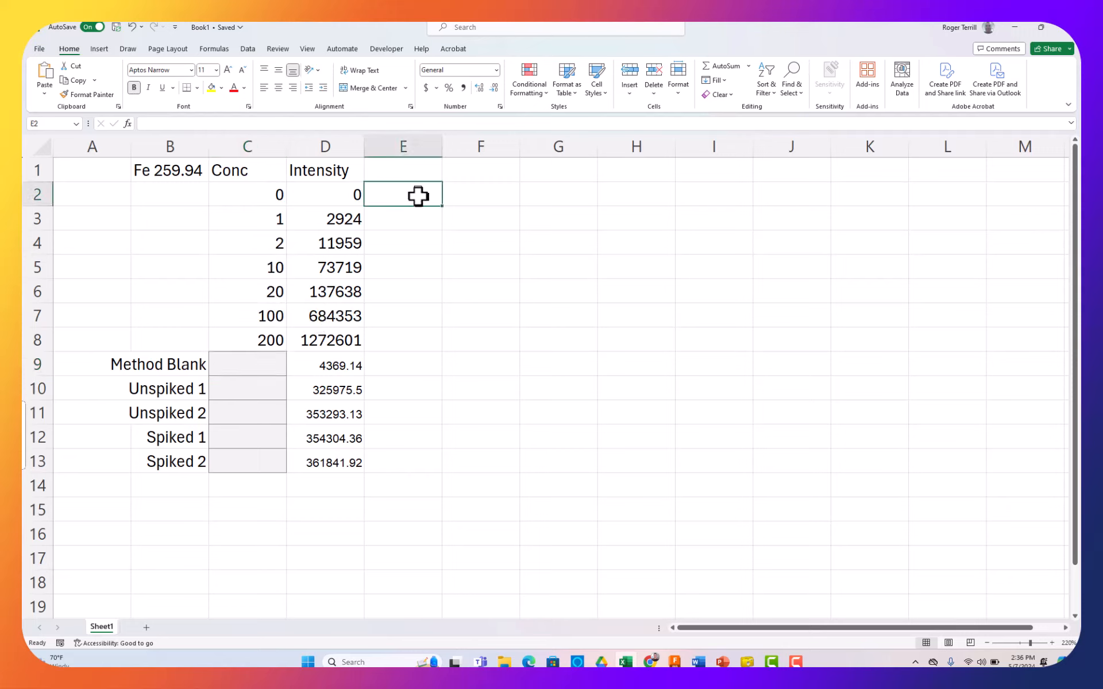
pyautogui.moveTo(417, 196); pyautogui.dragTo(476, 289)
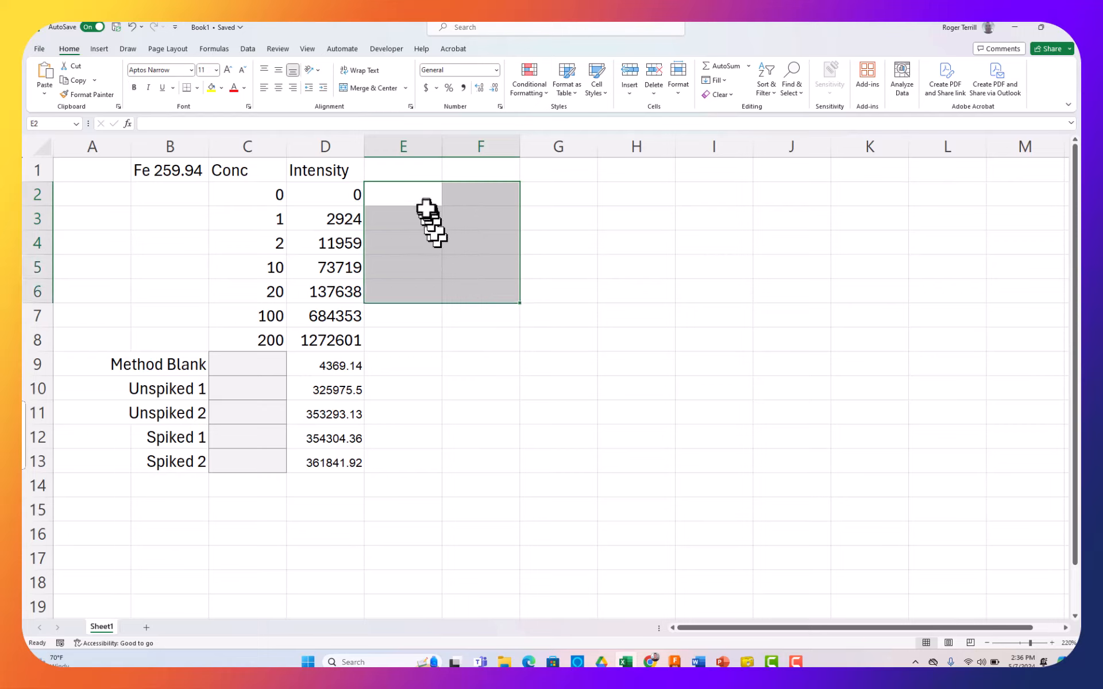
pyautogui.click(372, 123)
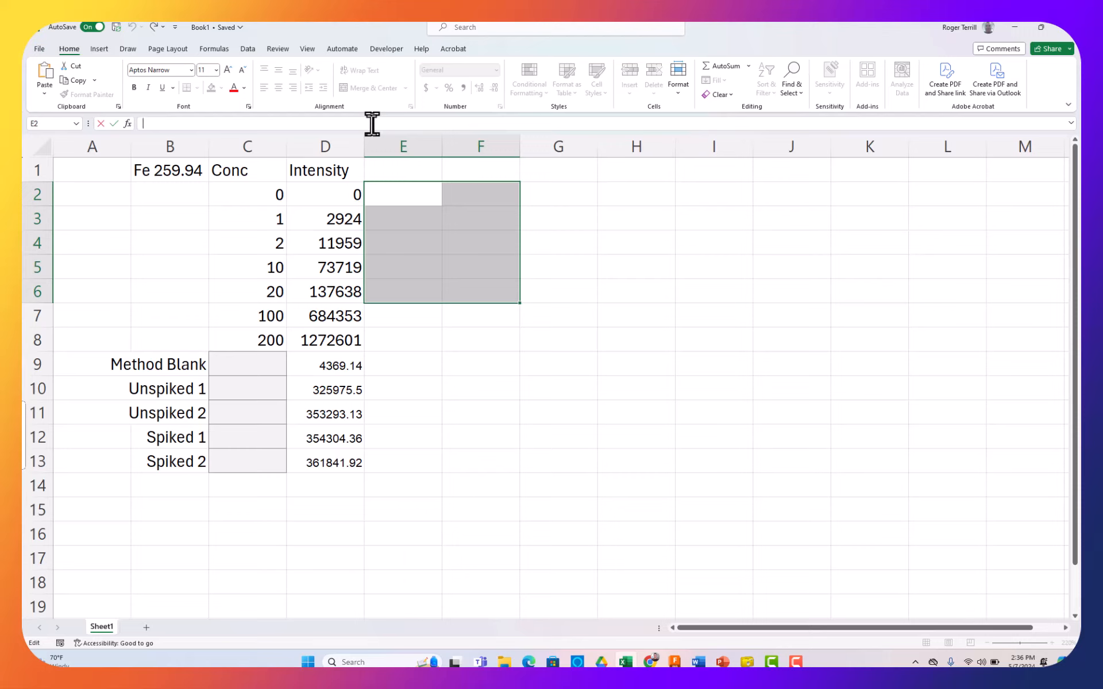
pyautogui.write('=linest')
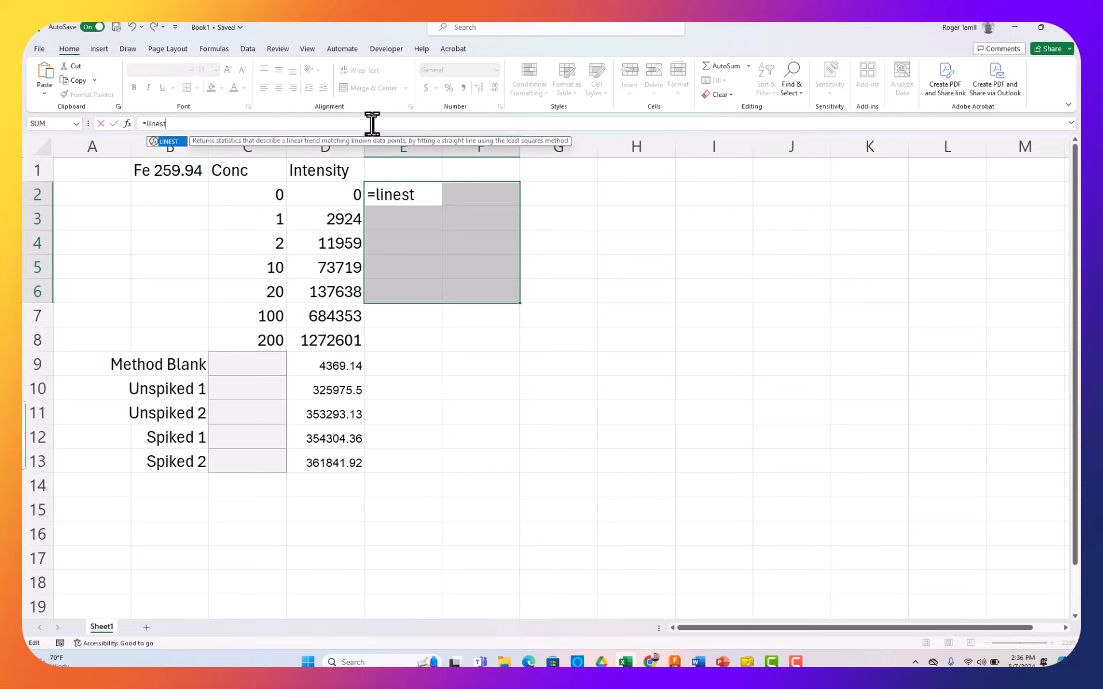
pyautogui.write('(')
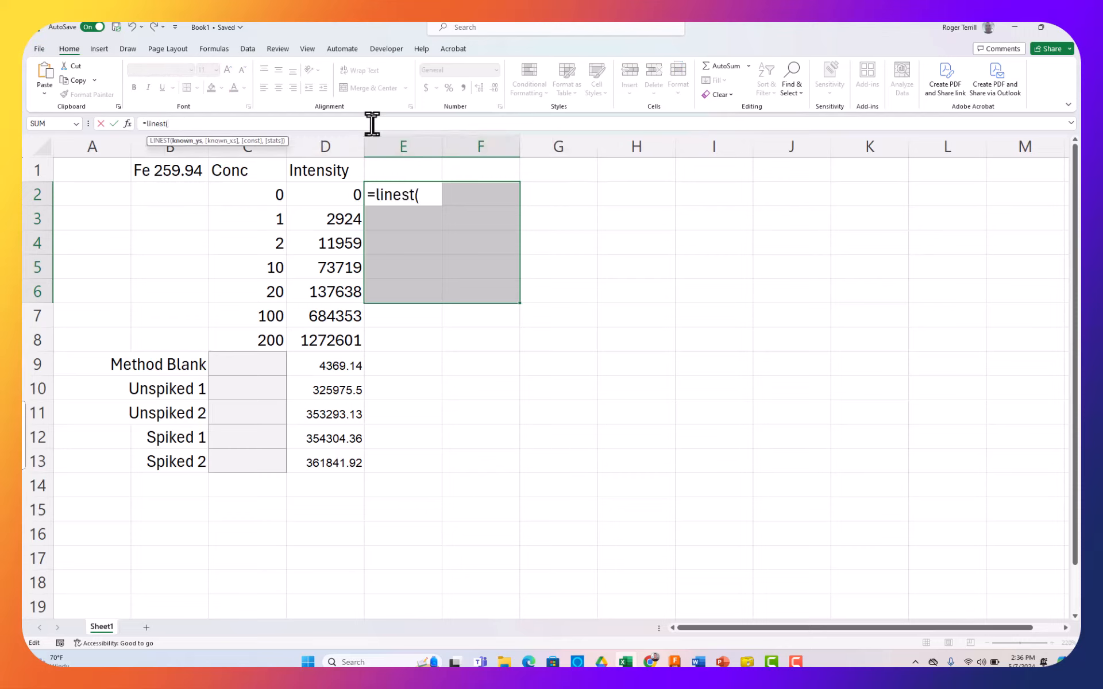
pyautogui.click(338, 197)
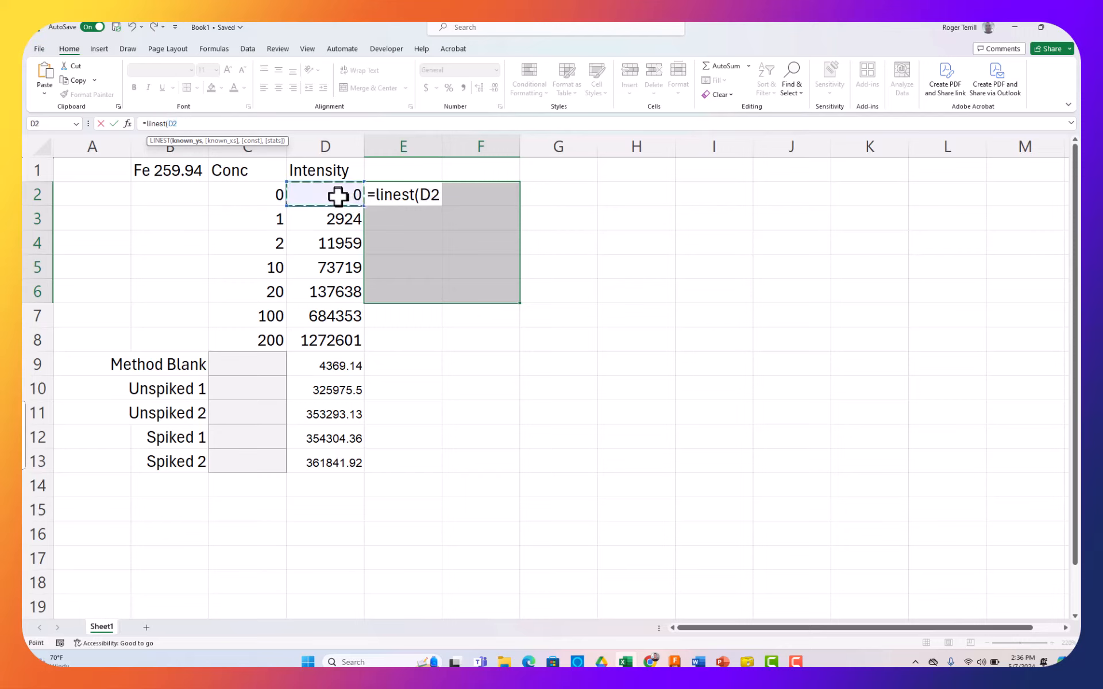
pyautogui.moveTo(338, 197); pyautogui.dragTo(329, 329)
pyautogui.write(',')
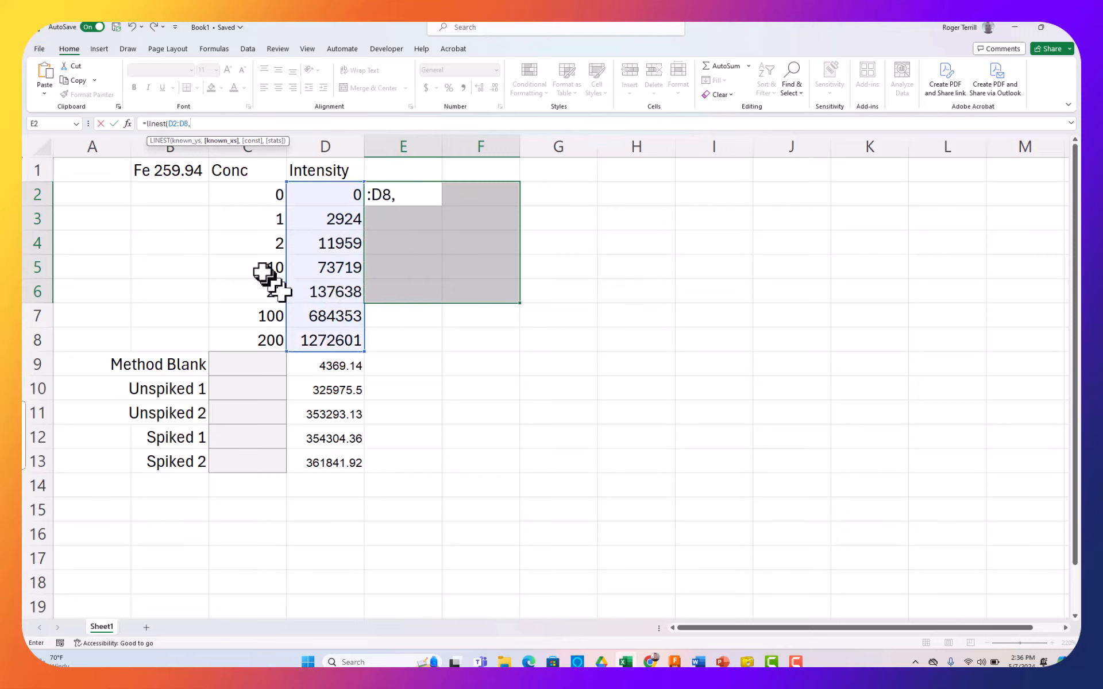
pyautogui.moveTo(247, 194); pyautogui.dragTo(247, 336)
pyautogui.write(',')
pyautogui.write('trey')
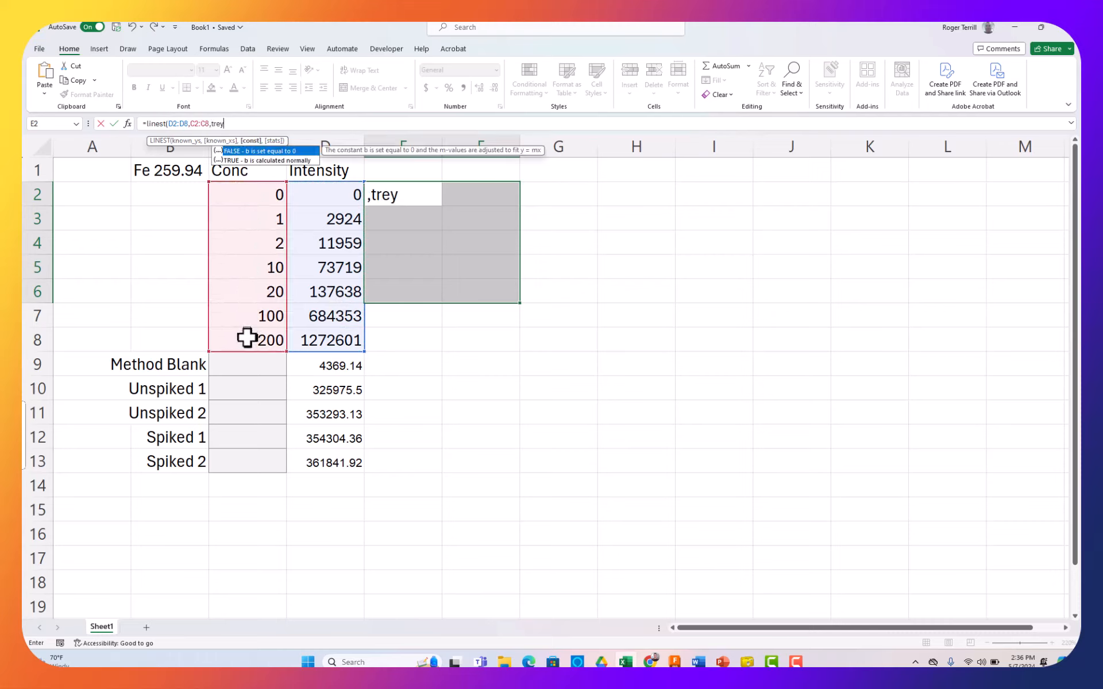
pyautogui.press('BackSpace')
pyautogui.press('BackSpace')
pyautogui.write('ue,true')
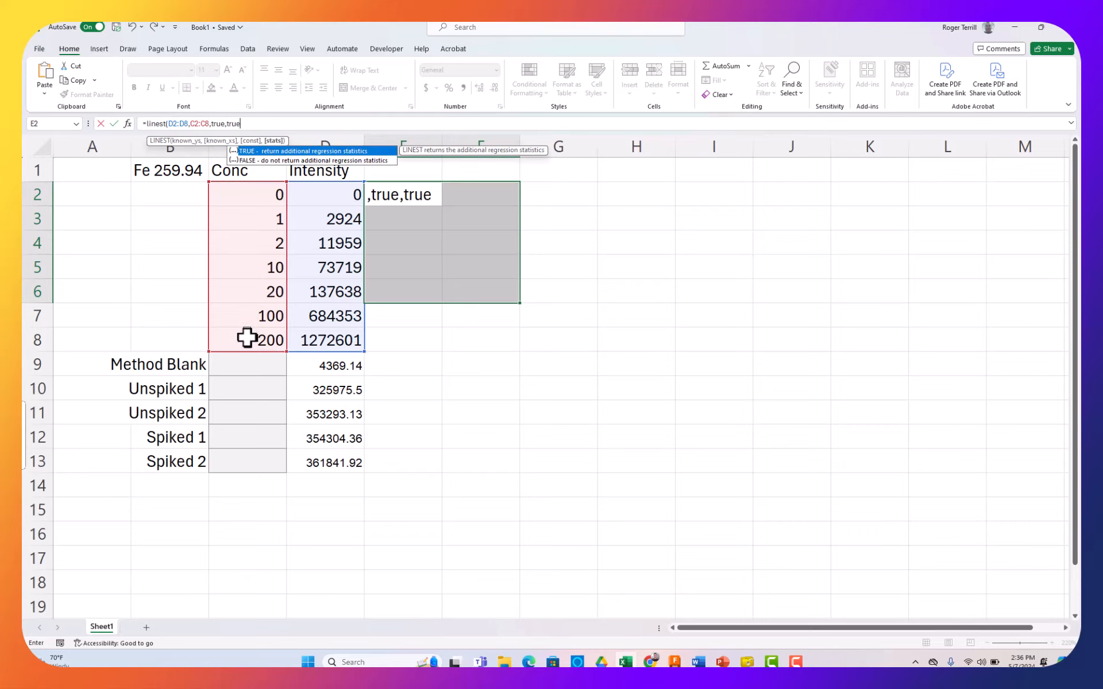
pyautogui.write(')')
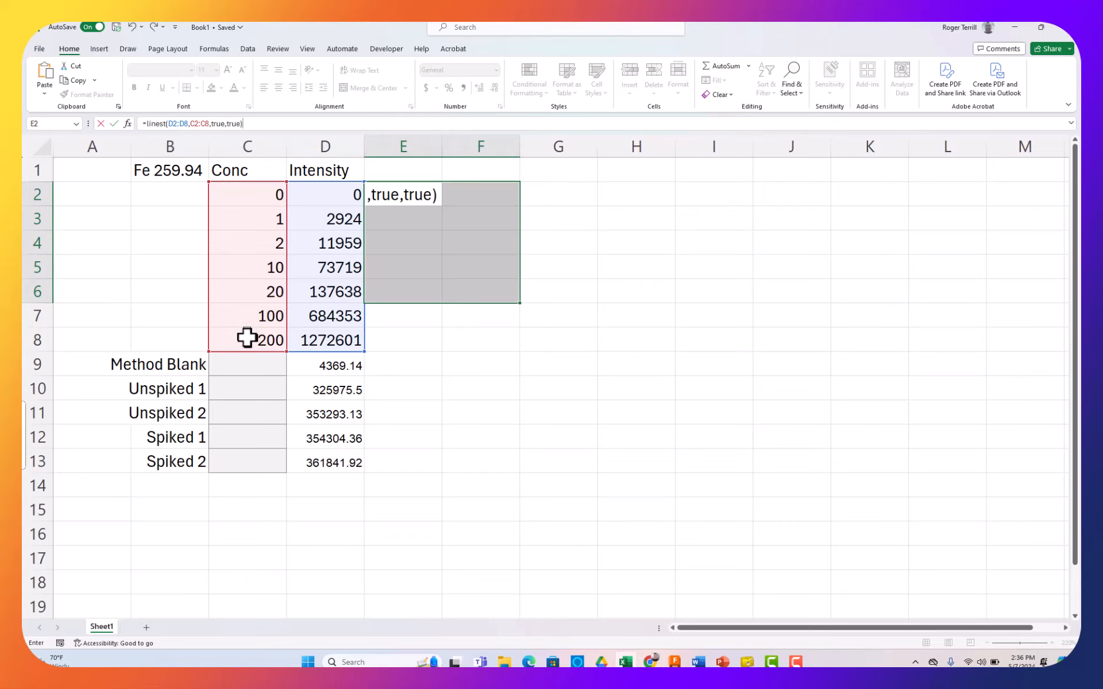
pyautogui.hotkey('ctrl', 'shift', 'Return')
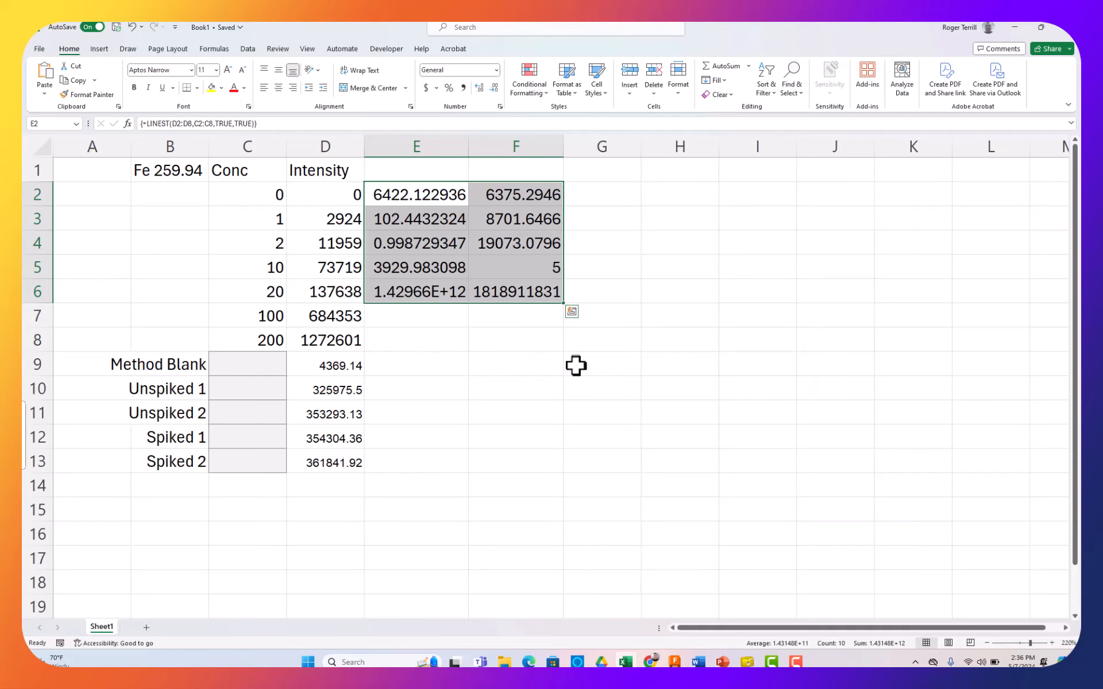
# Add the heading "Intercept" in cell F1 above the second column of regression results
pyautogui.click(522, 190)
pyautogui.click(523, 174)
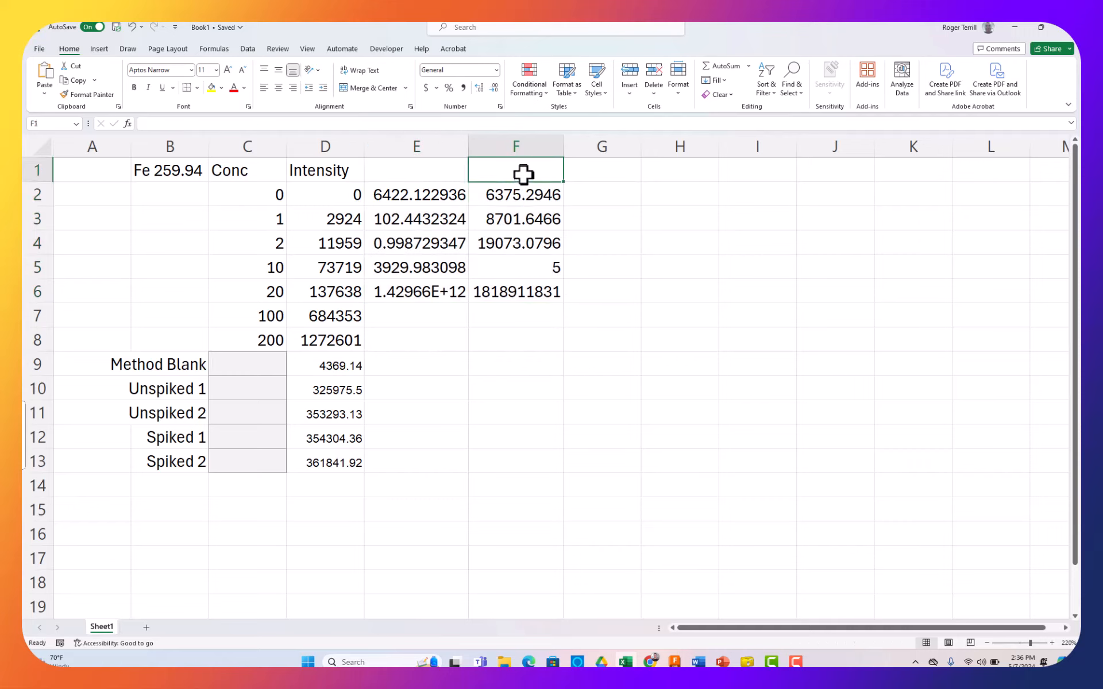
pyautogui.write('Interc')
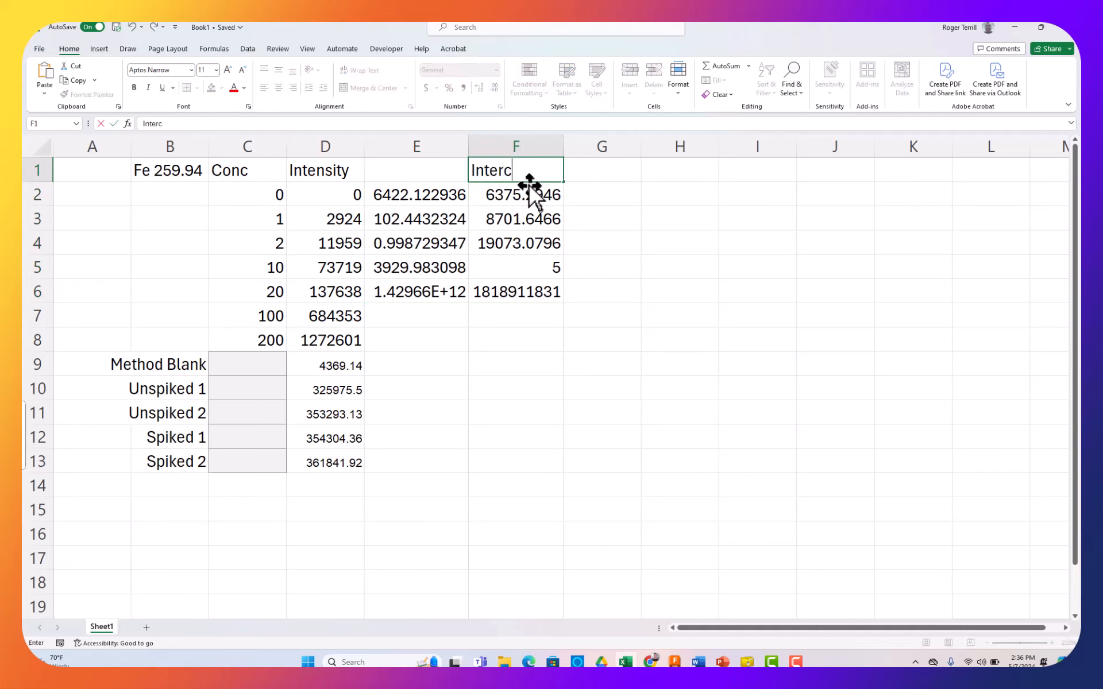
pyautogui.write('ept')
pyautogui.press('Left')
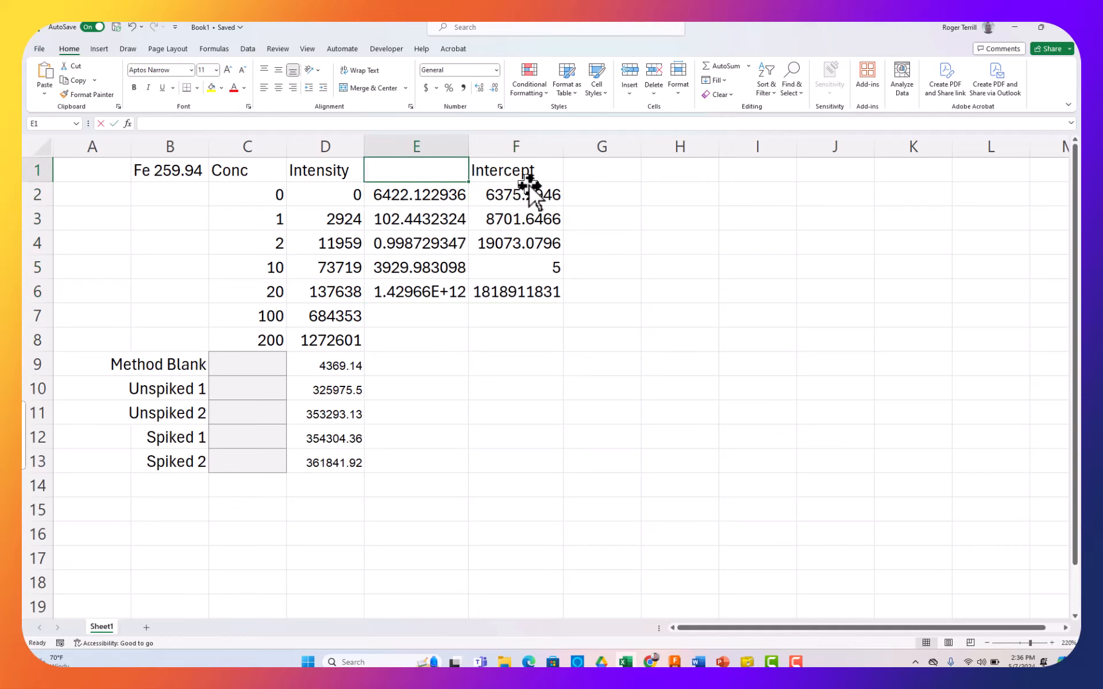
# Add the heading "Slope" in cell E1 above the first column of regression results
pyautogui.write('Slope')
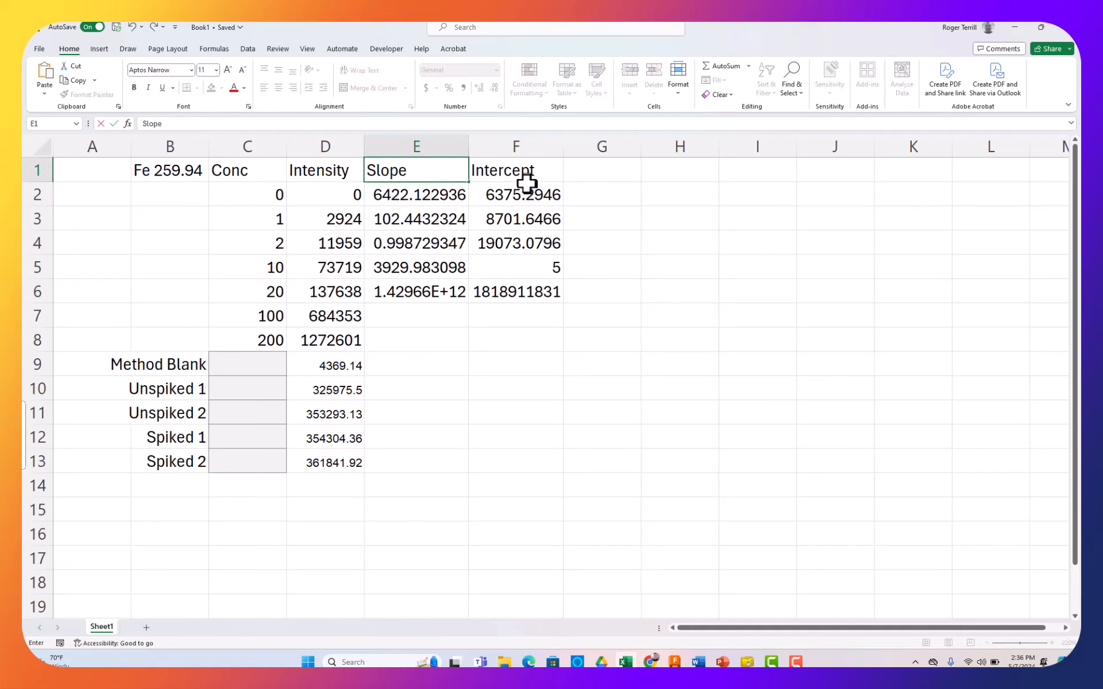
pyautogui.press('Return')
pyautogui.press('Down')
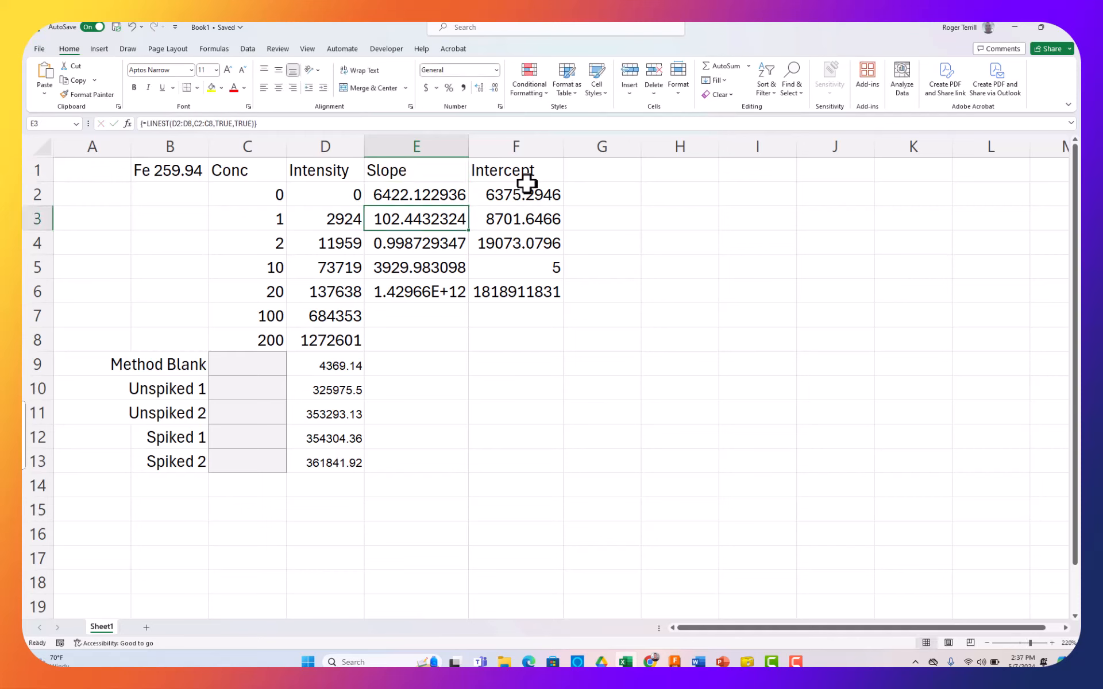
# Format the slope, intercept and their standard errors in cells E2:F3 to one decimal place
pyautogui.hotkey('shift', 'Right')
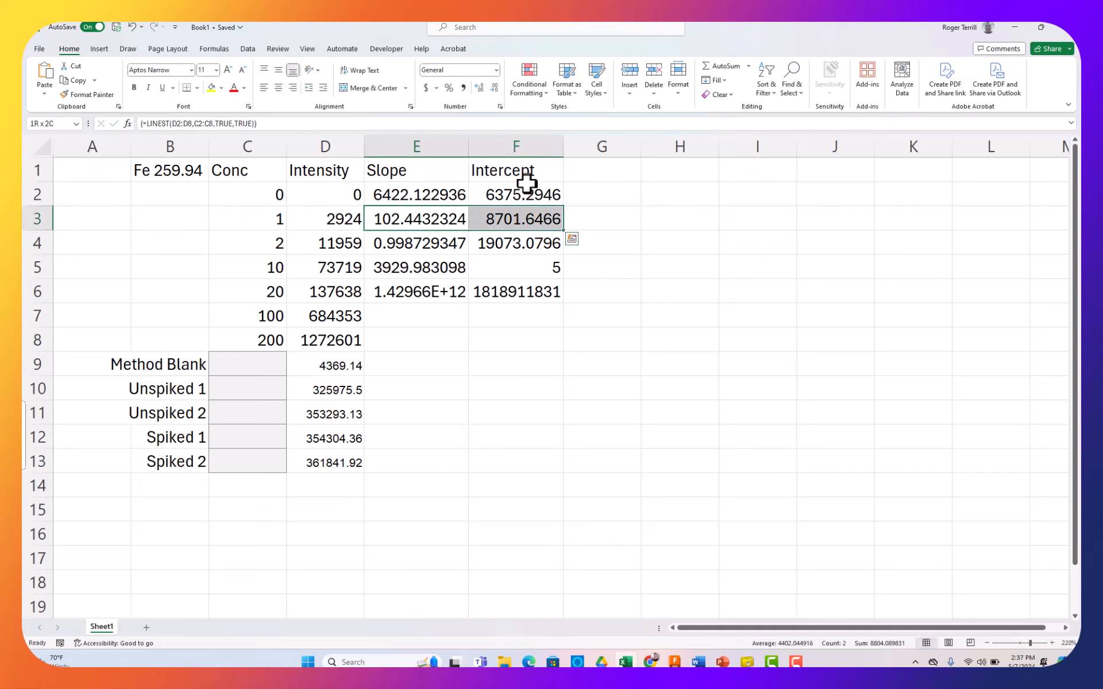
pyautogui.press('Up')
pyautogui.hotkey('shift', 'Down')
pyautogui.hotkey('shift', 'Right')
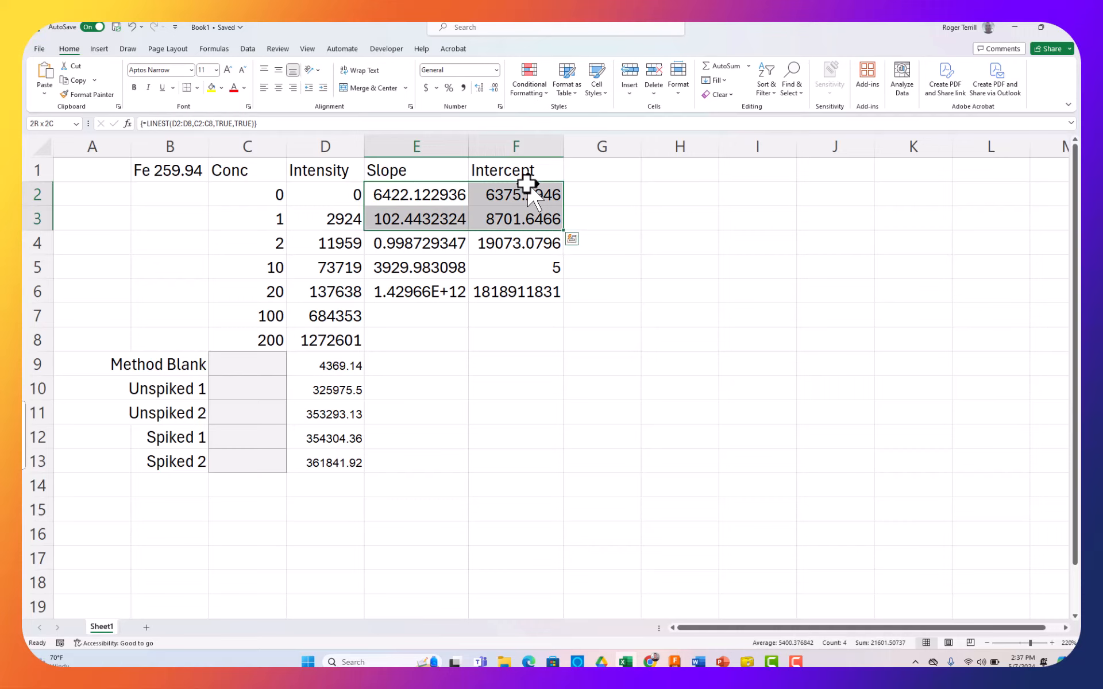
pyautogui.click(494, 86)
pyautogui.click(494, 86)
pyautogui.click(494, 86)
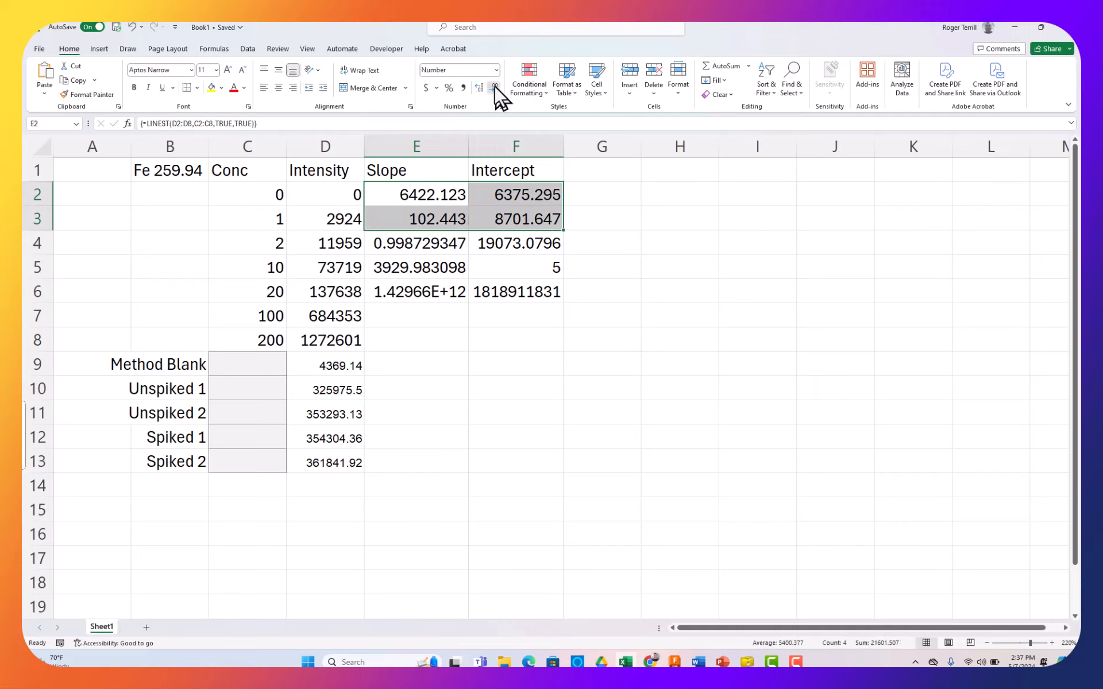
pyautogui.click(494, 87)
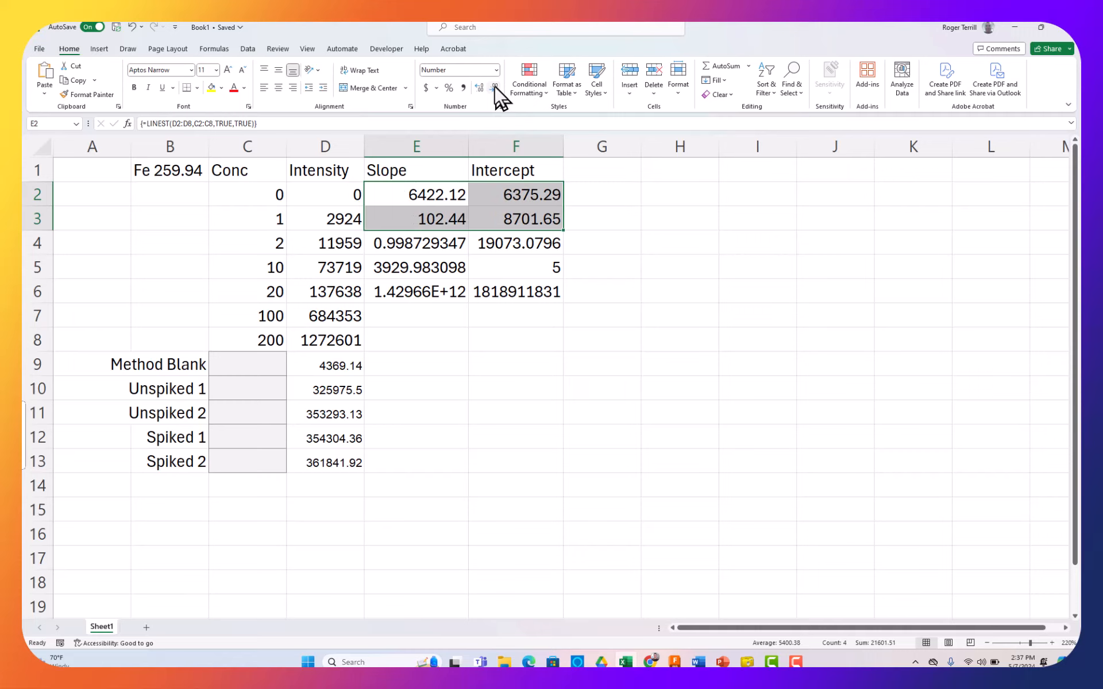
pyautogui.click(494, 86)
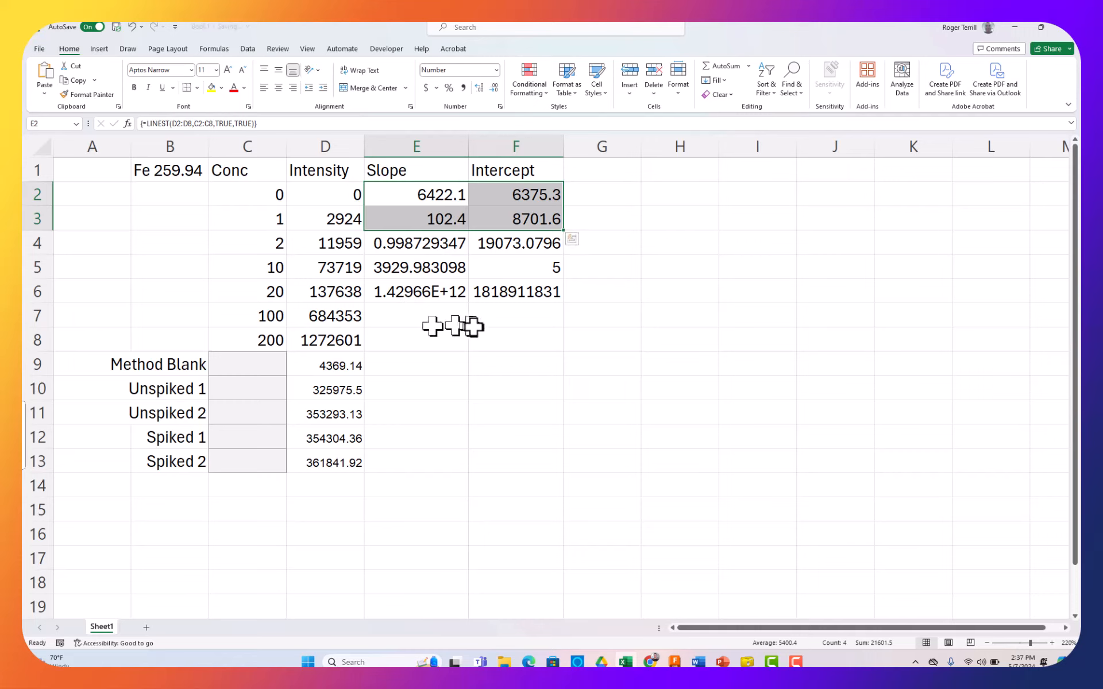
pyautogui.click(504, 345)
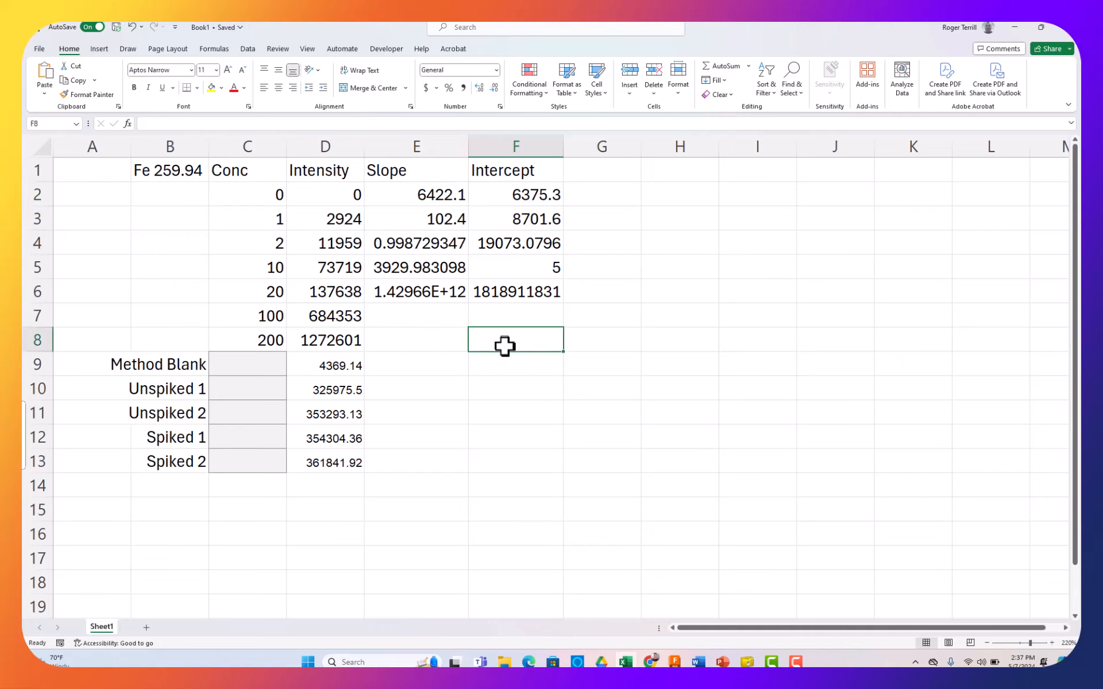
pyautogui.moveTo(505, 345); pyautogui.dragTo(505, 347)
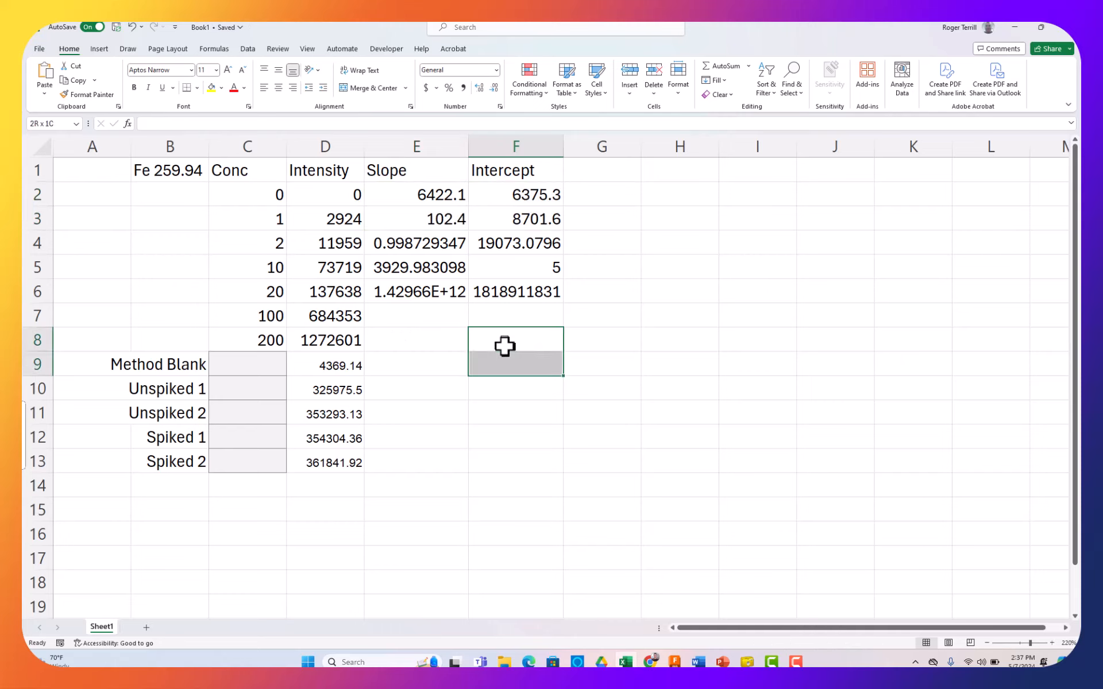
pyautogui.press('Up')
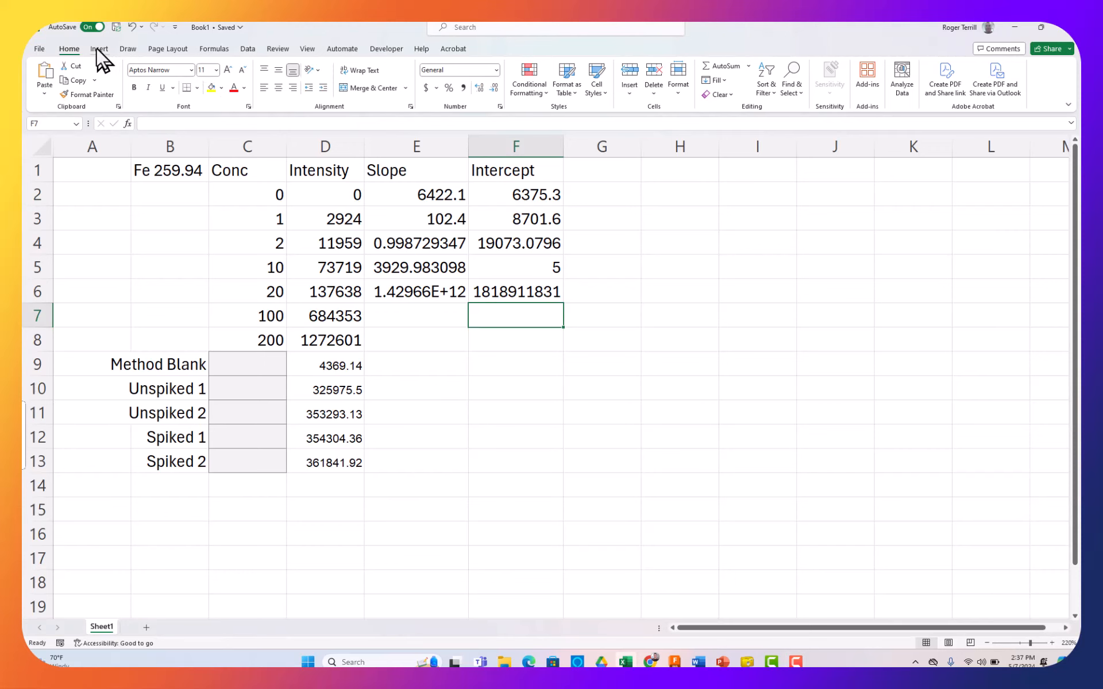
pyautogui.click(97, 48)
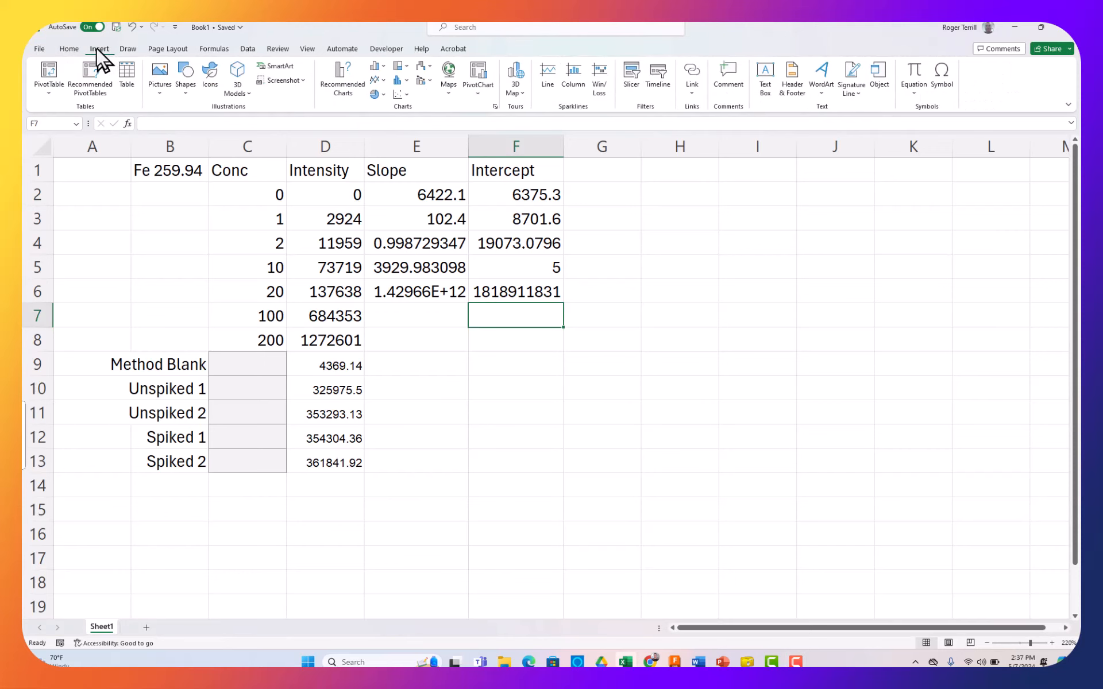
pyautogui.click(402, 94)
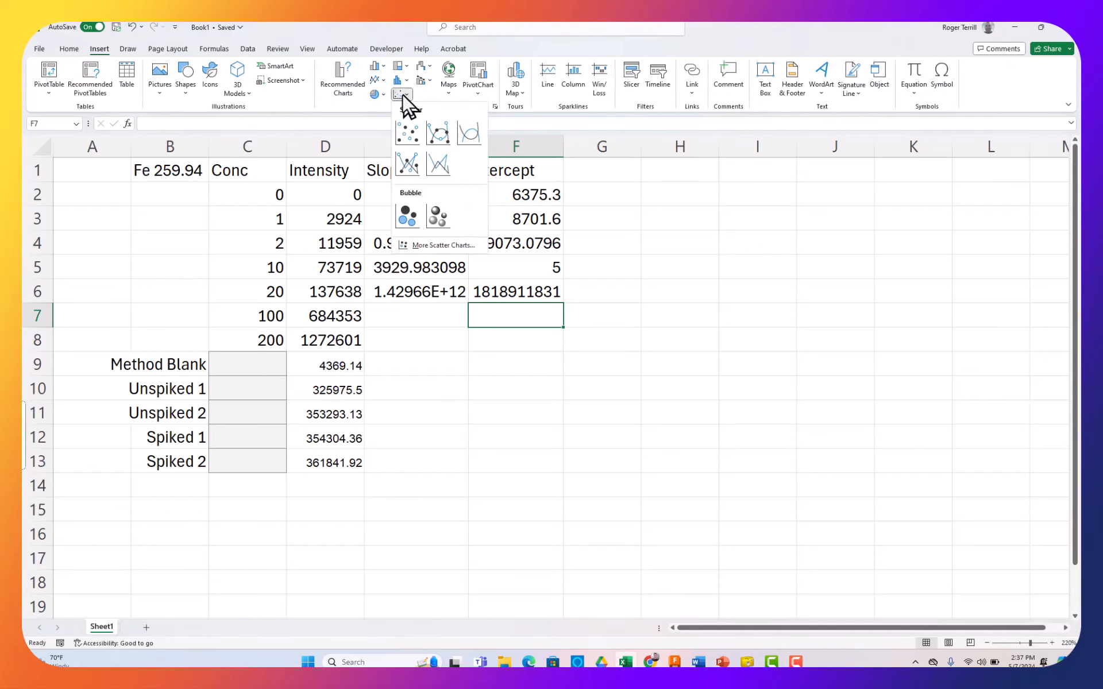
pyautogui.click(440, 165)
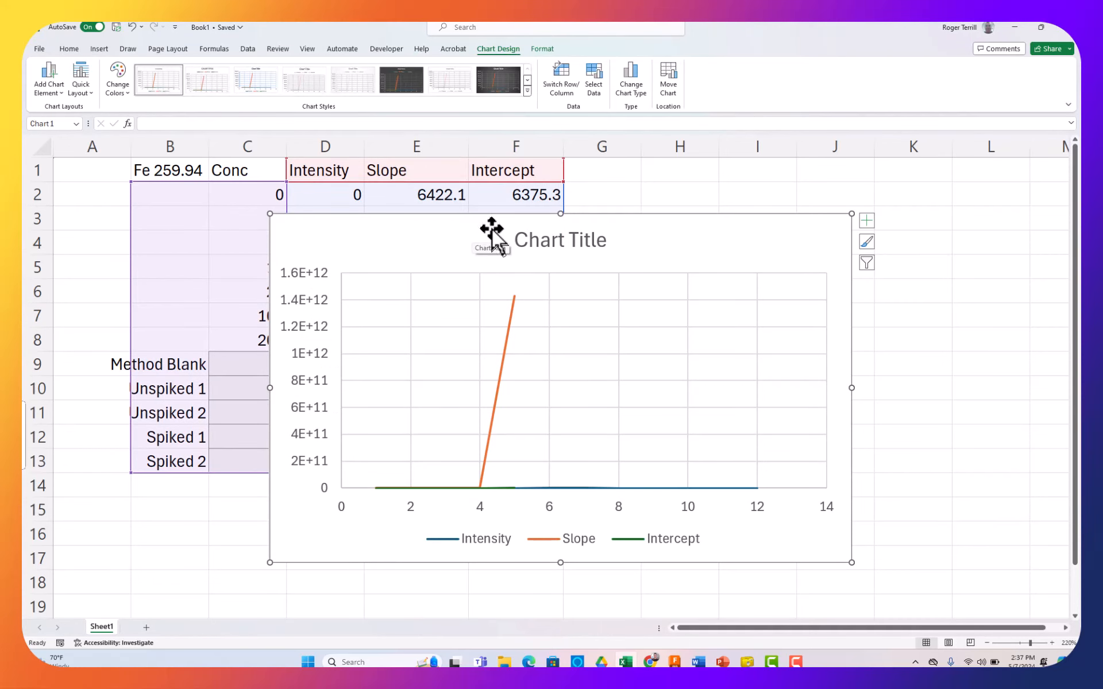
pyautogui.press('Delete')
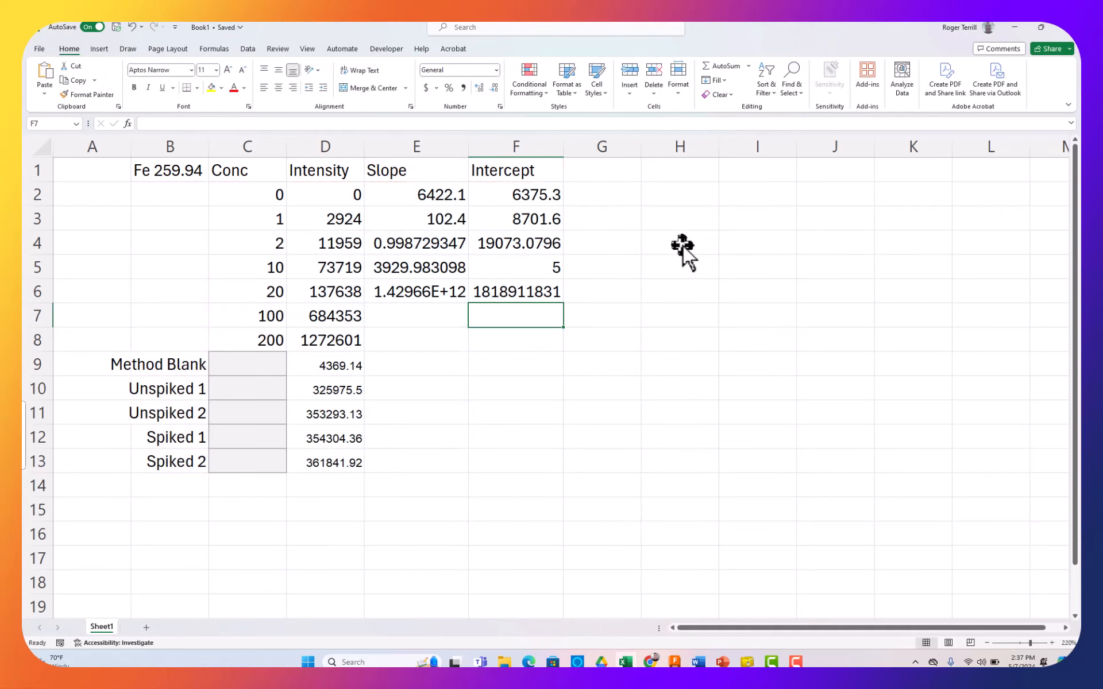
# Insert an empty scatter chart with straight lines and place it below the regression results, clear of the calibration data
pyautogui.click(541, 343)
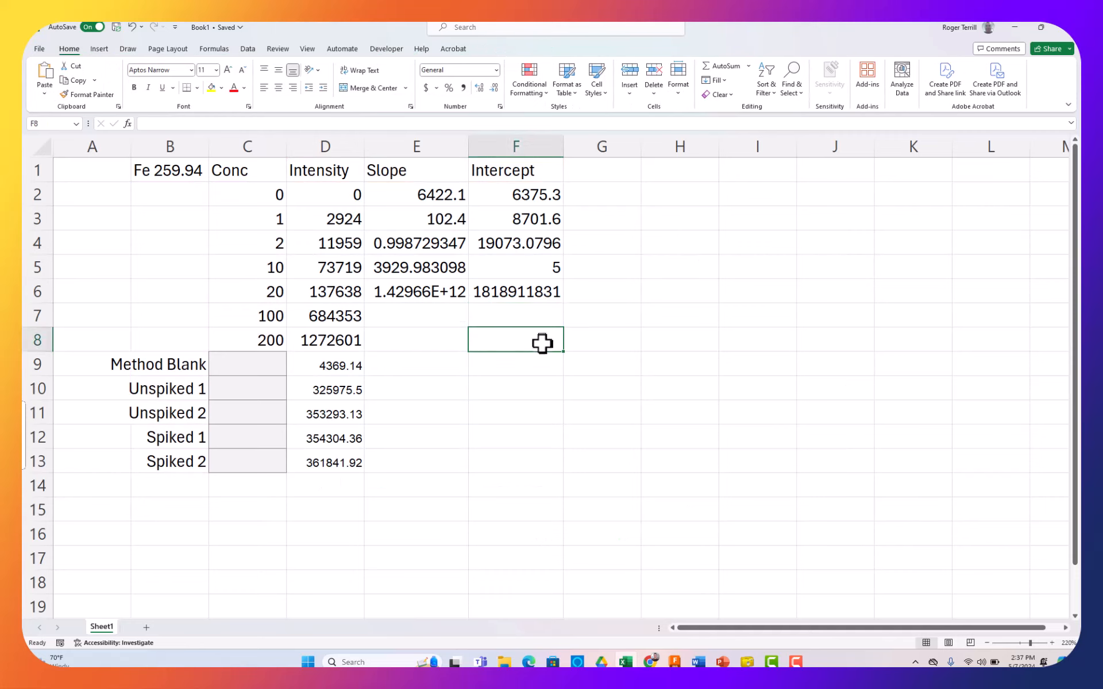
pyautogui.click(103, 49)
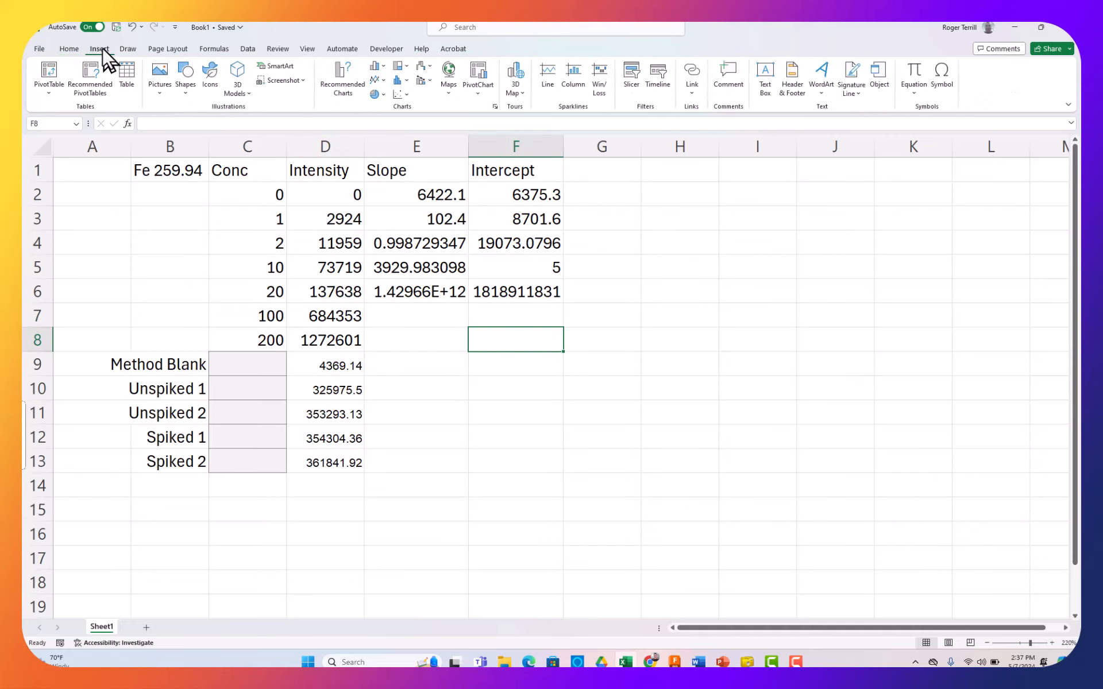
pyautogui.click(402, 94)
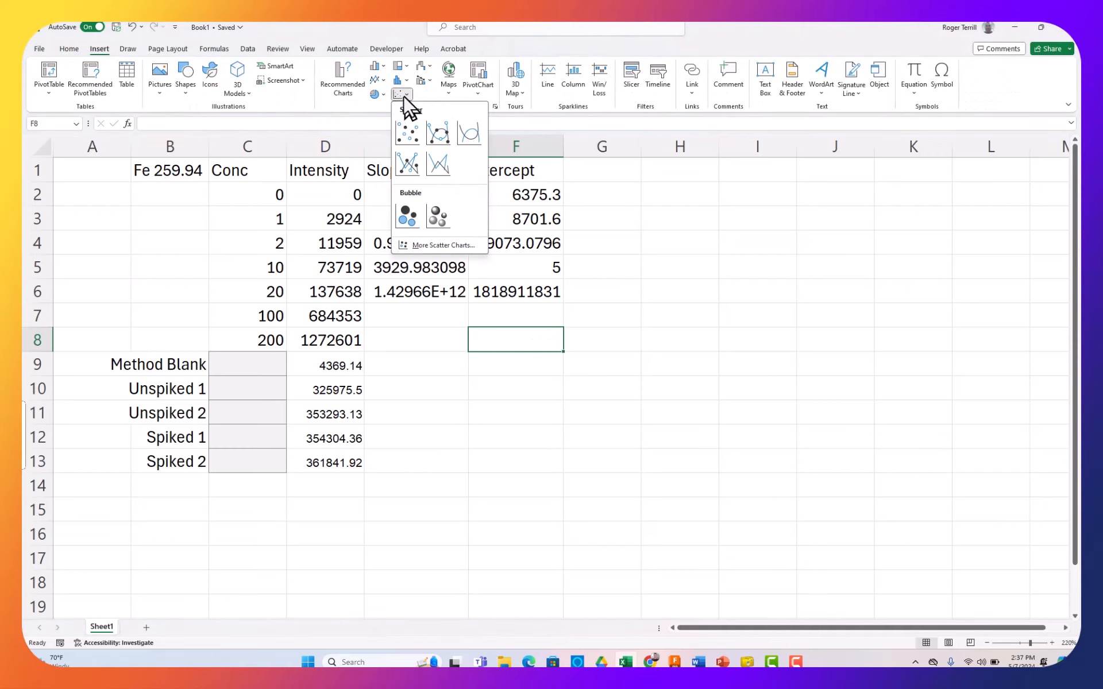
pyautogui.click(437, 163)
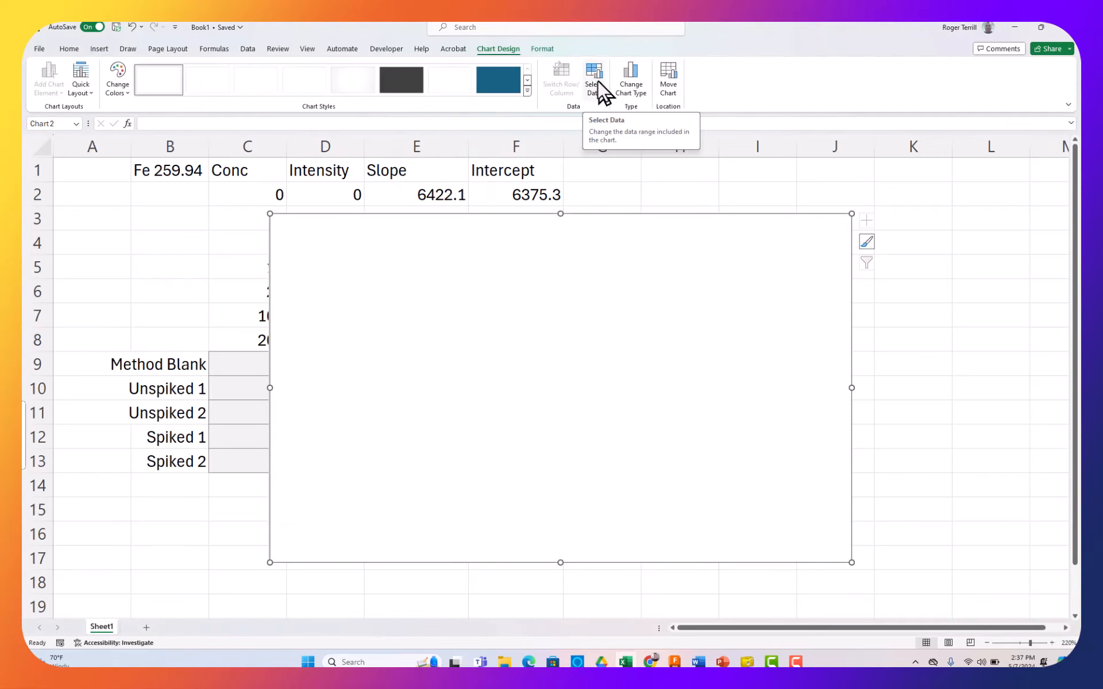
pyautogui.moveTo(515, 253); pyautogui.dragTo(650, 356)
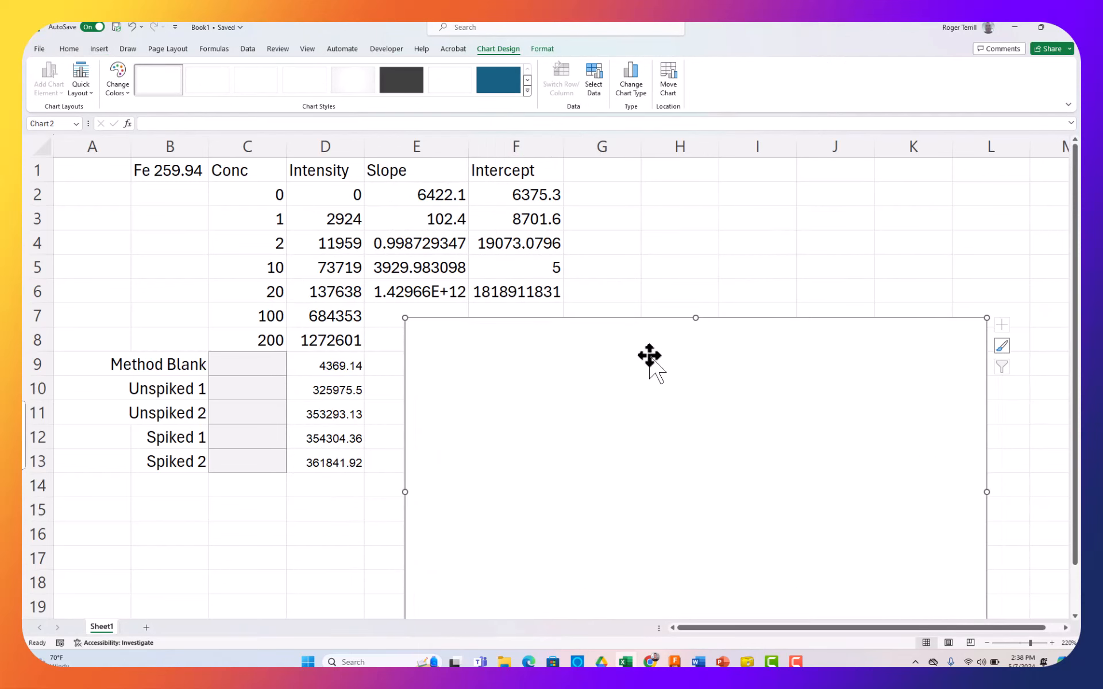
# Add a chart series with the concentrations C2:C8 as X values and the intensities D2:D8 as Y values
pyautogui.click(594, 77)
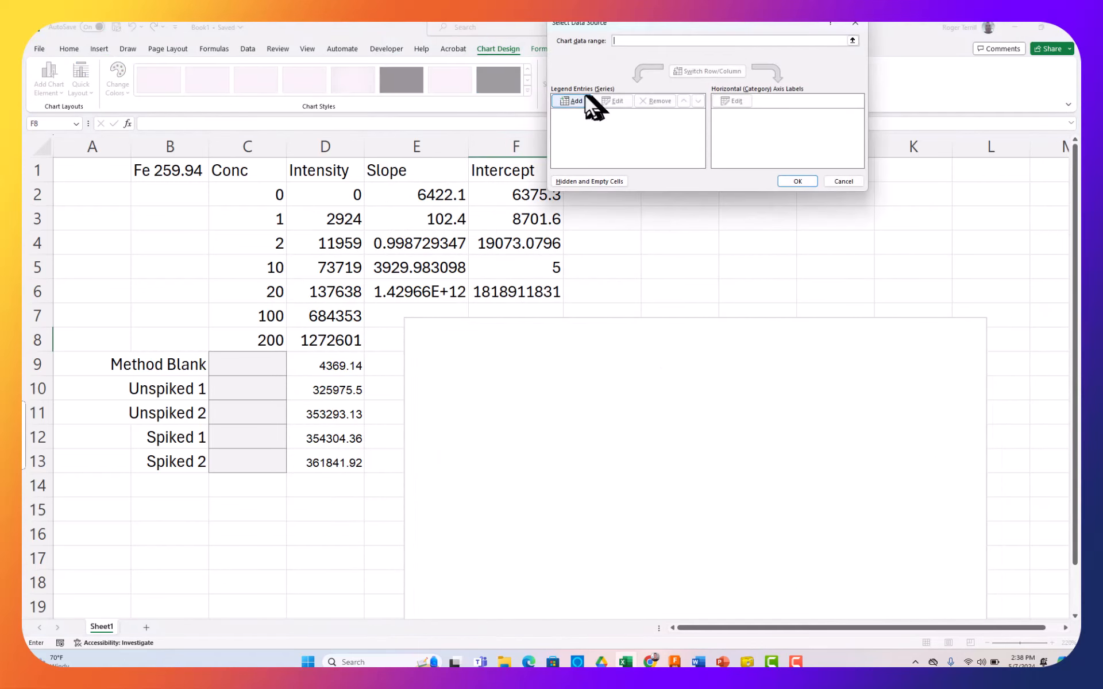
pyautogui.click(584, 96)
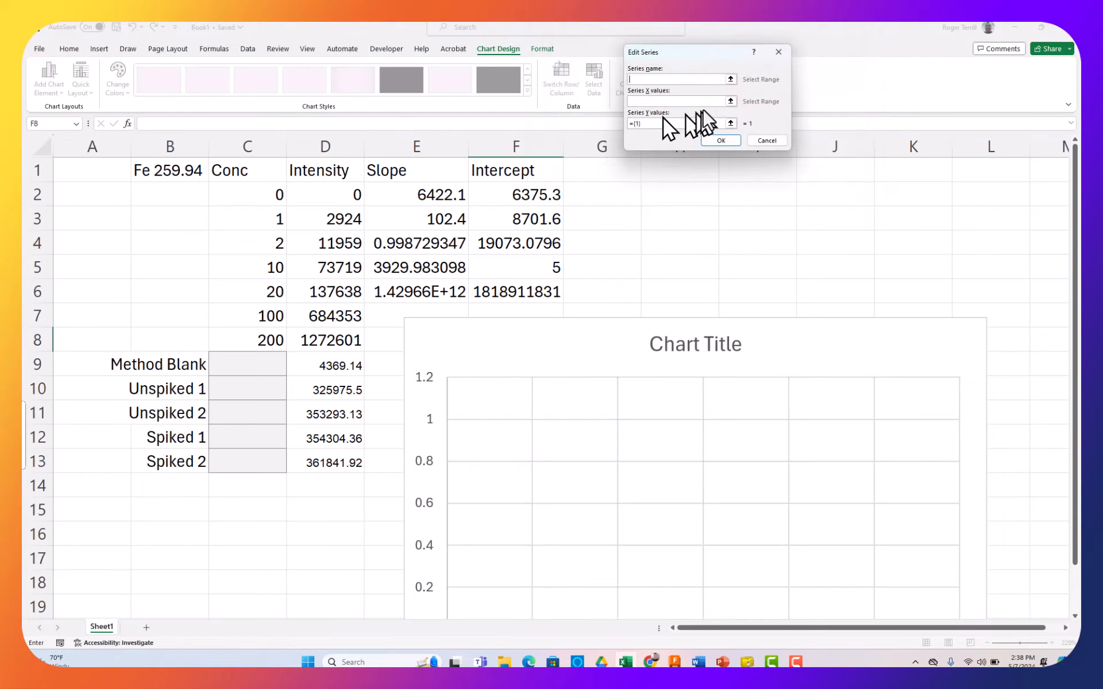
pyautogui.click(731, 101)
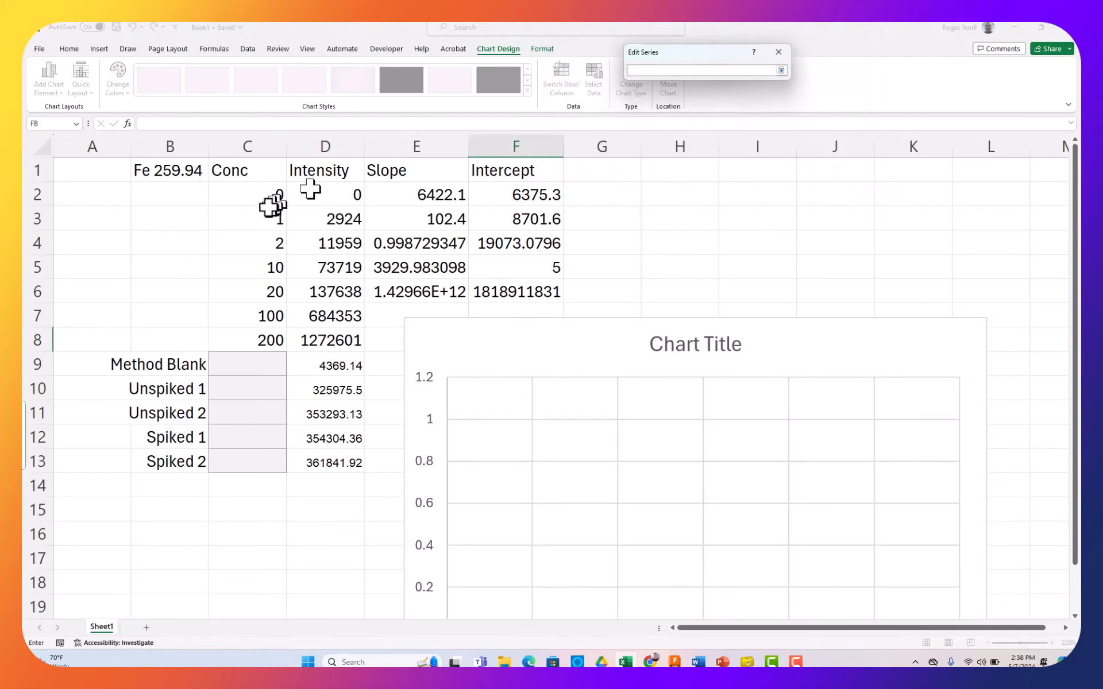
pyautogui.moveTo(263, 202); pyautogui.dragTo(260, 336)
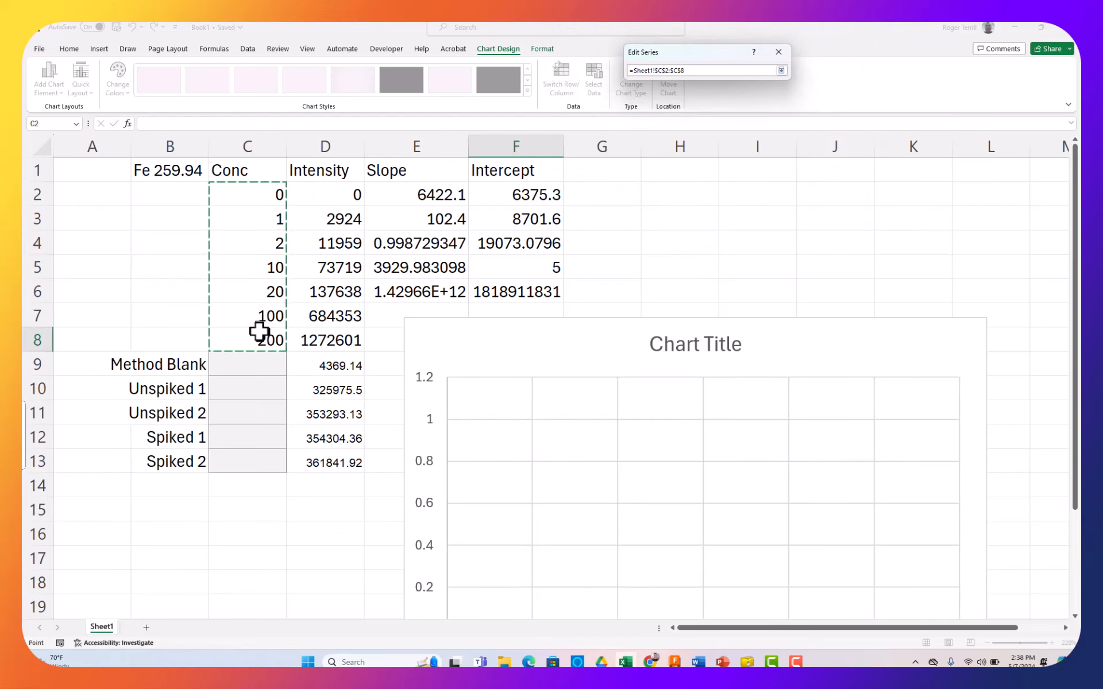
pyautogui.click(782, 70)
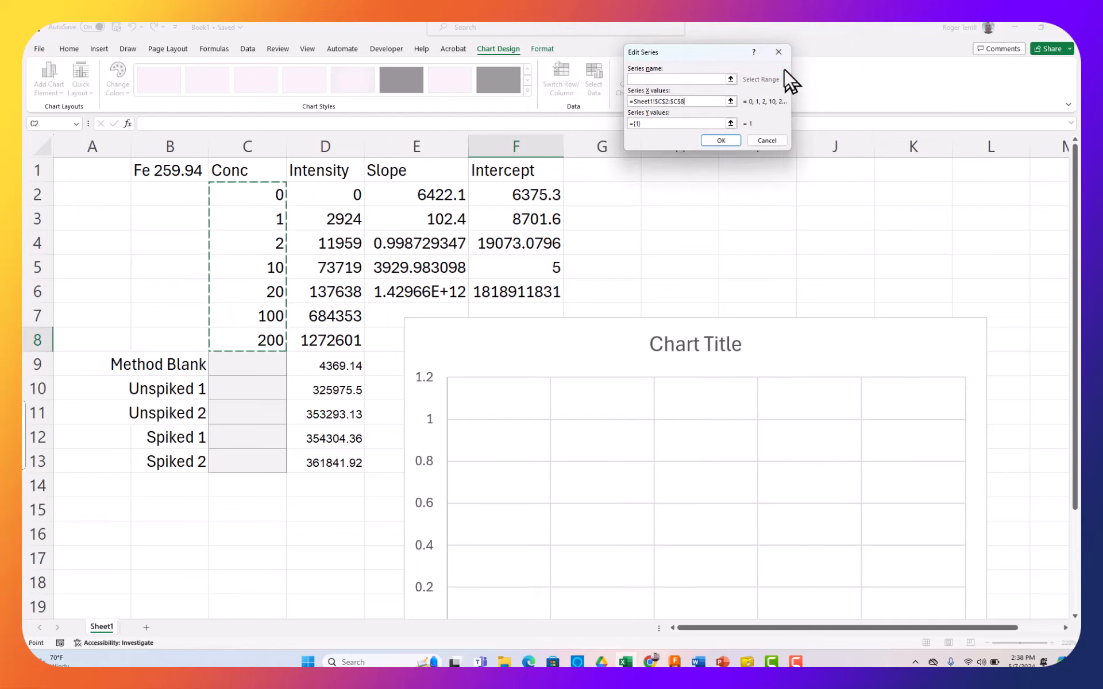
pyautogui.click(730, 120)
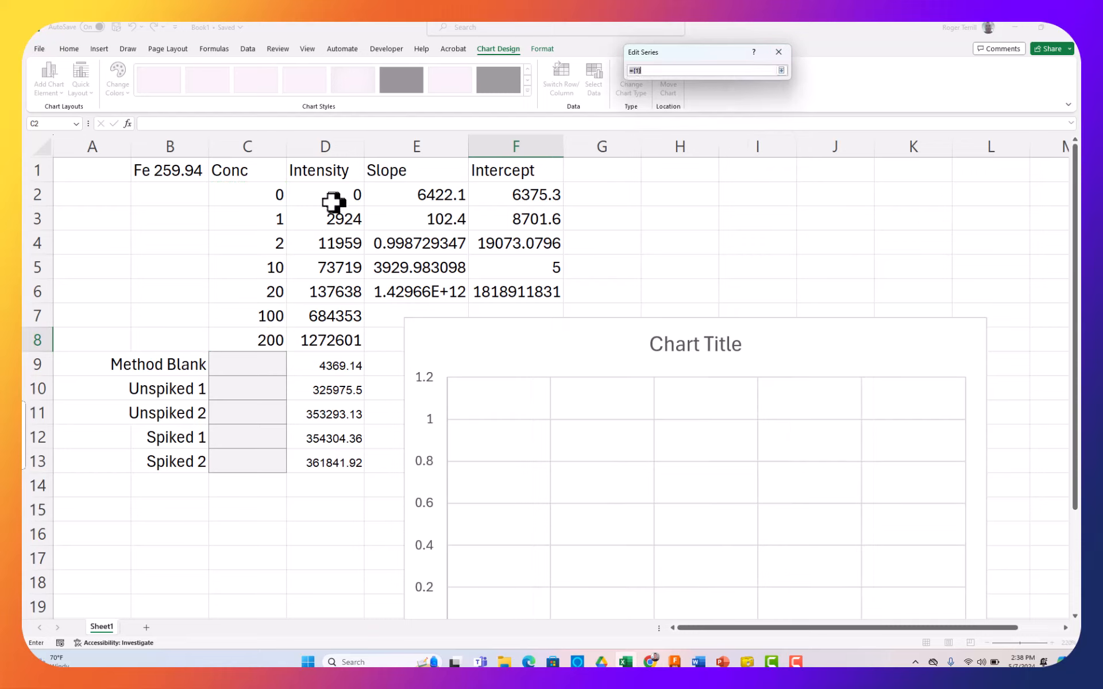
pyautogui.moveTo(333, 199); pyautogui.dragTo(321, 338)
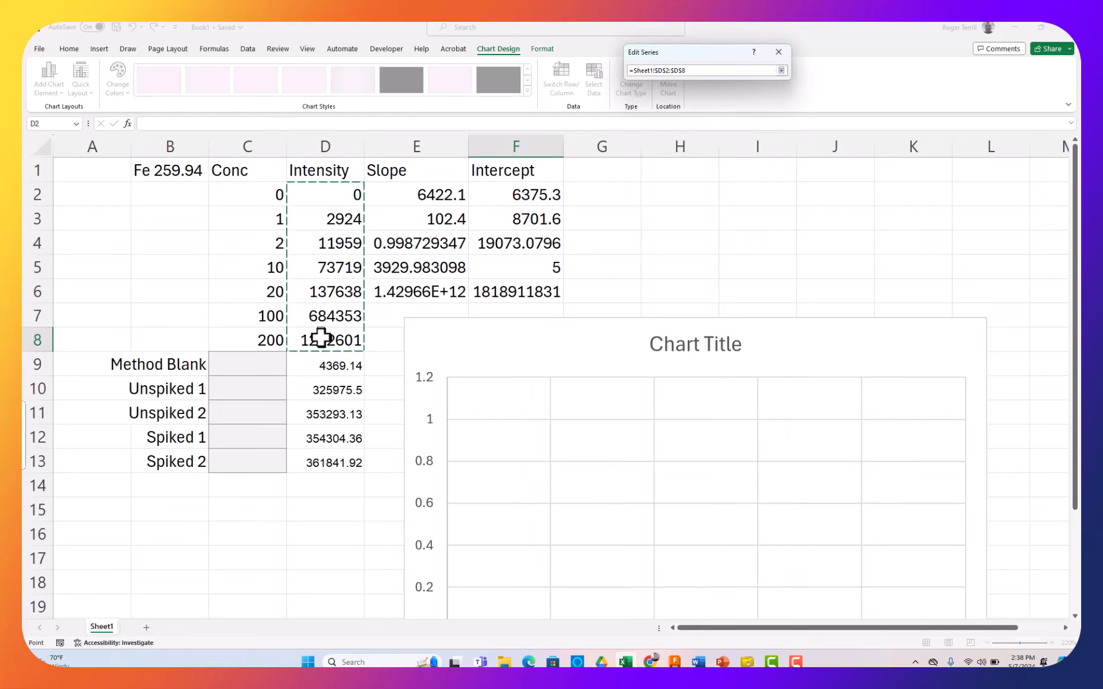
pyautogui.click(782, 70)
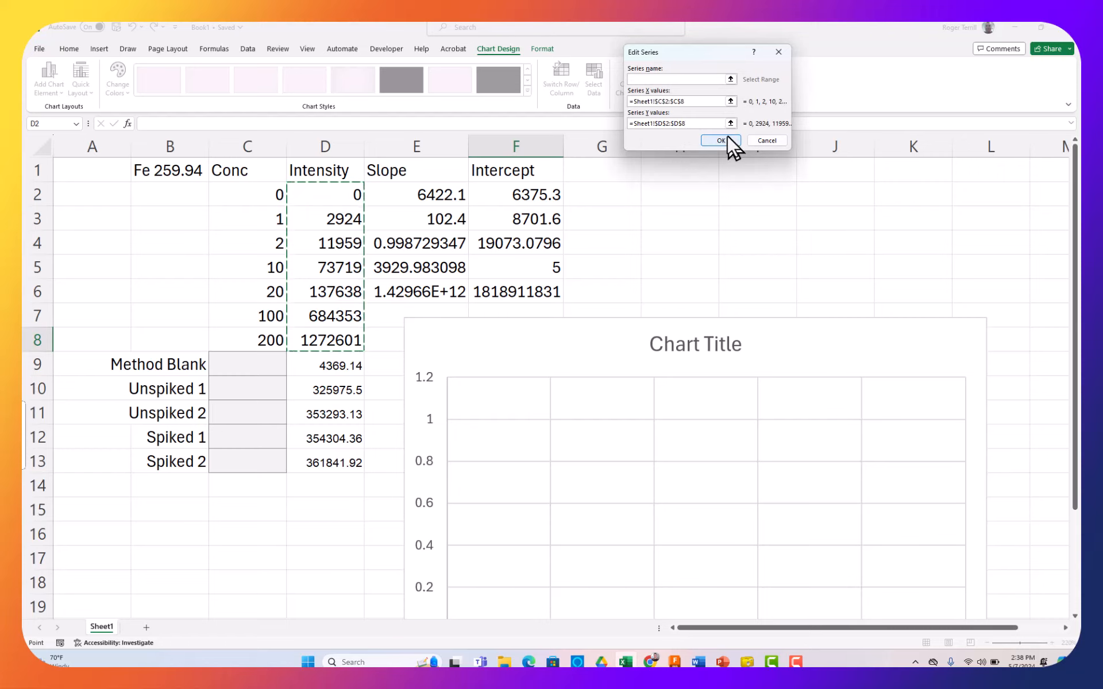
# Take the series name from cell B1 (Fe 259.94) and accept the chart's data source
pyautogui.click(712, 80)
pyautogui.click(731, 79)
pyautogui.click(167, 172)
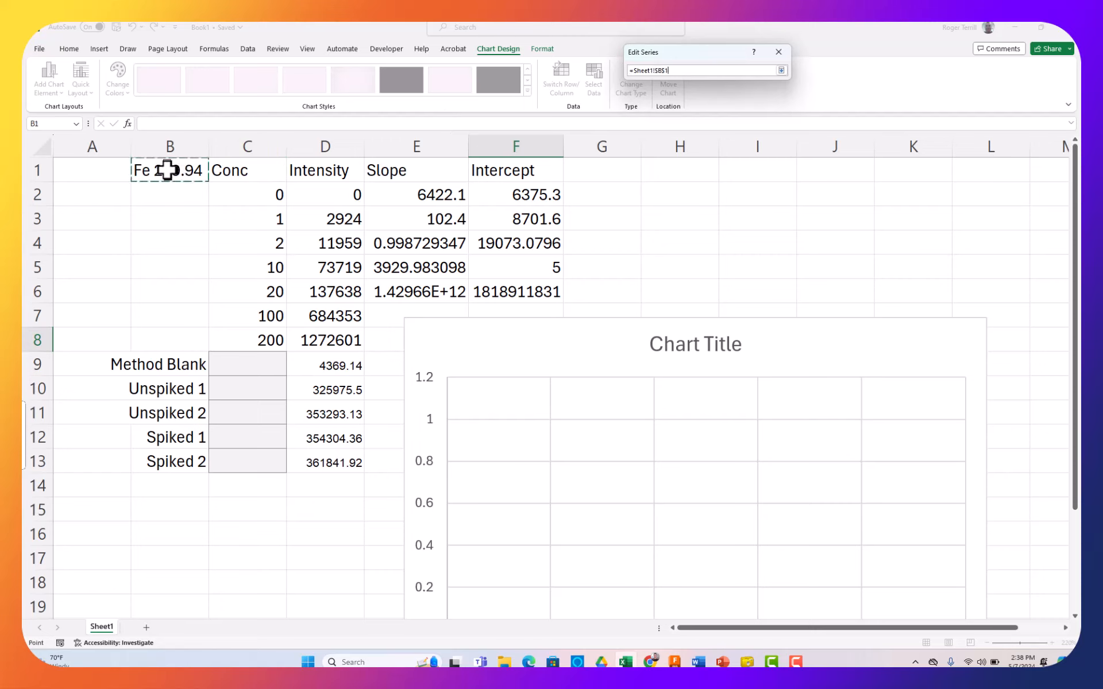
pyautogui.click(782, 70)
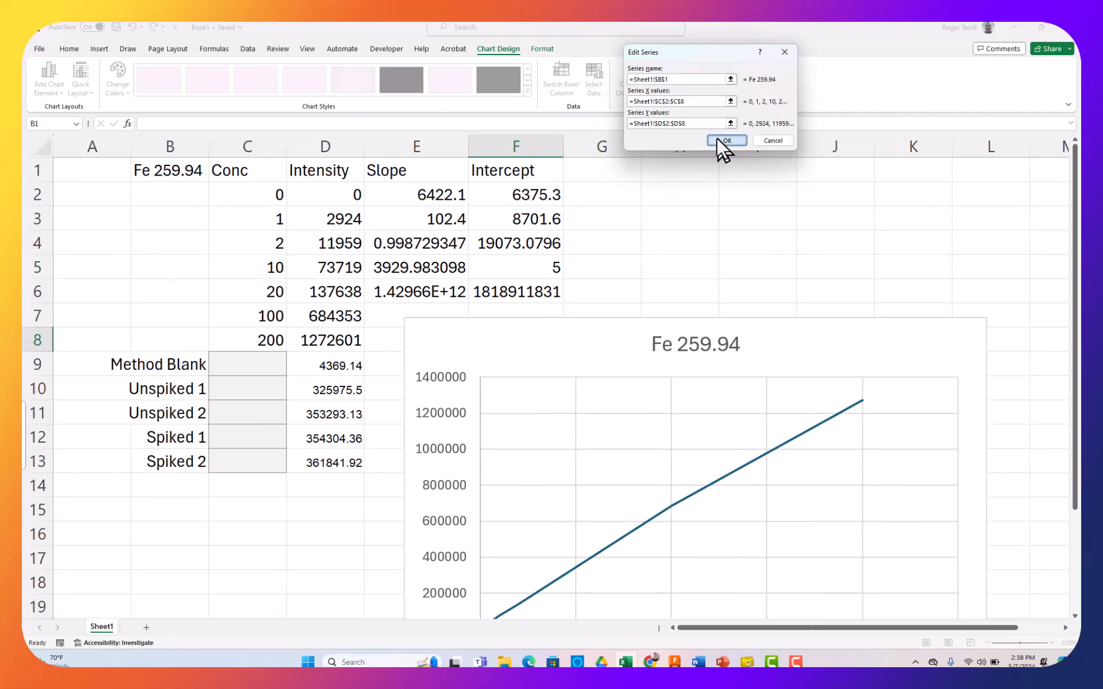
pyautogui.click(726, 141)
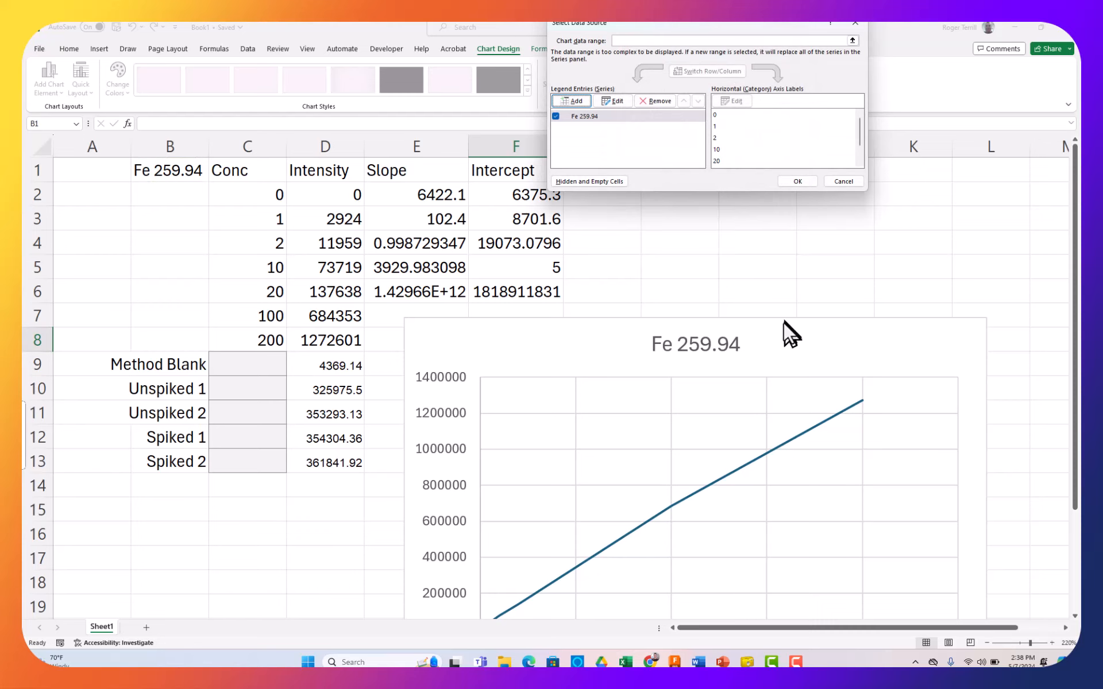
pyautogui.click(798, 181)
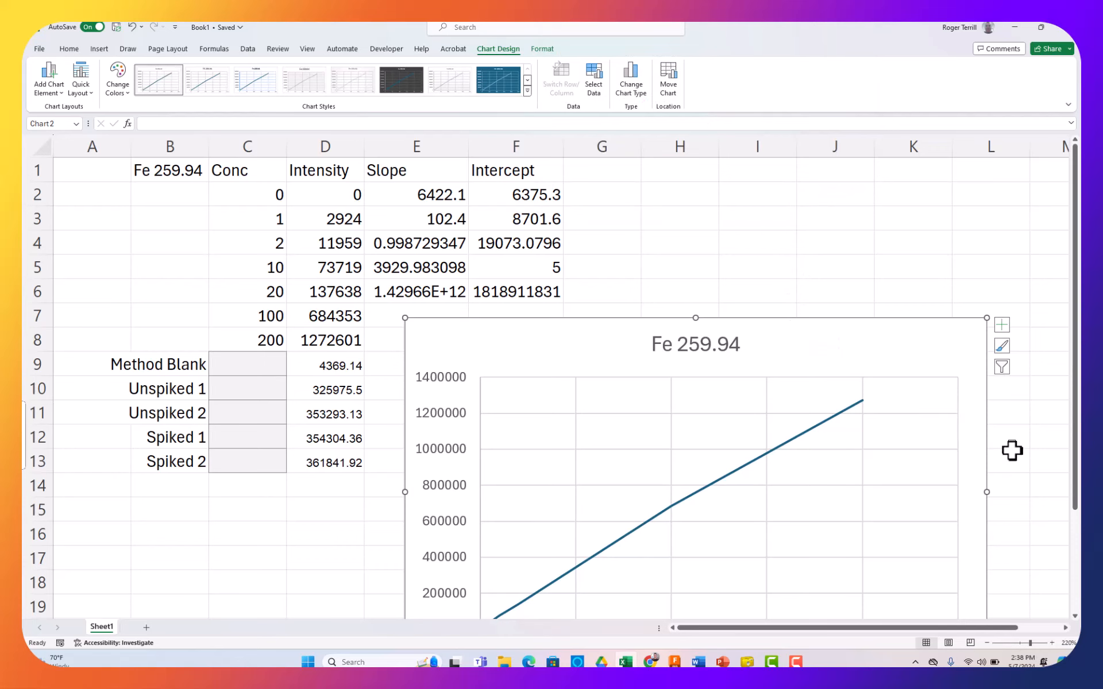
# Shrink the Fe 259.94 chart to span roughly columns E to I and rows 7 to 15, leaving it deselected
pyautogui.scroll(-2, 1012, 451)
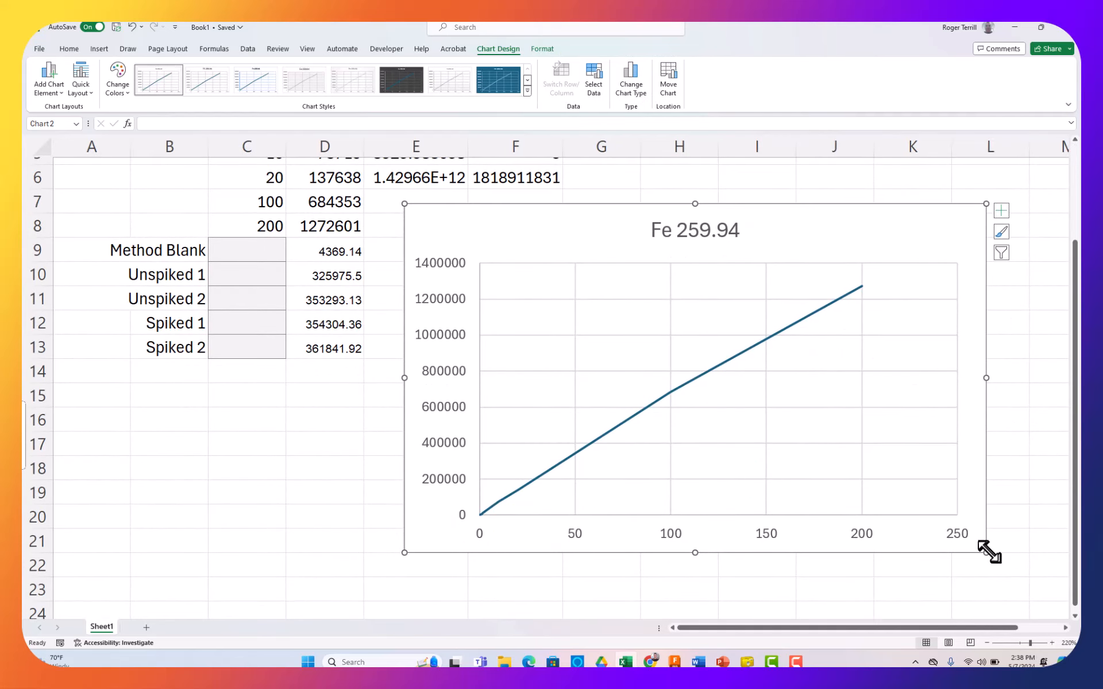
pyautogui.moveTo(987, 551); pyautogui.dragTo(778, 407)
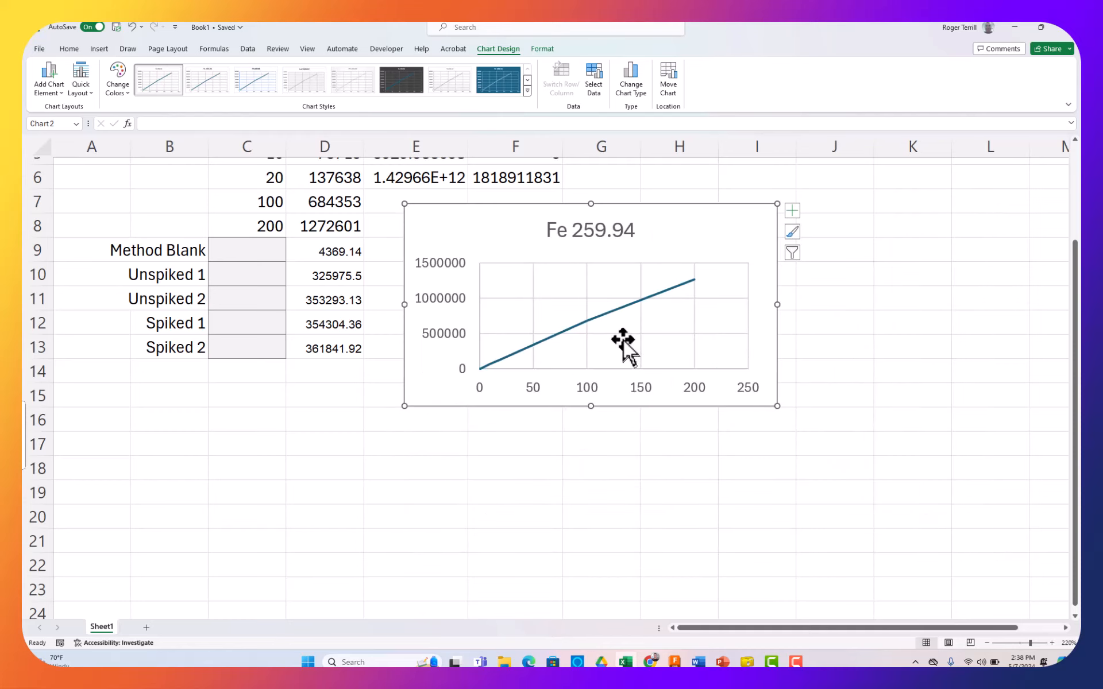
pyautogui.click(616, 311)
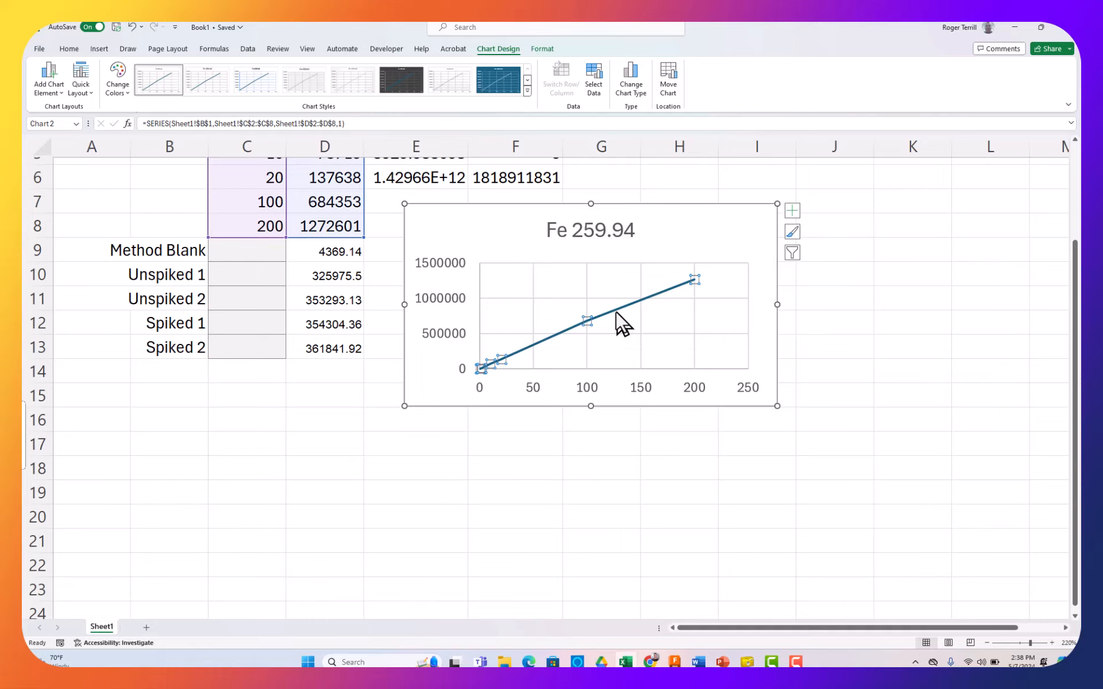
pyautogui.click(365, 507)
pyautogui.scroll(2, 365, 506)
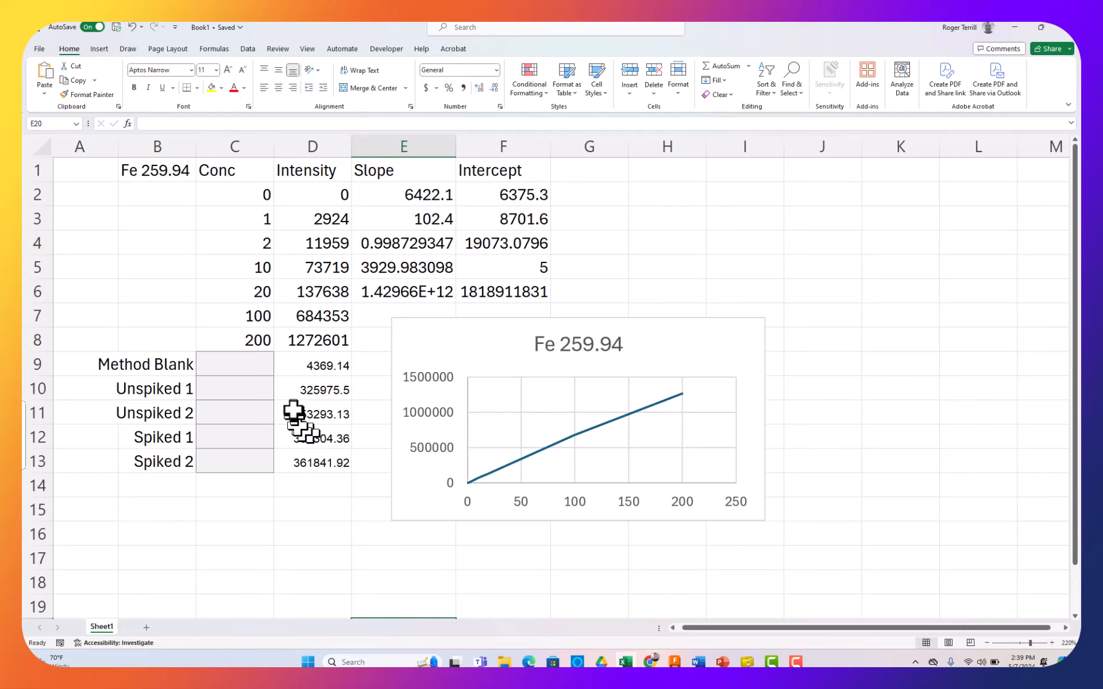
# Calculate the Method Blank concentration in C9 with =(D9-$F$2)/$E$2, keeping the intercept and slope references absolute
pyautogui.rightClick(250, 363)
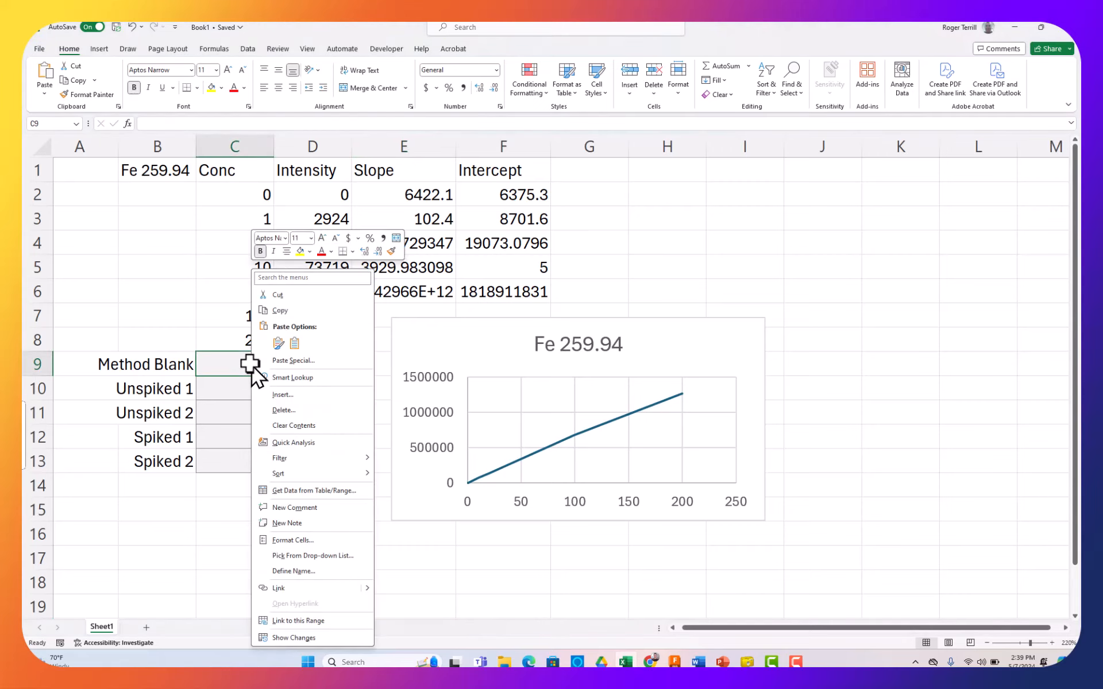
pyautogui.click(250, 364)
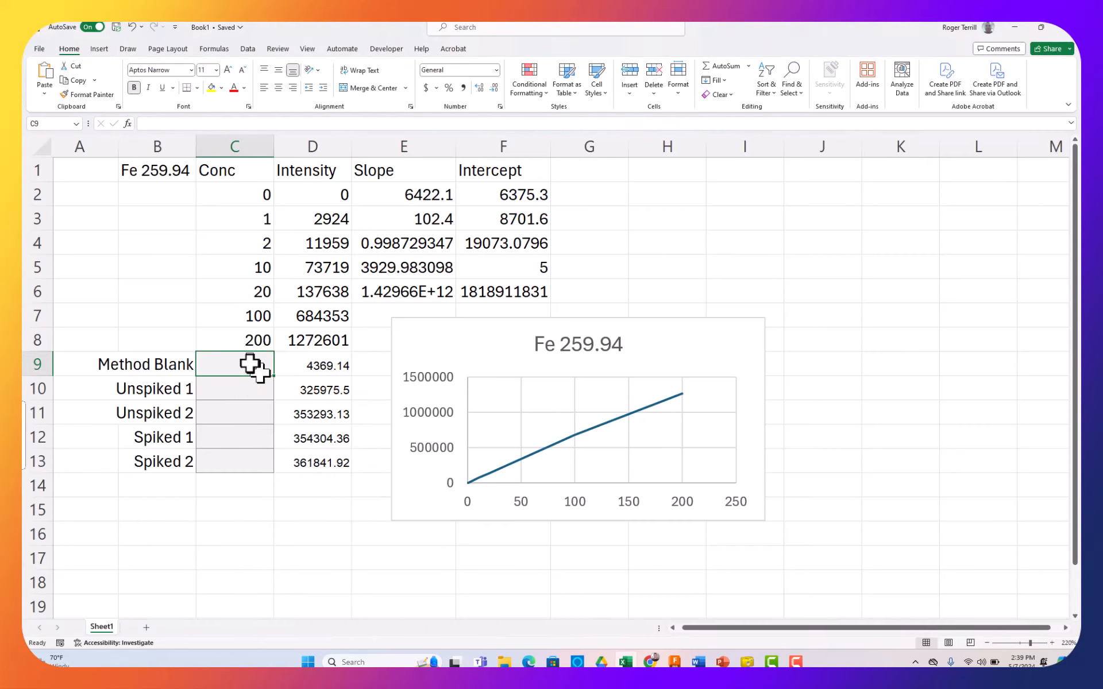
pyautogui.write('=')
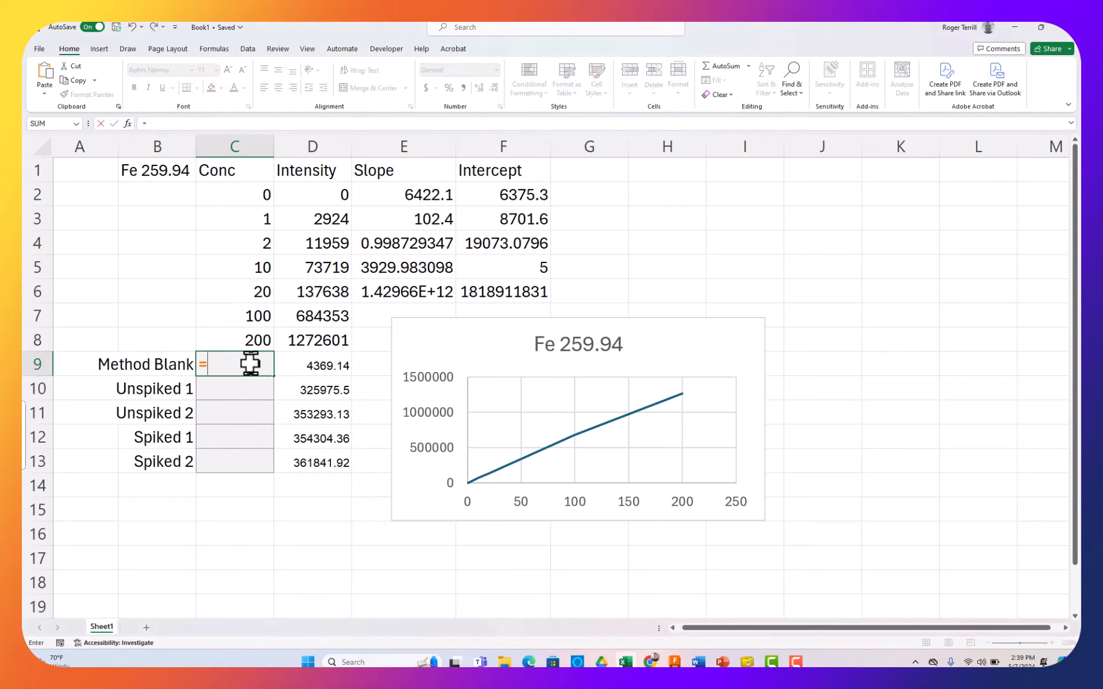
pyautogui.write('(')
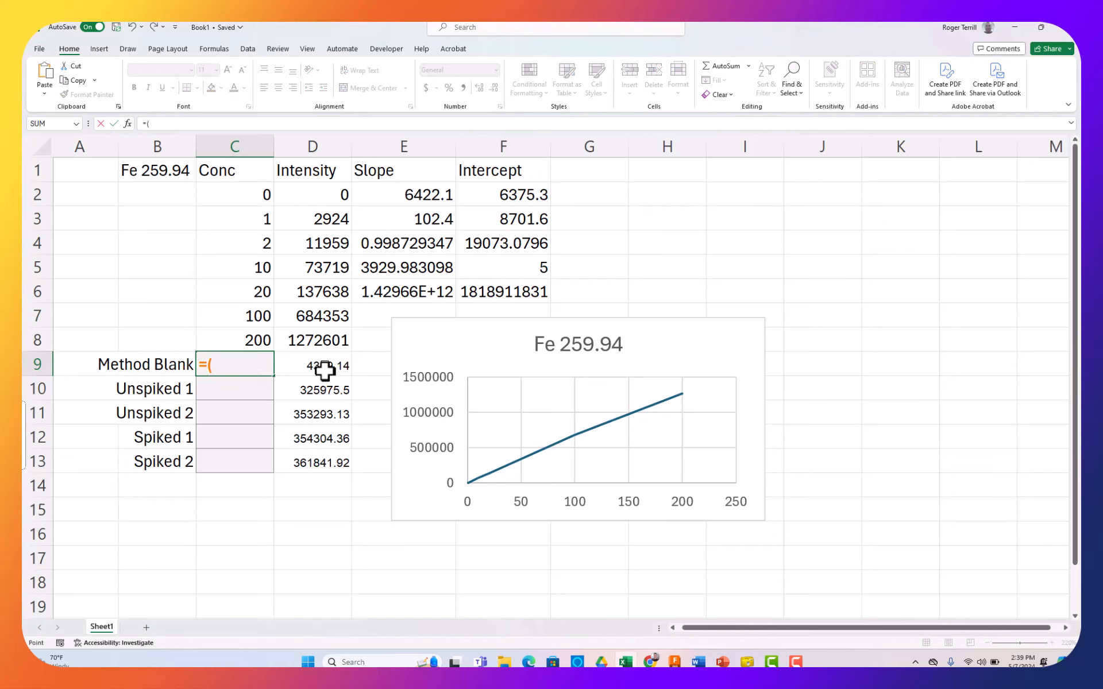
pyautogui.click(324, 371)
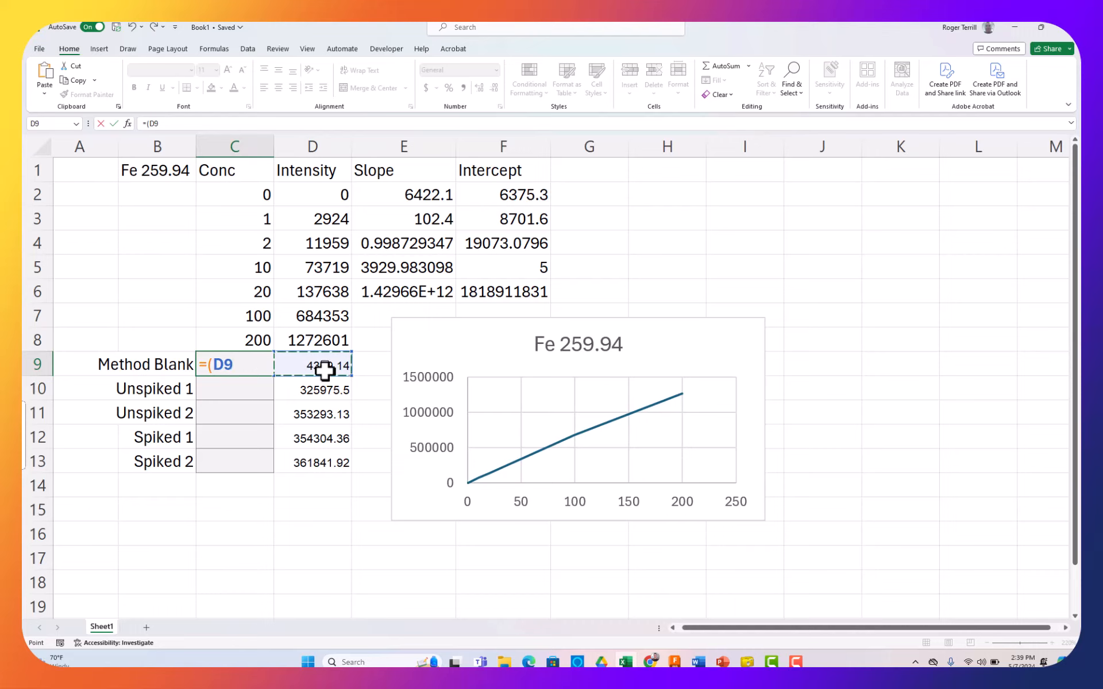
pyautogui.write('-')
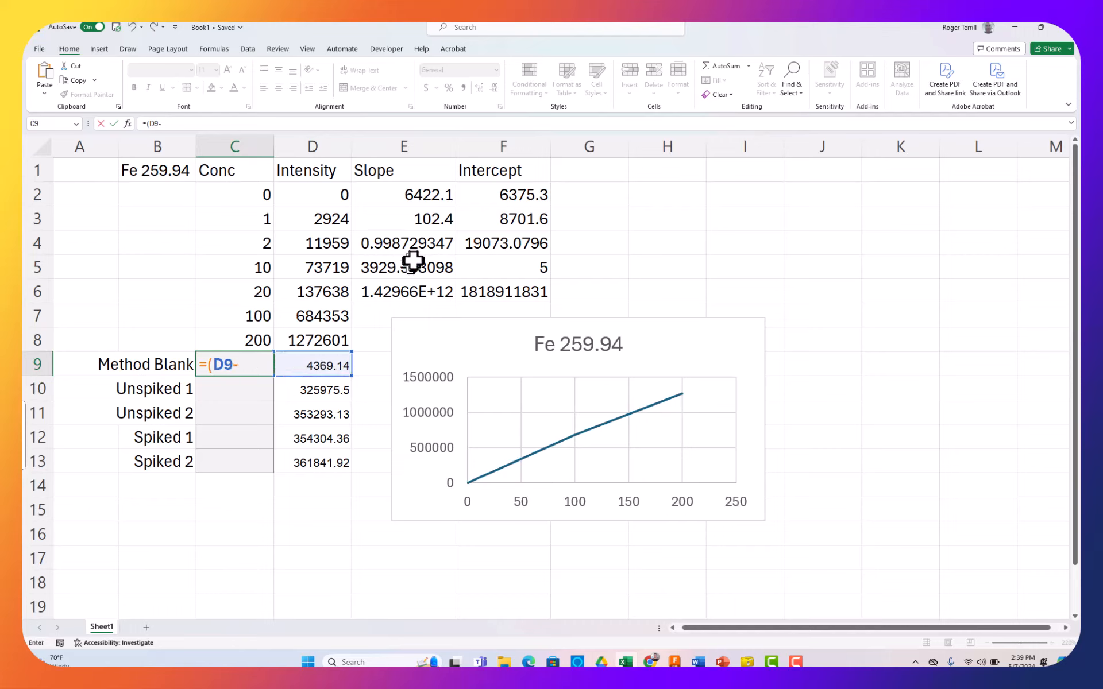
pyautogui.click(521, 196)
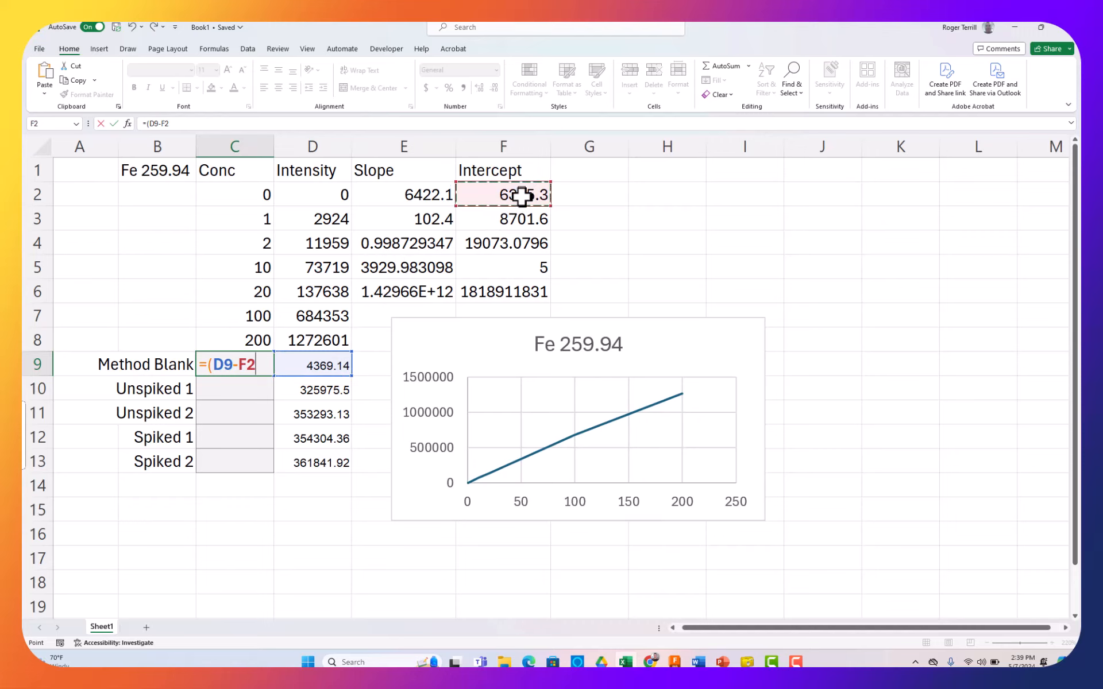
pyautogui.press('F4')
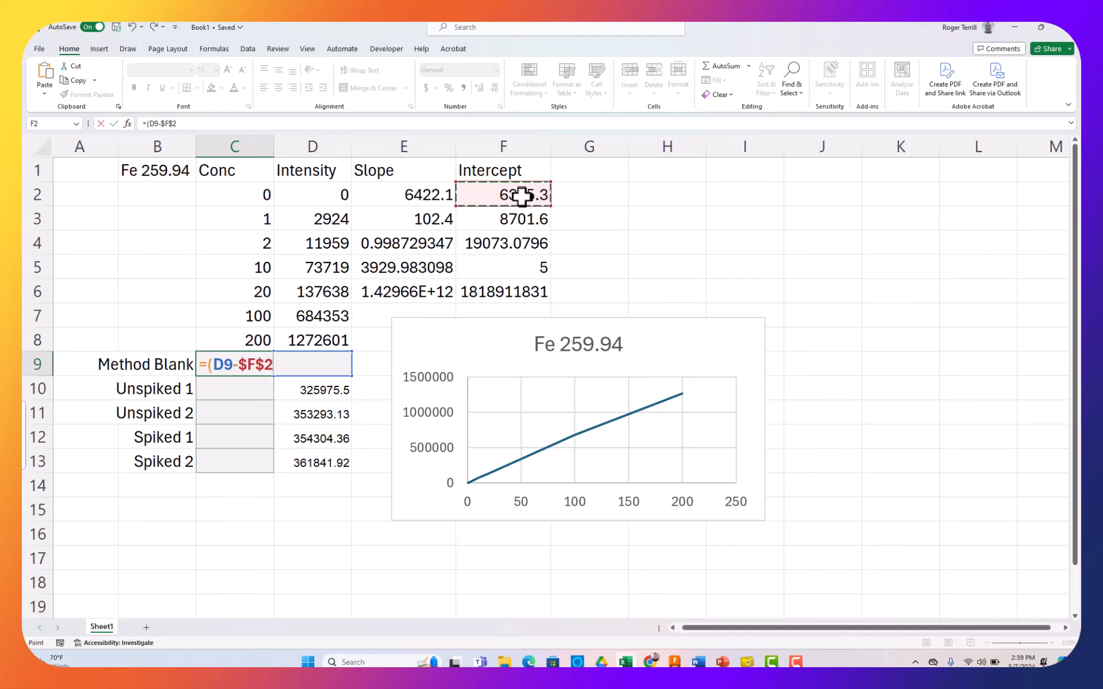
pyautogui.write(')/')
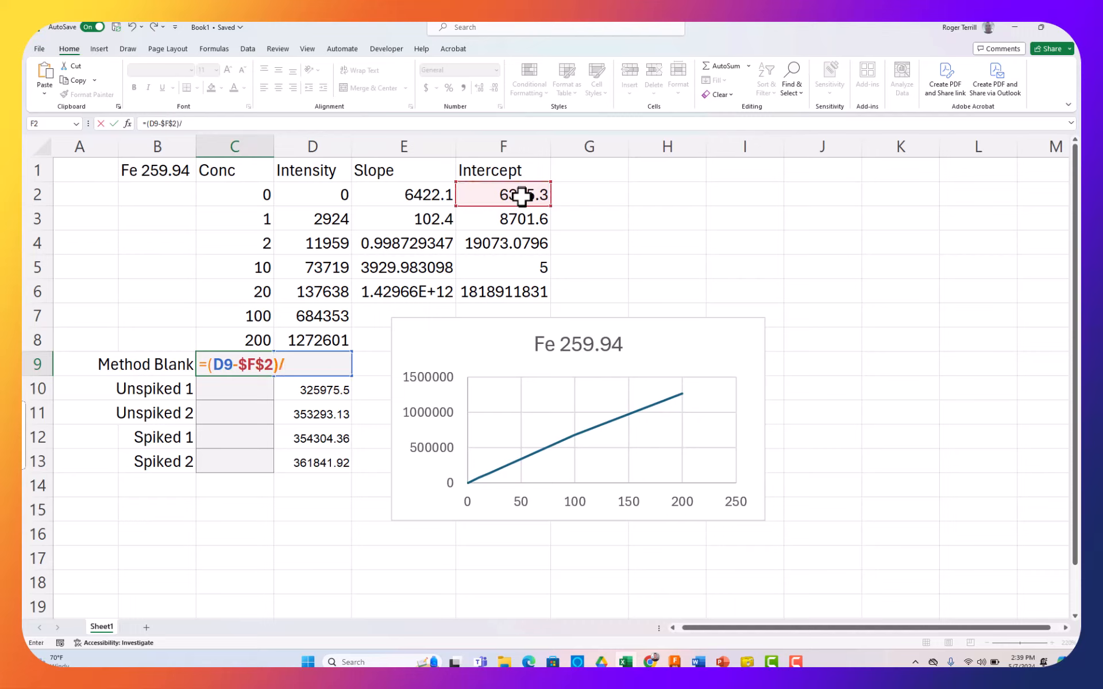
pyautogui.click(410, 197)
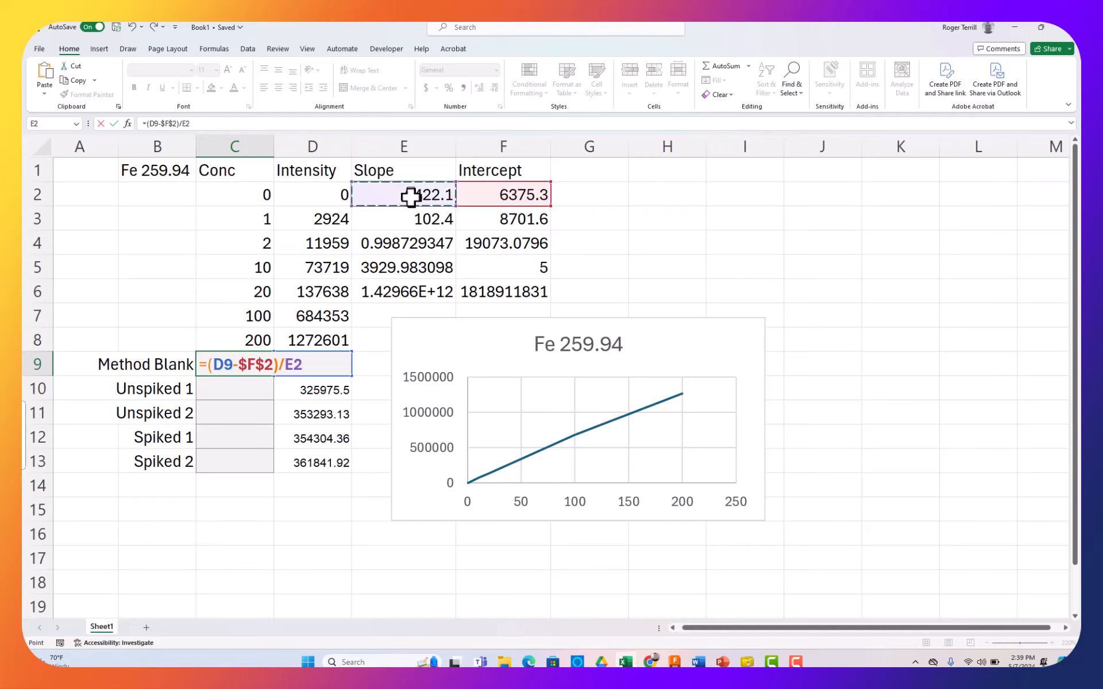
pyautogui.press('F4')
pyautogui.press('Return')
pyautogui.press('Up')
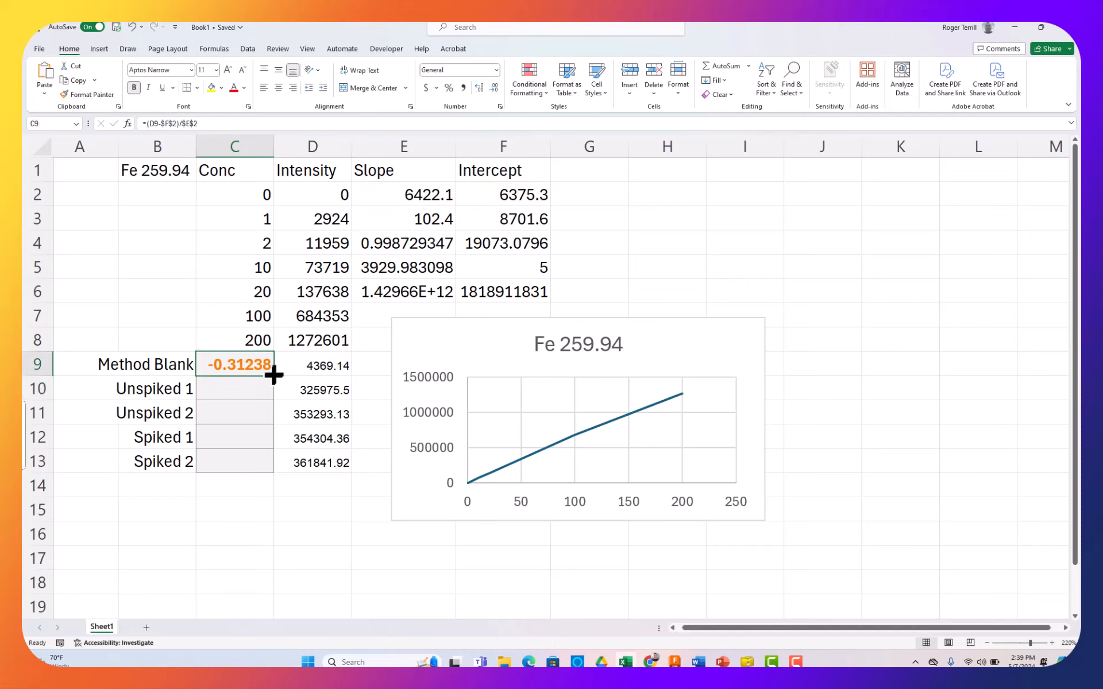
# Fill the C9 concentration formula down to C13 and display C9:C13 with two decimal places
pyautogui.moveTo(272, 377); pyautogui.dragTo(263, 476)
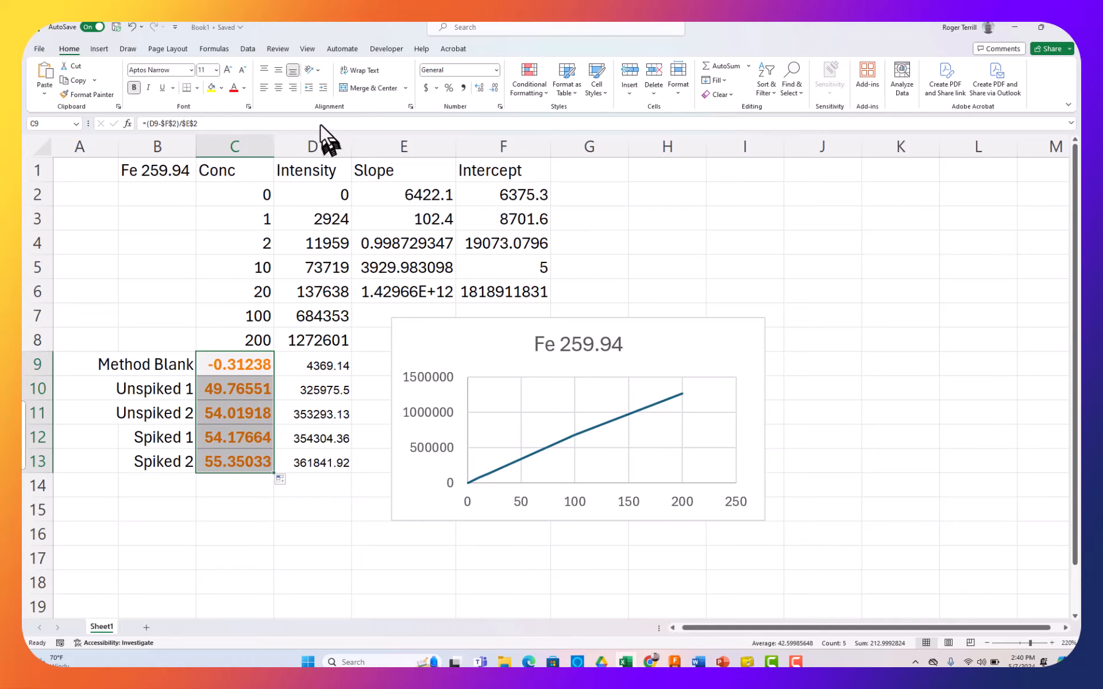
pyautogui.press('F10')
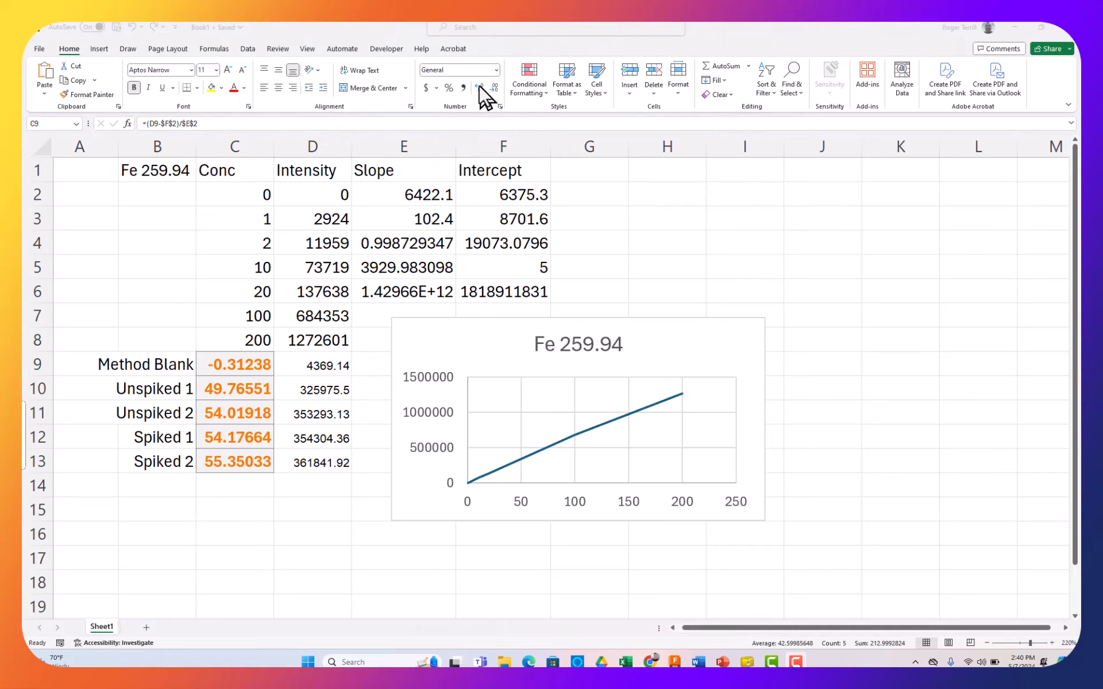
pyautogui.click(495, 85)
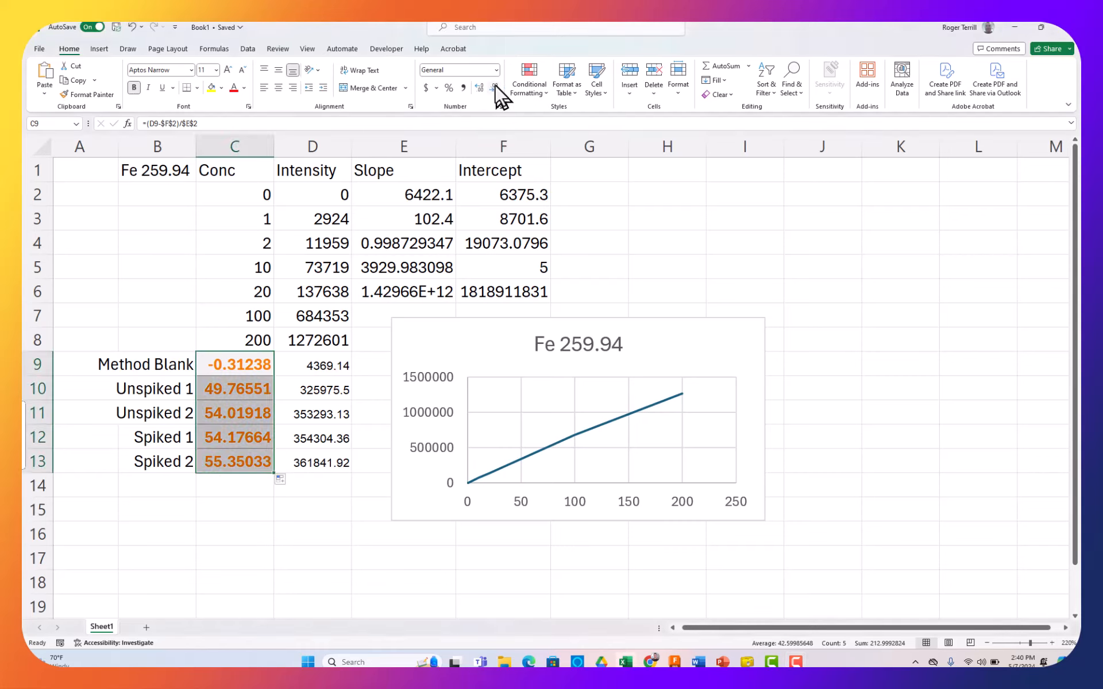
pyautogui.click(495, 85)
pyautogui.click(495, 85)
pyautogui.click(495, 85)
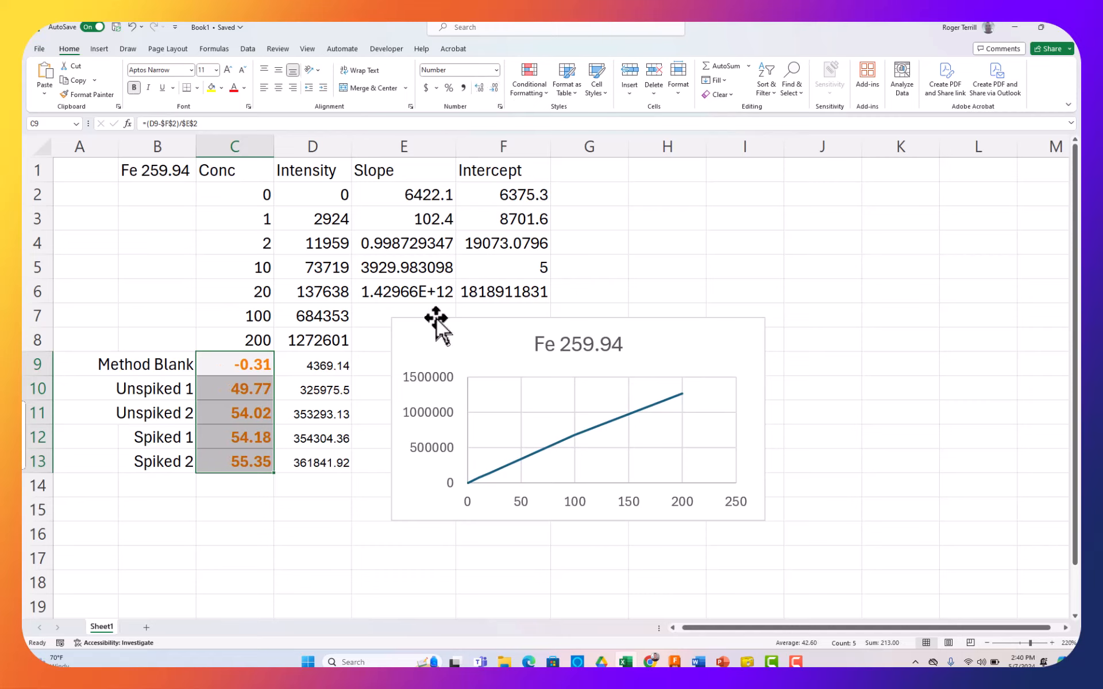
pyautogui.click(350, 490)
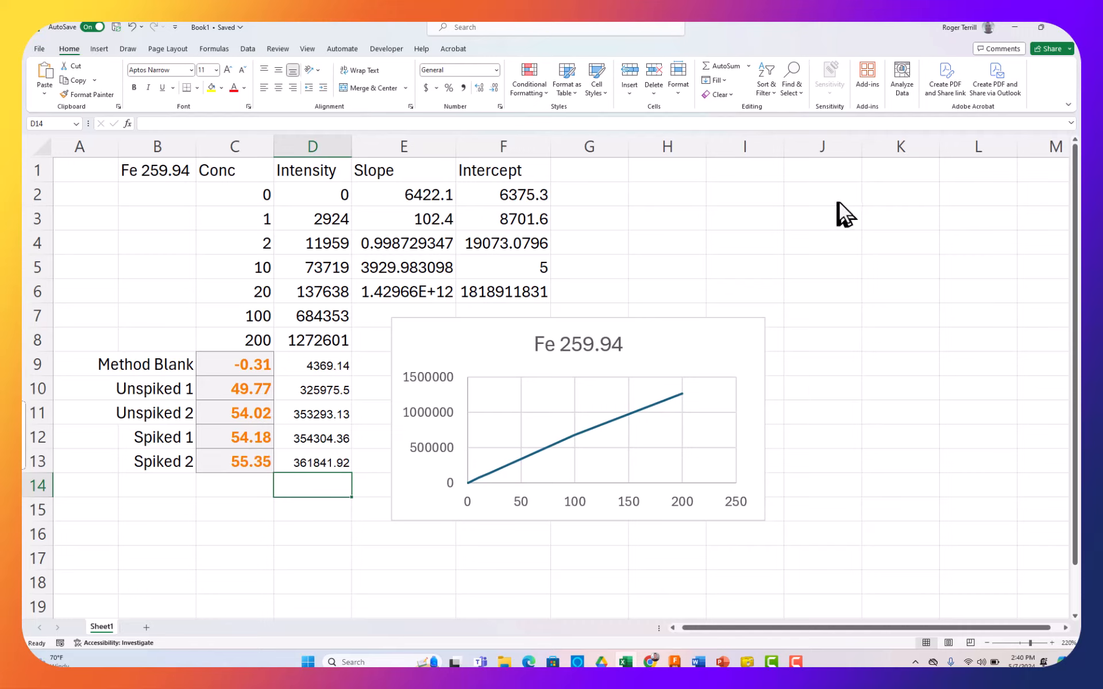
# Apply the Good cell style to F4 and the Neutral cell style to F5 in the regression results
pyautogui.press('F10')
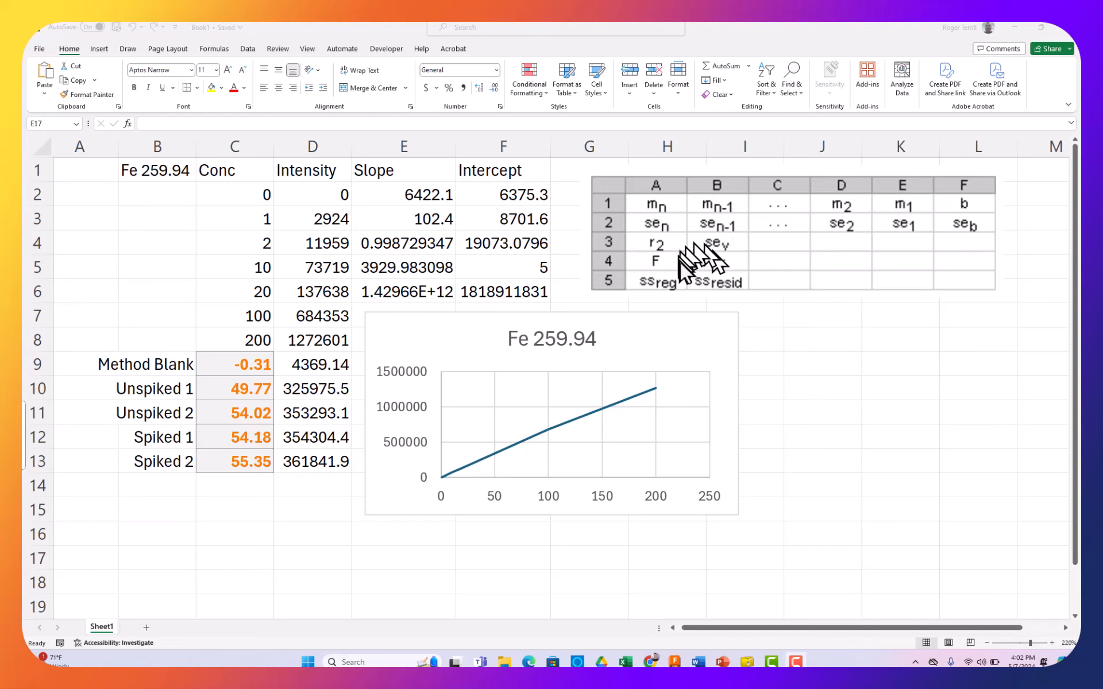
pyautogui.click(537, 242)
pyautogui.click(533, 240)
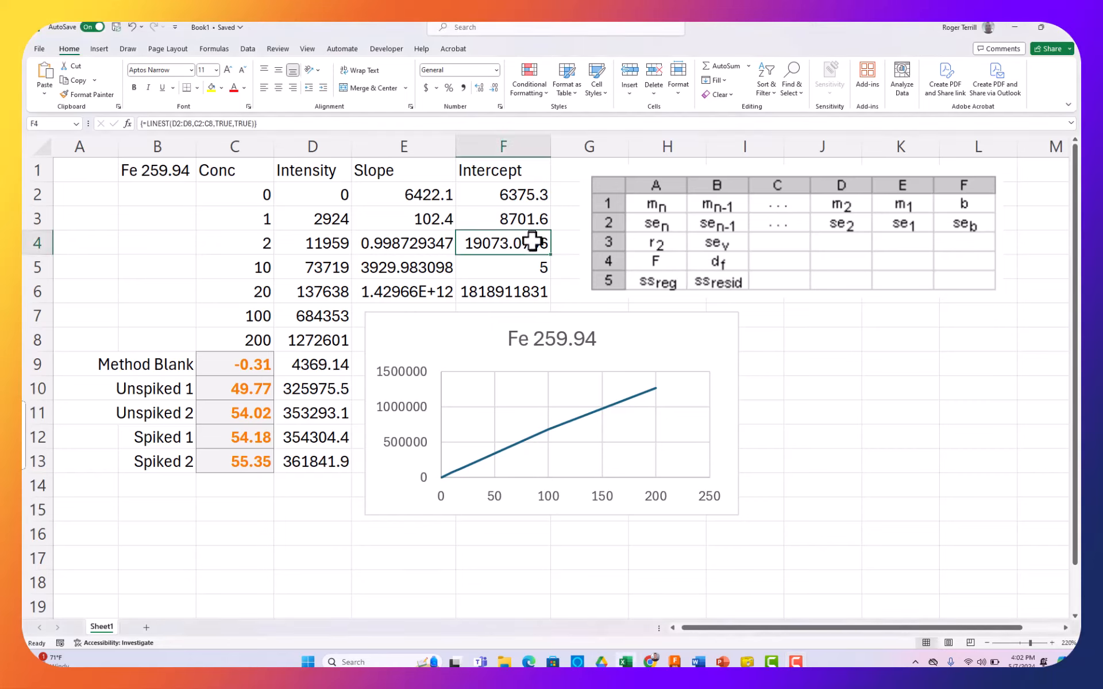
pyautogui.click(601, 86)
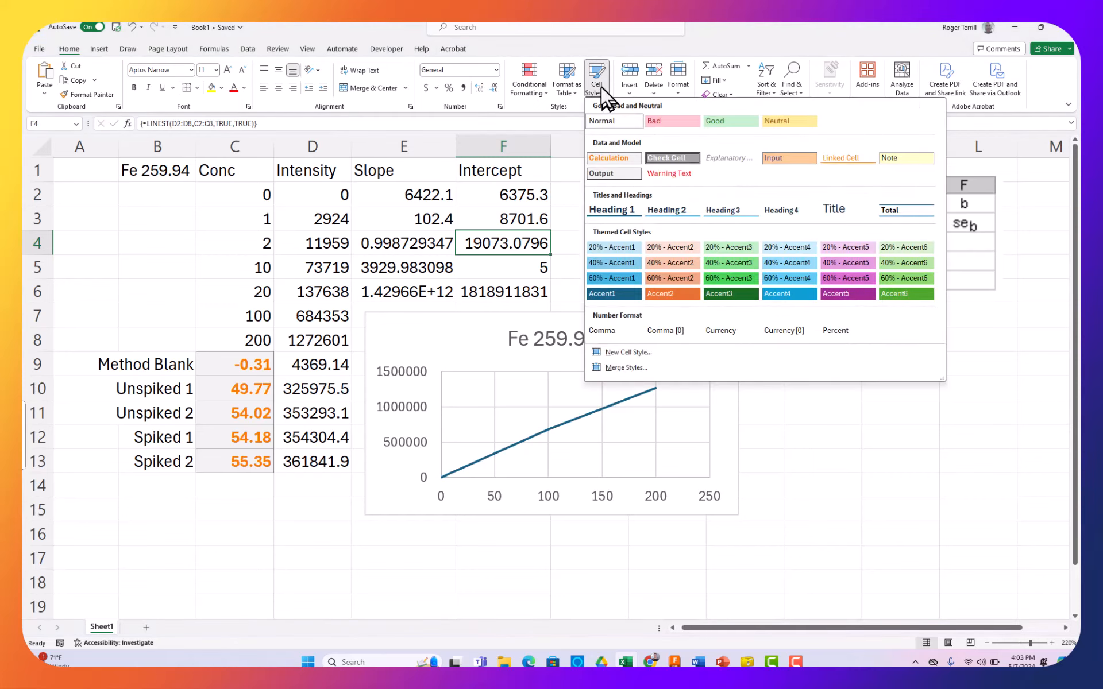
pyautogui.click(717, 119)
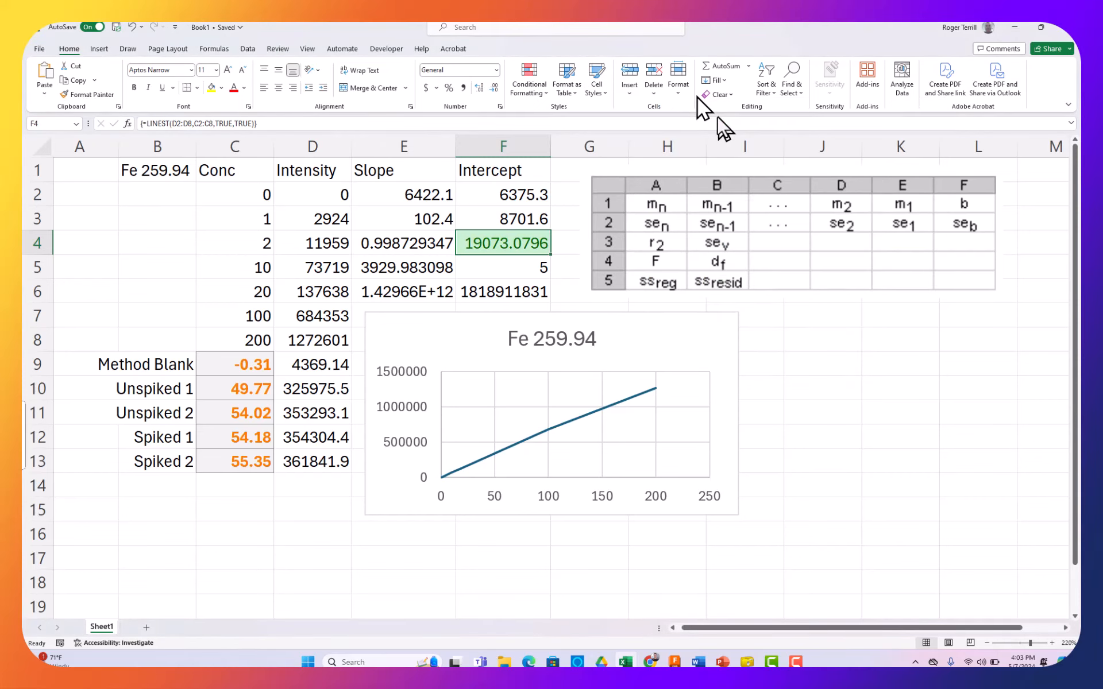
pyautogui.click(523, 267)
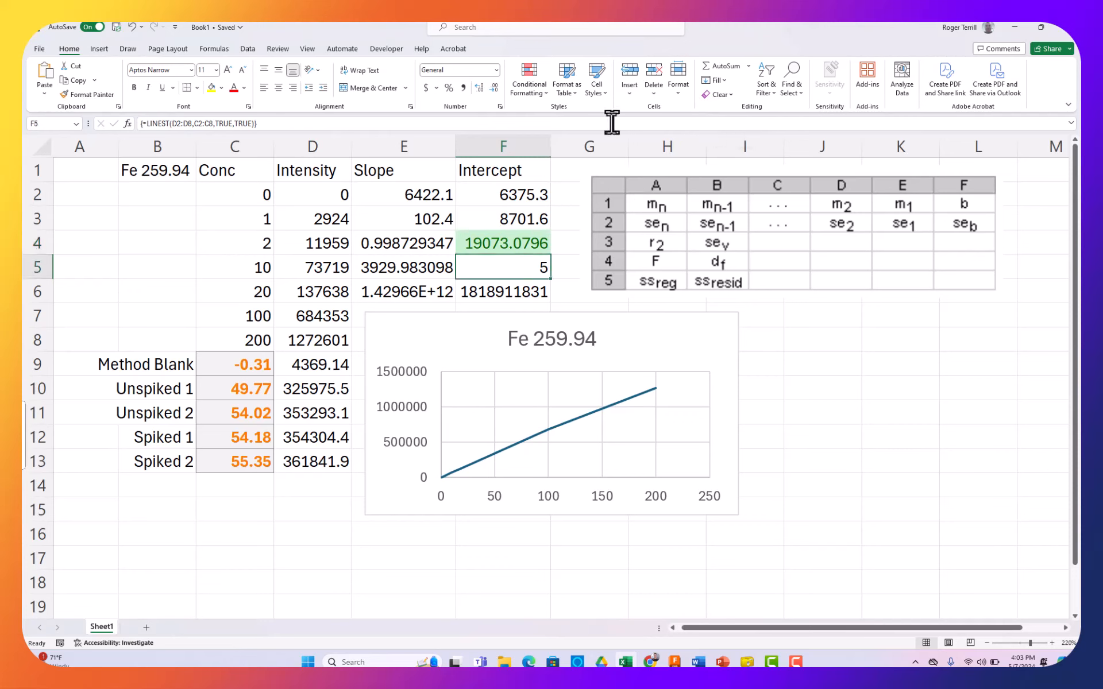
pyautogui.click(597, 84)
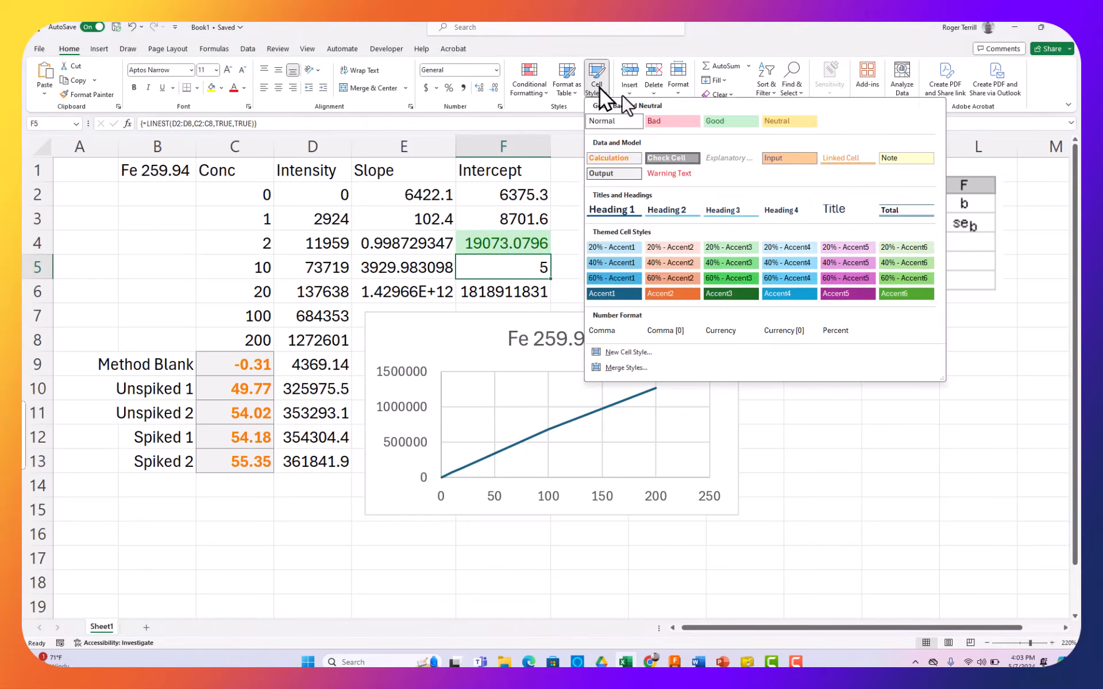
pyautogui.click(770, 119)
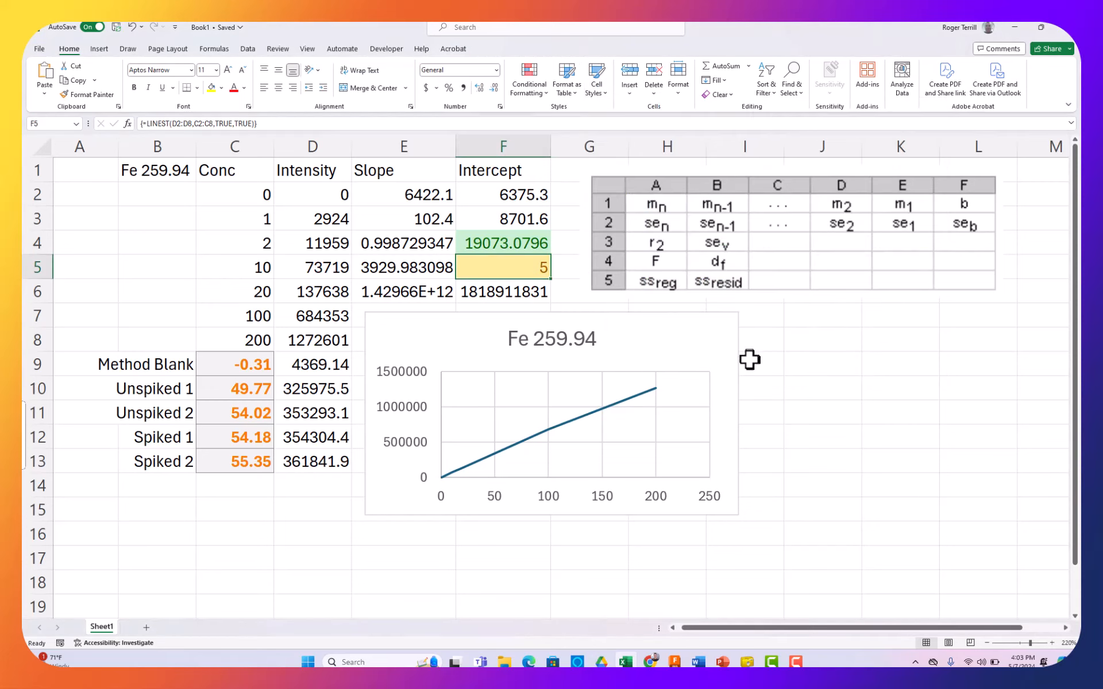
# Move the Fe 259.94 chart over to columns G to K, leaving the cells beside the sample intensities free
pyautogui.click(286, 504)
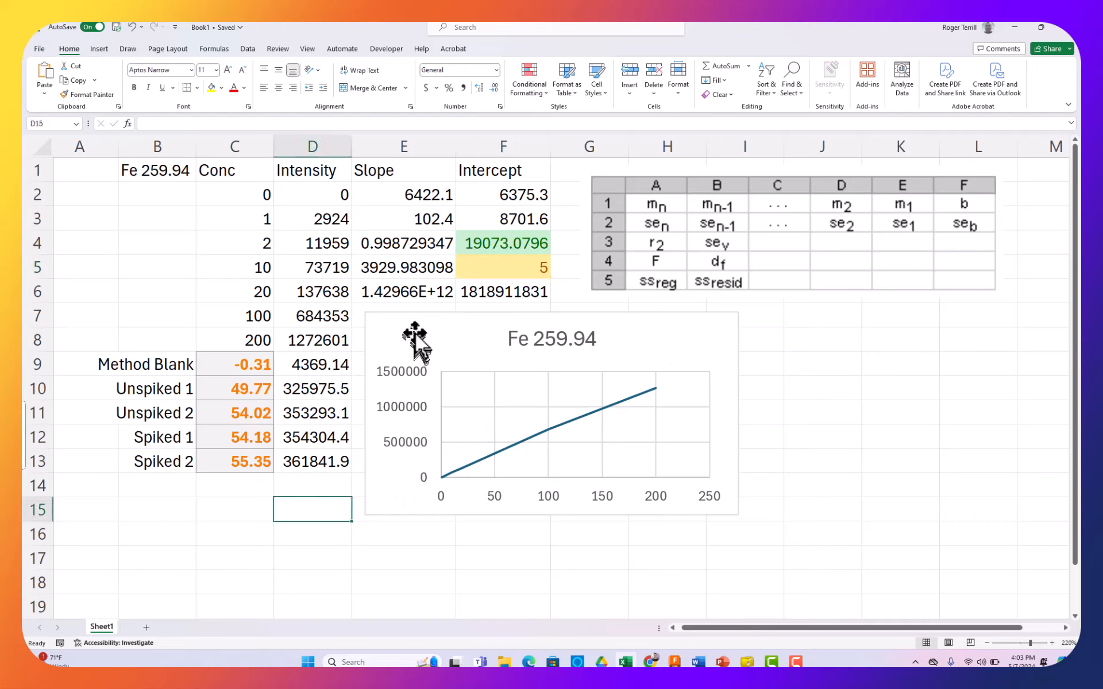
pyautogui.moveTo(420, 326); pyautogui.dragTo(613, 336)
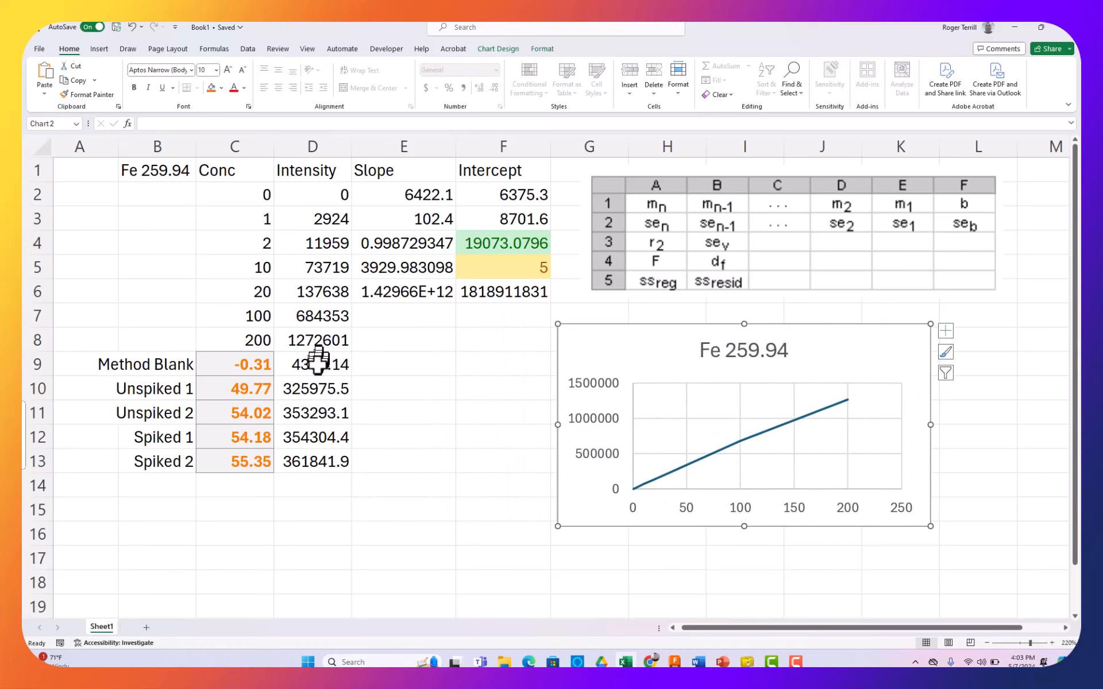
pyautogui.click(247, 386)
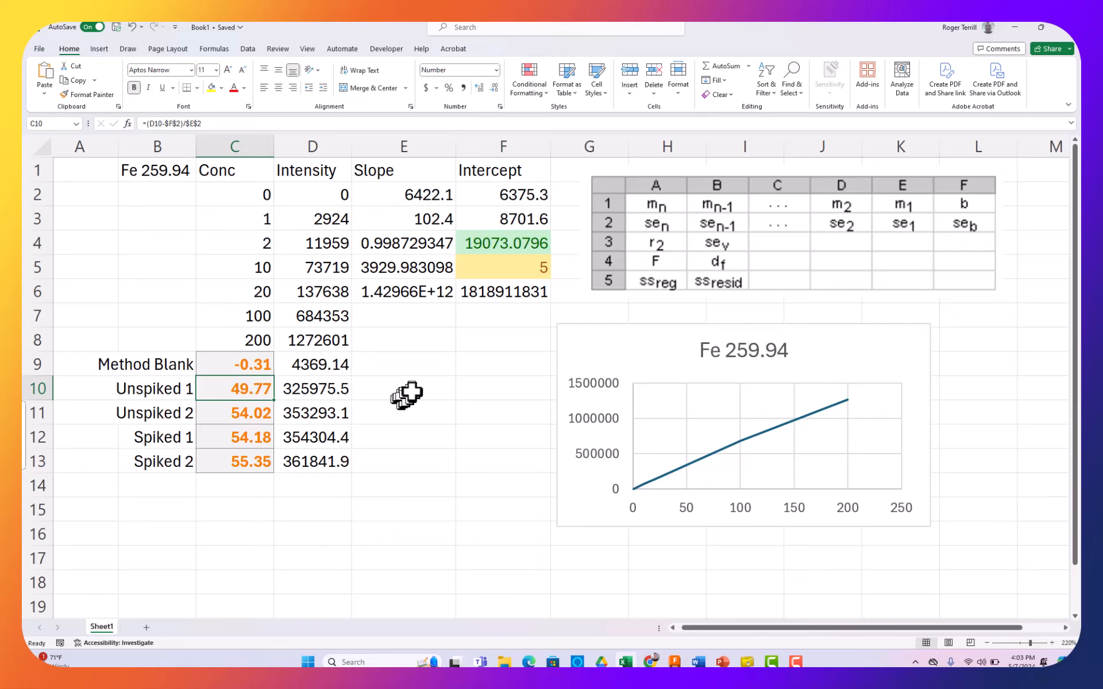
# Begin a formula in E9 that divides F4 by the slope E2 and multiplies by a square root: =F4/E2*sqrt(
pyautogui.click(413, 364)
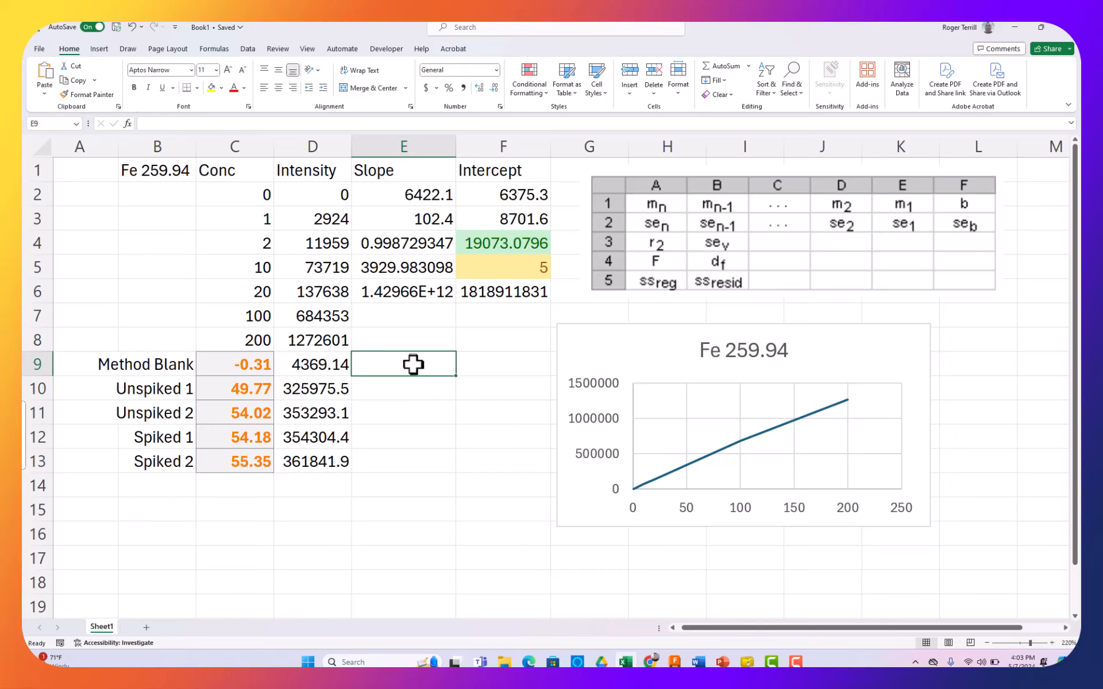
pyautogui.write('=')
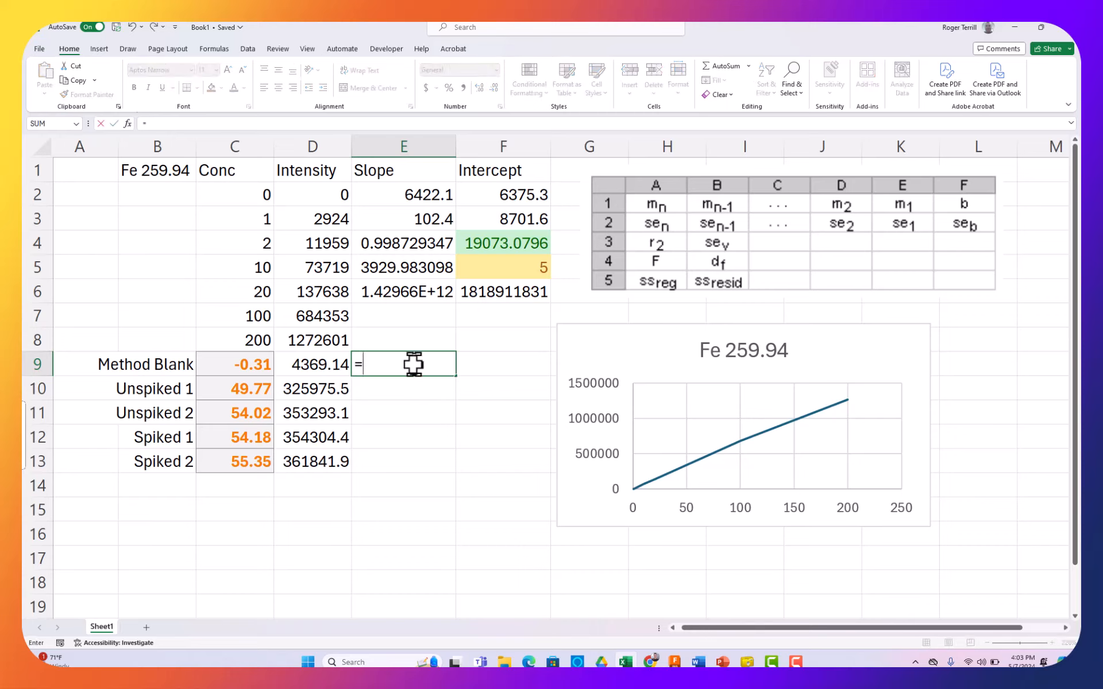
pyautogui.click(501, 246)
pyautogui.write('/')
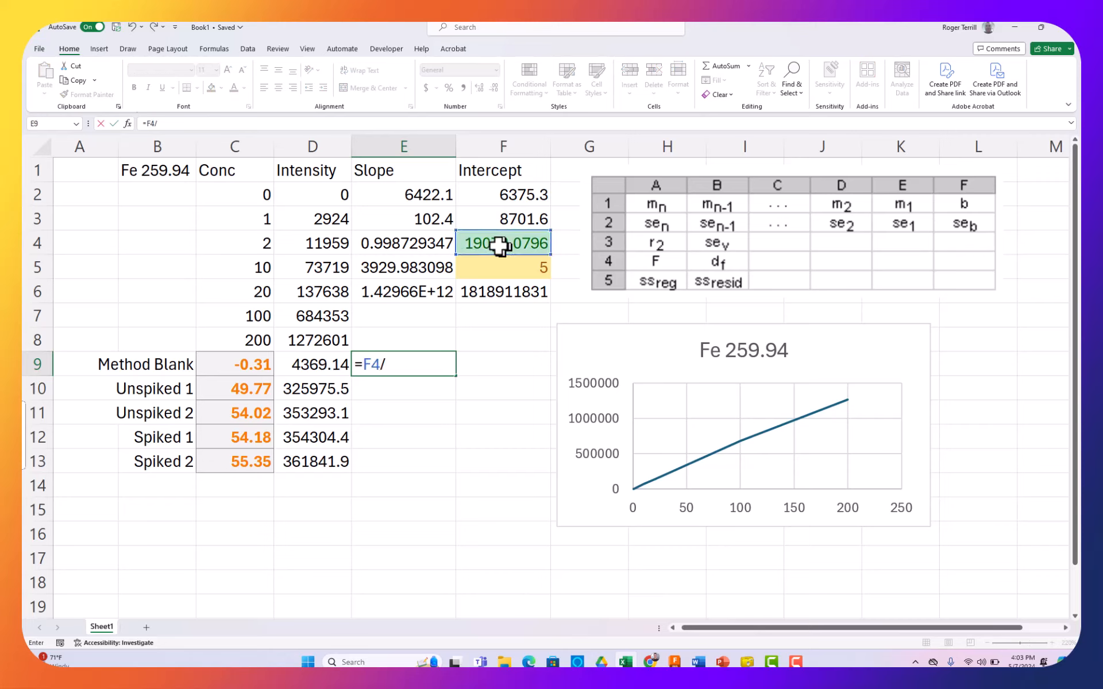
pyautogui.click(430, 196)
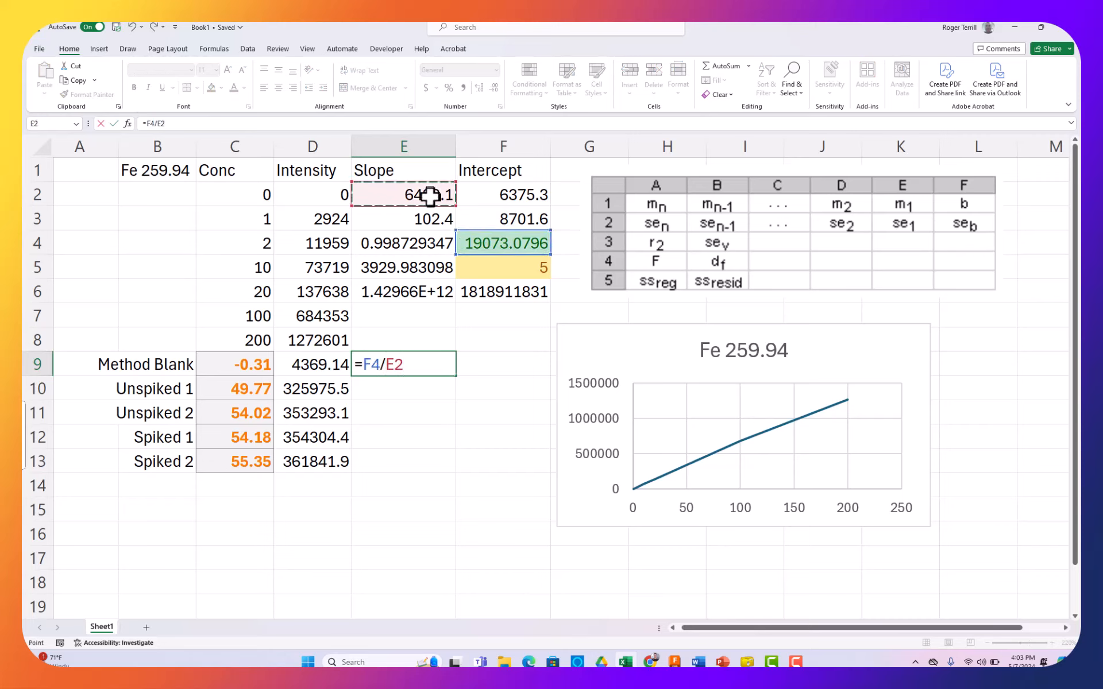
pyautogui.write('*sqrt')
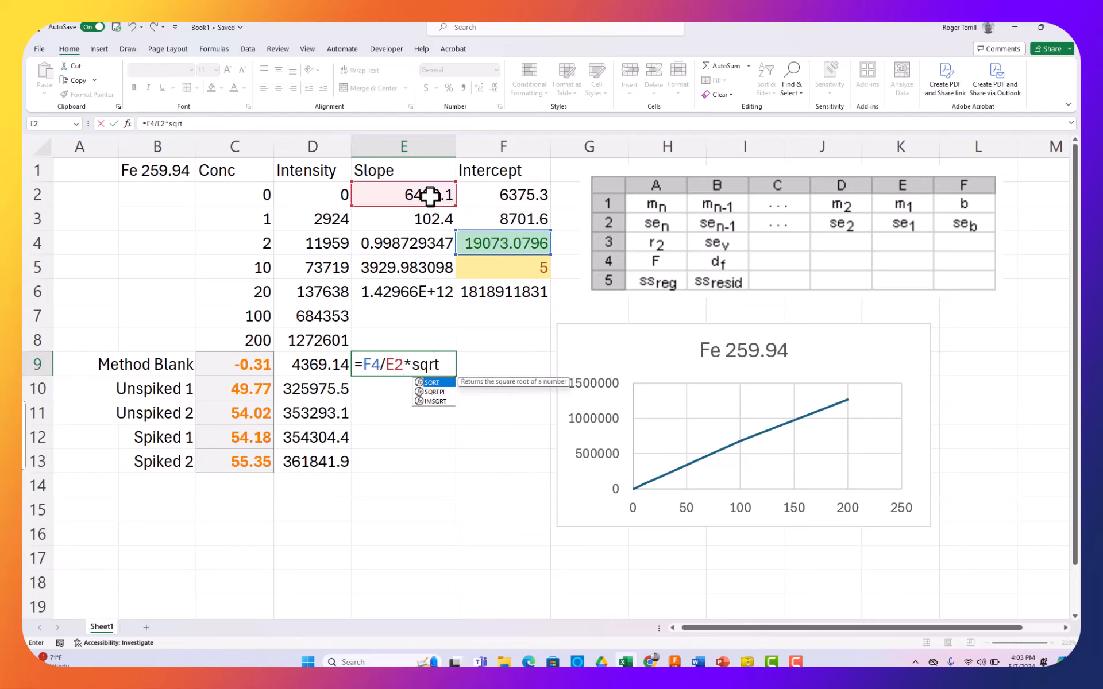
pyautogui.write('(')
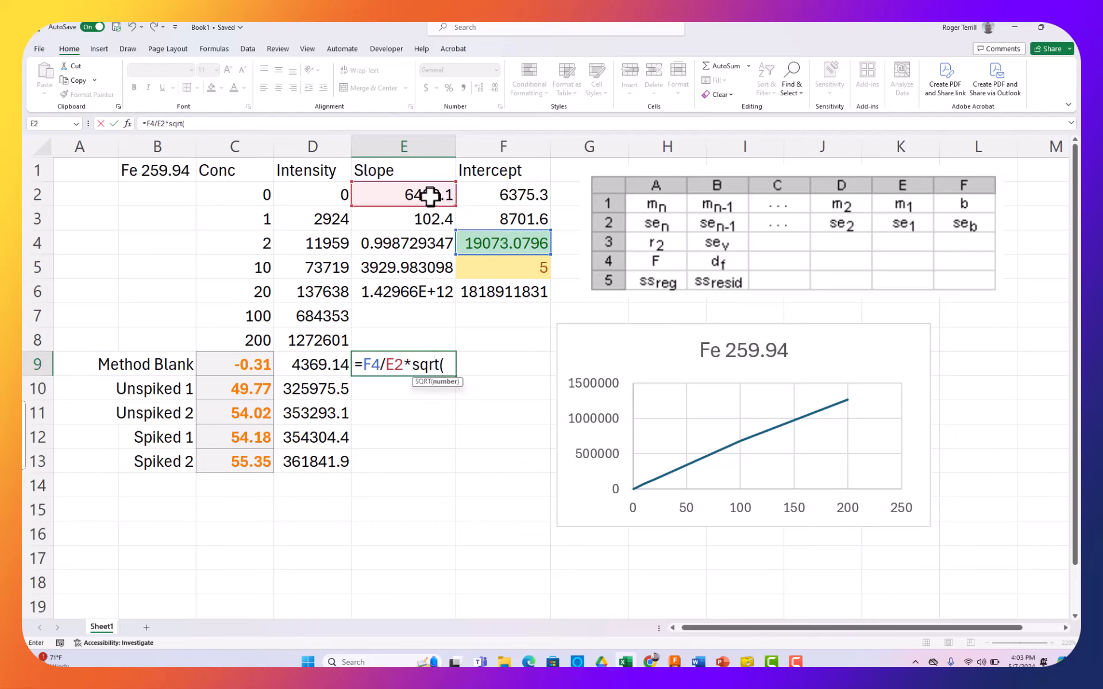
# Extend the E9 square root with 1/m+1/7+sum( and try to enter the formula
pyautogui.write('/')
pyautogui.press('BackSpace')
pyautogui.write('1/m+1/')
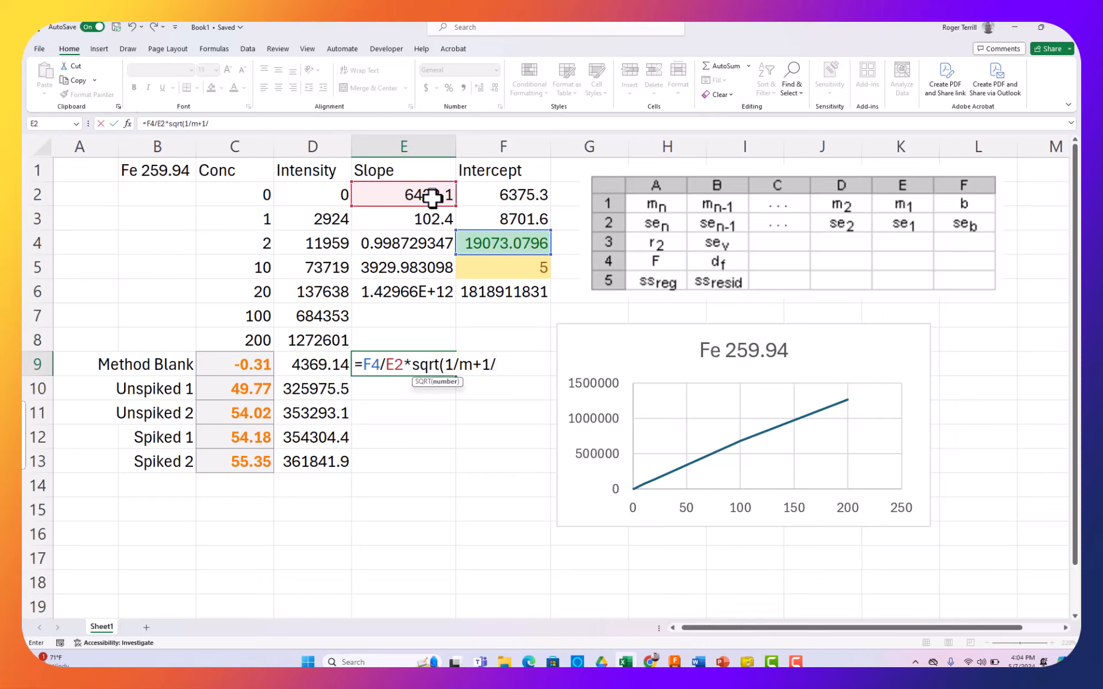
pyautogui.write('7+')
pyautogui.write('su')
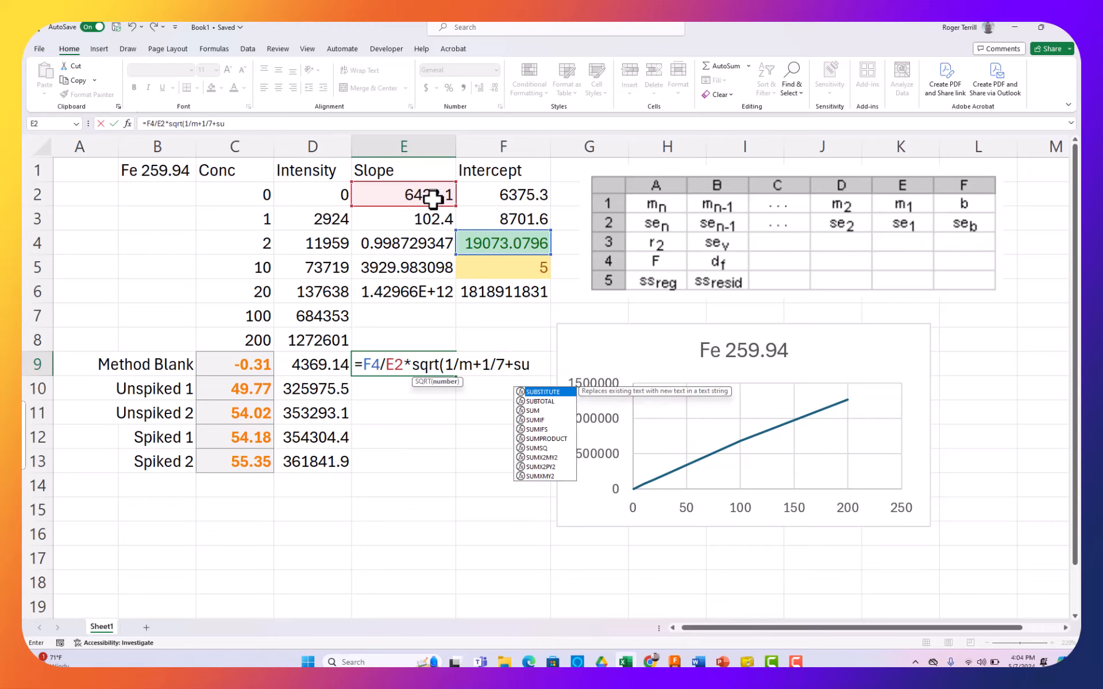
pyautogui.write('m(')
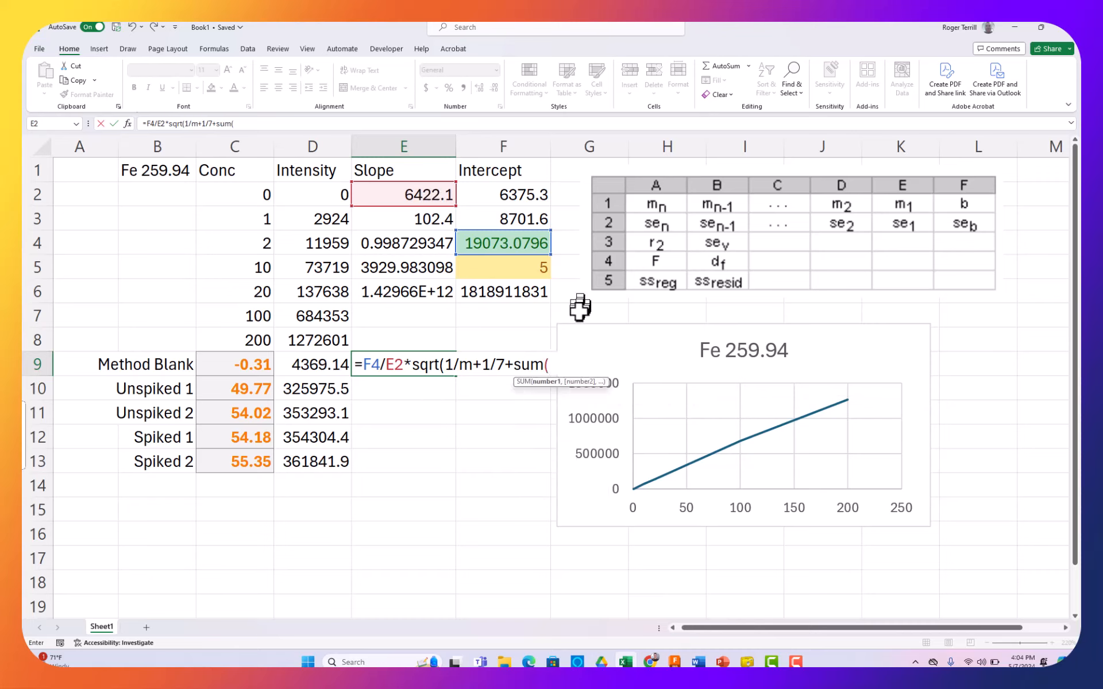
pyautogui.press('Return')
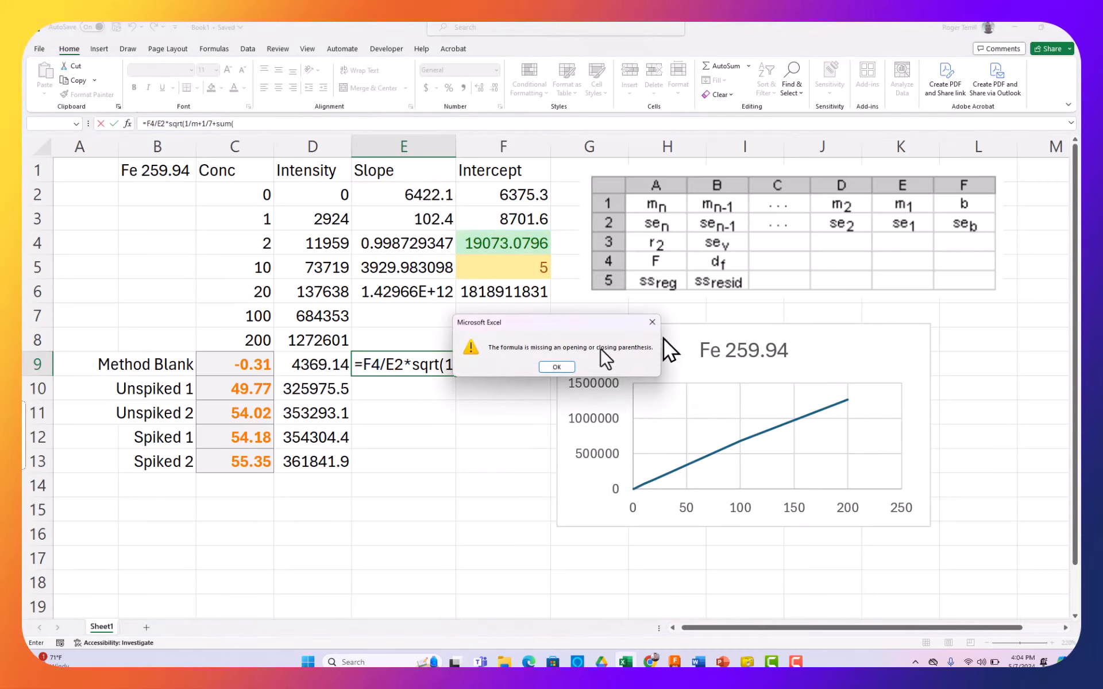
pyautogui.click(554, 366)
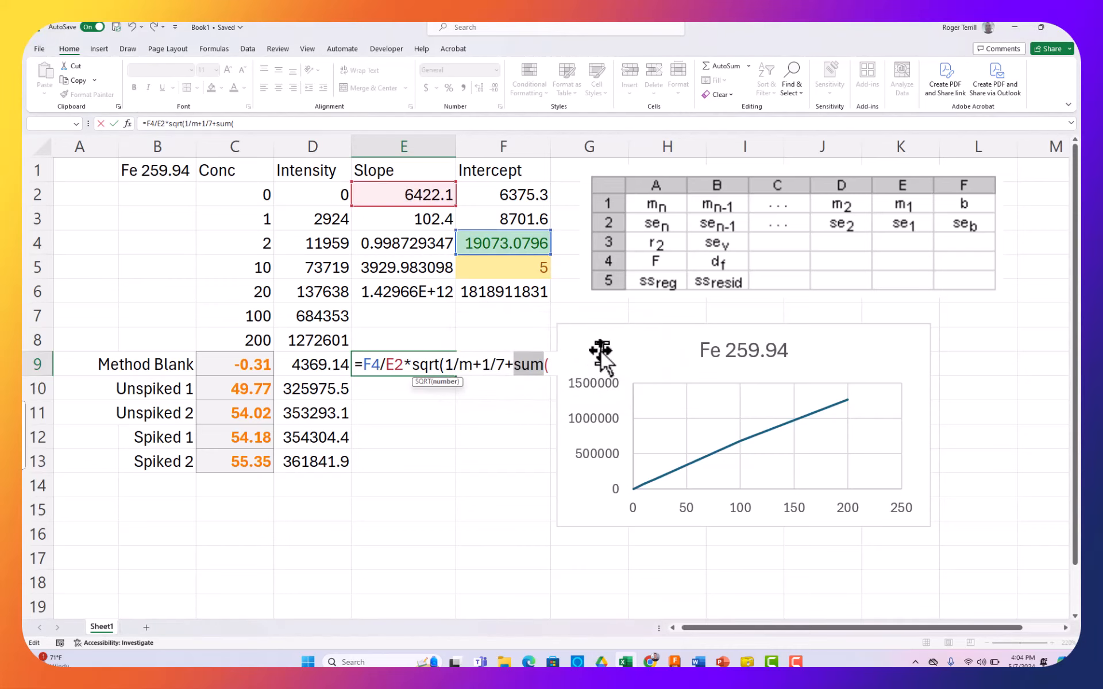
pyautogui.press('Return')
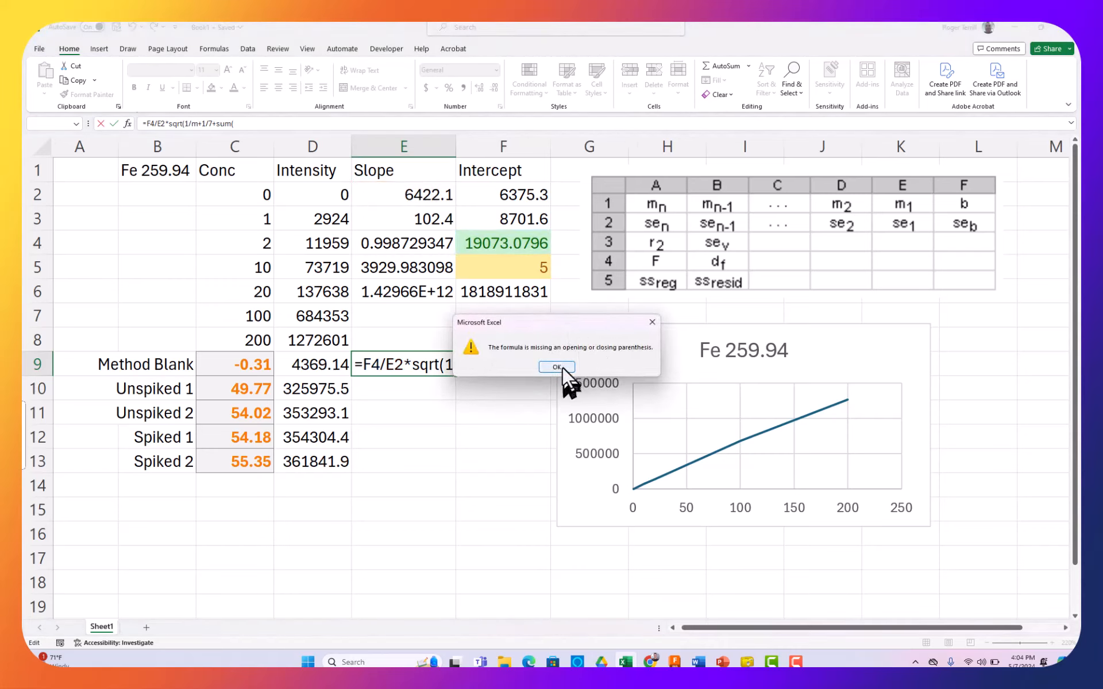
pyautogui.click(557, 367)
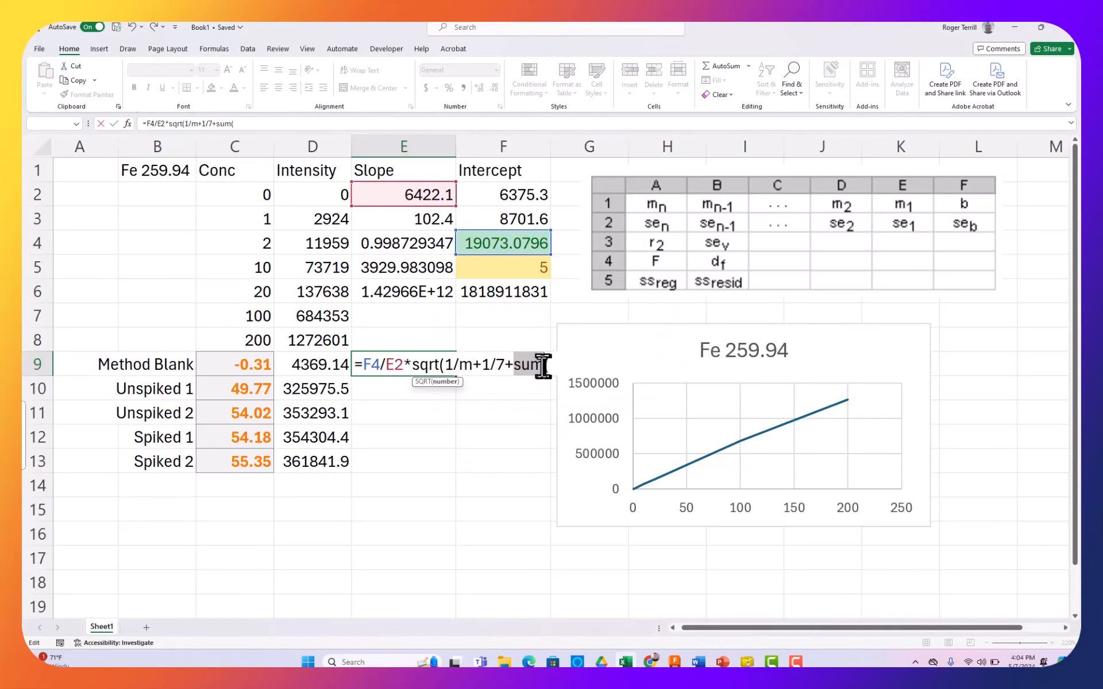
# Remove the unfinished sum term from E9 and enter the formula as =F4/E2*sqrt(1/m+1/7)
pyautogui.click(543, 365)
pyautogui.press('BackSpace')
pyautogui.press('BackSpace')
pyautogui.press('BackSpace')
pyautogui.press('BackSpace')
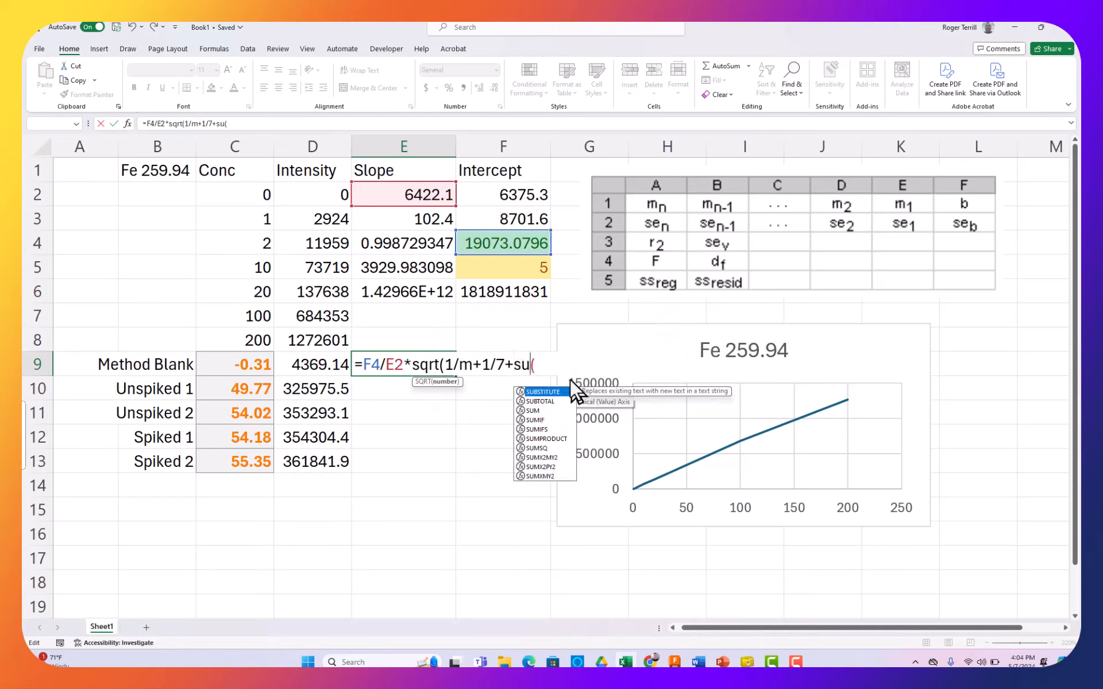
pyautogui.write('(')
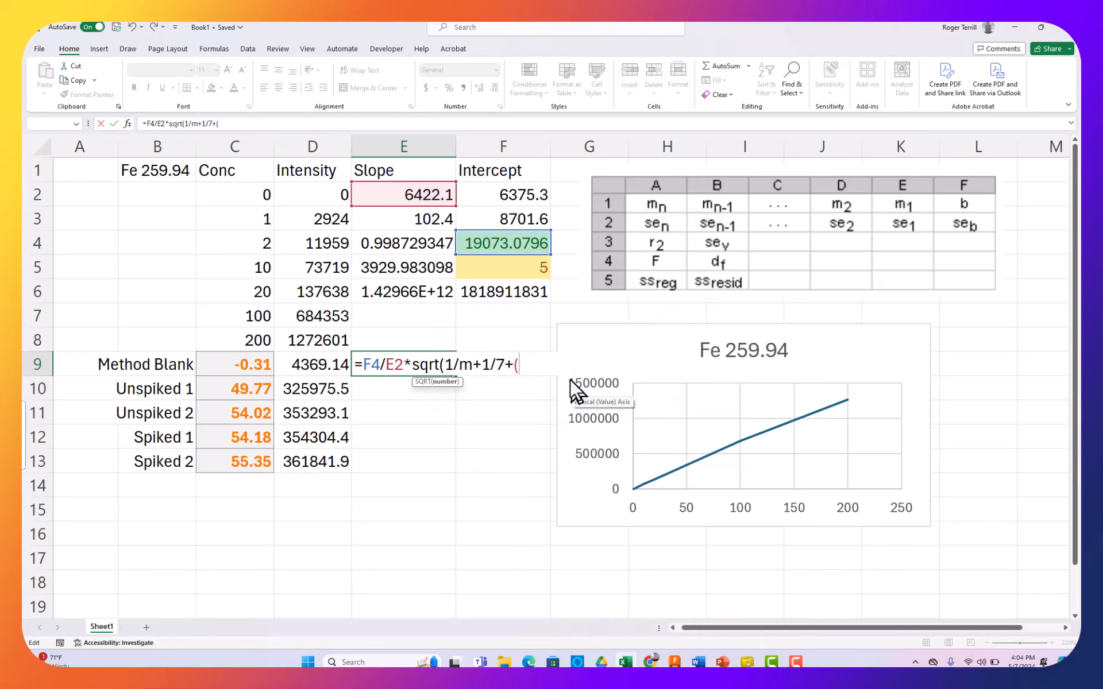
pyautogui.press('BackSpace')
pyautogui.press('BackSpace')
pyautogui.write(')')
pyautogui.press('Return')
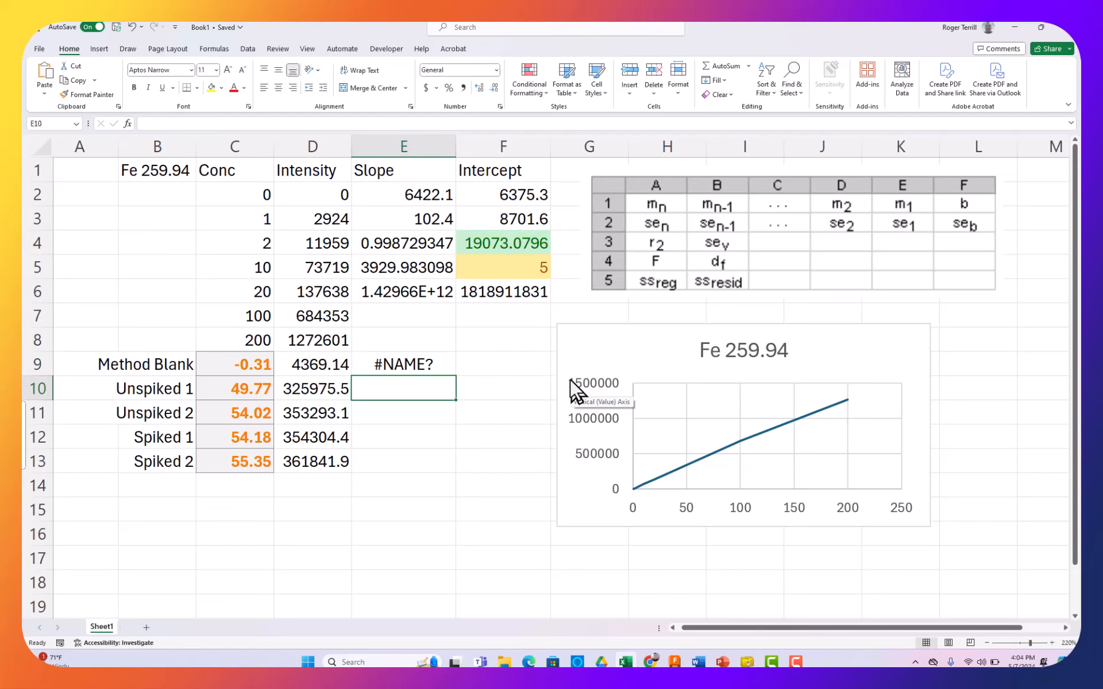
pyautogui.press('Up')
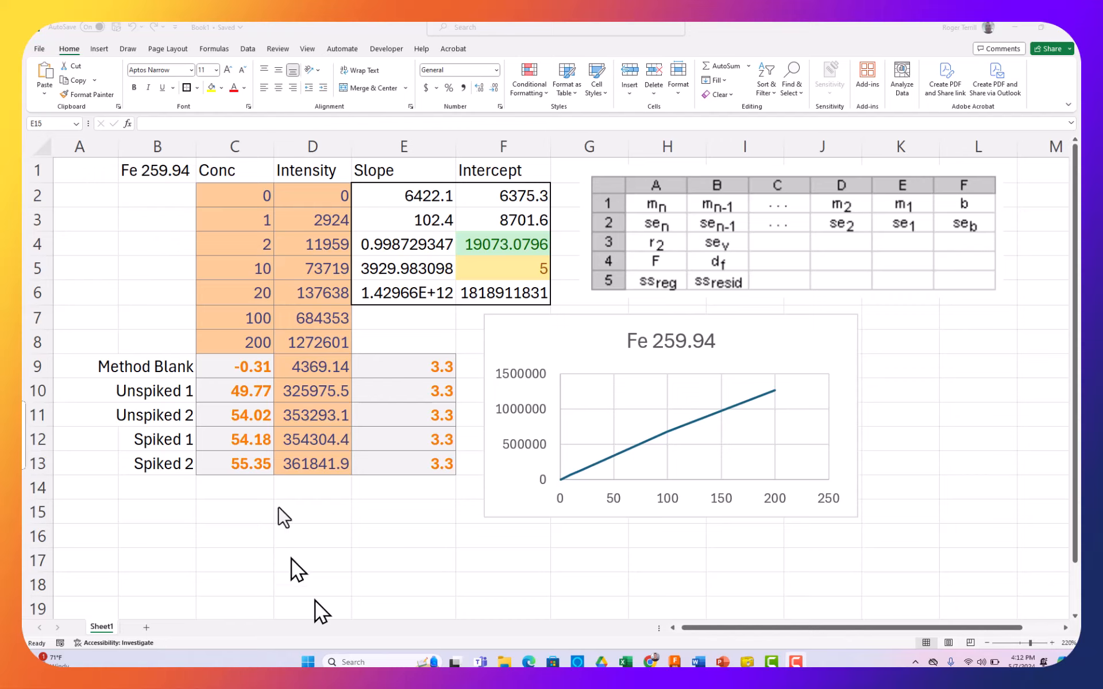
# Examine the concentration formulas in C9 and C10 and the cells they reference
pyautogui.doubleClick(252, 368)
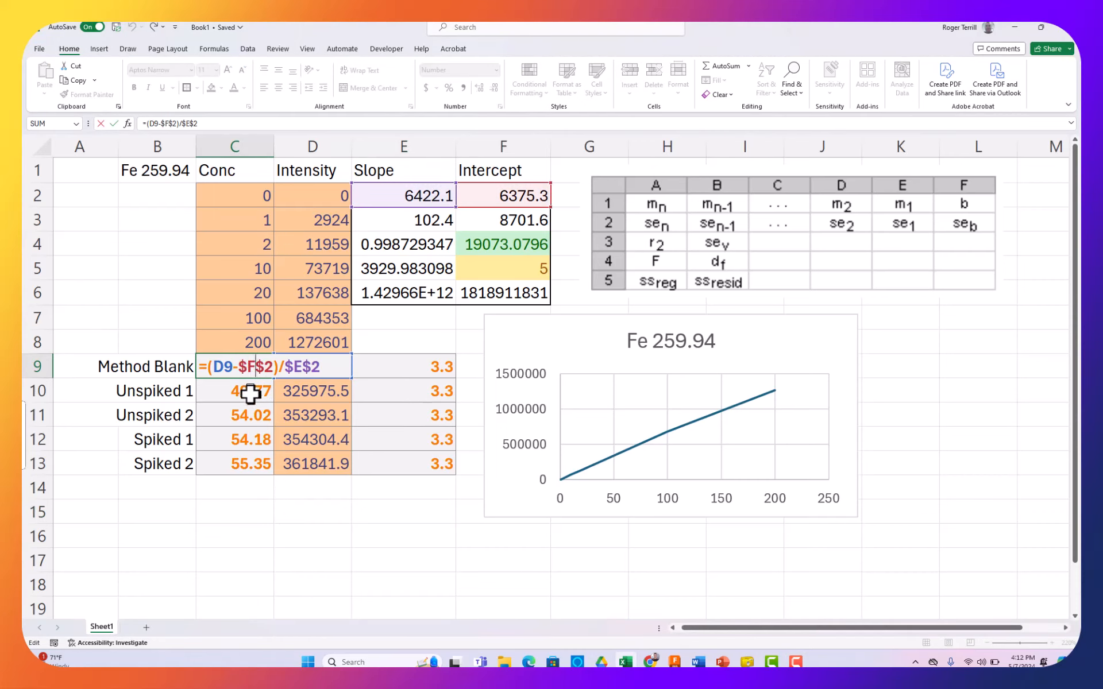
pyautogui.hotkey('ctrl', 'Return')
pyautogui.doubleClick(251, 394)
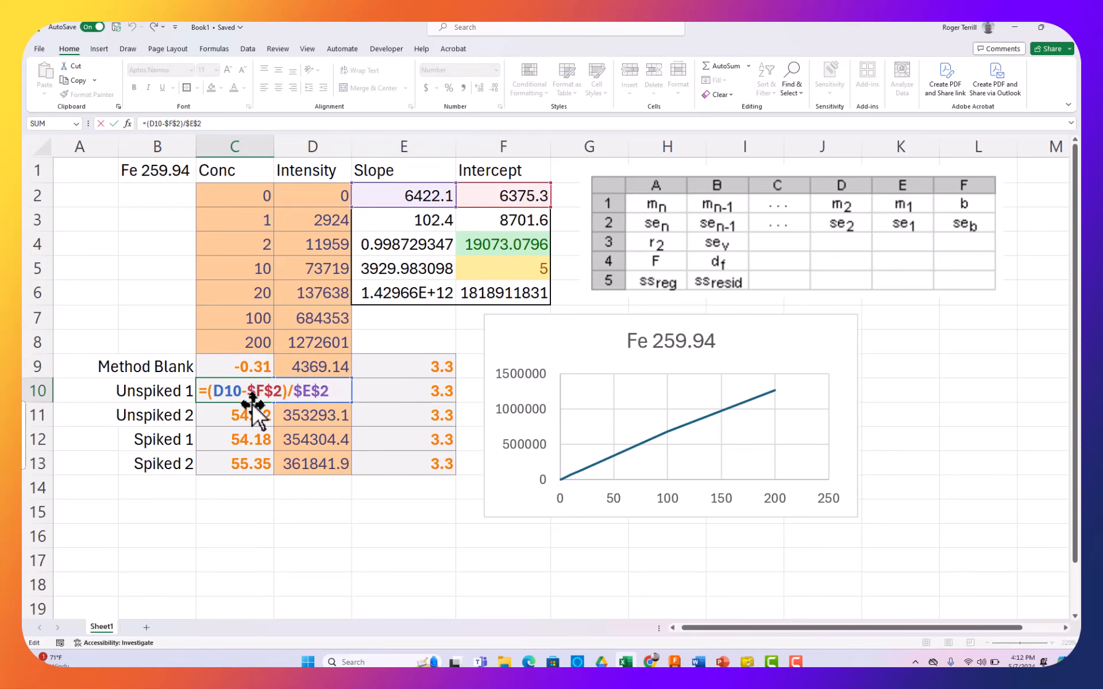
pyautogui.press('Escape')
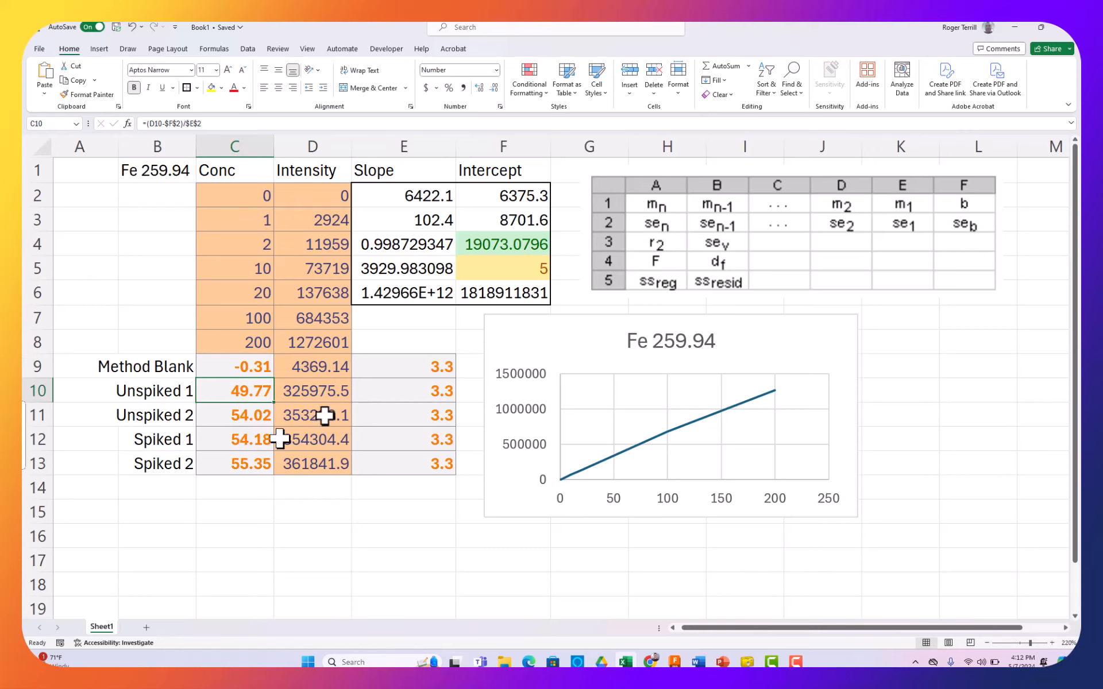
# Examine the standard error formulas in E9, E10 and E11 and the ranges they reference
pyautogui.click(428, 370)
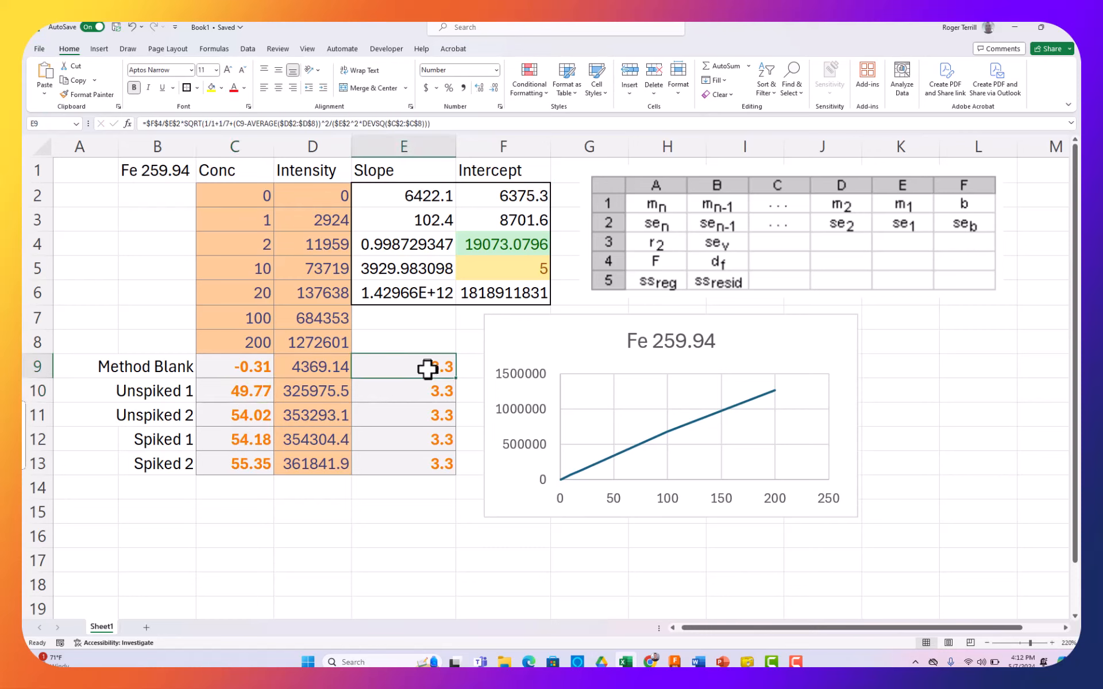
pyautogui.doubleClick(427, 370)
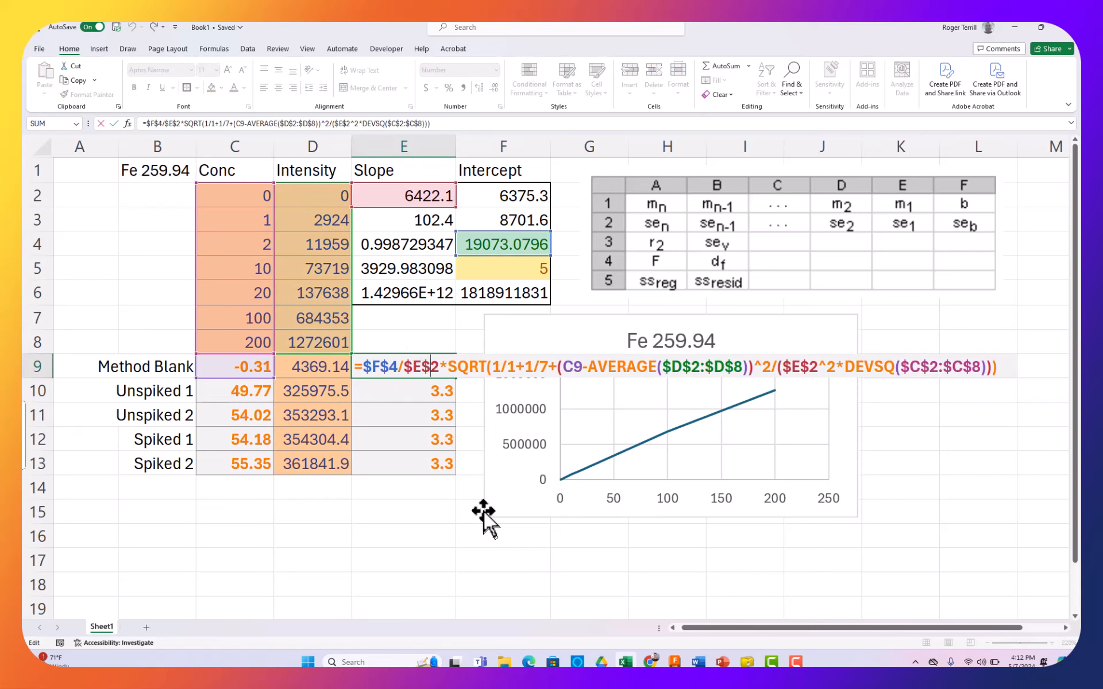
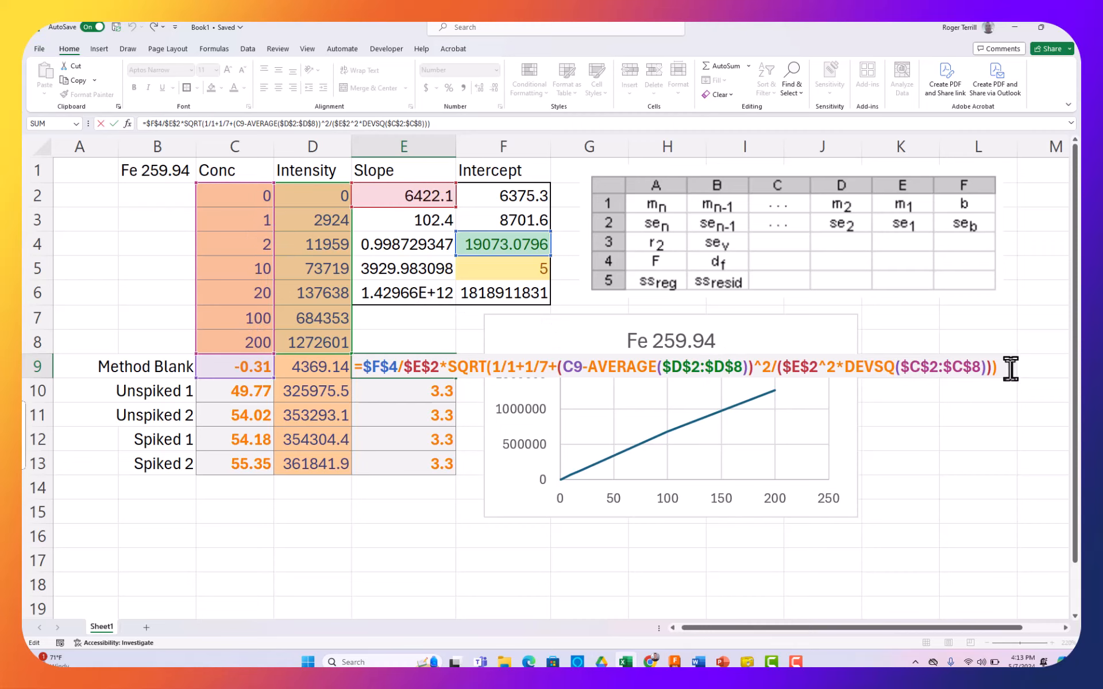
pyautogui.press('Return')
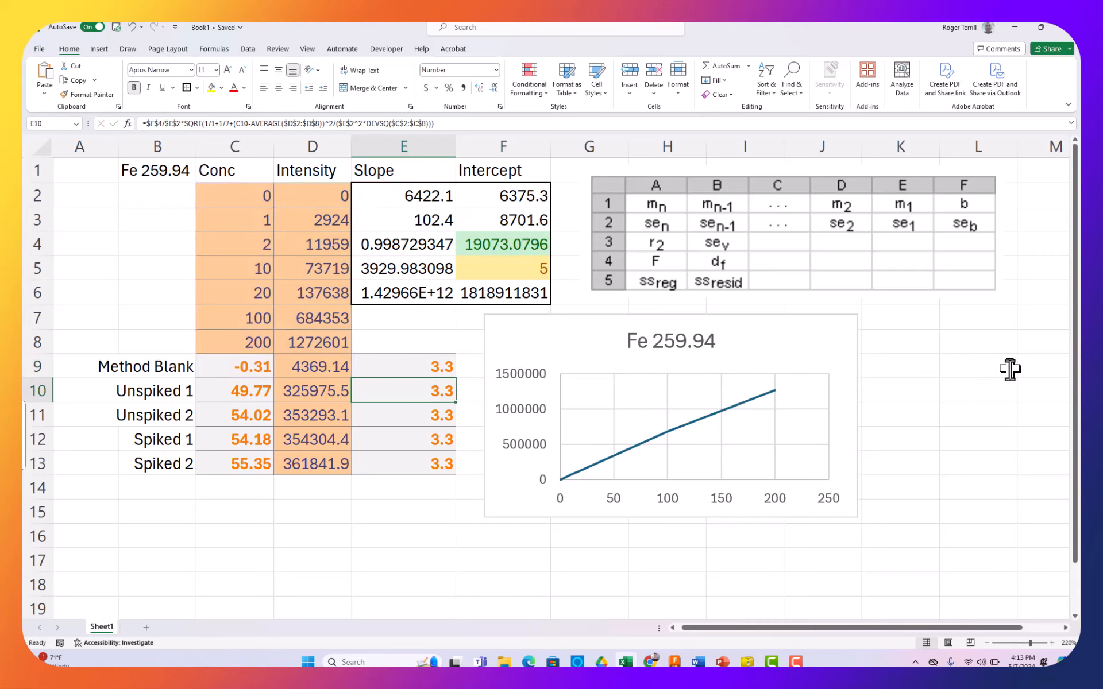
pyautogui.doubleClick(438, 394)
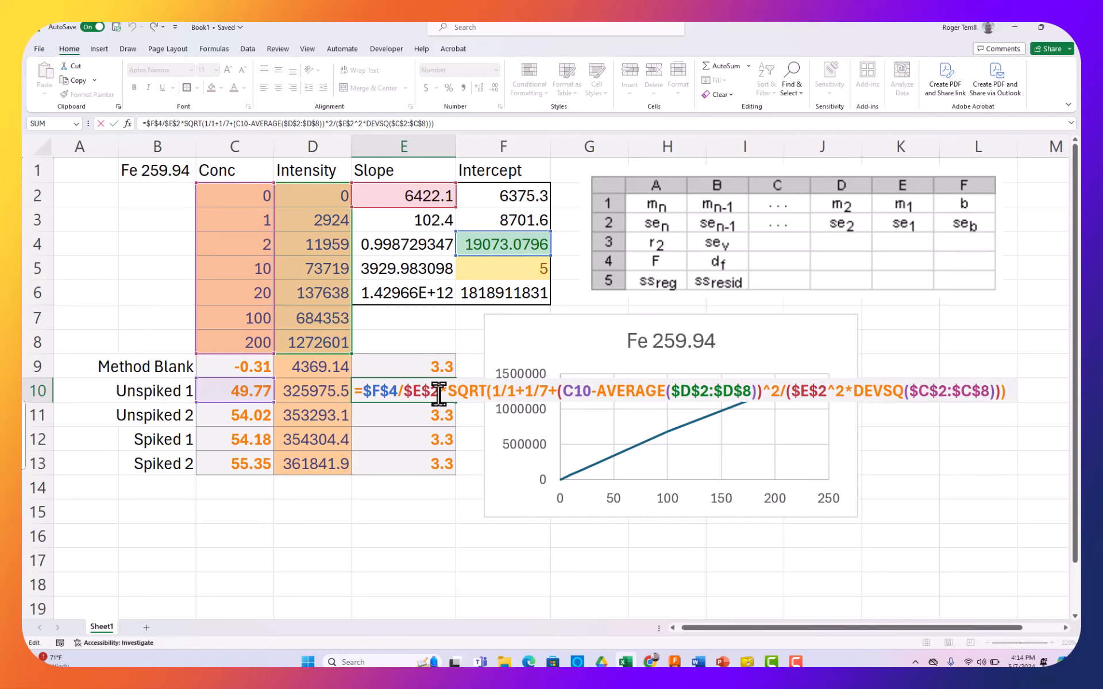
pyautogui.press('Return')
pyautogui.doubleClick(432, 419)
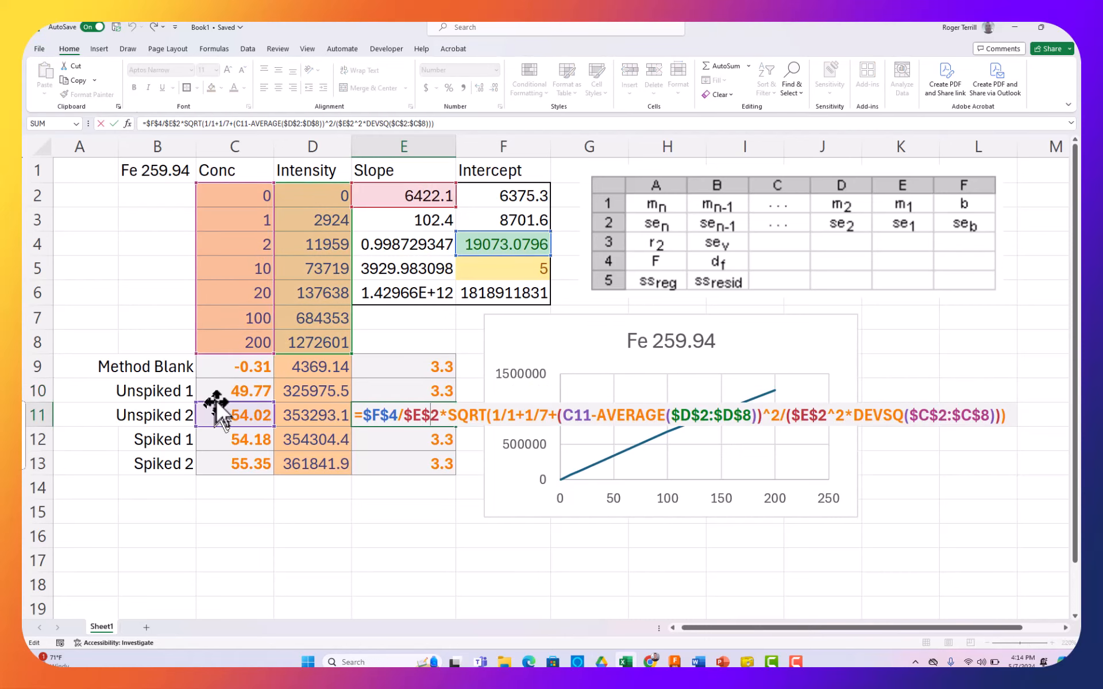
pyautogui.press('Escape')
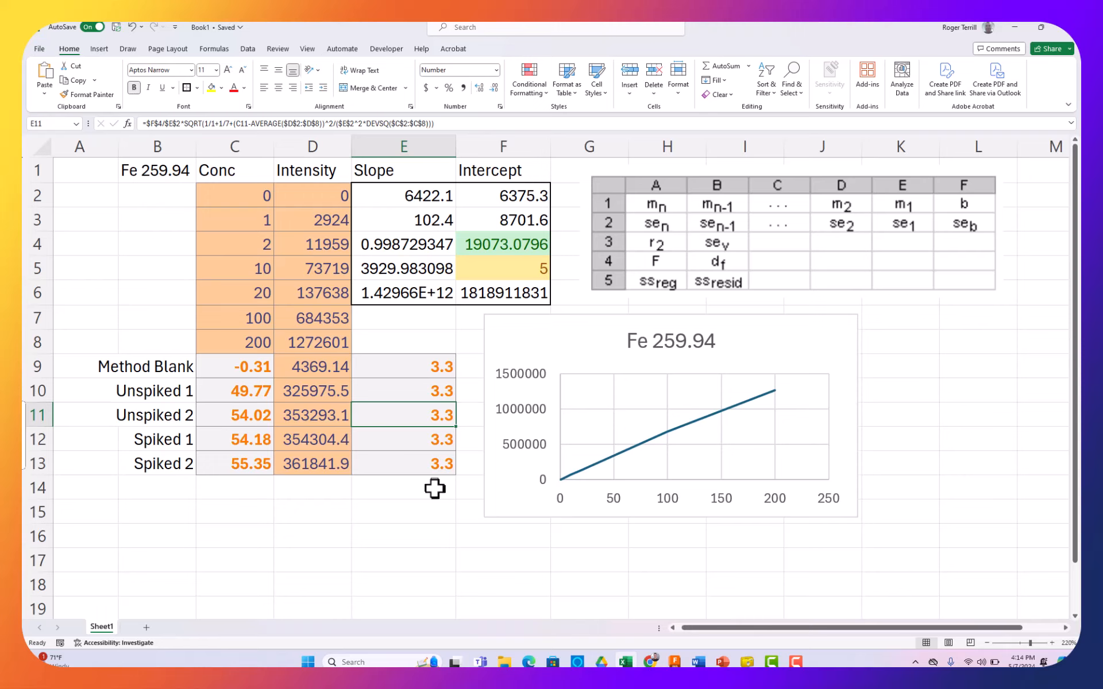
# Shrink the Fe 259.94 chart and move it over to start in column J, clearing the cells beside the standard errors
pyautogui.click(840, 508)
pyautogui.moveTo(854, 516); pyautogui.dragTo(829, 473)
pyautogui.click(947, 425)
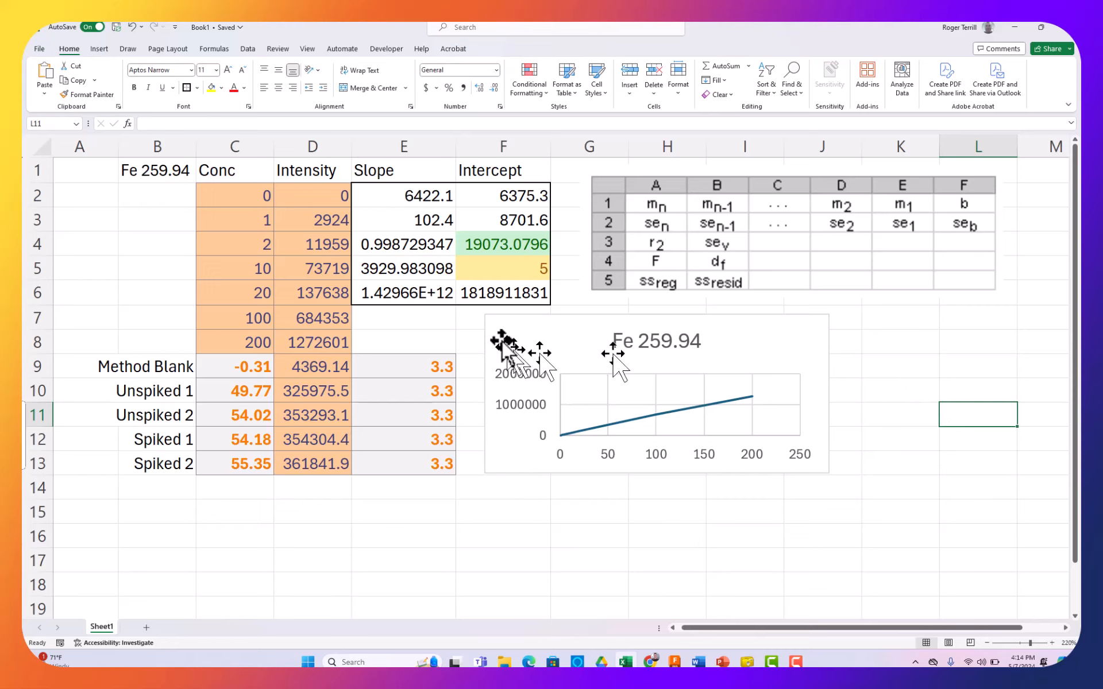
pyautogui.moveTo(503, 343); pyautogui.dragTo(813, 344)
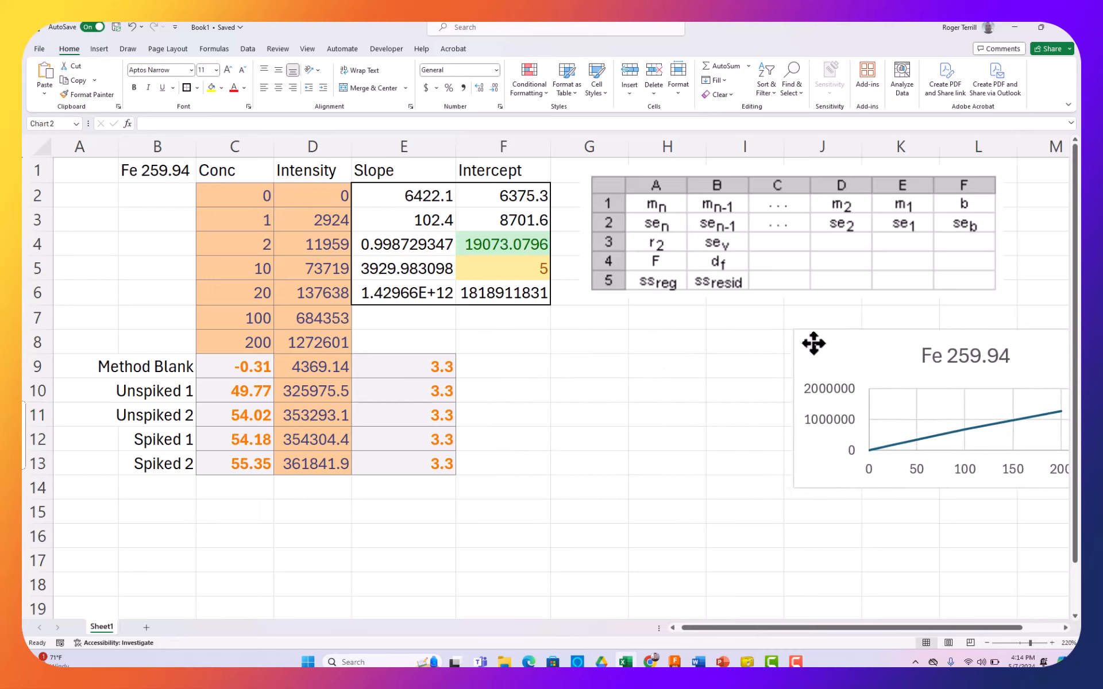
# Enter the heading tEXP in F8, above the empty cells beside the standard errors
pyautogui.click(515, 341)
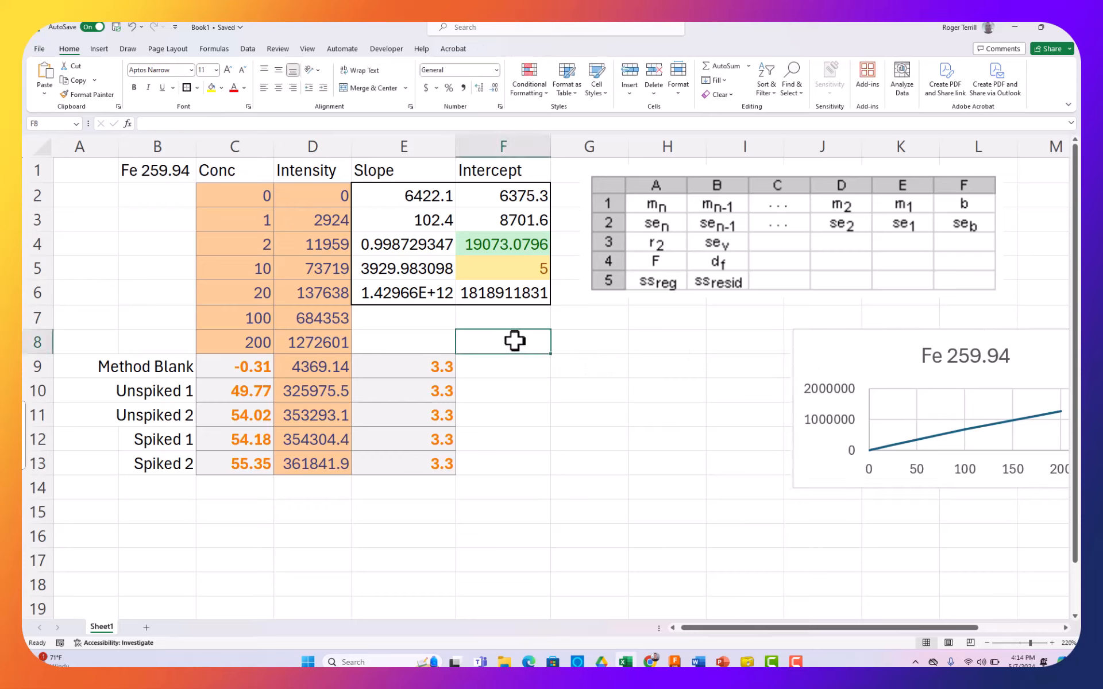
pyautogui.write('t')
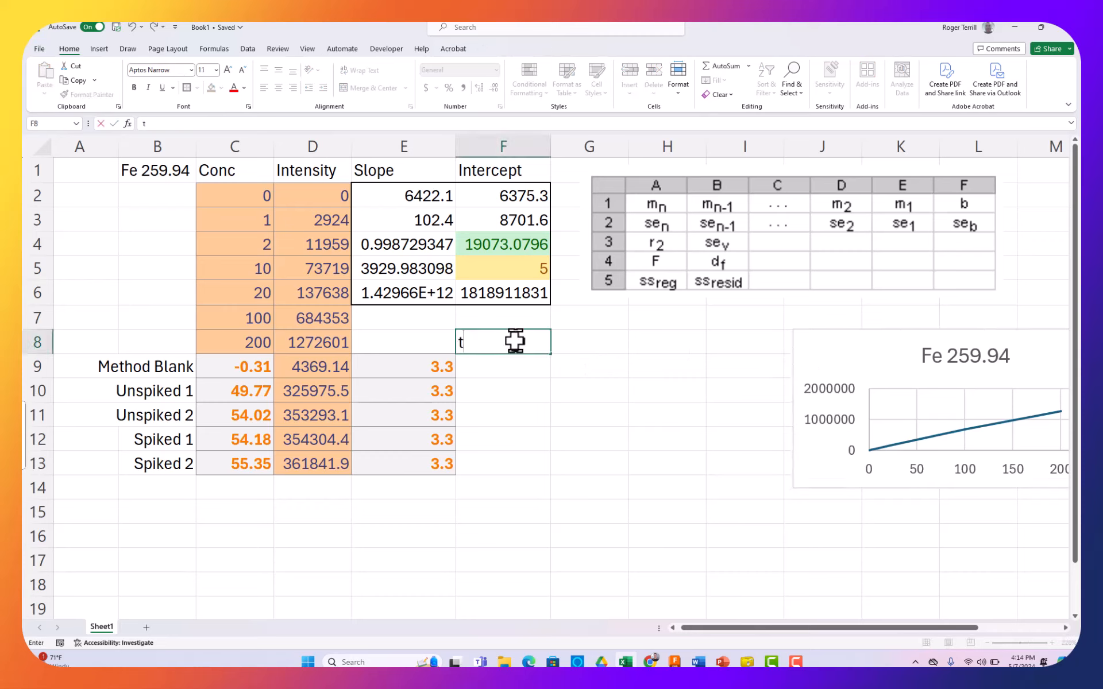
pyautogui.press('capslock')
pyautogui.write('EXP')
pyautogui.press('capslock')
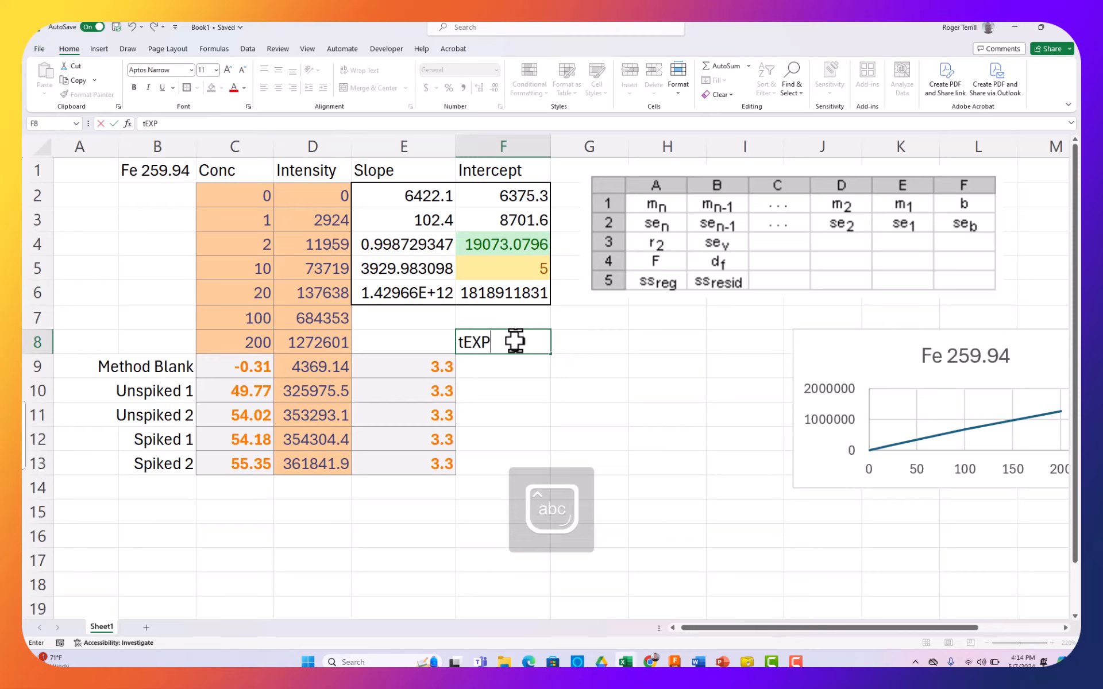
pyautogui.press('Return')
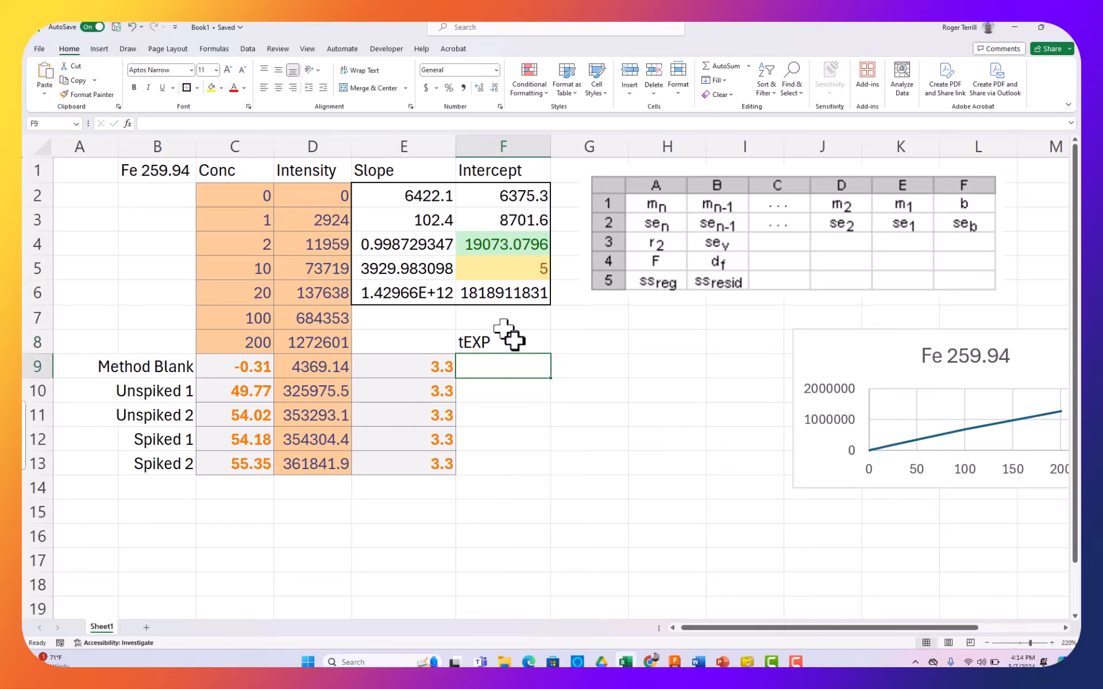
# Enter the note "vs 8 mg" in G8 beside the tEXP heading
pyautogui.write('=')
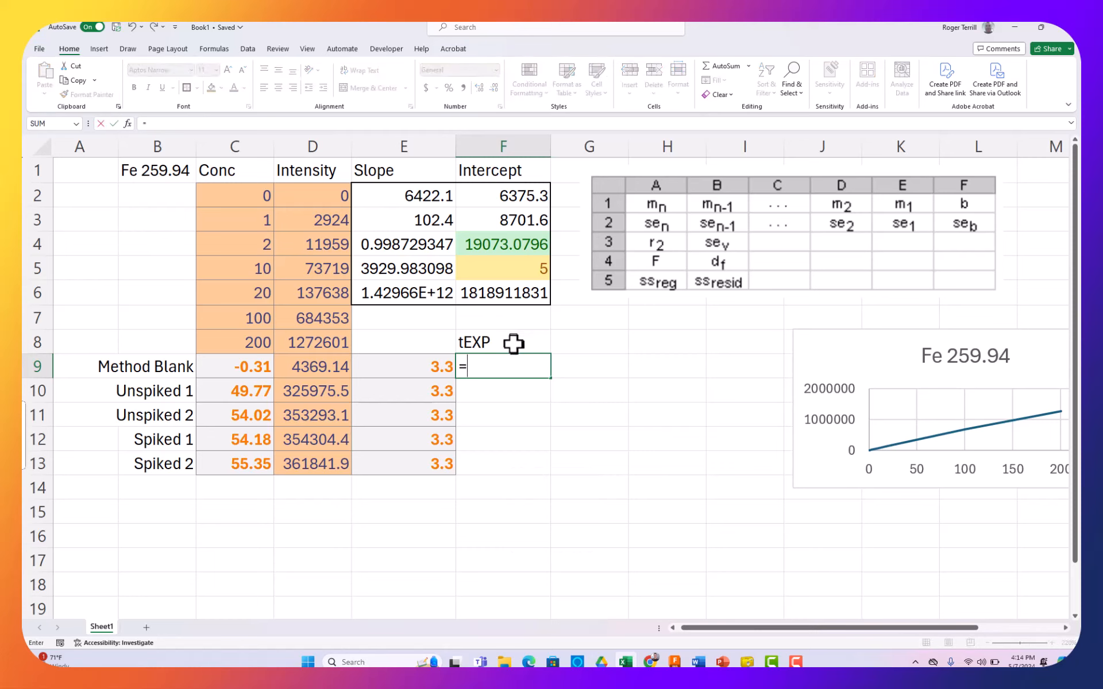
pyautogui.press('Escape')
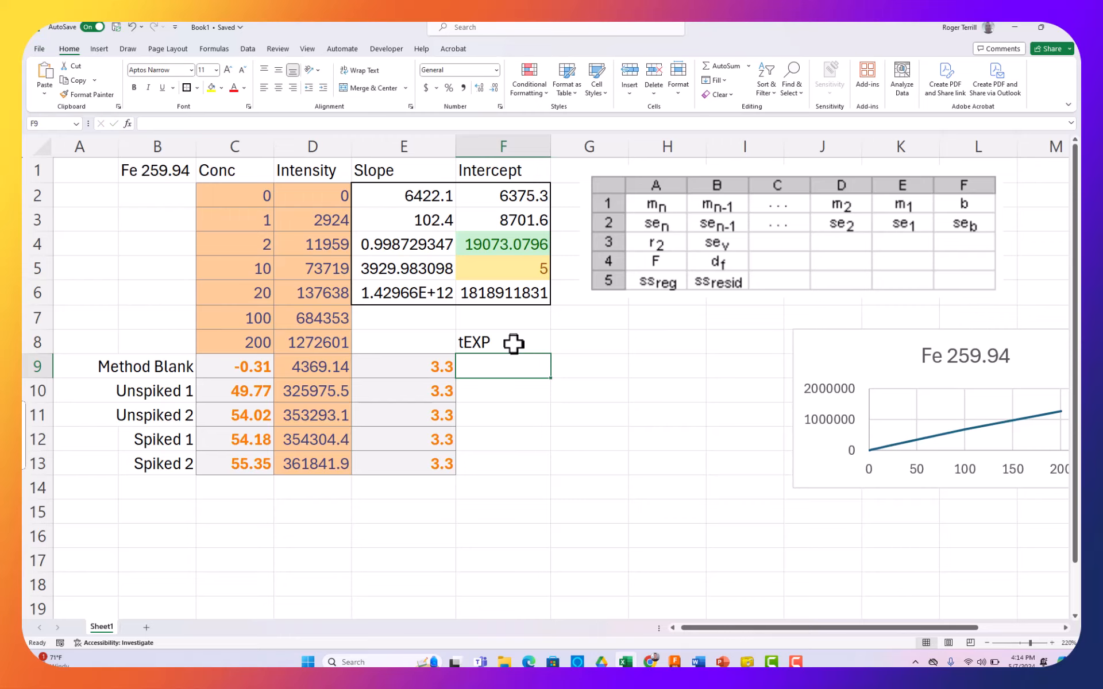
pyautogui.click(513, 343)
pyautogui.press('Tab')
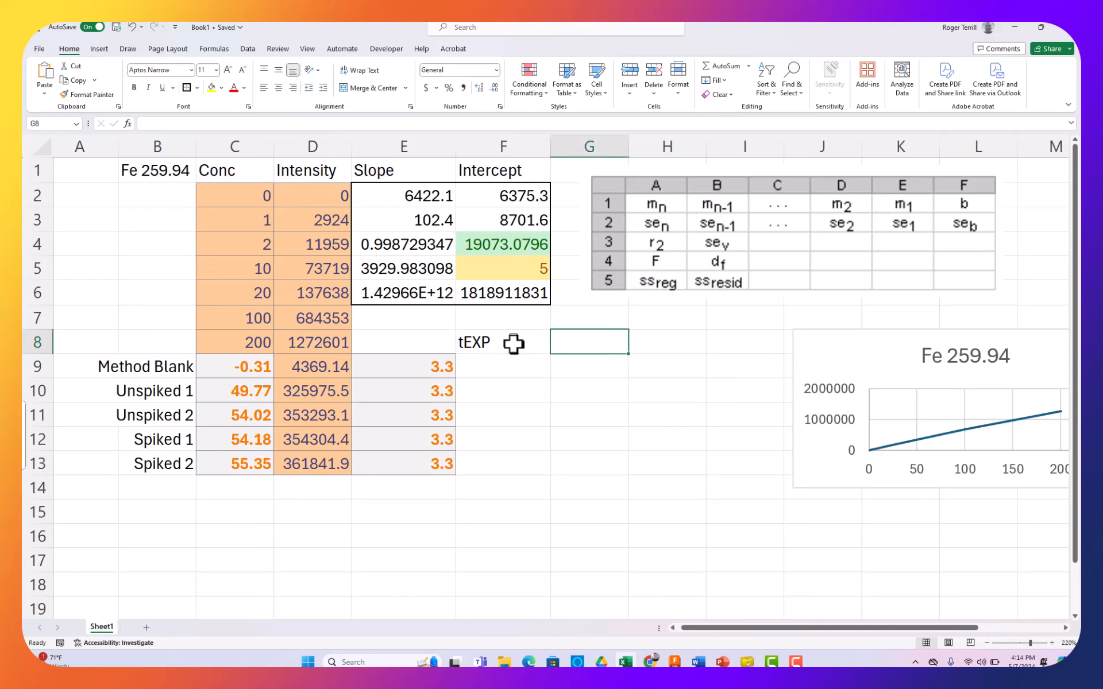
pyautogui.write('vs')
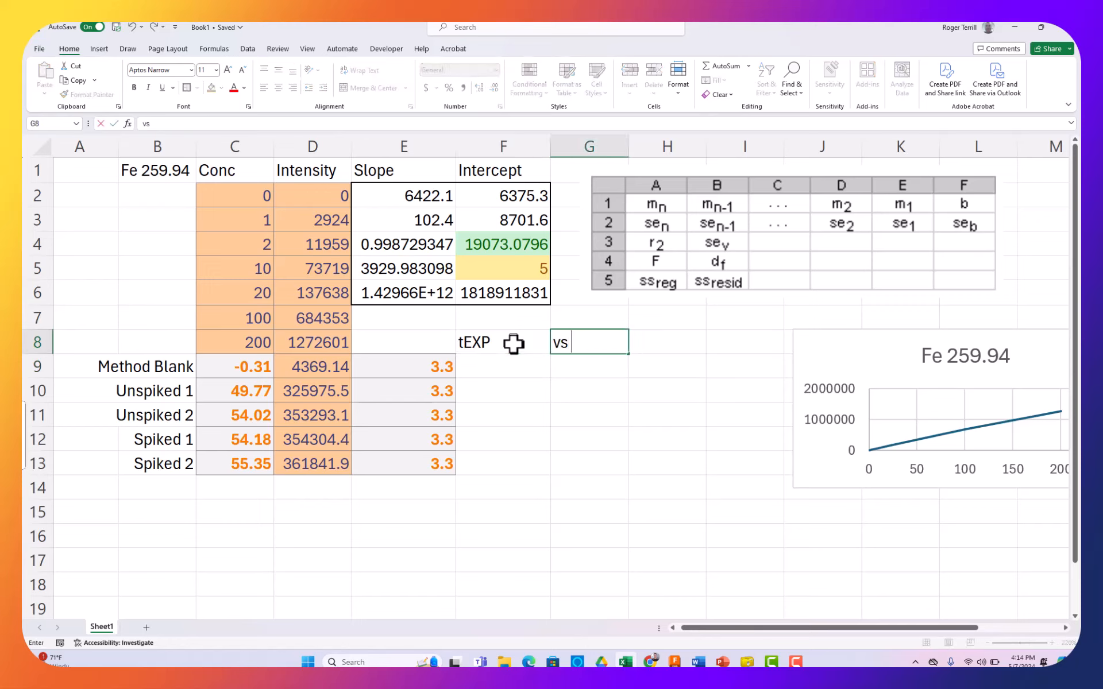
pyautogui.write(' 8 mg')
pyautogui.press('Return')
pyautogui.press('Left')
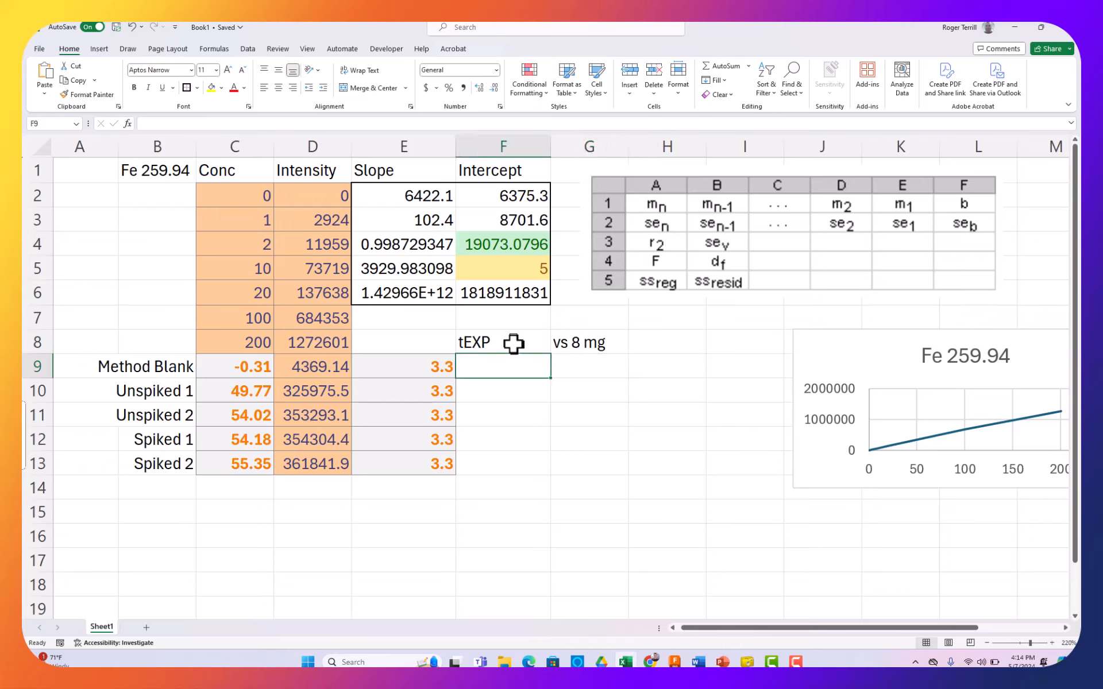
# Format the EXP part of the tEXP heading in F8 as subscript
pyautogui.click(513, 344)
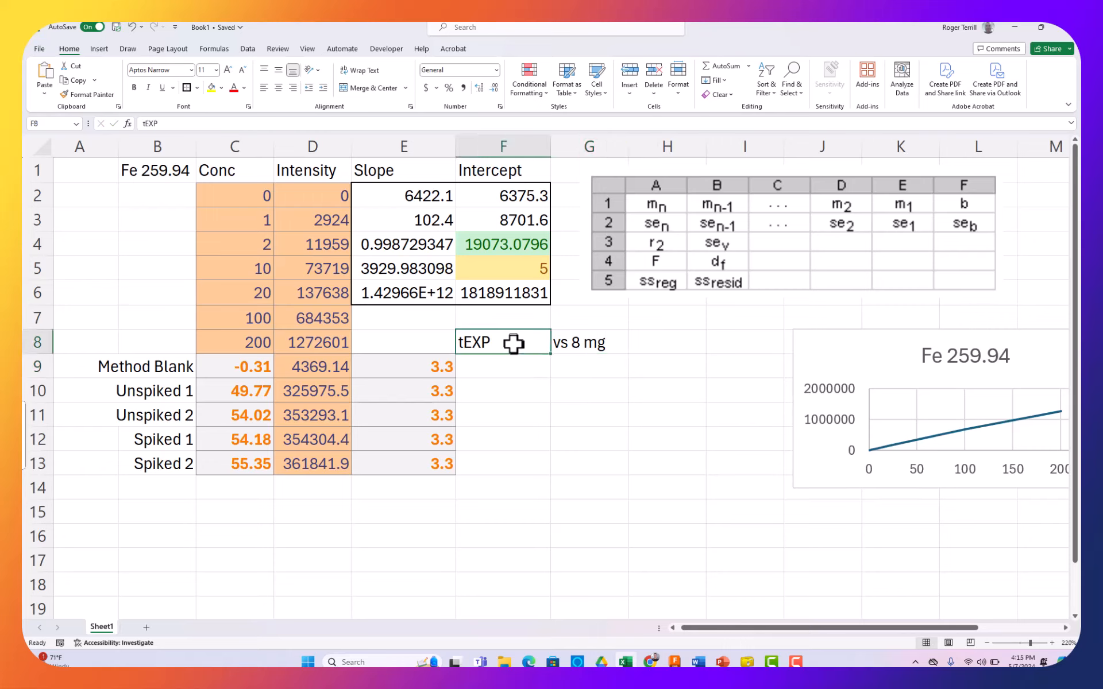
pyautogui.doubleClick(513, 343)
pyautogui.hotkey('shift', 'Left')
pyautogui.hotkey('shift', 'Left')
pyautogui.hotkey('shift', 'Left')
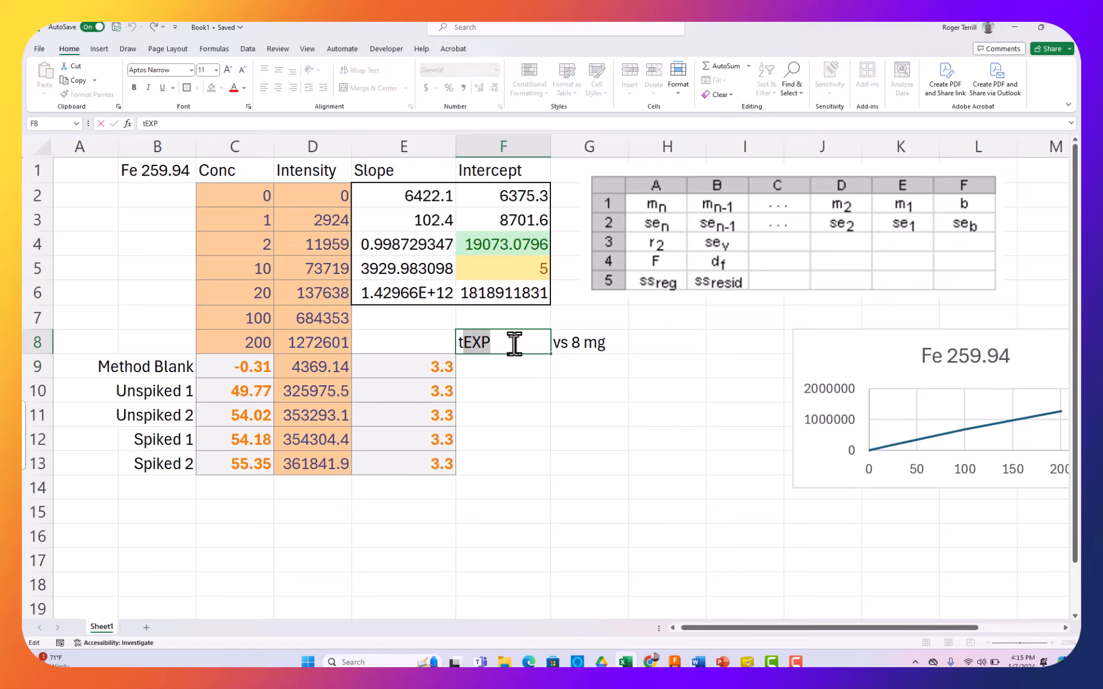
pyautogui.hotkey('ctrl', '1')
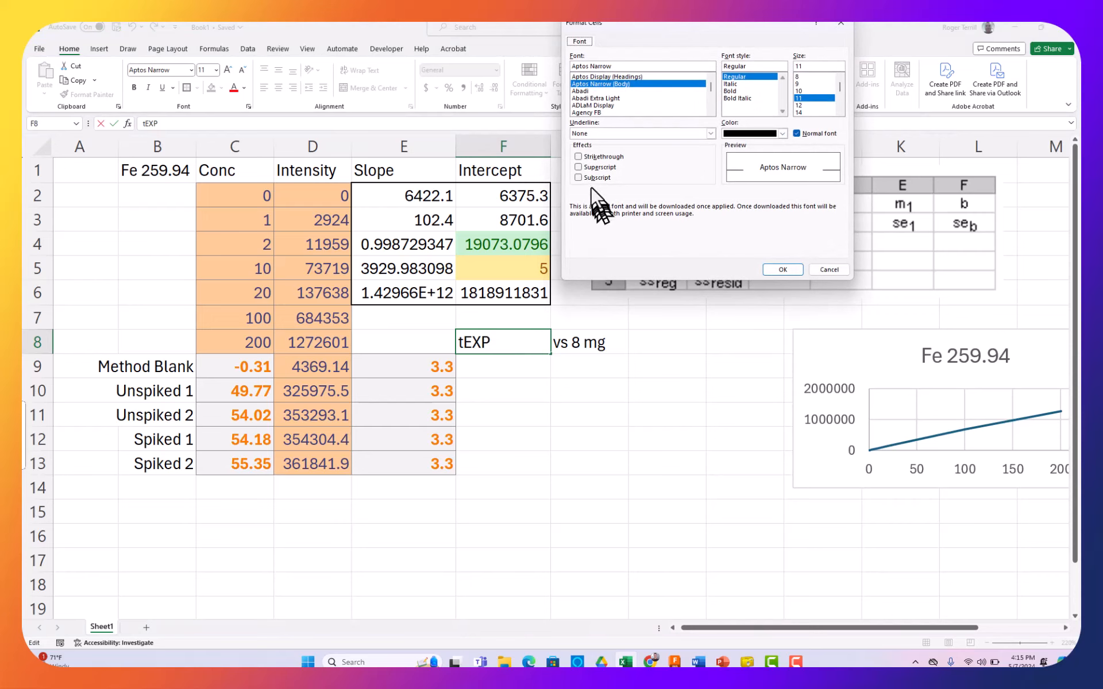
pyautogui.click(592, 177)
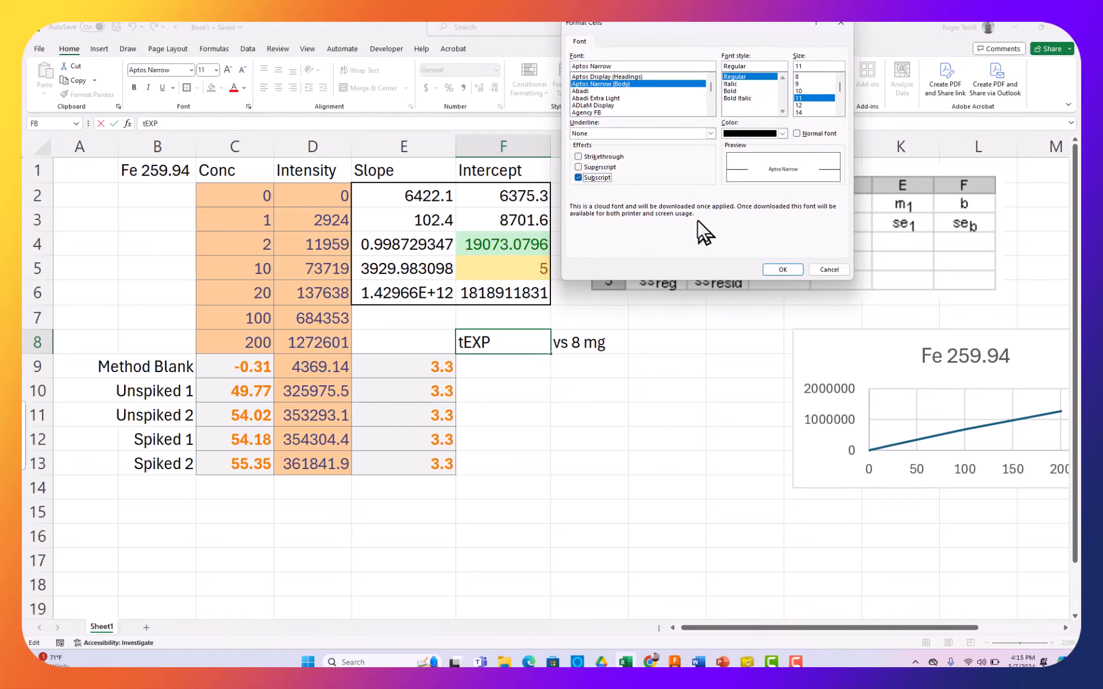
pyautogui.click(782, 269)
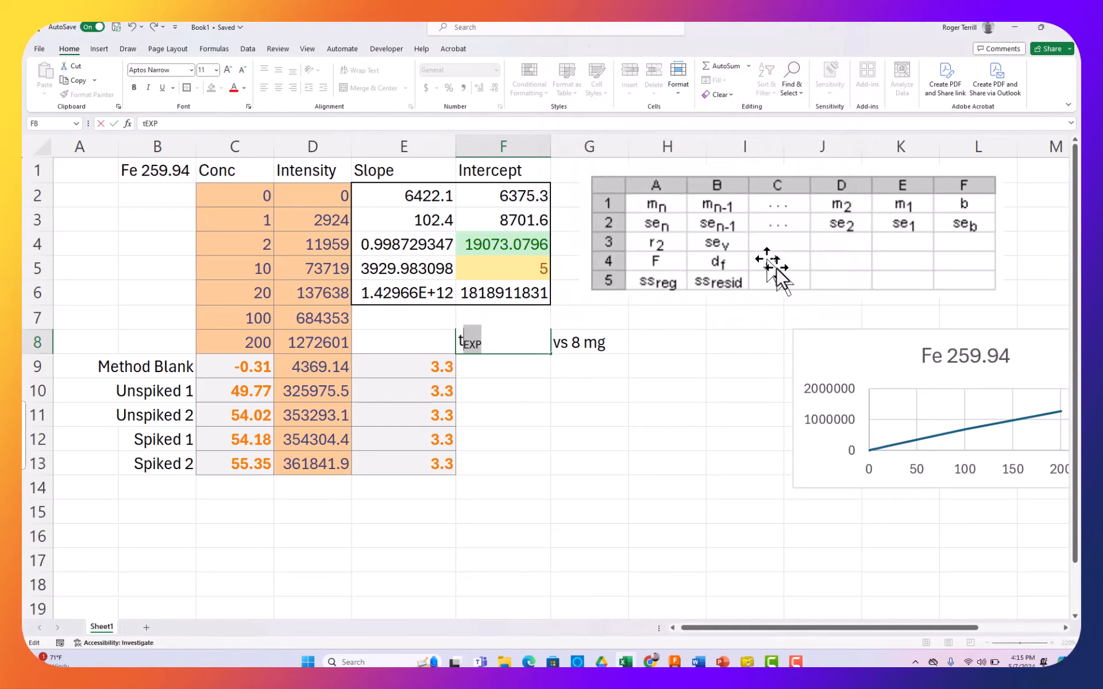
pyautogui.click(671, 396)
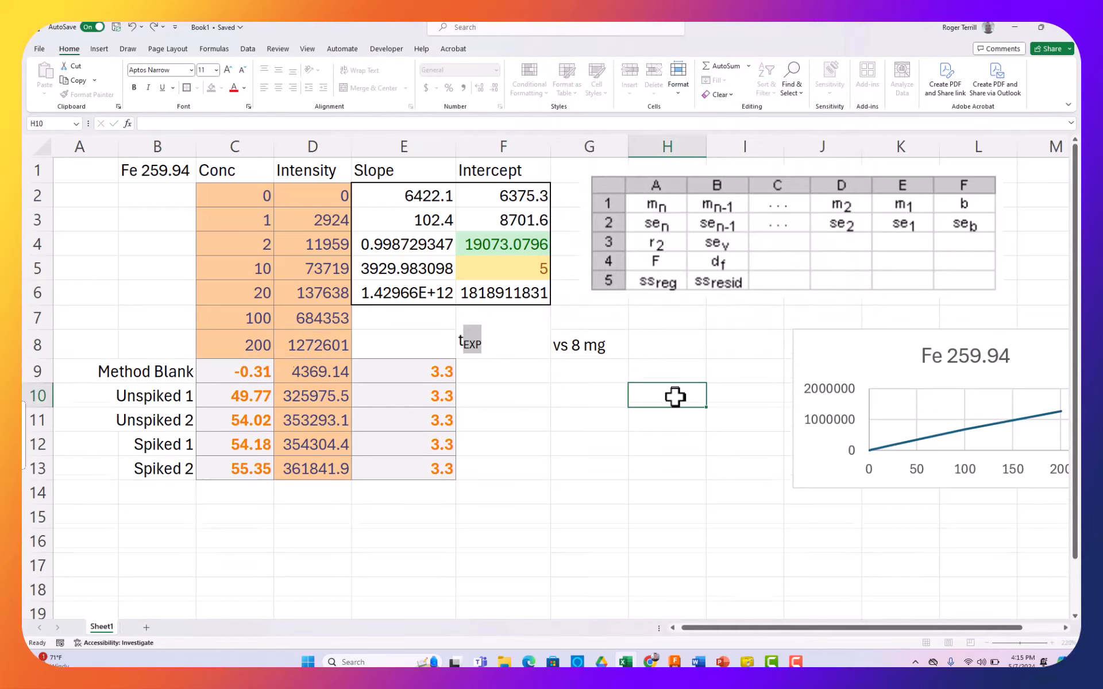
# Append "vs 8 mg" to the tEXP heading in F8 and clear the separate note in G8
pyautogui.doubleClick(519, 347)
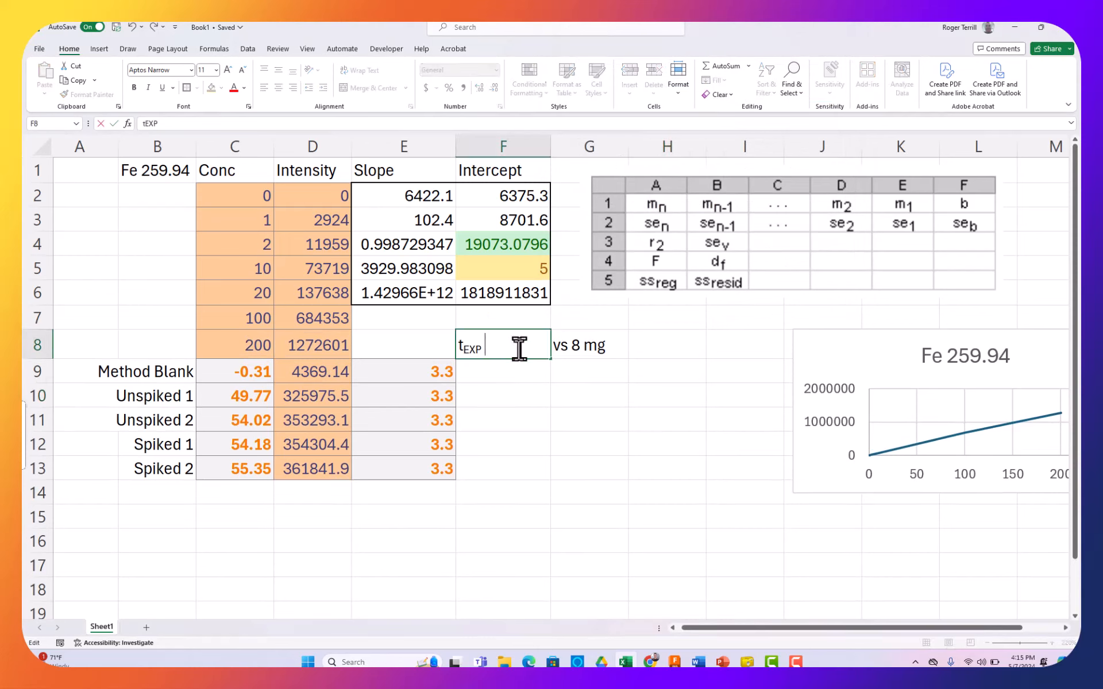
pyautogui.write('vs 8 mg')
pyautogui.hotkey('ctrl', 'Return')
pyautogui.press('Right')
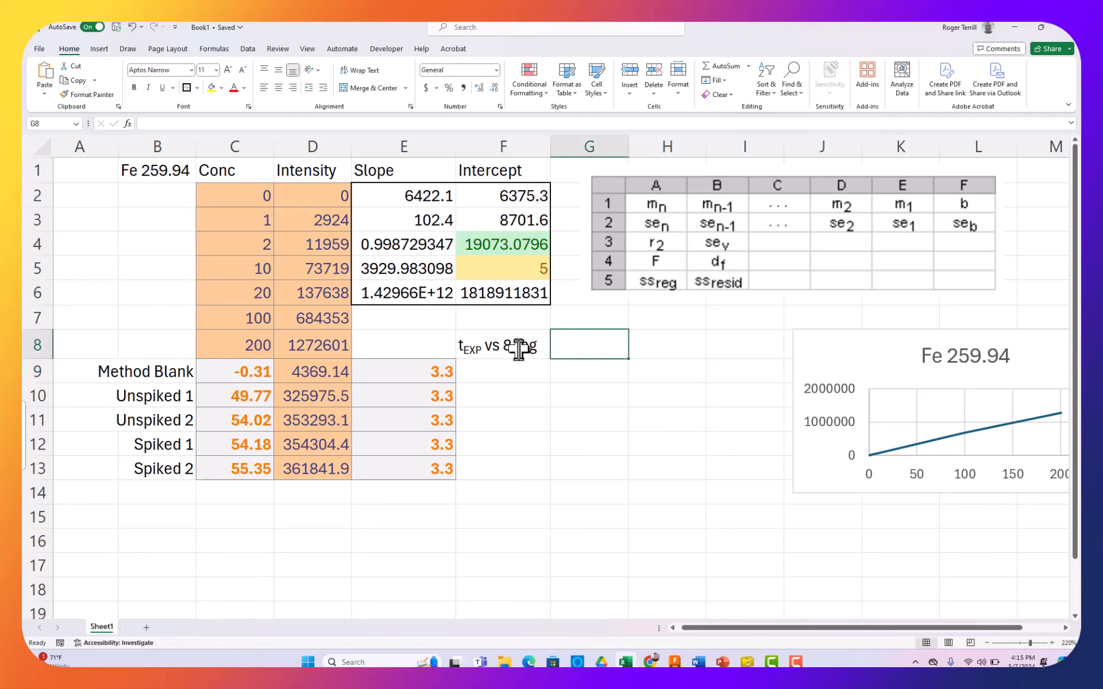
pyautogui.press('Down')
pyautogui.press('Left')
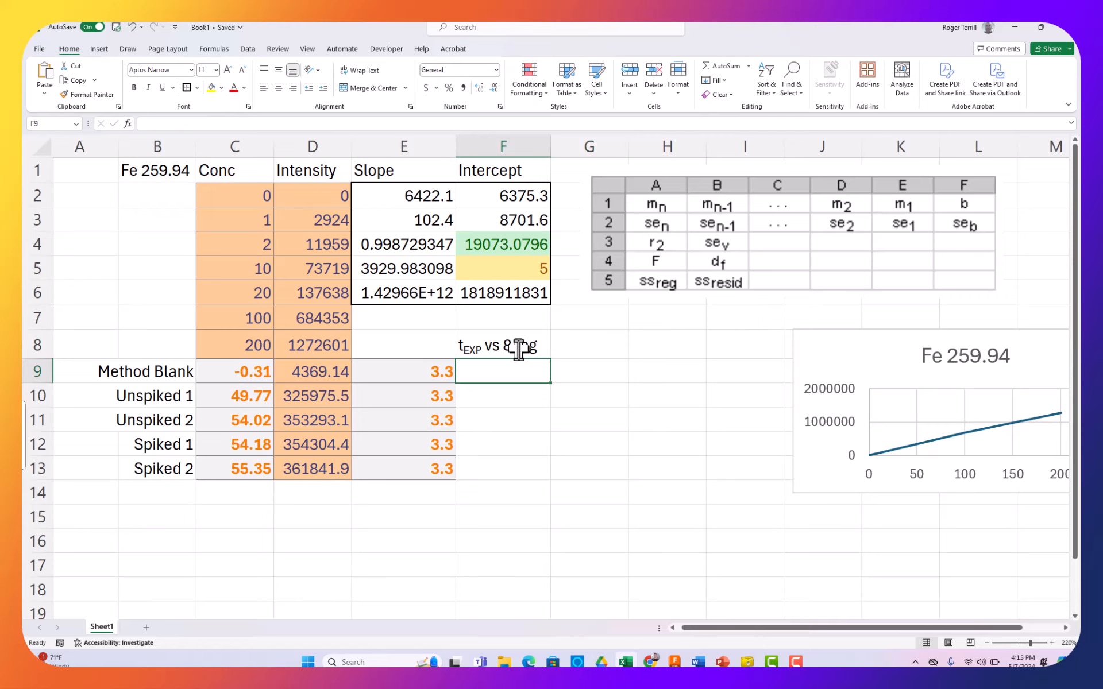
pyautogui.write('=(')
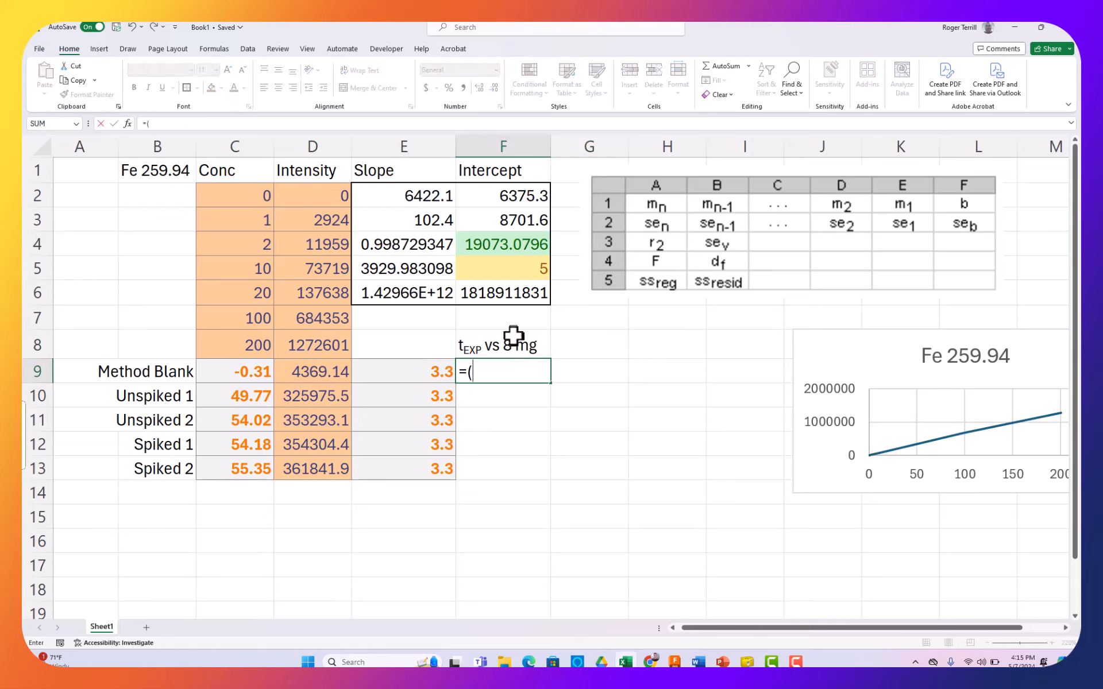
pyautogui.write('8-')
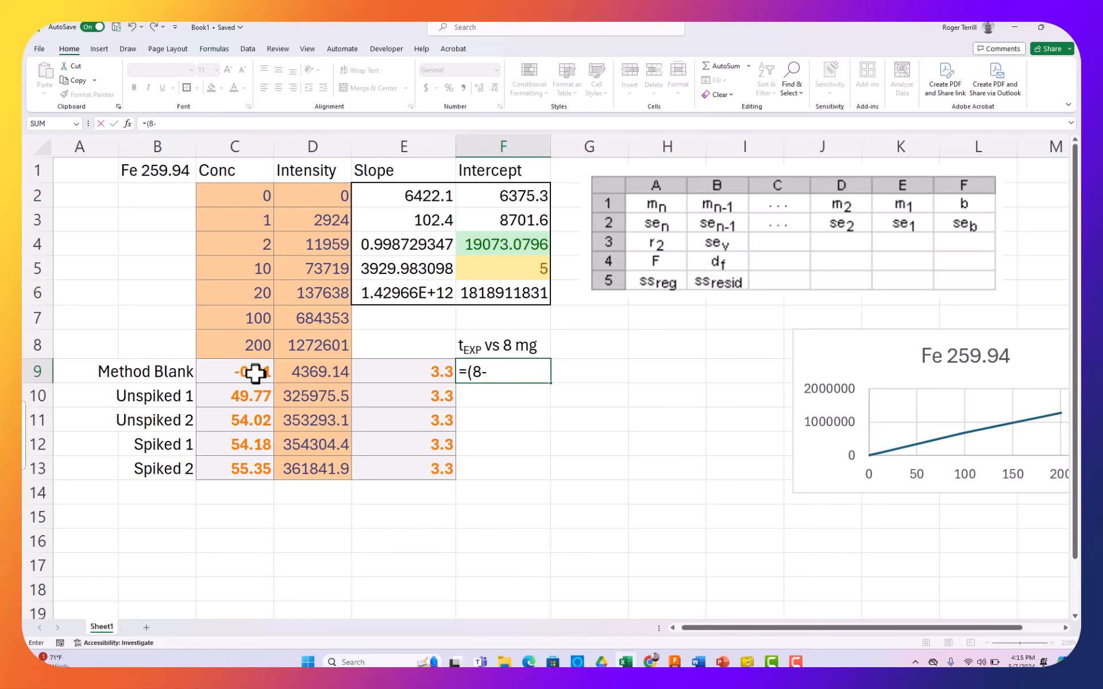
pyautogui.press('BackSpace')
pyautogui.press('BackSpace')
pyautogui.press('BackSpace')
pyautogui.press('BackSpace')
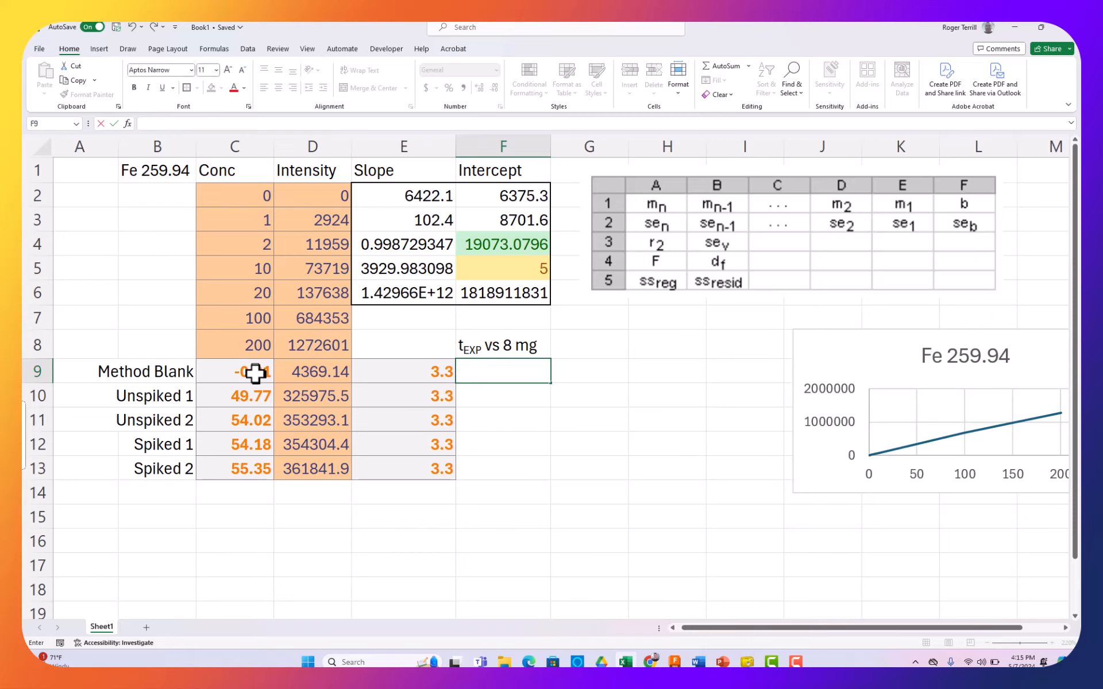
pyautogui.press('Return')
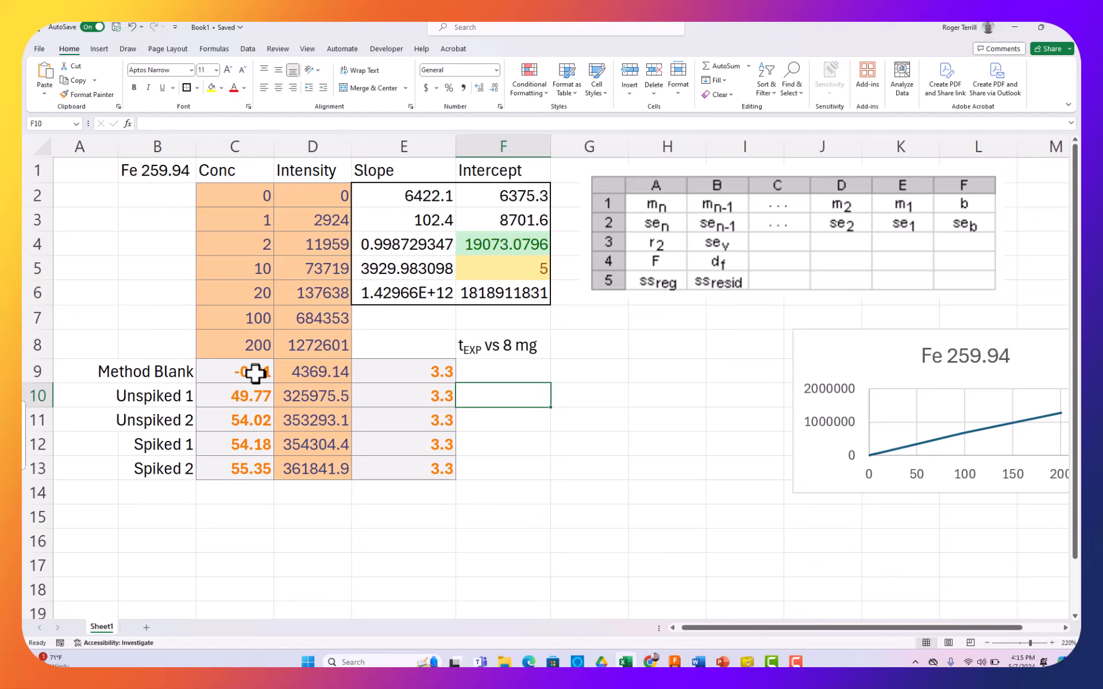
# Enter the experimental t formula =(C10/10-8)*SQRT(7)/E10 for Unspiked 1 in F10
pyautogui.write('=')
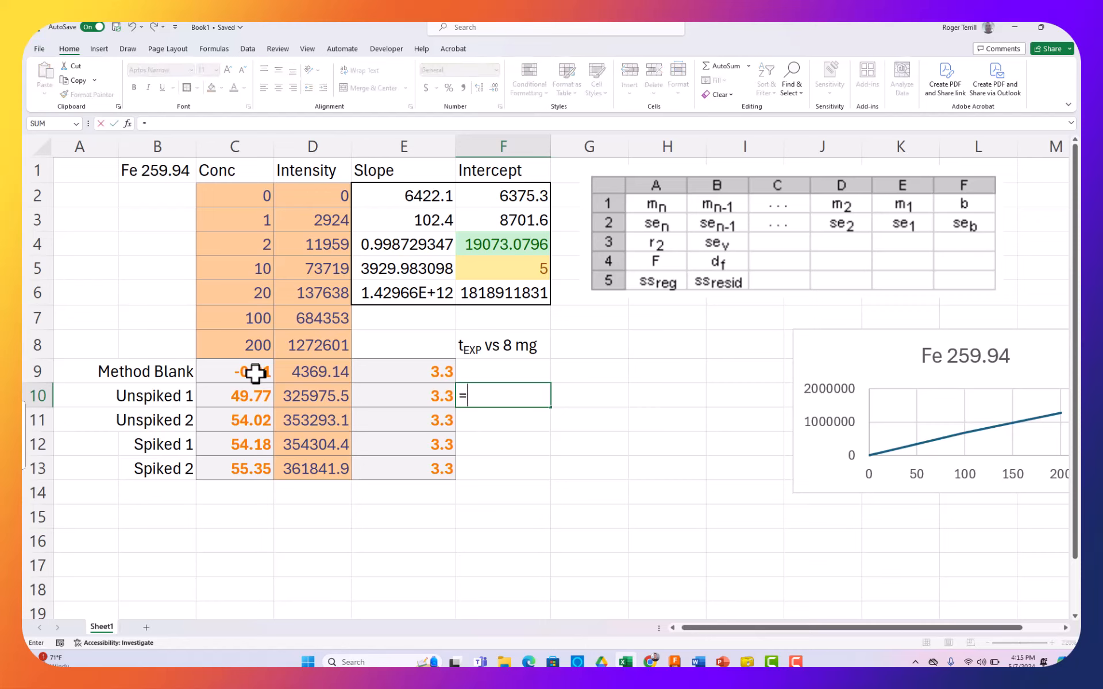
pyautogui.write('(')
pyautogui.click(255, 398)
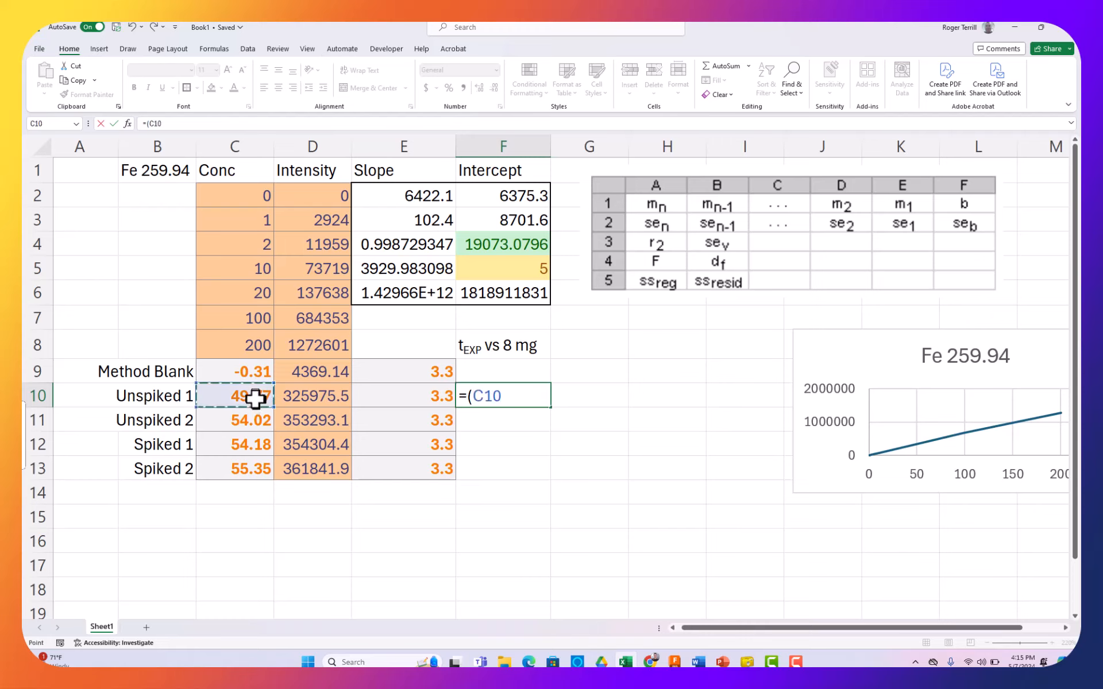
pyautogui.write('/10-8')
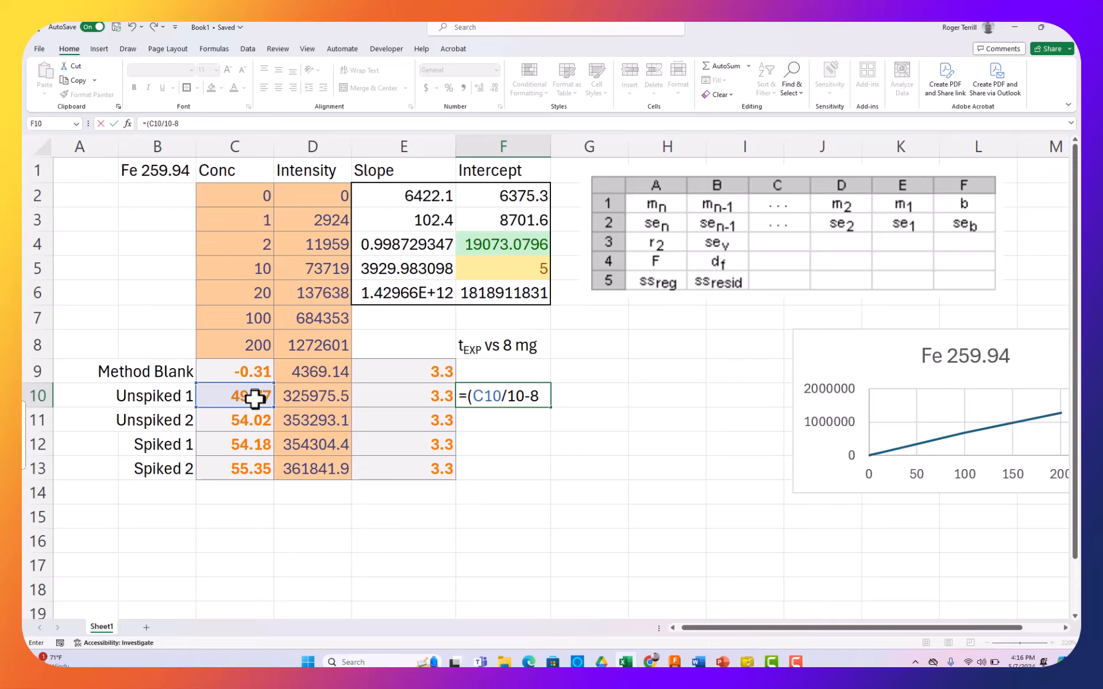
pyautogui.press('BackSpace')
pyautogui.press('BackSpace')
pyautogui.write('10')
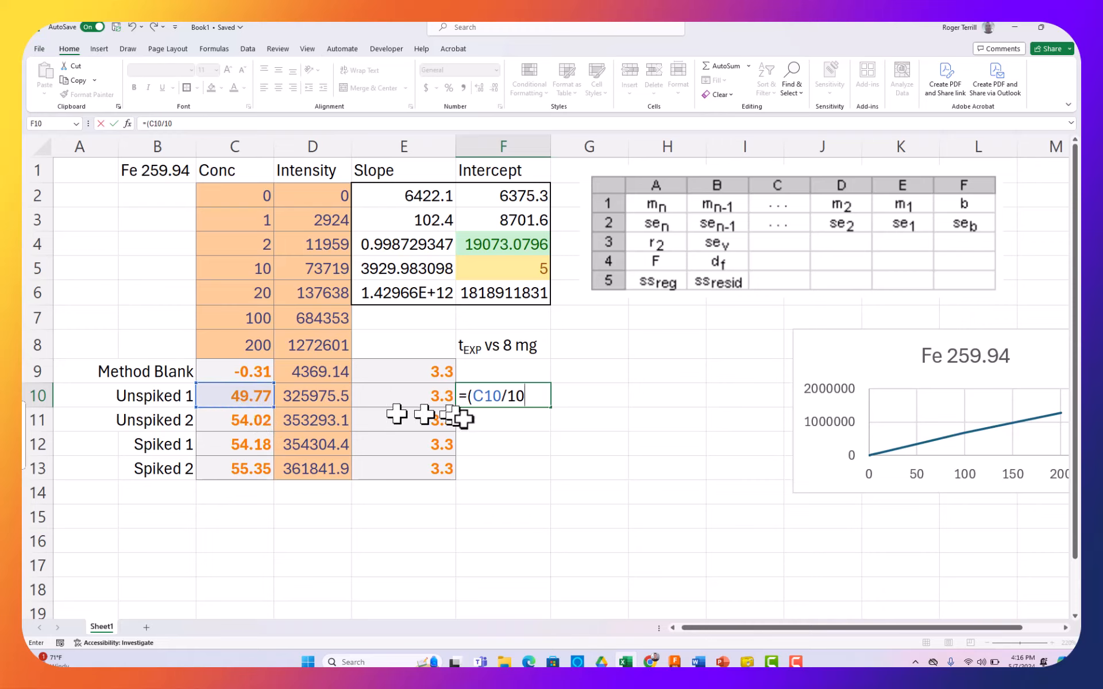
pyautogui.write('-')
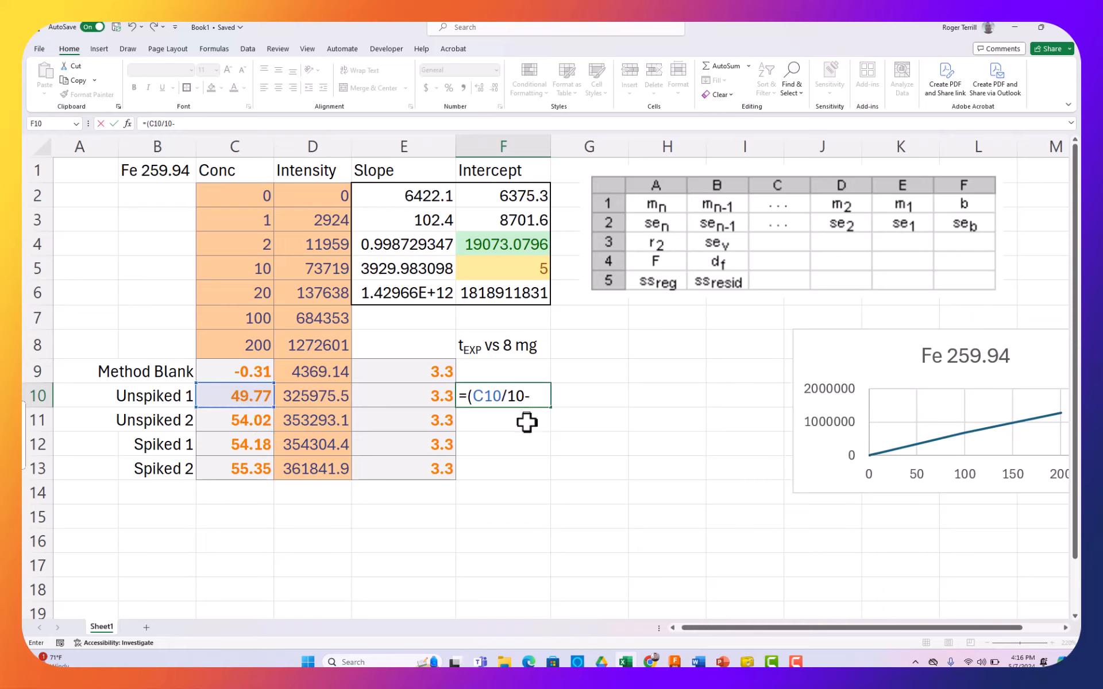
pyautogui.write('8)*sqrt')
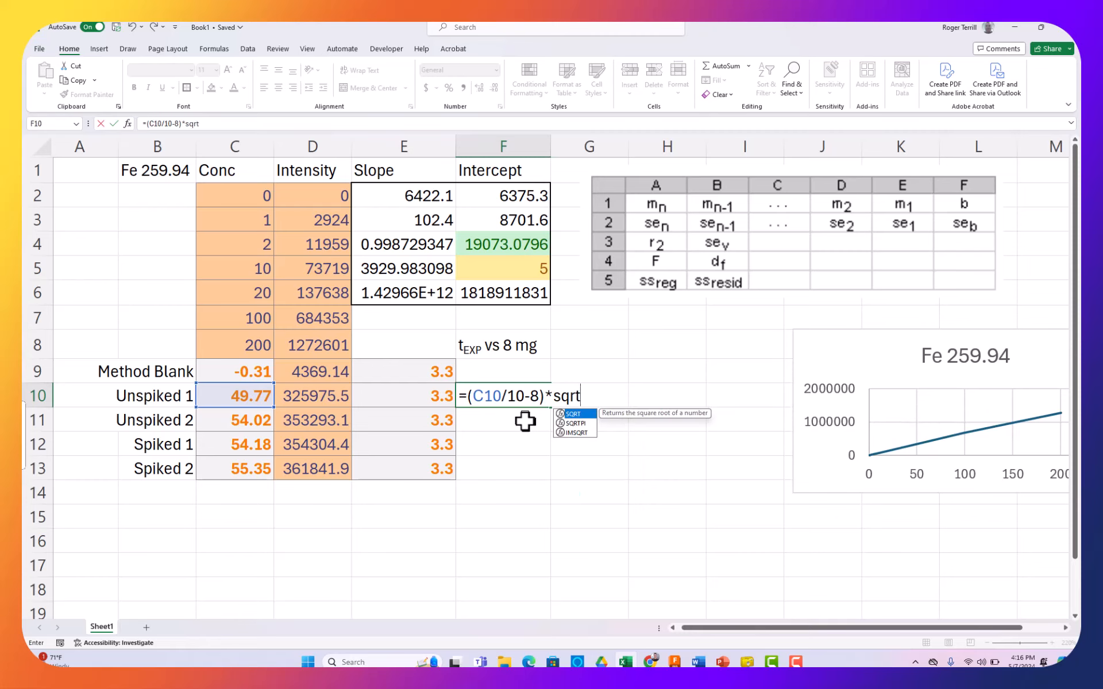
pyautogui.write('(')
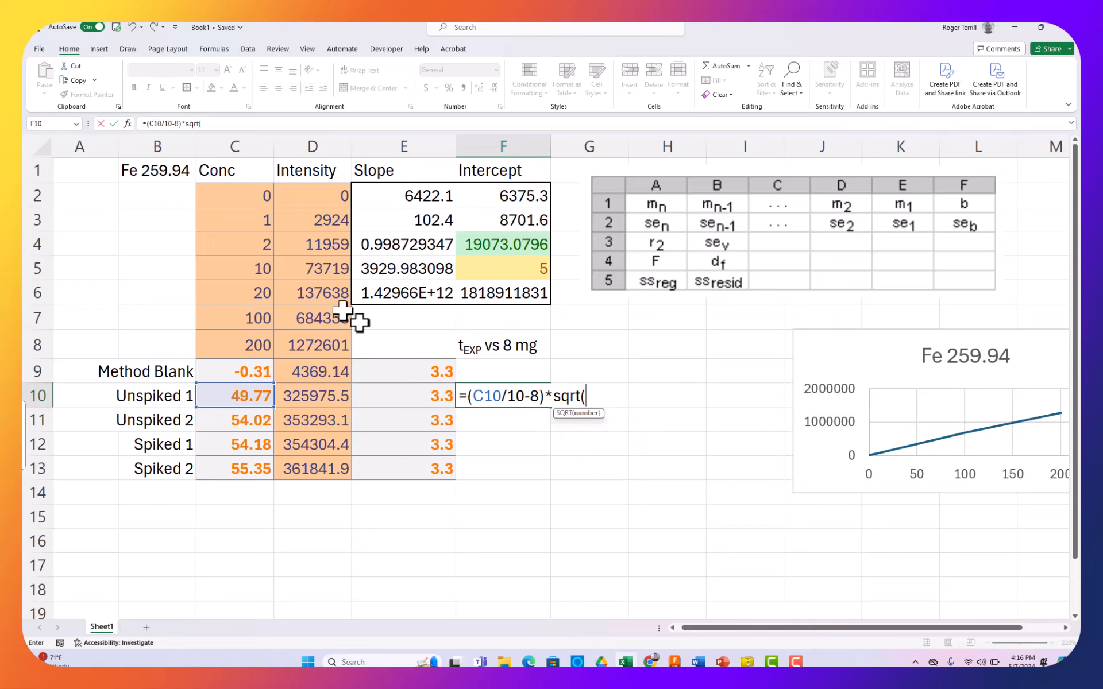
pyautogui.write('7)')
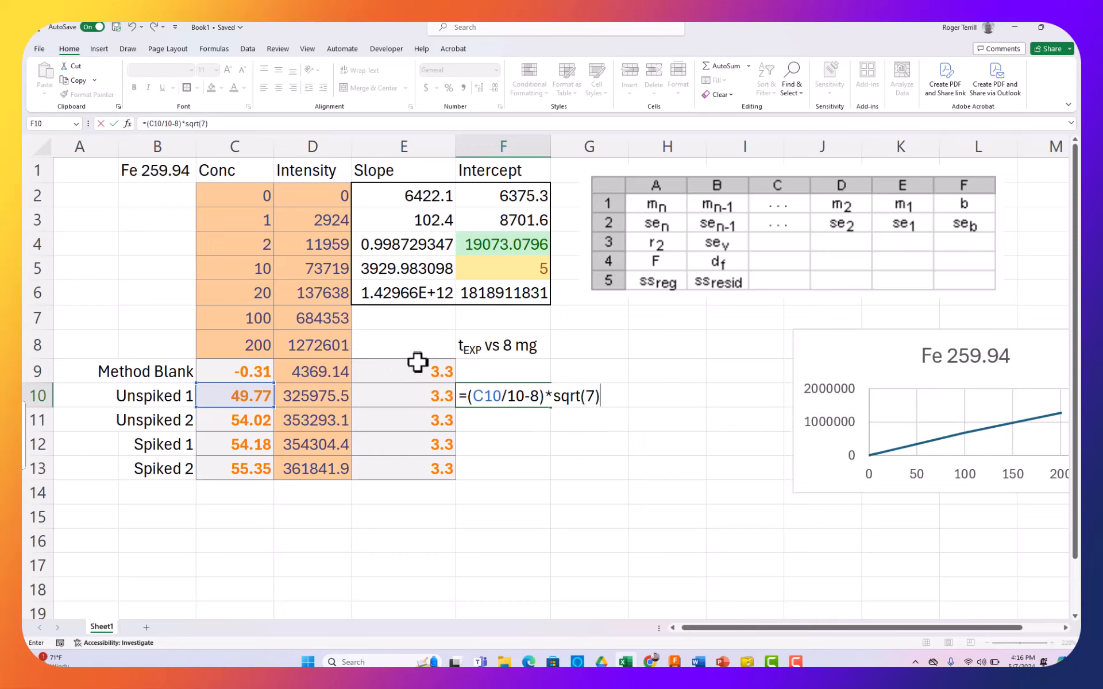
pyautogui.press('BackSpace')
pyautogui.write('/')
pyautogui.click(415, 396)
pyautogui.press('Return')
# Wrap the difference C10/10-8 in the F10 formula in the ABS function
pyautogui.click(503, 396)
pyautogui.click(148, 124)
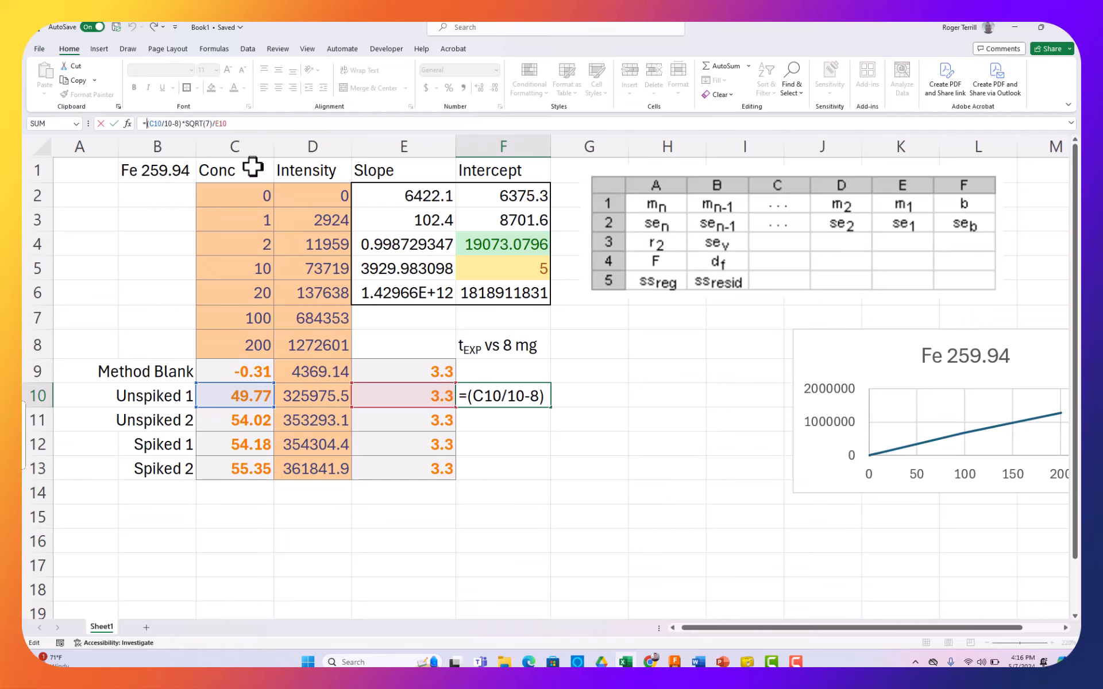
pyautogui.write('abs')
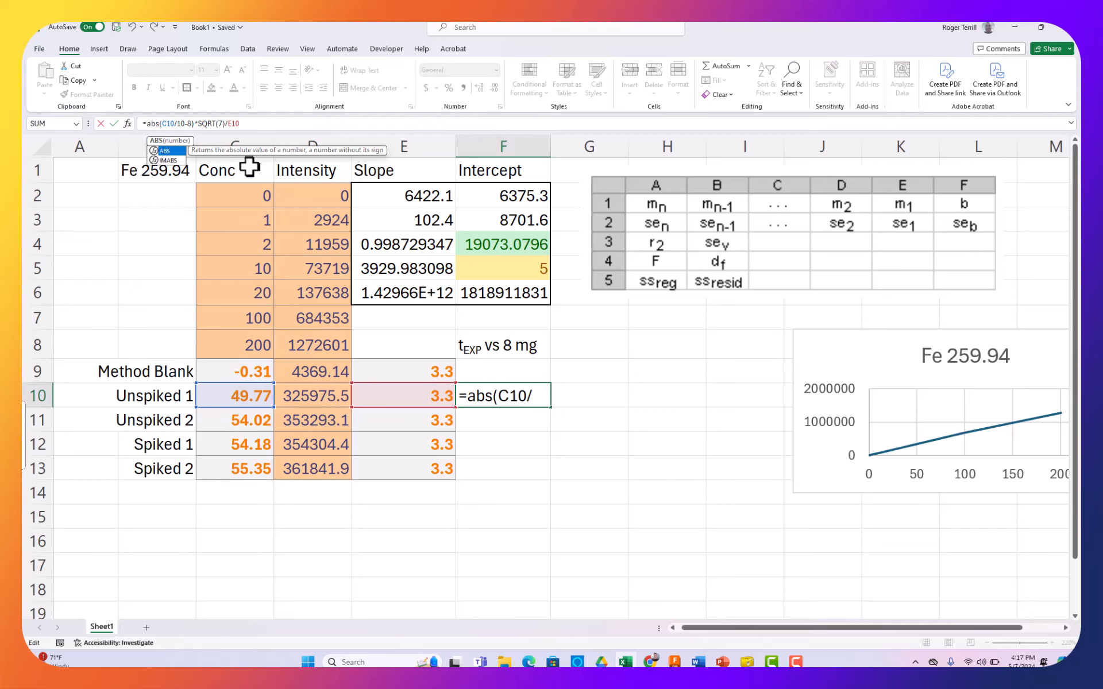
pyautogui.press('Return')
pyautogui.press('Up')
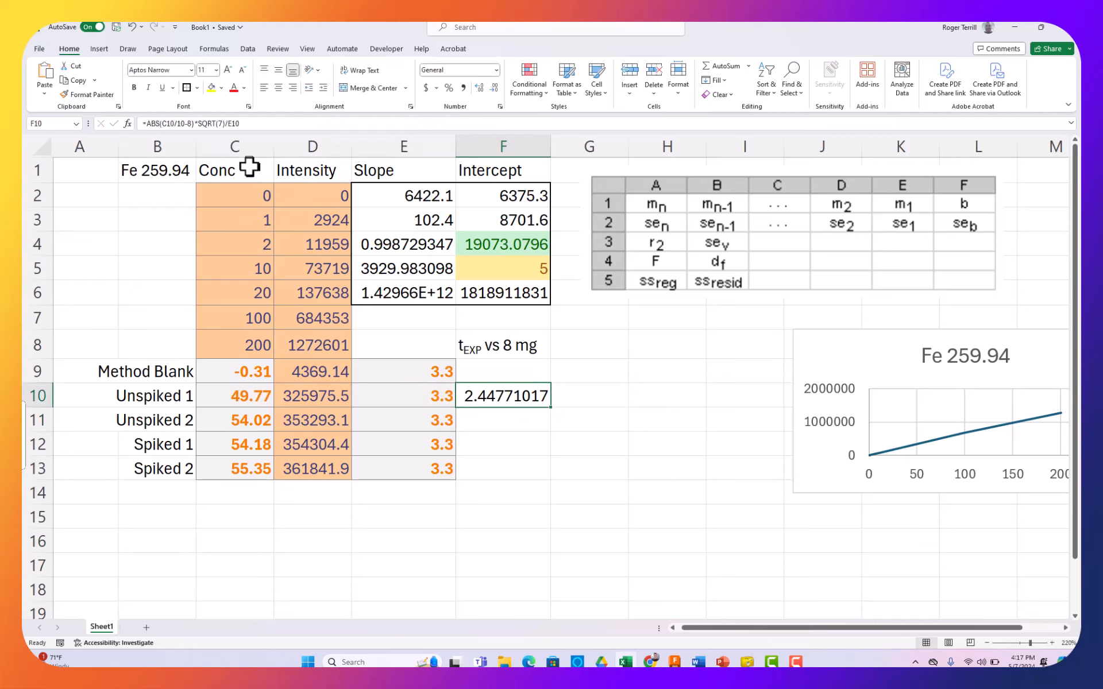
# Enclose C10/10 in its own parentheses so the F10 formula reads =ABS((C10/10)-8)*SQRT(7)/E10
pyautogui.doubleClick(518, 396)
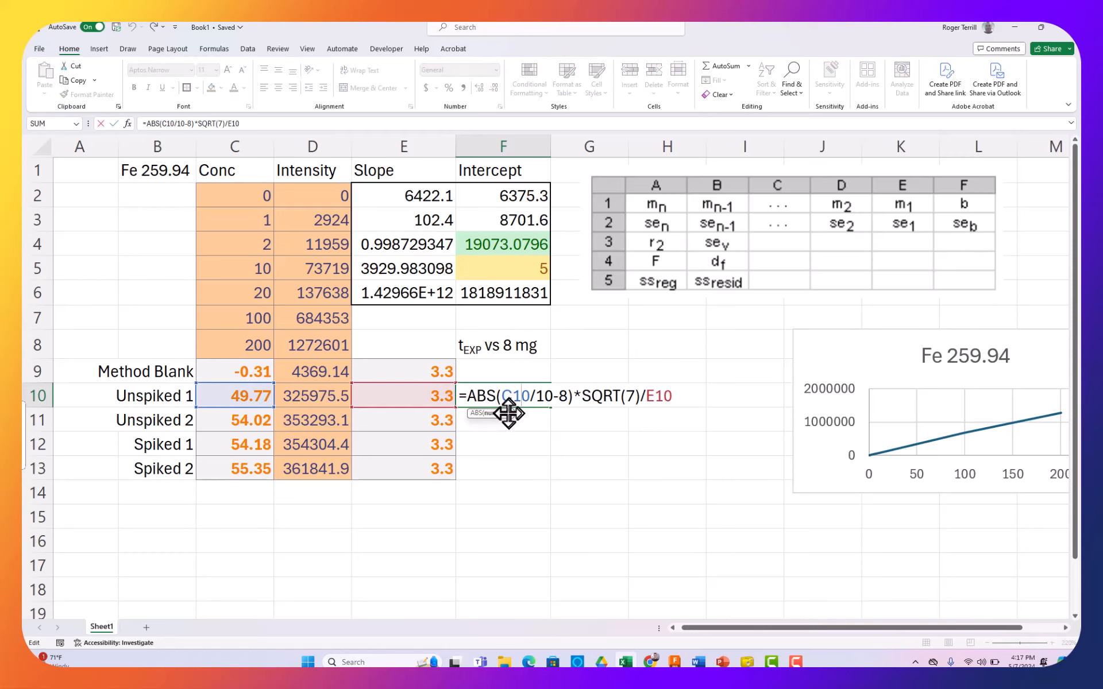
pyautogui.click(521, 397)
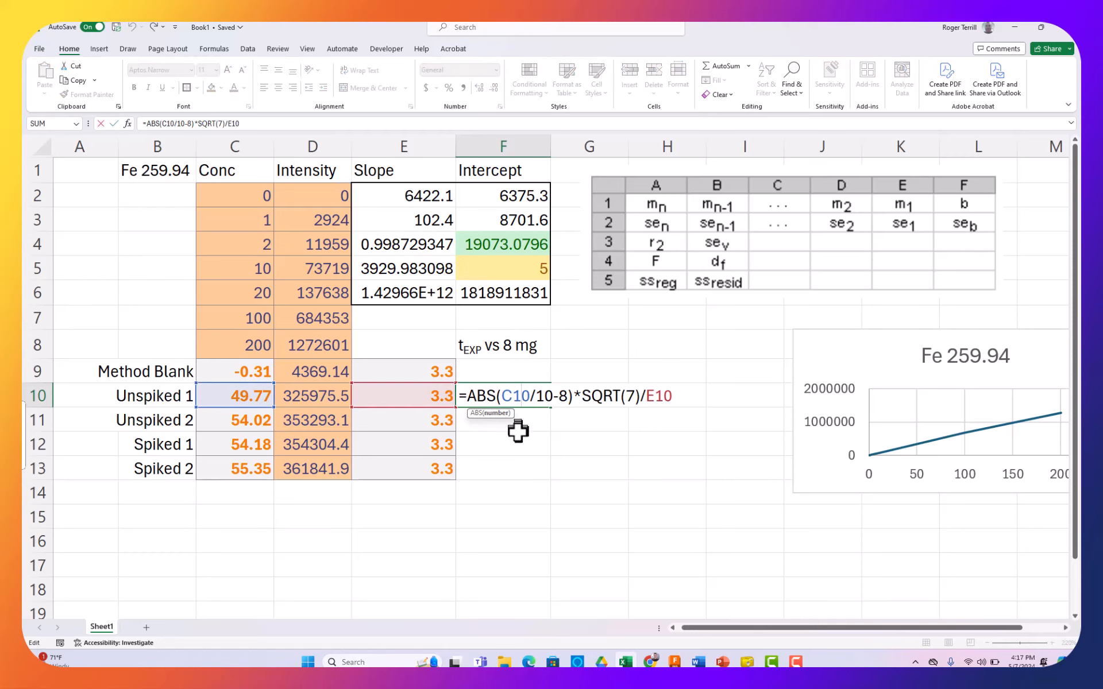
pyautogui.click(554, 396)
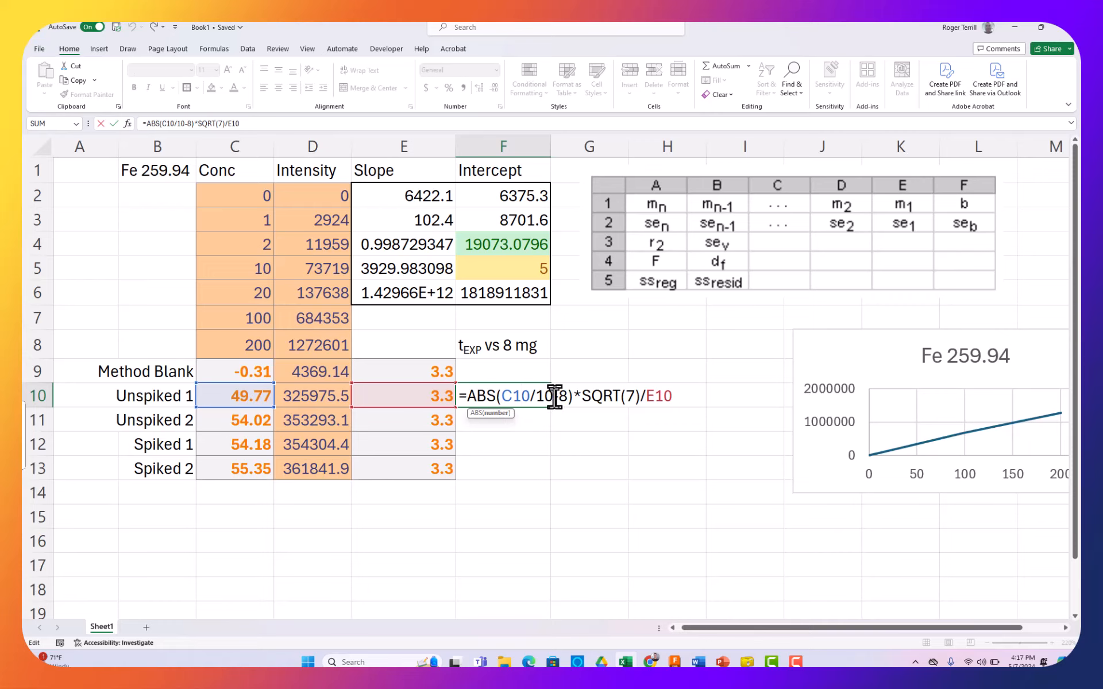
pyautogui.click(503, 396)
pyautogui.write('(')
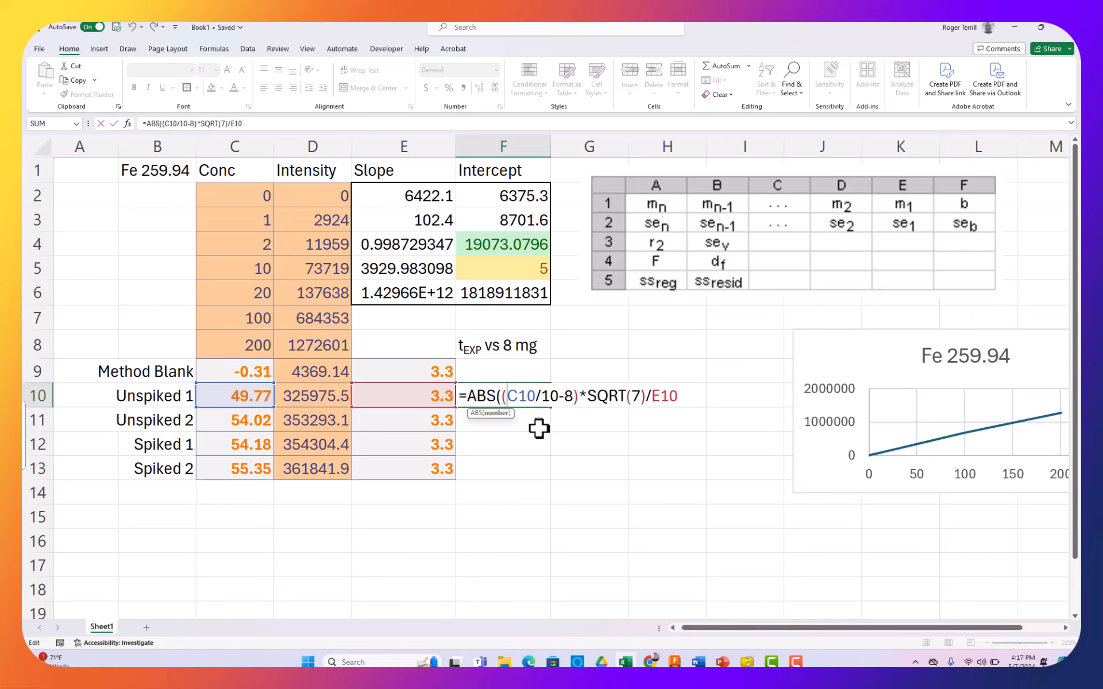
pyautogui.press('Right')
pyautogui.press('Right')
pyautogui.write(')')
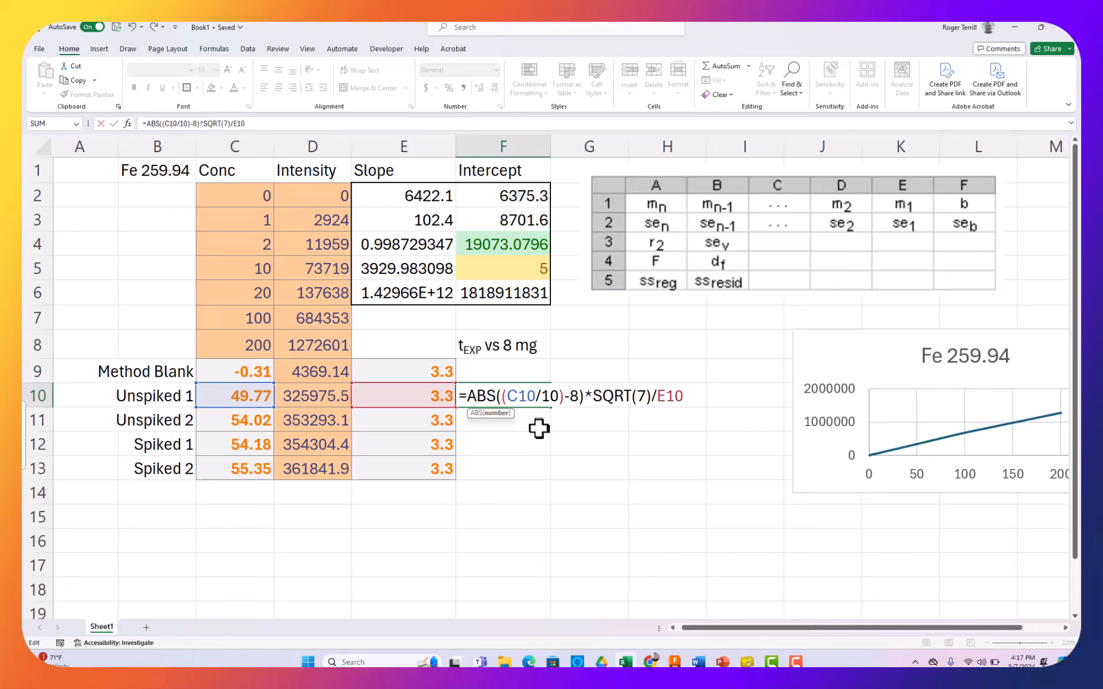
pyautogui.press('Return')
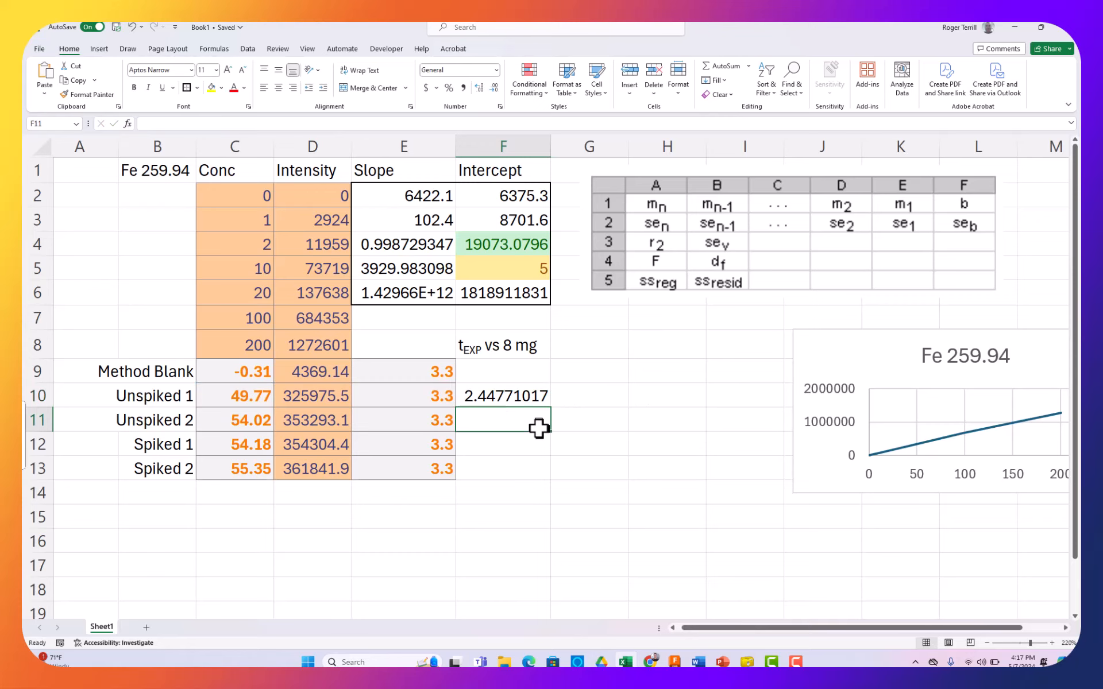
# Show the t value in F10 with one decimal place and fill its formula down to F11 for Unspiked 2
pyautogui.press('Up')
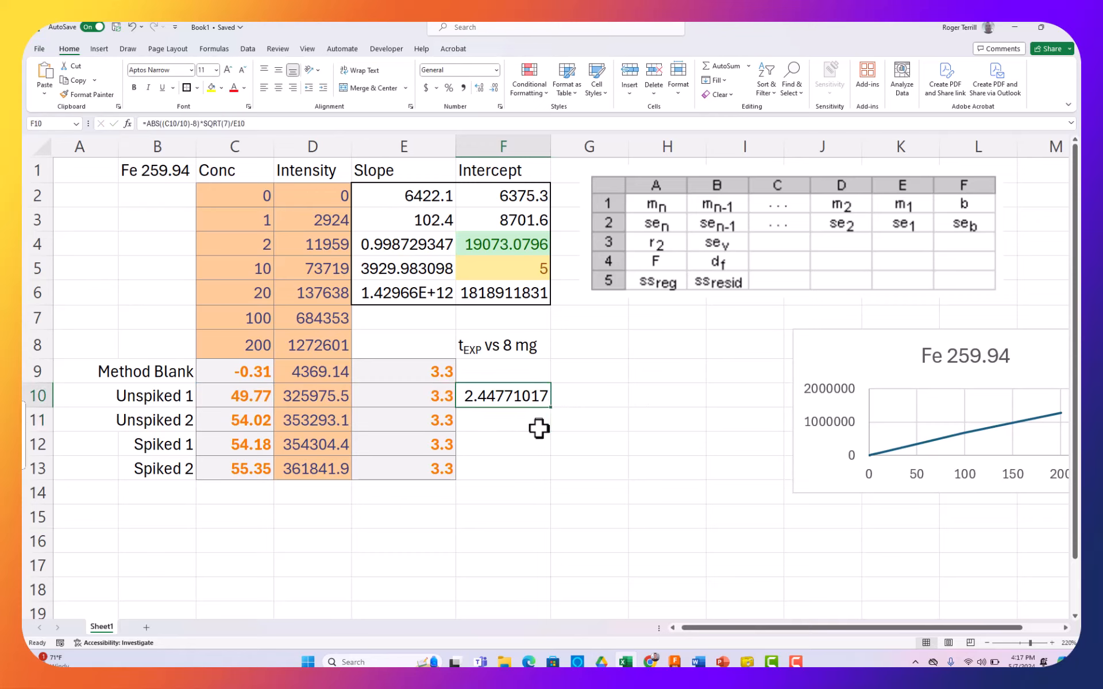
pyautogui.click(494, 88)
pyautogui.click(494, 88)
pyautogui.click(494, 89)
pyautogui.click(494, 88)
pyautogui.click(494, 89)
pyautogui.click(494, 89)
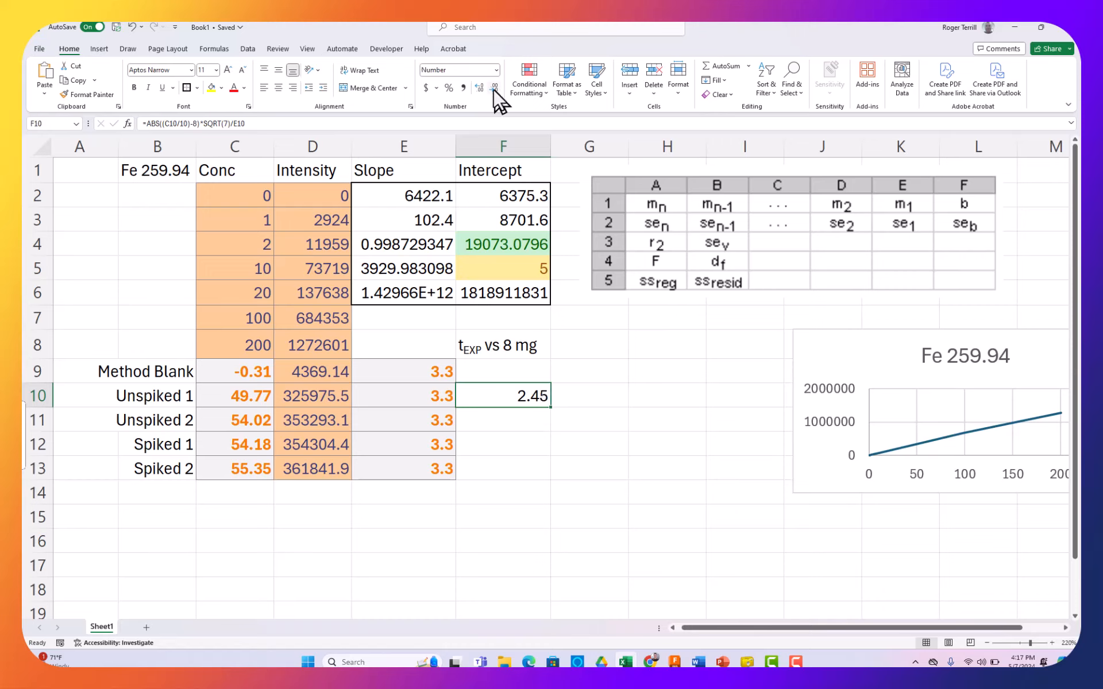
pyautogui.click(494, 88)
pyautogui.moveTo(550, 409); pyautogui.dragTo(551, 432)
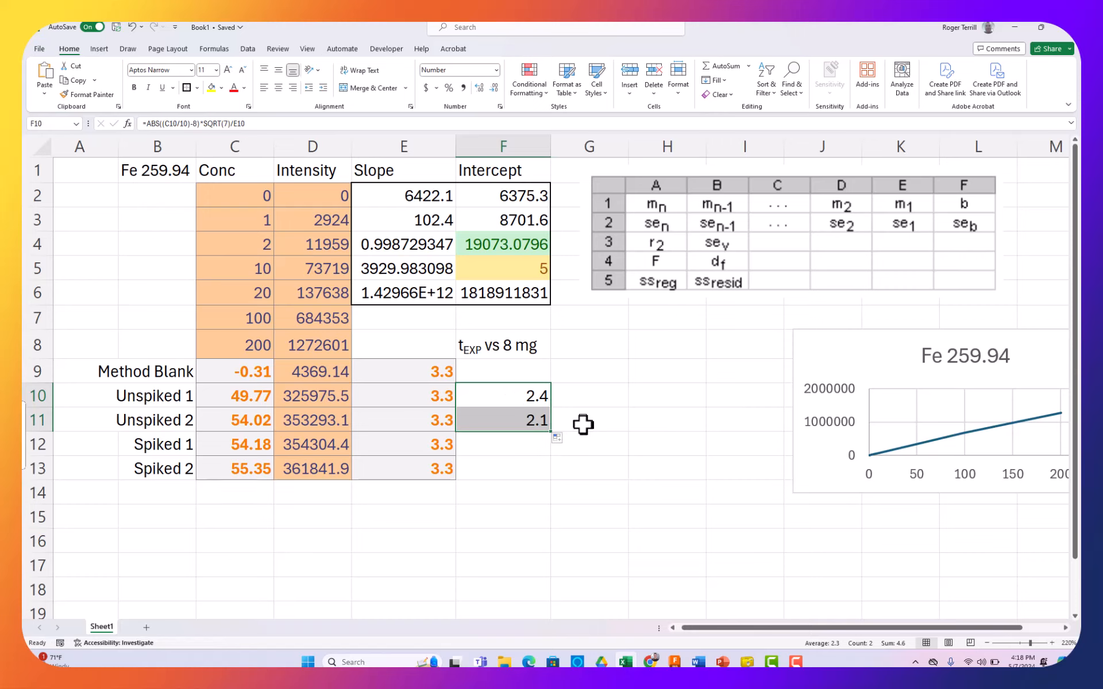
pyautogui.click(518, 448)
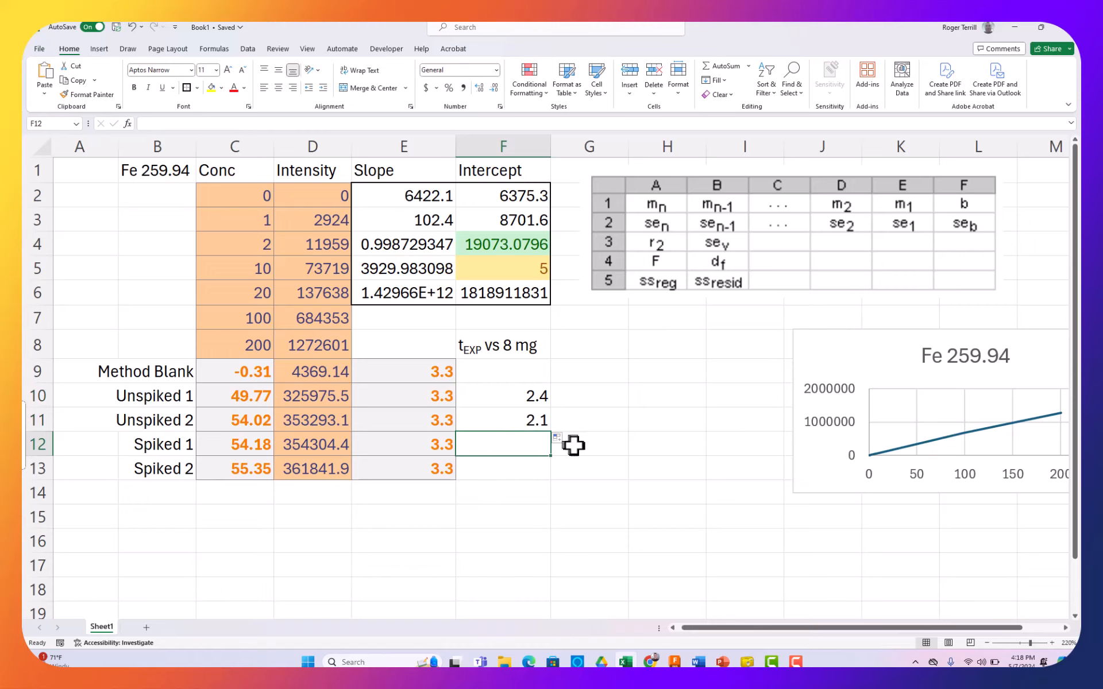
pyautogui.click(583, 346)
pyautogui.write('t')
pyautogui.press('capslock')
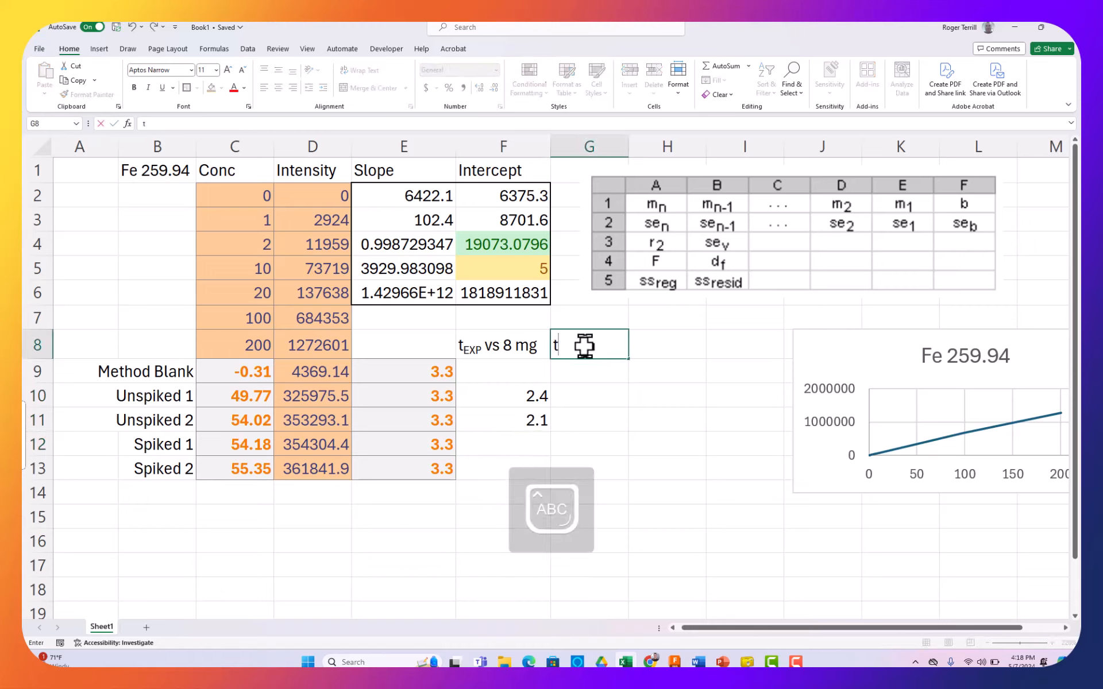
pyautogui.write('CAL')
pyautogui.press('BackSpace')
pyautogui.press('BackSpace')
pyautogui.press('BackSpace')
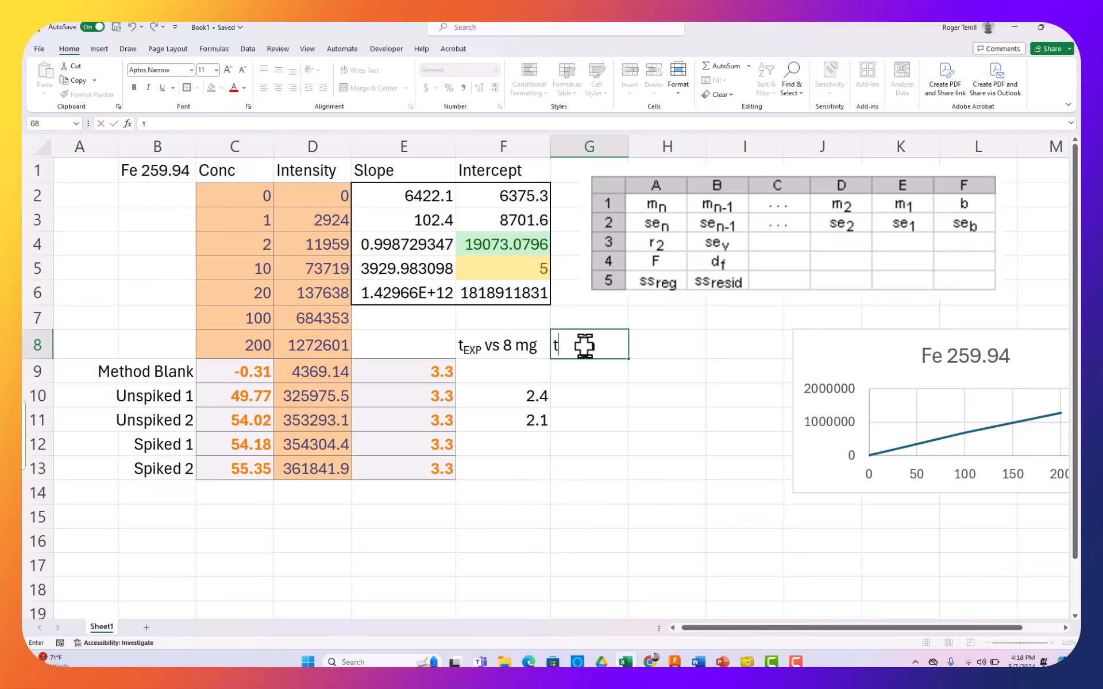
pyautogui.write('CRIT')
pyautogui.press('Return')
pyautogui.click(584, 345)
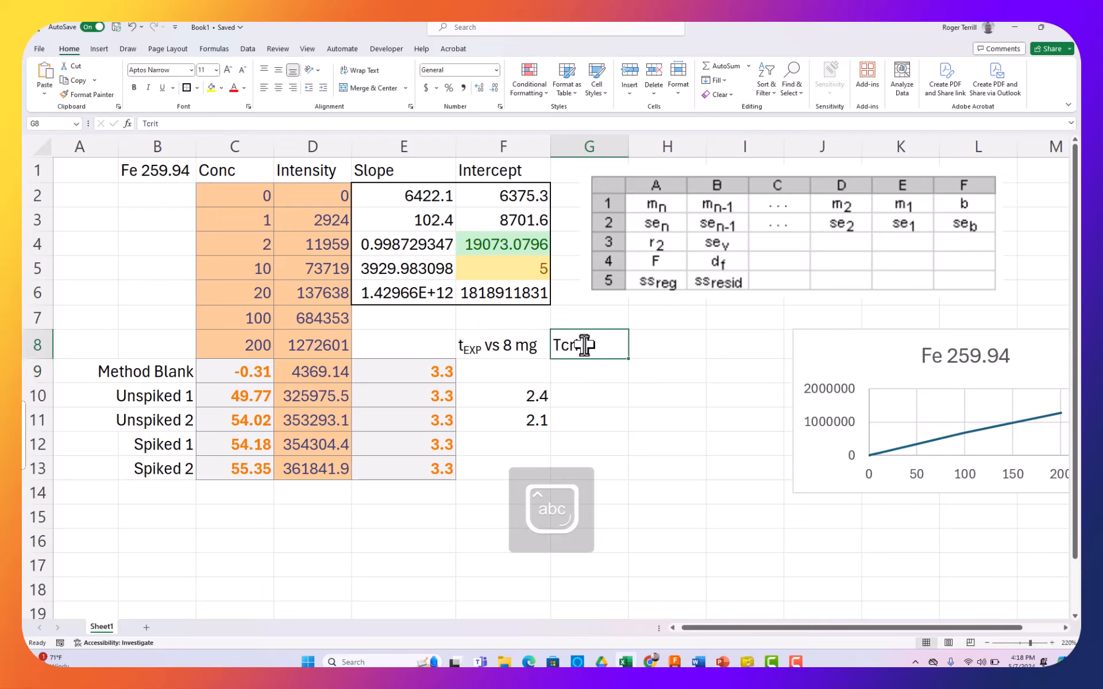
pyautogui.press('Delete')
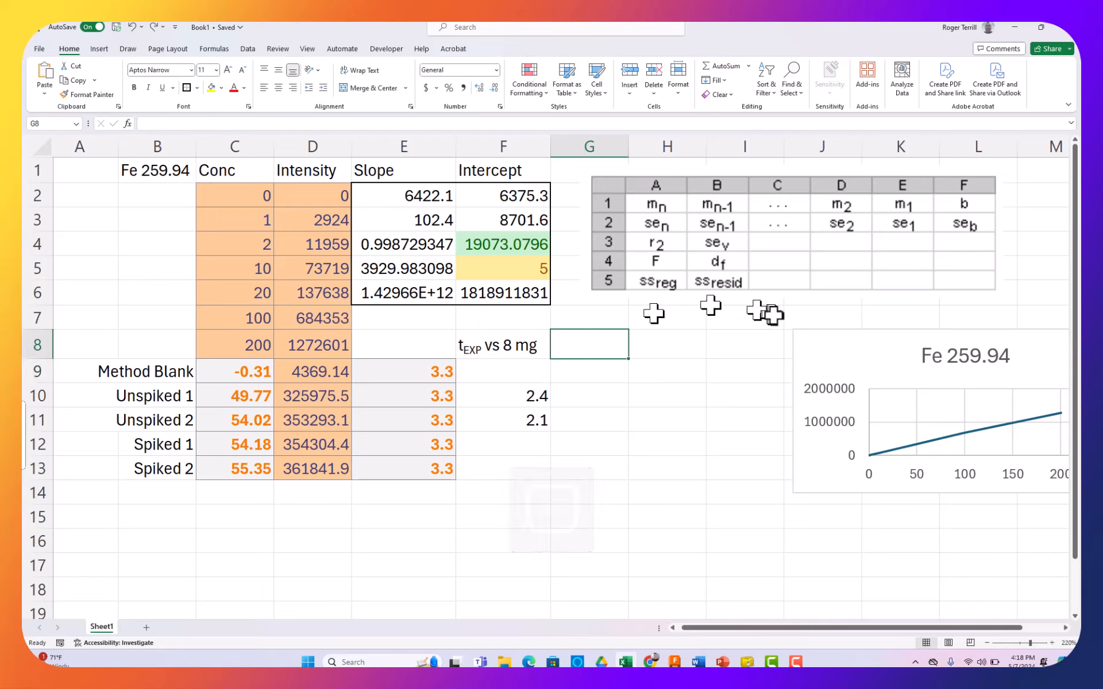
# Enter the column heading tCRIT in G8, keeping the t lowercase
pyautogui.write('t')
pyautogui.press('capslock')
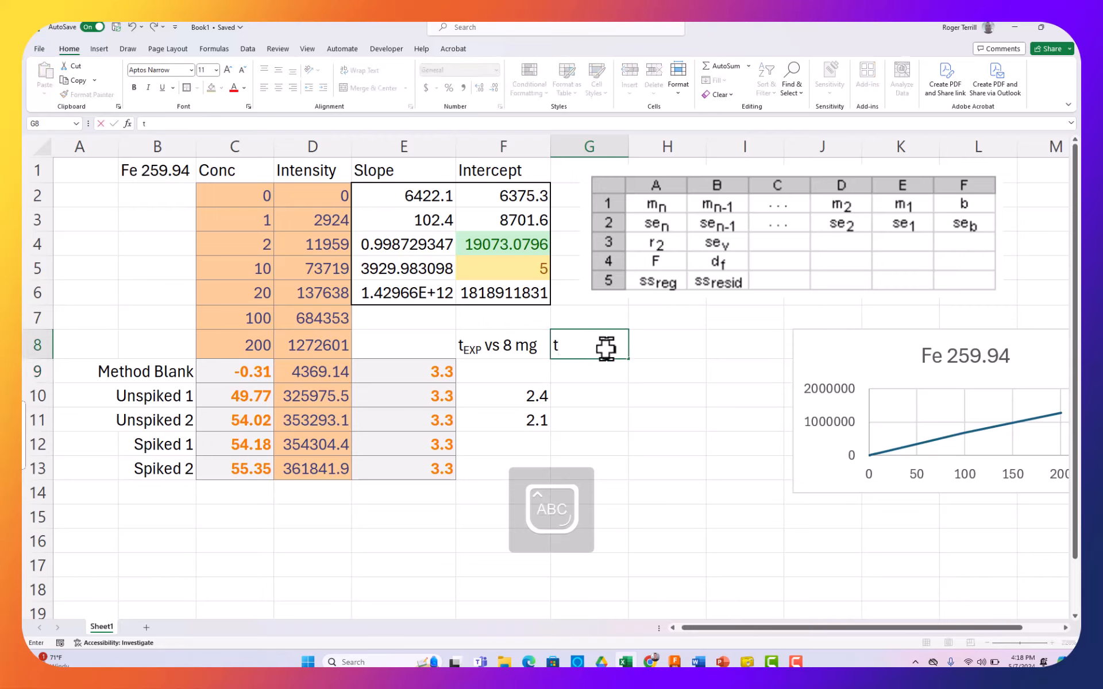
pyautogui.write('CRIT')
pyautogui.press('capslock')
pyautogui.press('Tab')
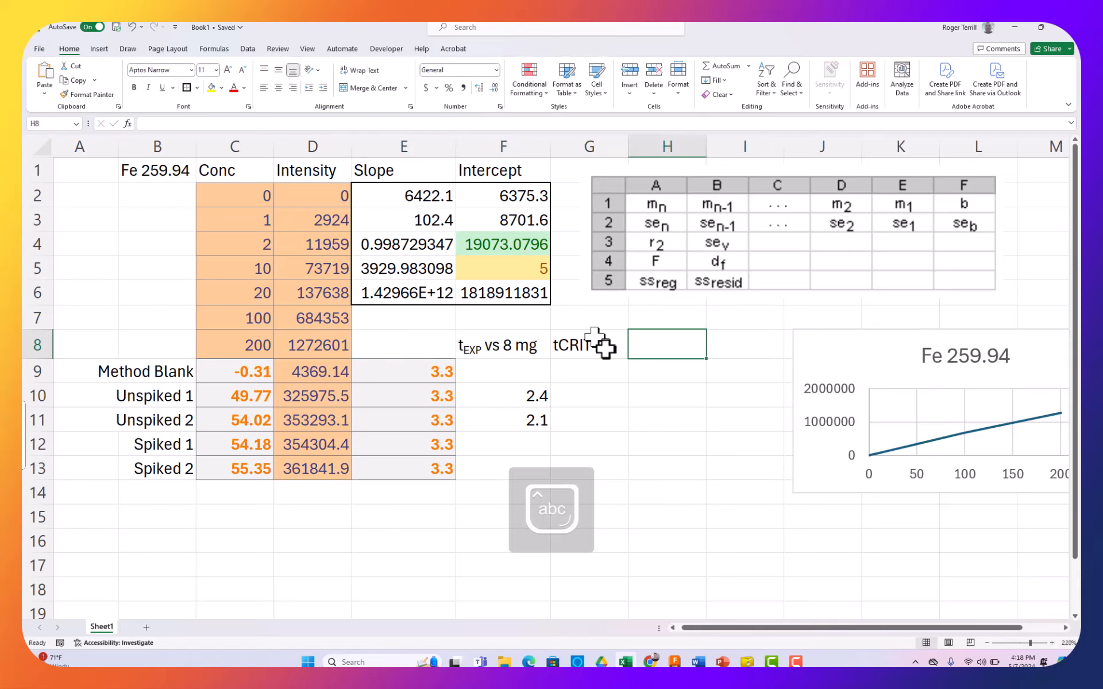
# Format the CRIT part of the G8 heading as subscript
pyautogui.click(603, 346)
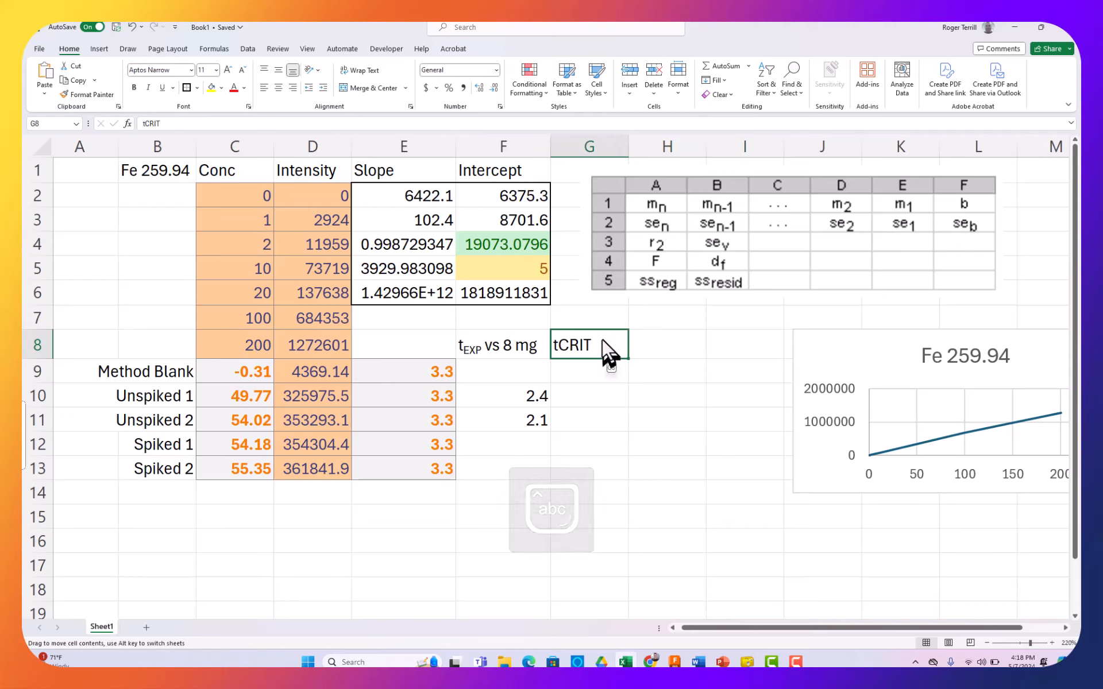
pyautogui.doubleClick(603, 340)
pyautogui.hotkey('shift', 'Left')
pyautogui.hotkey('shift', 'Left')
pyautogui.hotkey('shift', 'Left')
pyautogui.hotkey('shift', 'Left')
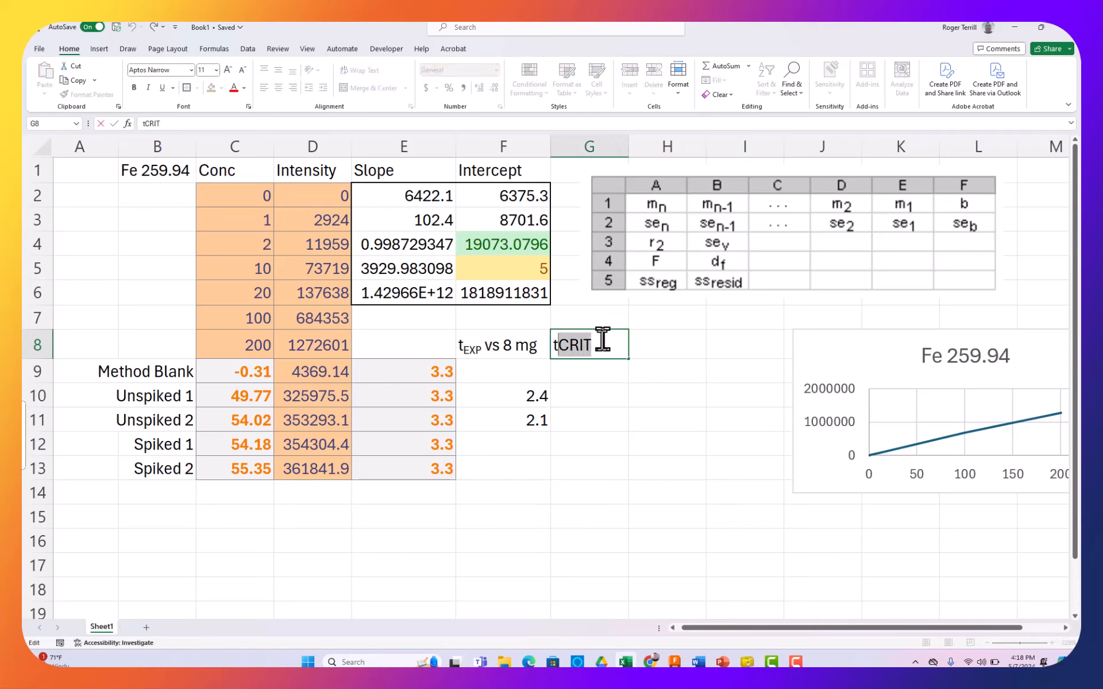
pyautogui.hotkey('ctrl', '1')
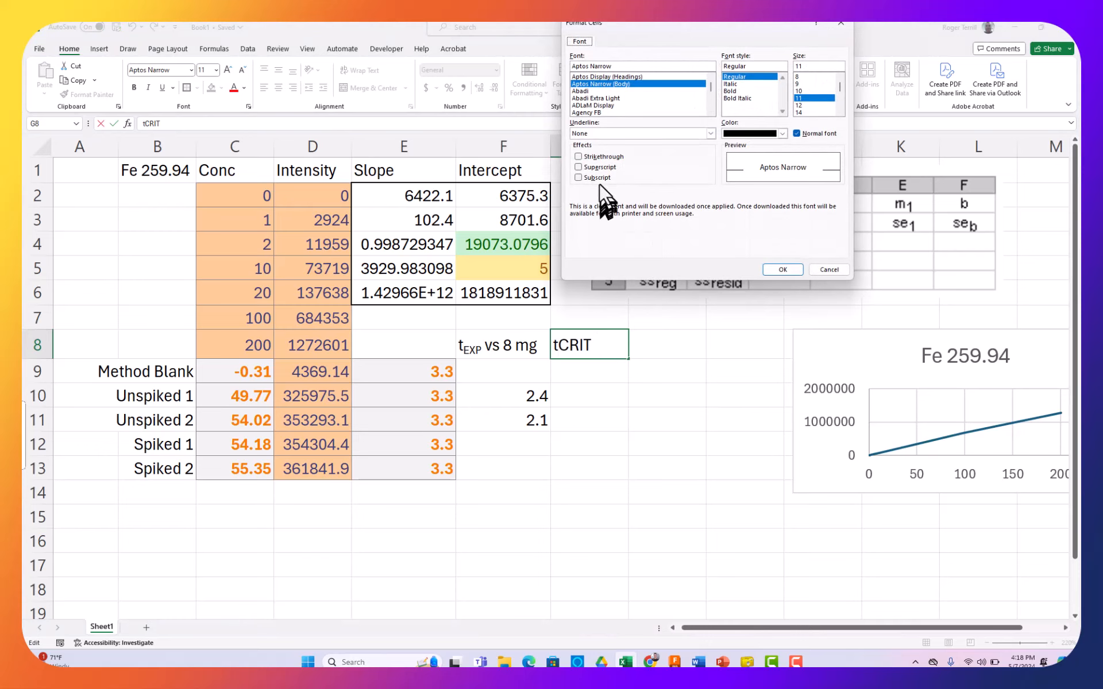
pyautogui.click(599, 178)
pyautogui.click(781, 269)
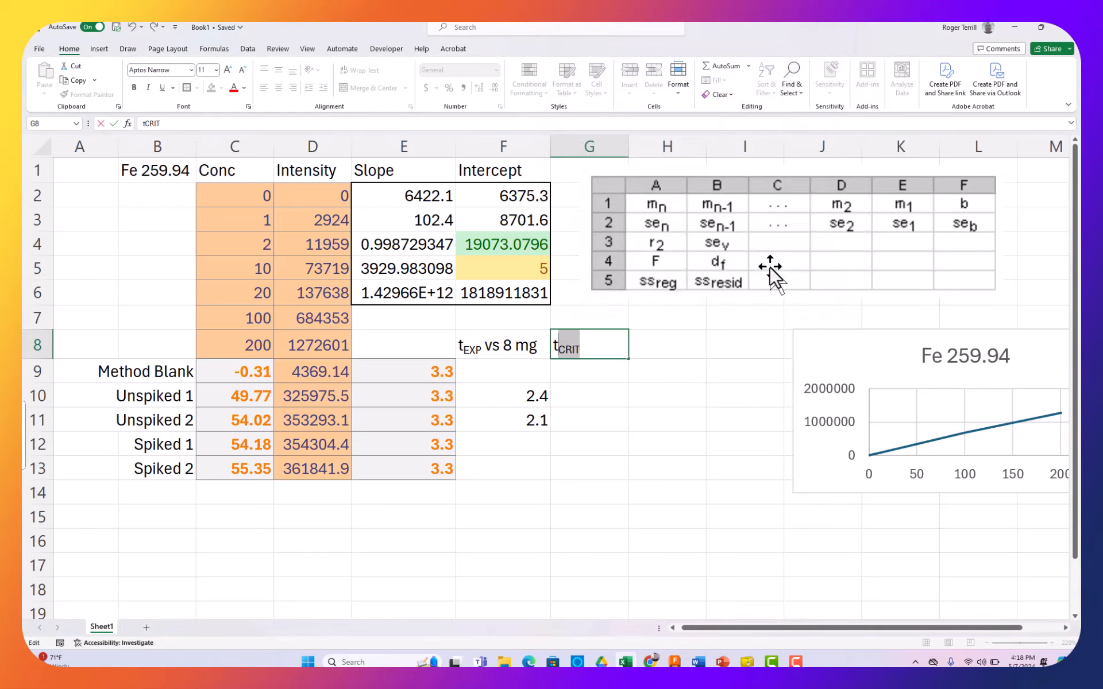
# Enter the two-tailed critical t formula =T.INV.2T(0.05,5) for Unspiked 1 in G10
pyautogui.click(587, 395)
pyautogui.write('=')
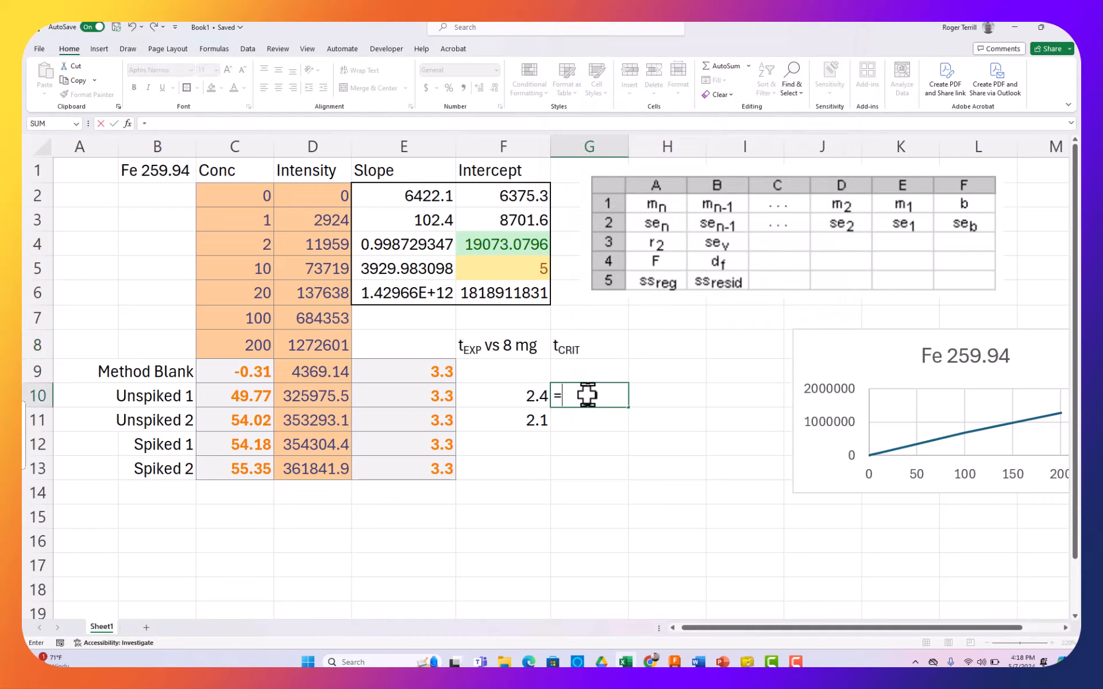
pyautogui.write('t.inv')
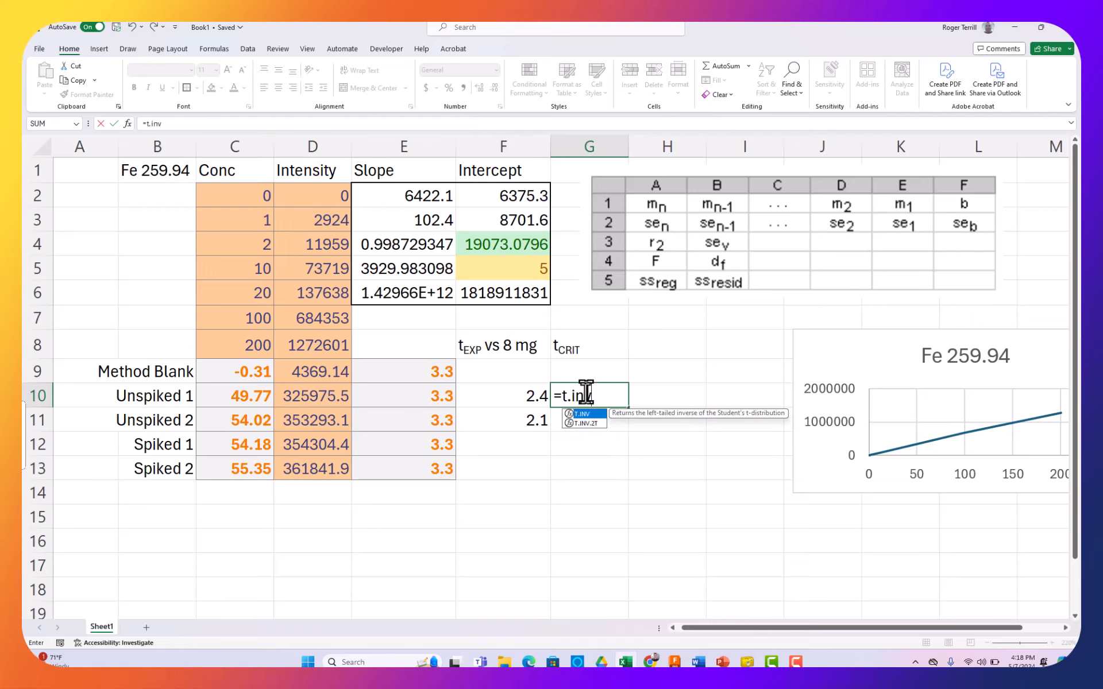
pyautogui.write('.2t')
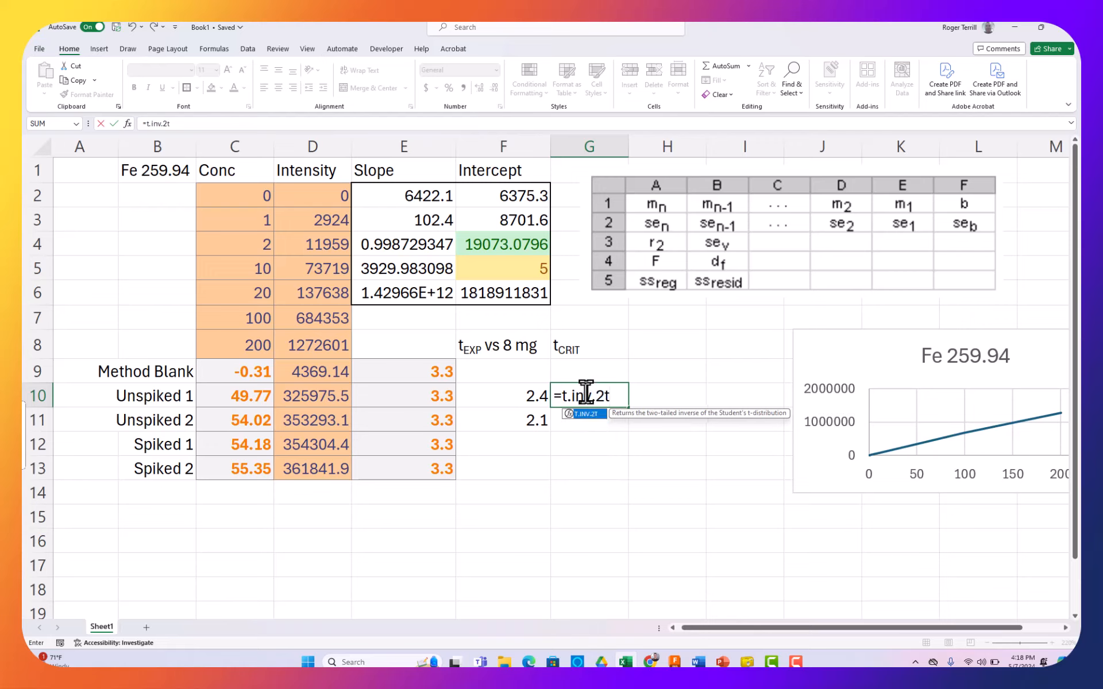
pyautogui.write('(')
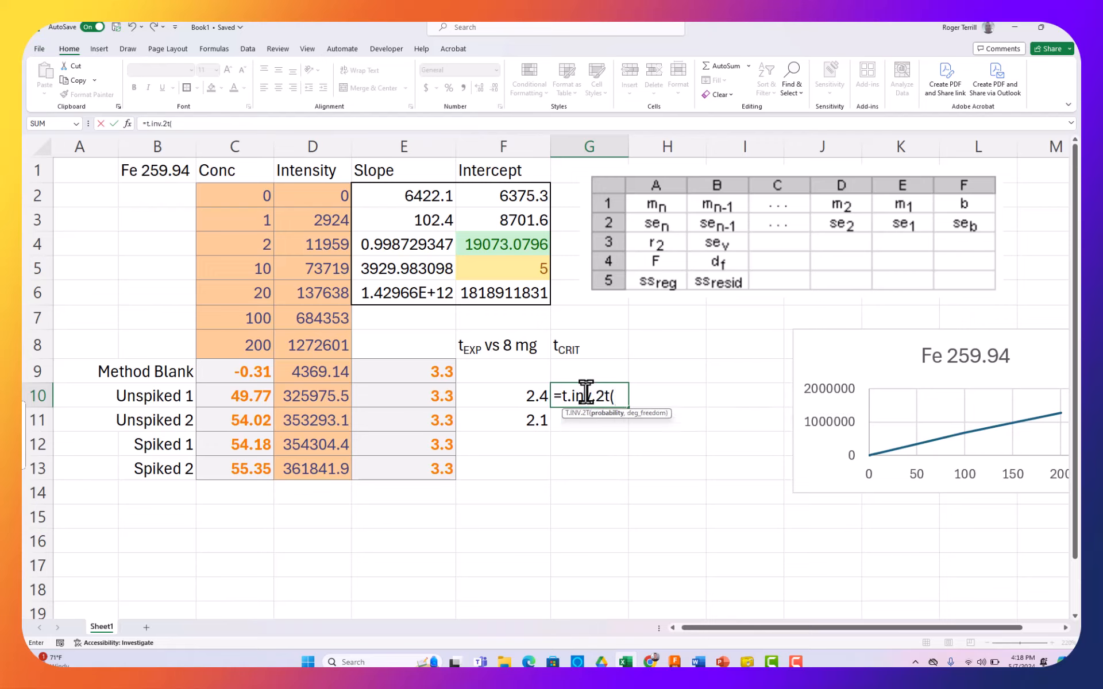
pyautogui.write('0.05,')
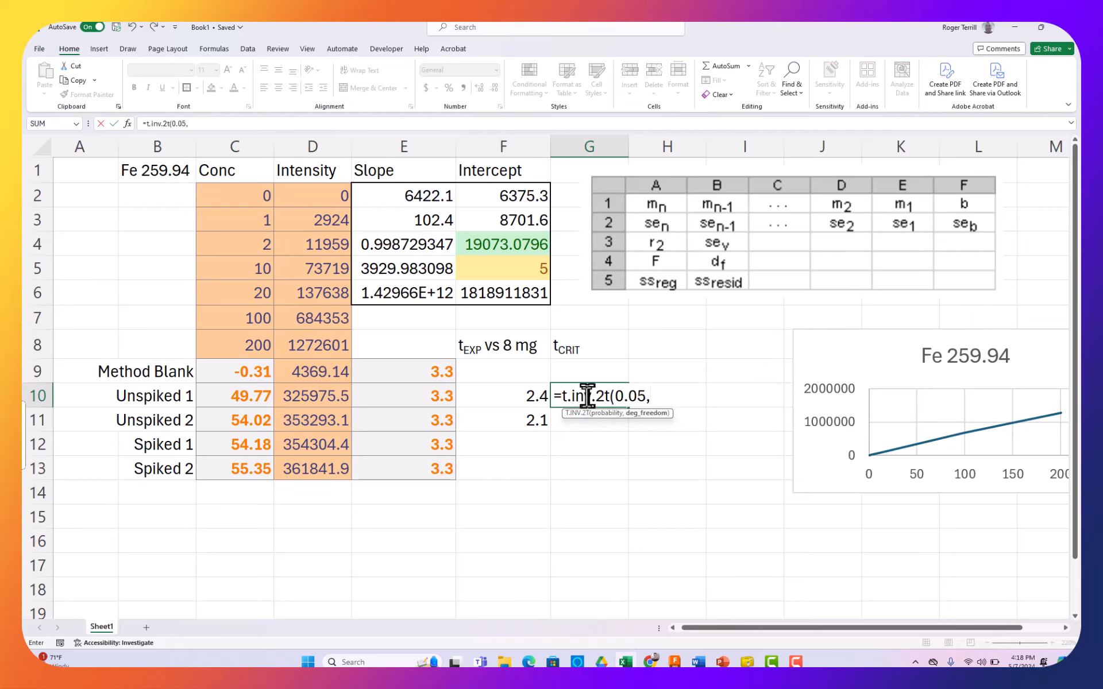
pyautogui.write('5)')
pyautogui.press('Return')
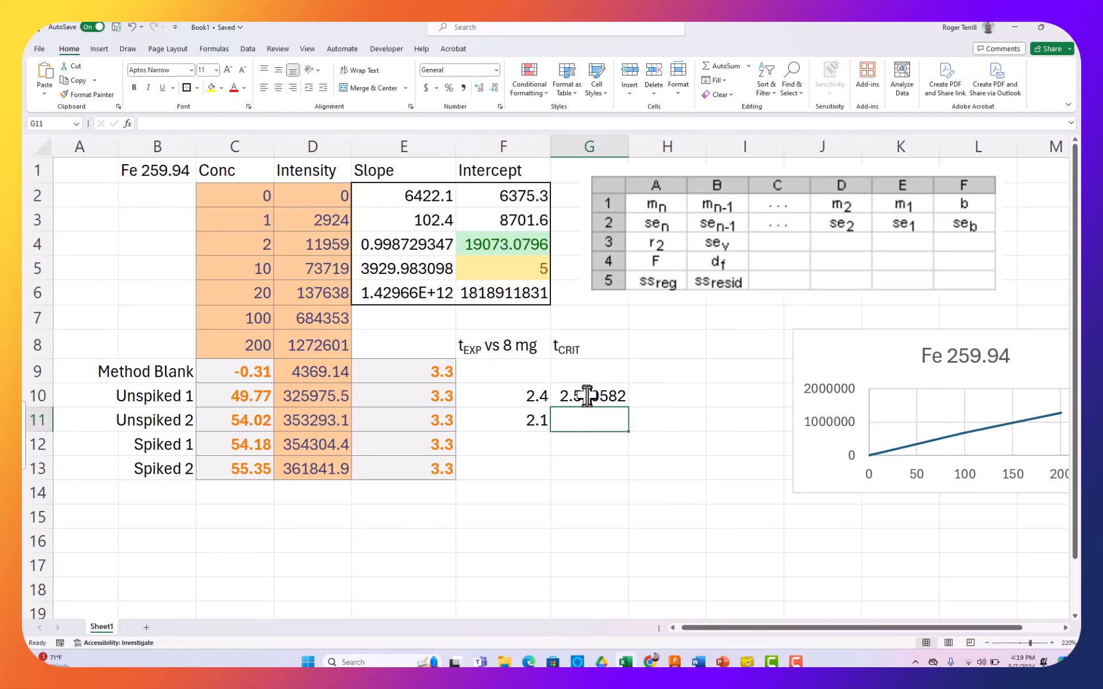
# Fill the critical t formula from G10 down to G11 and show both values with one decimal place
pyautogui.click(587, 396)
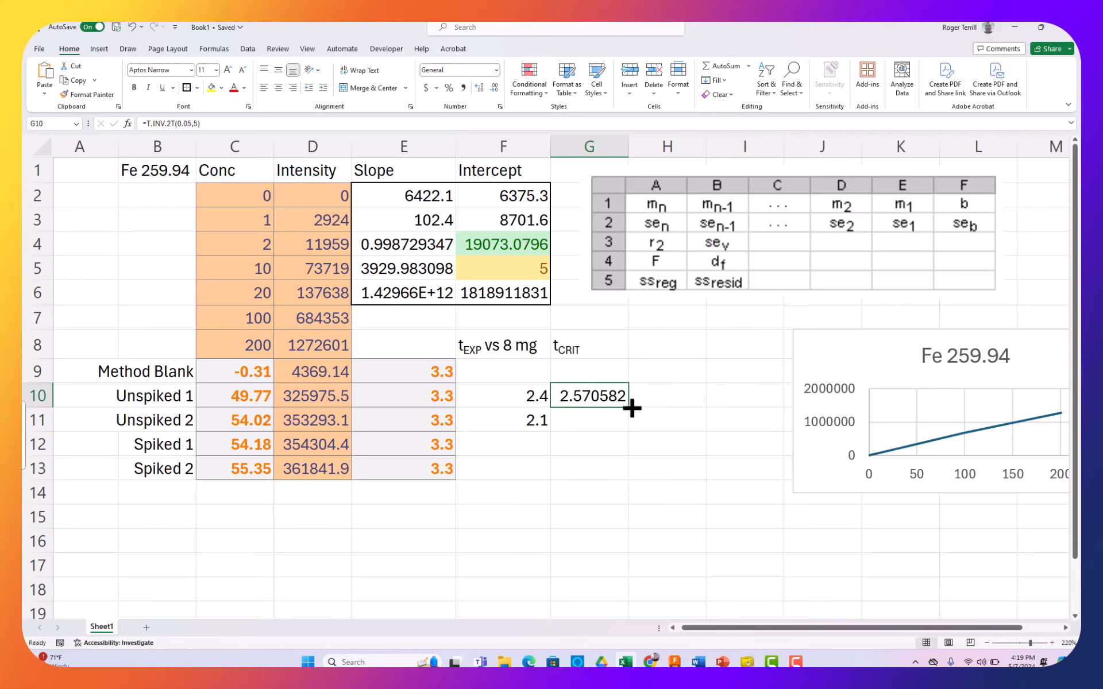
pyautogui.moveTo(632, 409); pyautogui.dragTo(630, 427)
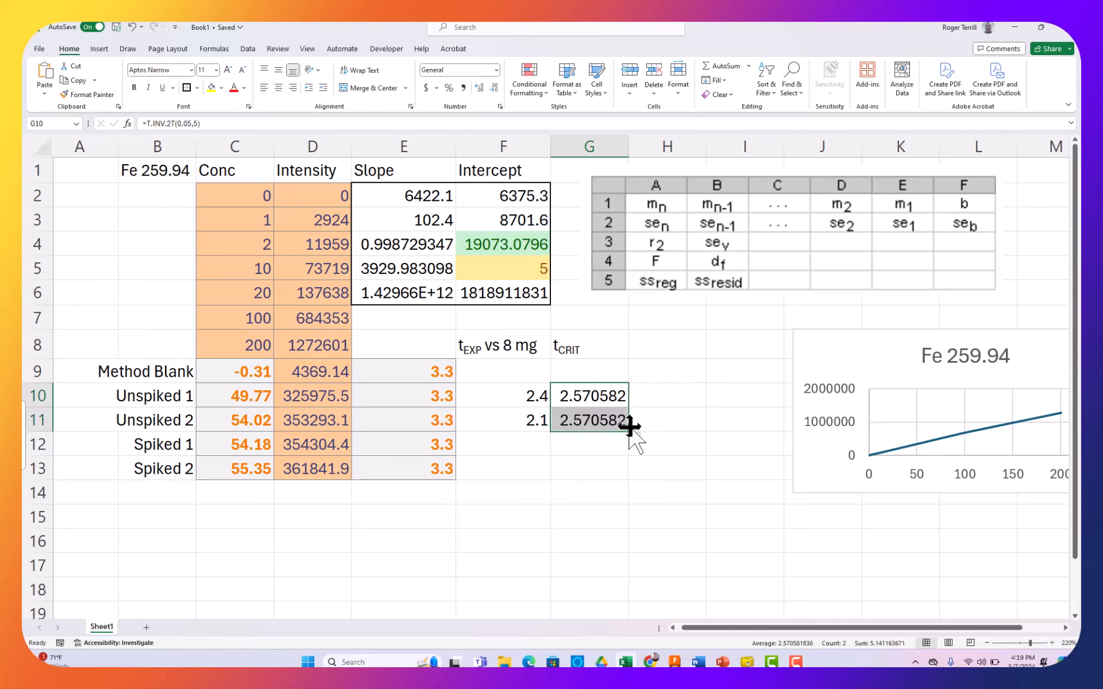
pyautogui.click(493, 87)
pyautogui.click(492, 87)
pyautogui.click(492, 87)
pyautogui.click(492, 87)
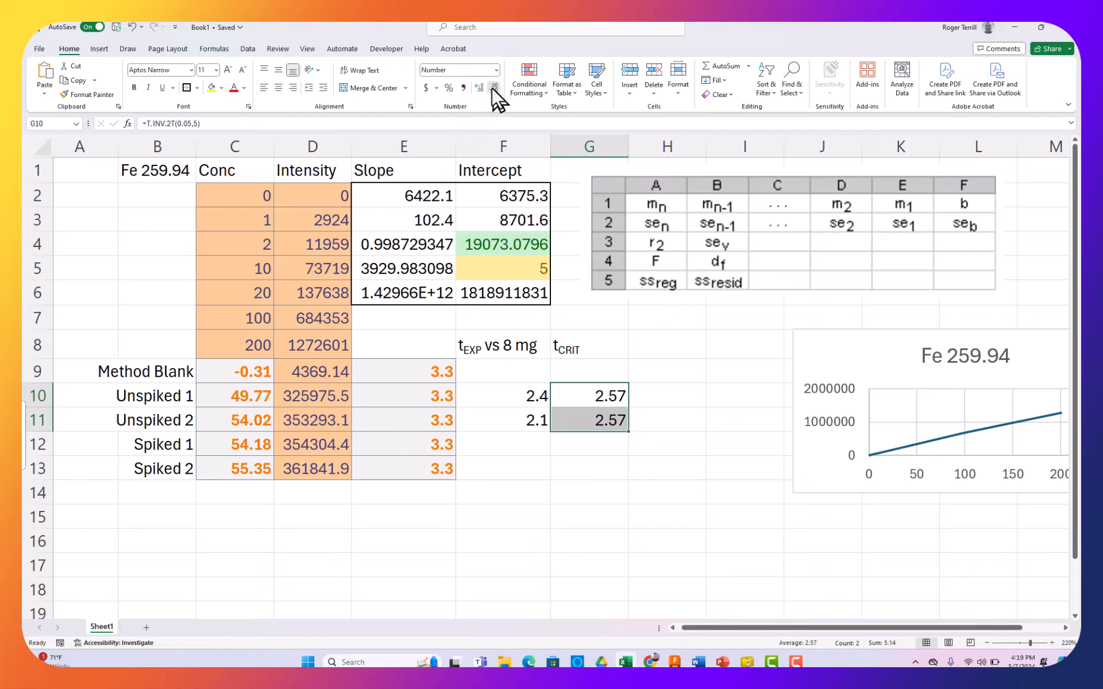
pyautogui.click(492, 87)
pyautogui.press('Return')
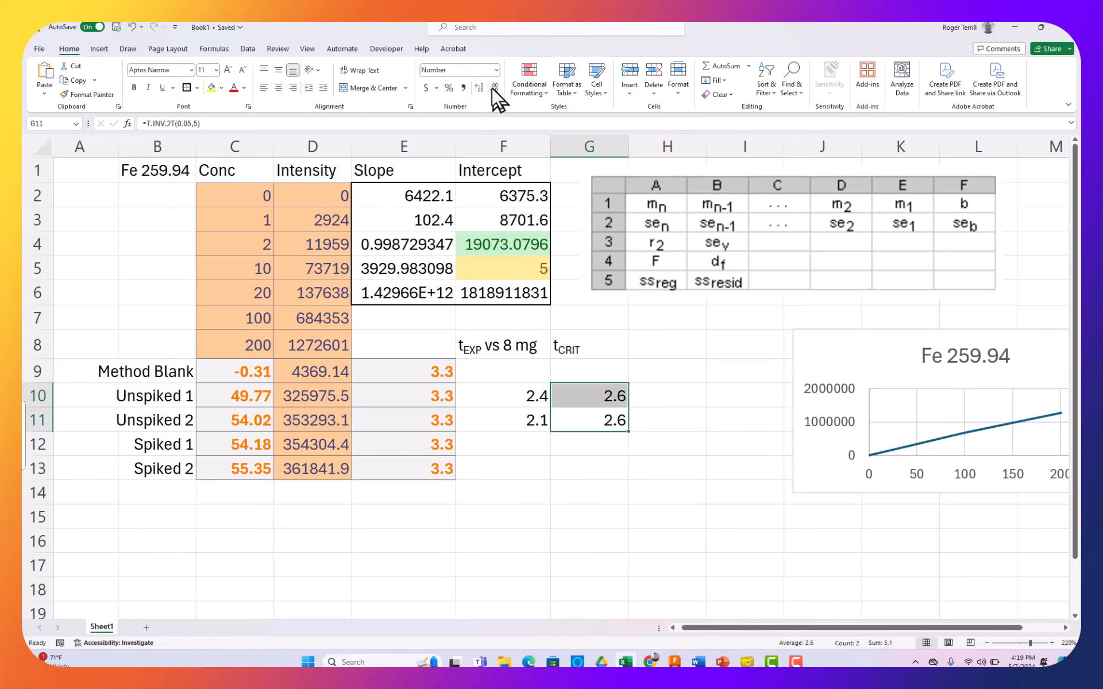
# Enter the column heading difference in H8, beside the critical t heading
pyautogui.press('Right')
pyautogui.press('Up')
pyautogui.press('Up')
pyautogui.press('Up')
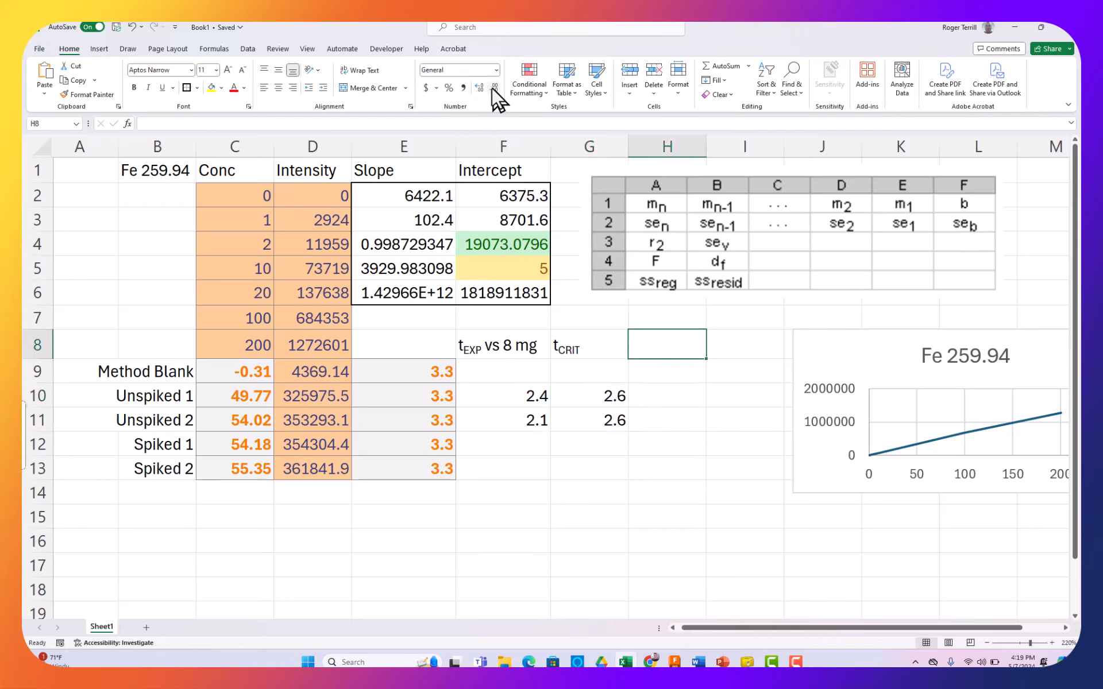
pyautogui.write('difference')
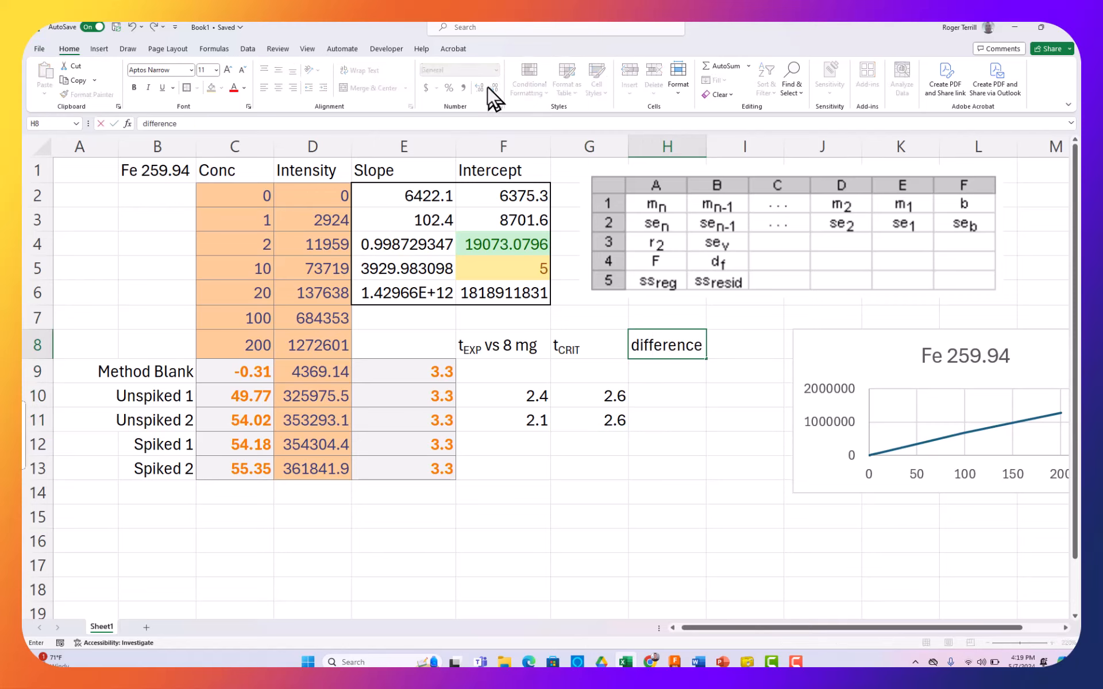
pyautogui.press('Return')
# Enter insignificant in H10 for Unspiked 1 and copy it to H11 for Unspiked 2
pyautogui.press('Return')
pyautogui.write('in')
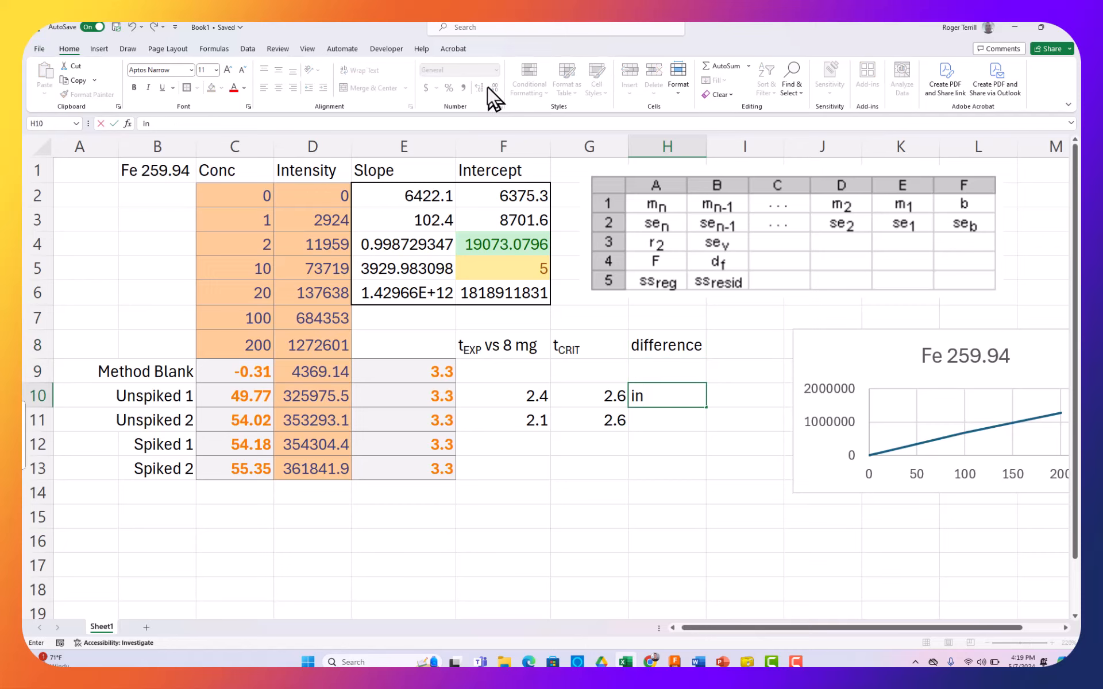
pyautogui.write('significant')
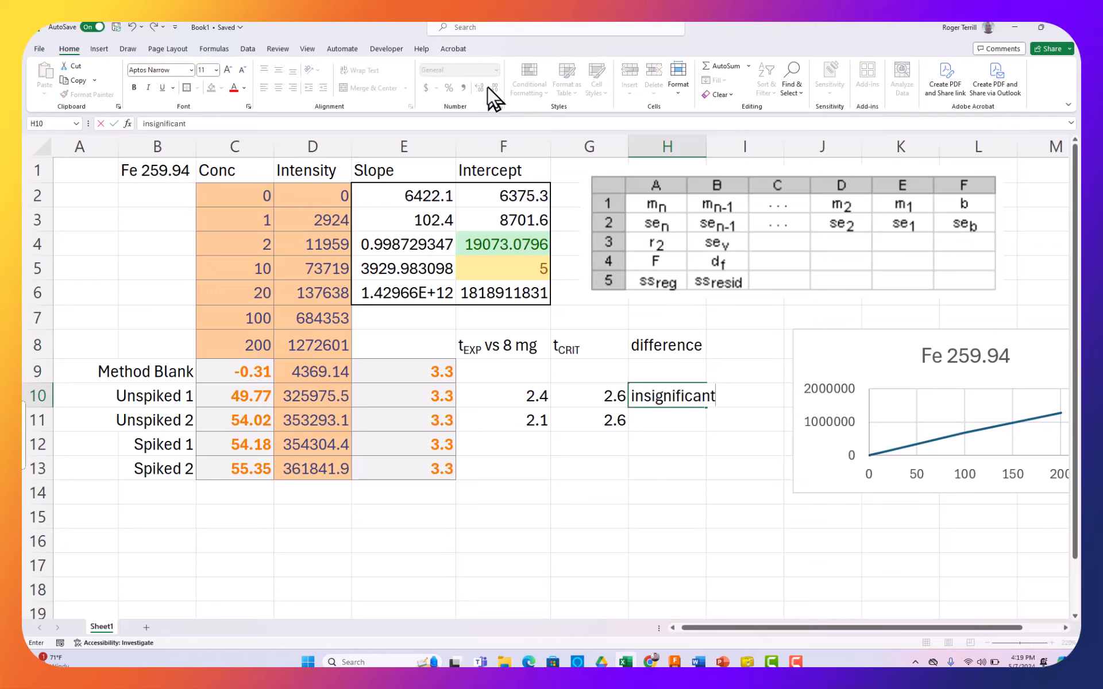
pyautogui.press('Return')
pyautogui.press('Up')
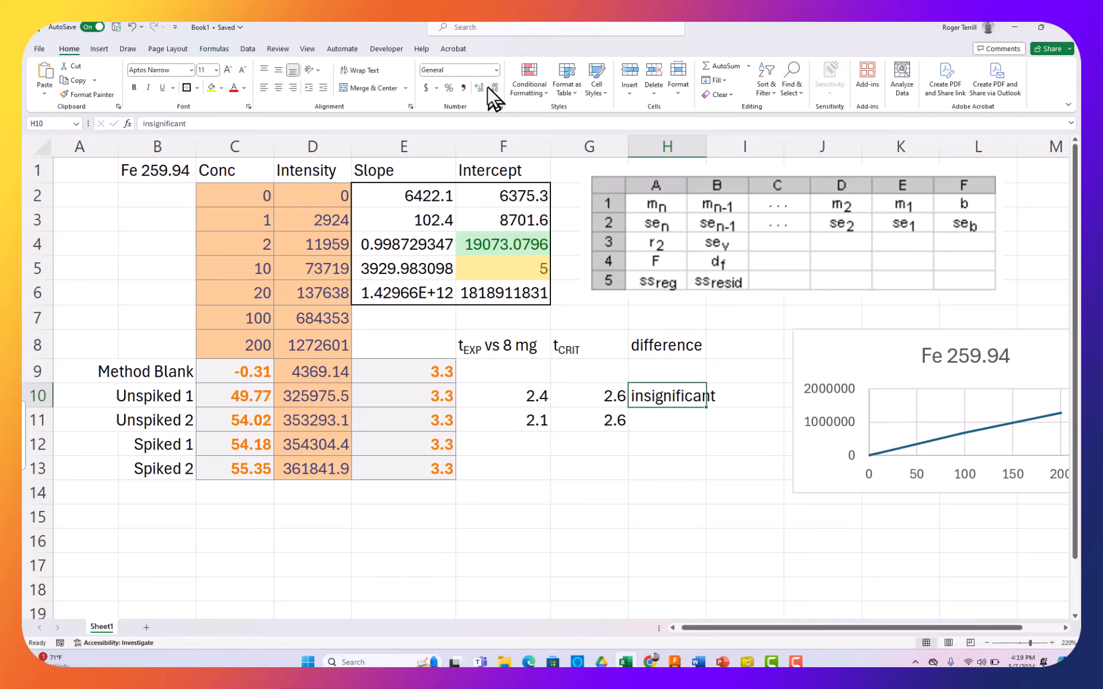
pyautogui.hotkey('ctrl', 'c')
pyautogui.press('Down')
pyautogui.hotkey('ctrl', 'v')
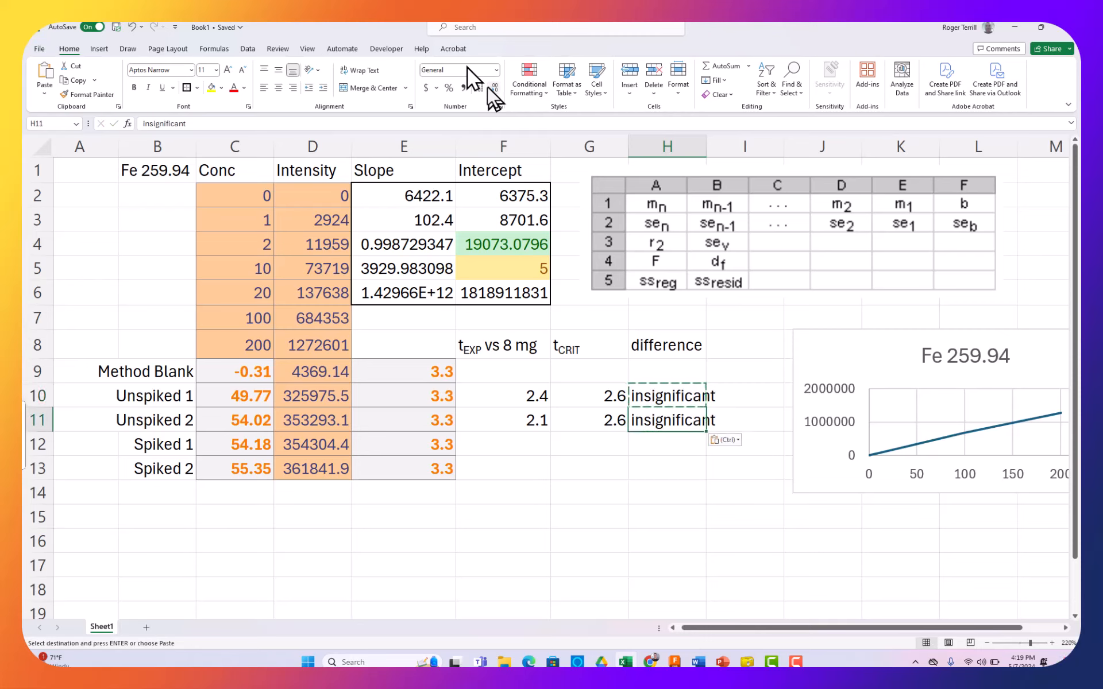
pyautogui.press('Escape')
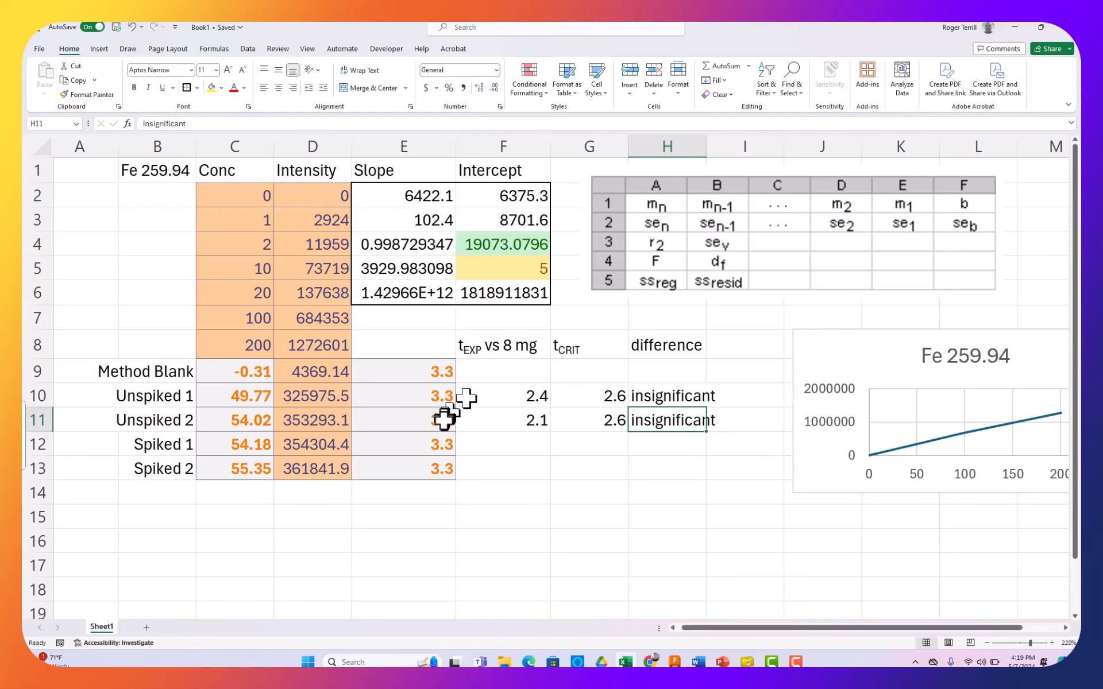
pyautogui.click(532, 443)
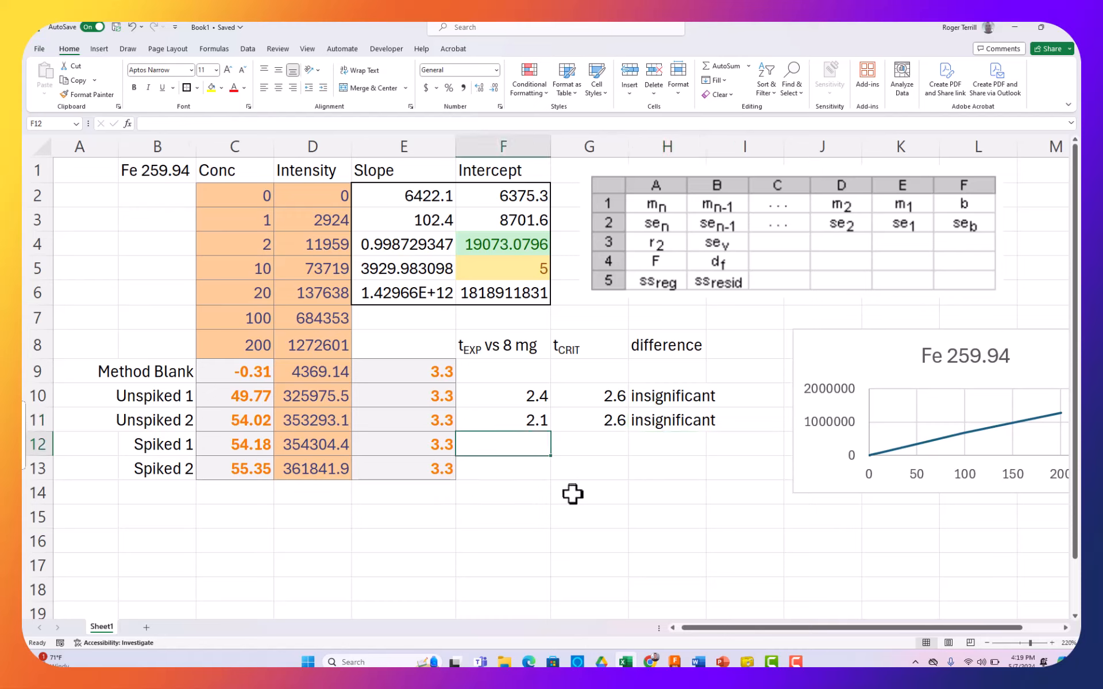
pyautogui.click(529, 500)
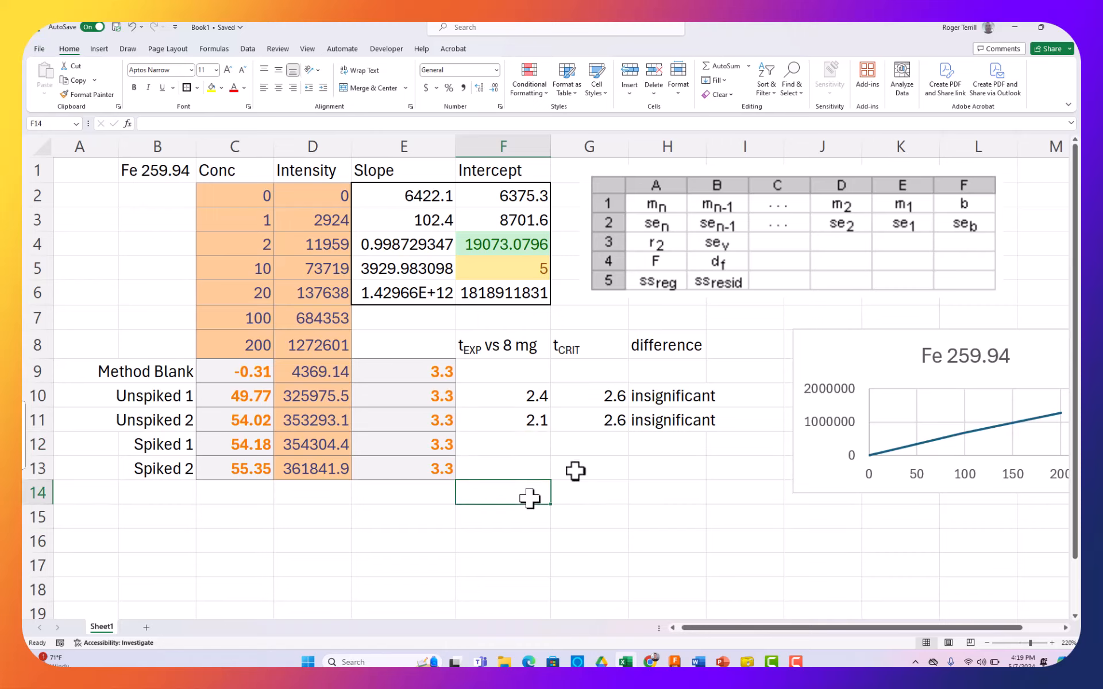
# Move the Fe 259.94 chart leftward so it sits just beside the difference column entries
pyautogui.click(802, 345)
pyautogui.moveTo(825, 350); pyautogui.dragTo(767, 348)
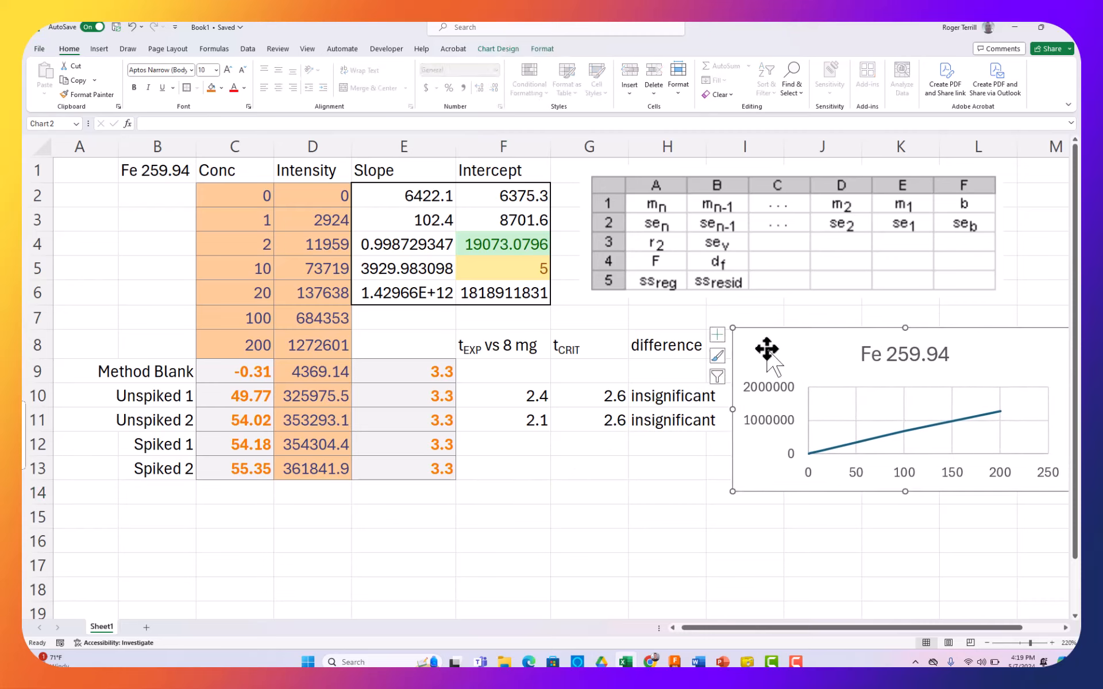